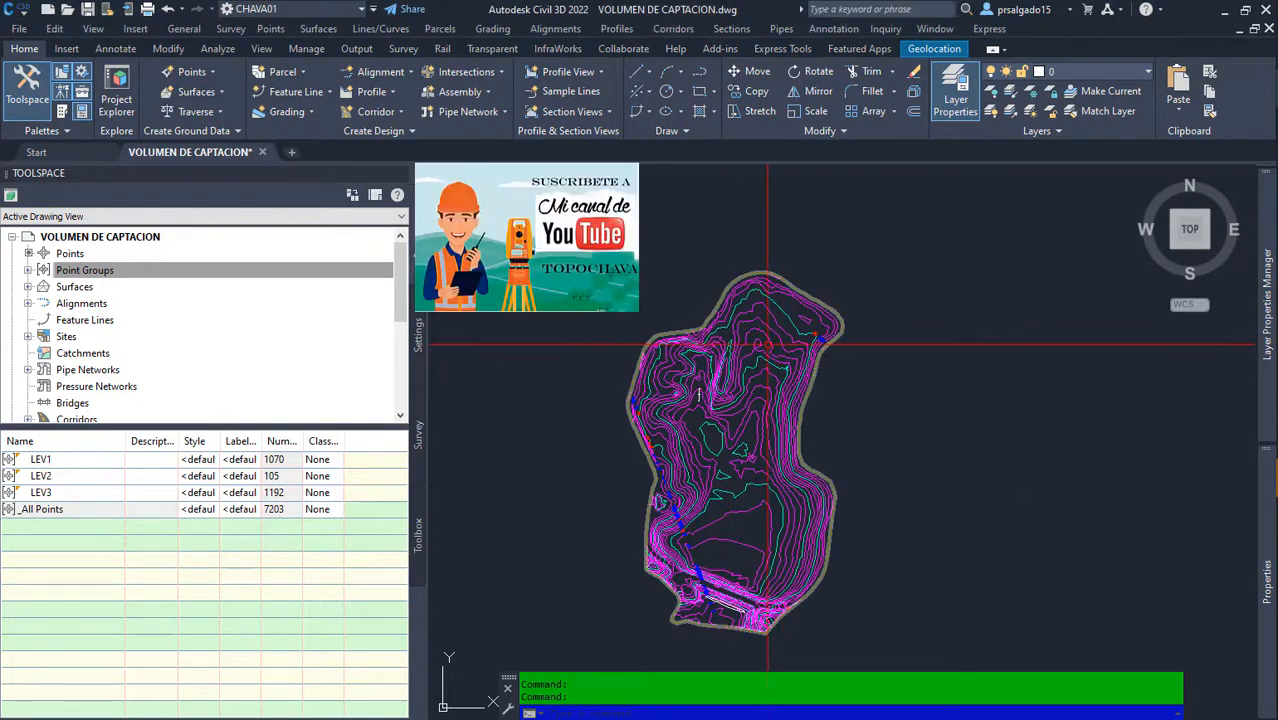
Step: Inspect the SUPERFICIE surface in the Object Viewer, orbiting it from plan to a side view, and close the viewer
{"action": "left_click", "coordinate": [733, 345]}
{"action": "left_click", "coordinate": [733, 347]}
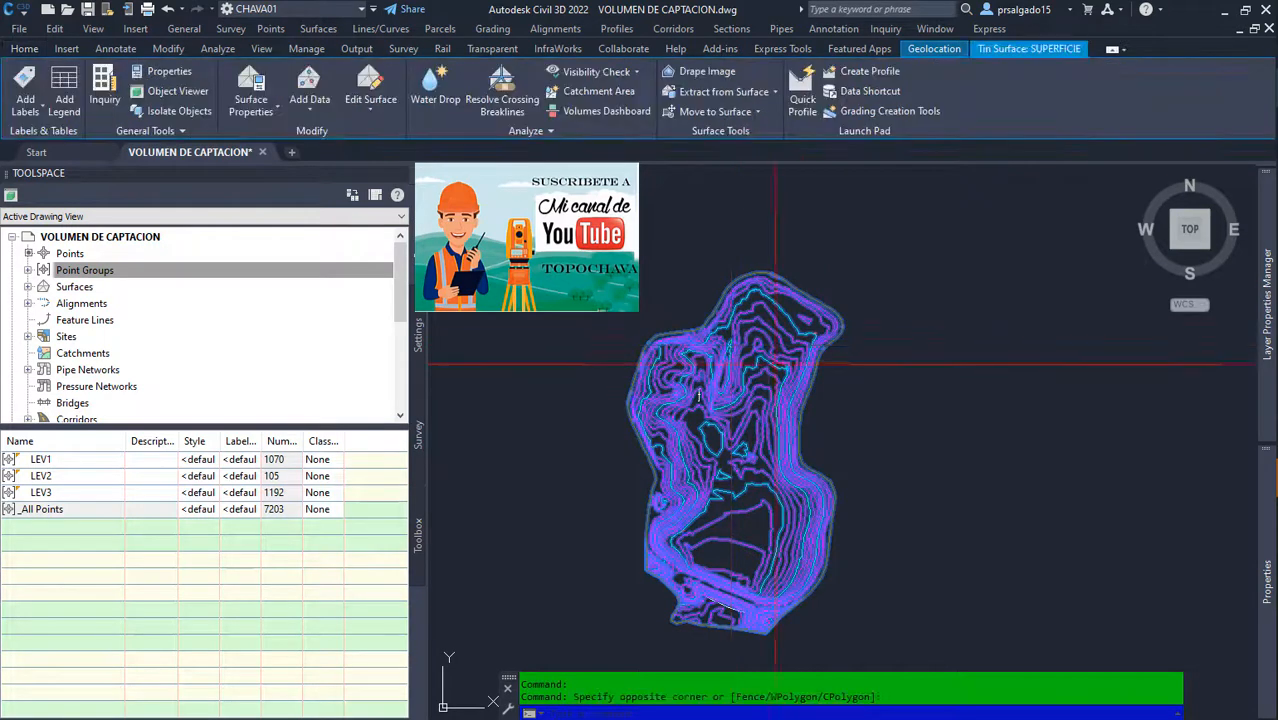
{"action": "right_click", "coordinate": [831, 424]}
{"action": "left_click", "coordinate": [888, 652]}
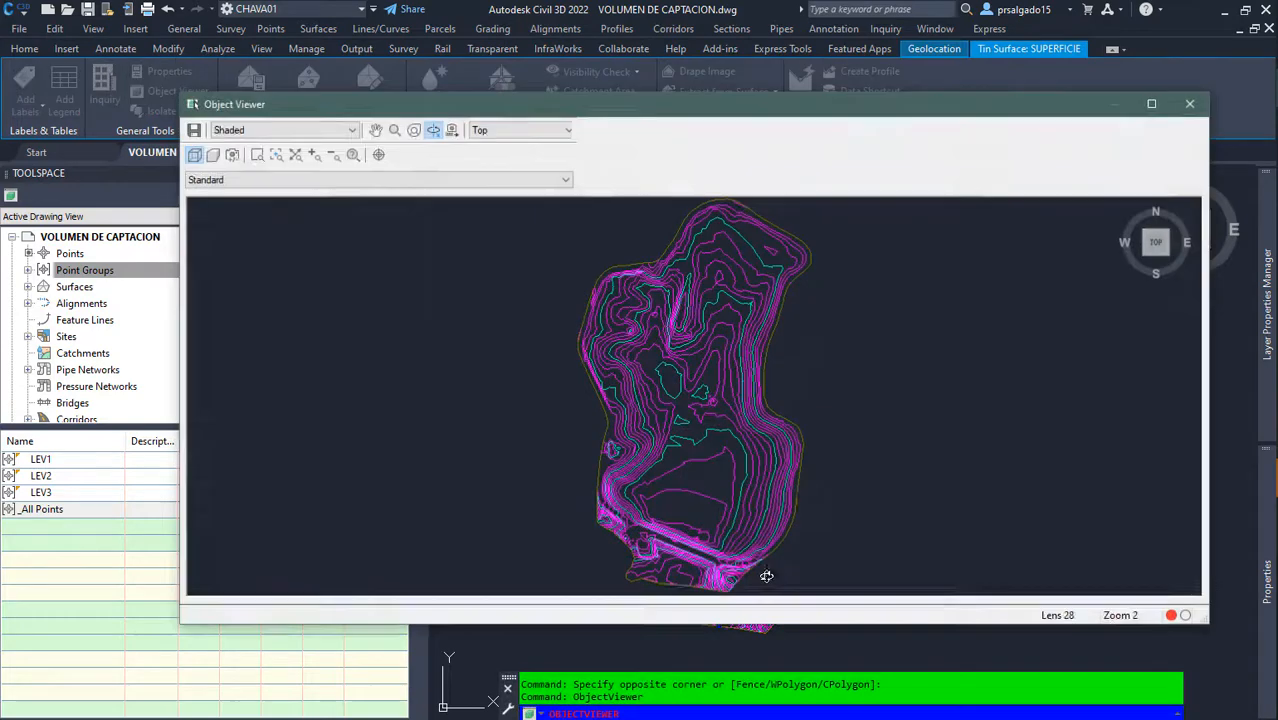
{"action": "mouse_move", "coordinate": [765, 573]}
{"action": "left_mouse_down"}
{"action": "mouse_move", "coordinate": [560, 400]}
{"action": "mouse_move", "coordinate": [608, 434]}
{"action": "mouse_move", "coordinate": [767, 422]}
{"action": "mouse_move", "coordinate": [716, 378]}
{"action": "mouse_move", "coordinate": [642, 386]}
{"action": "mouse_move", "coordinate": [639, 403]}
{"action": "mouse_move", "coordinate": [665, 417]}
{"action": "mouse_move", "coordinate": [756, 400]}
{"action": "mouse_move", "coordinate": [736, 380]}
{"action": "mouse_move", "coordinate": [899, 391]}
{"action": "mouse_move", "coordinate": [454, 405]}
{"action": "mouse_move", "coordinate": [366, 422]}
{"action": "left_mouse_up"}
{"action": "scroll", "coordinate": [652, 420], "scroll_direction": "up", "scroll_amount": 3}
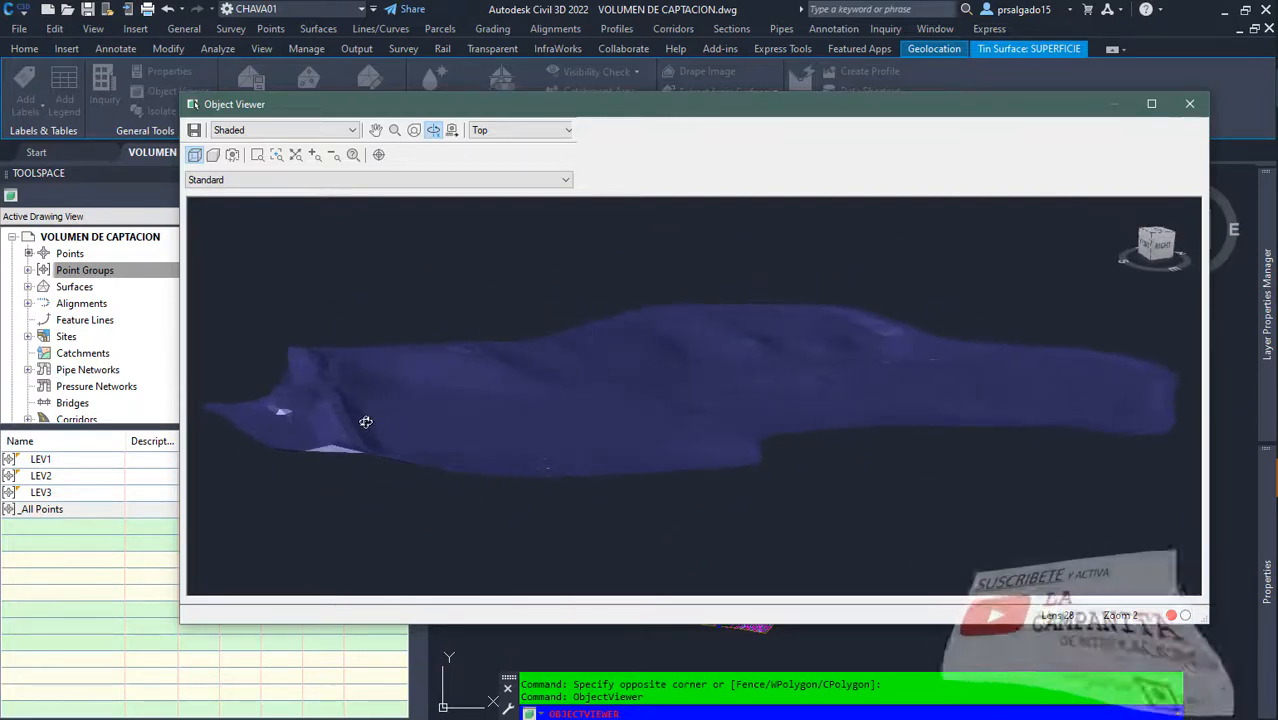
{"action": "left_click_drag", "start_coordinate": [867, 452], "coordinate": [827, 451]}
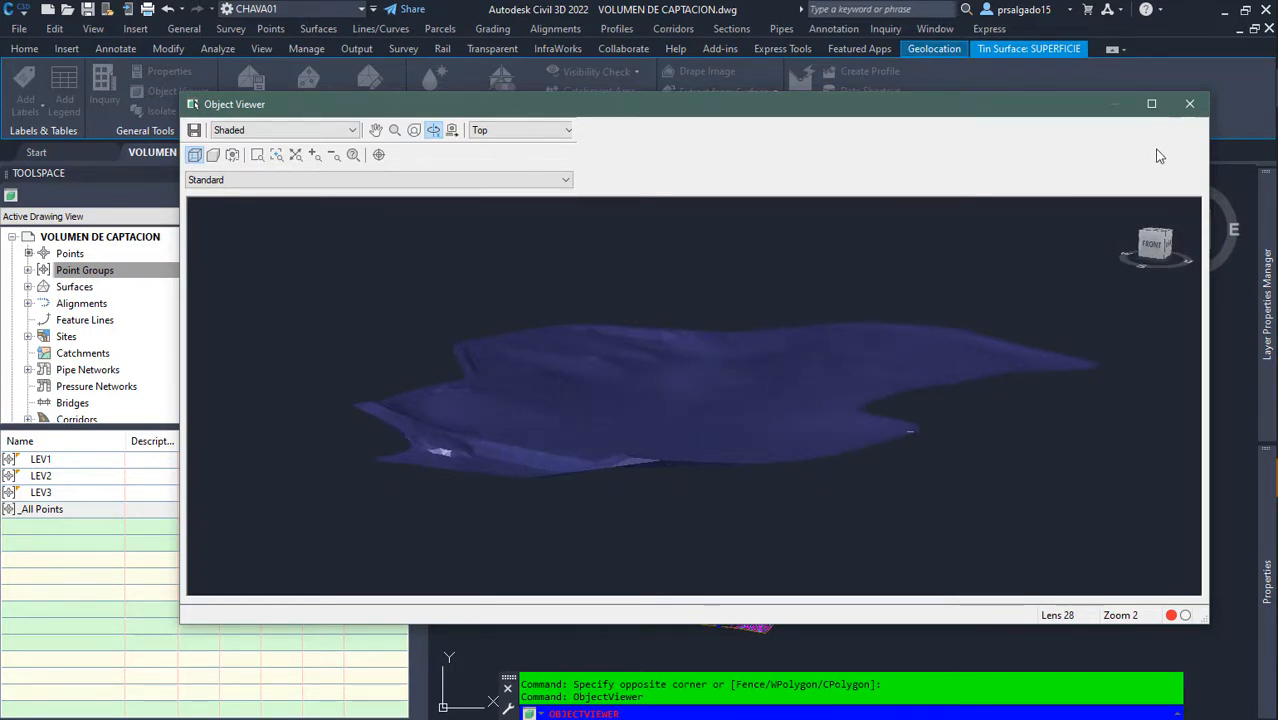
{"action": "left_click", "coordinate": [1191, 105]}
{"action": "key", "text": "Escape"}
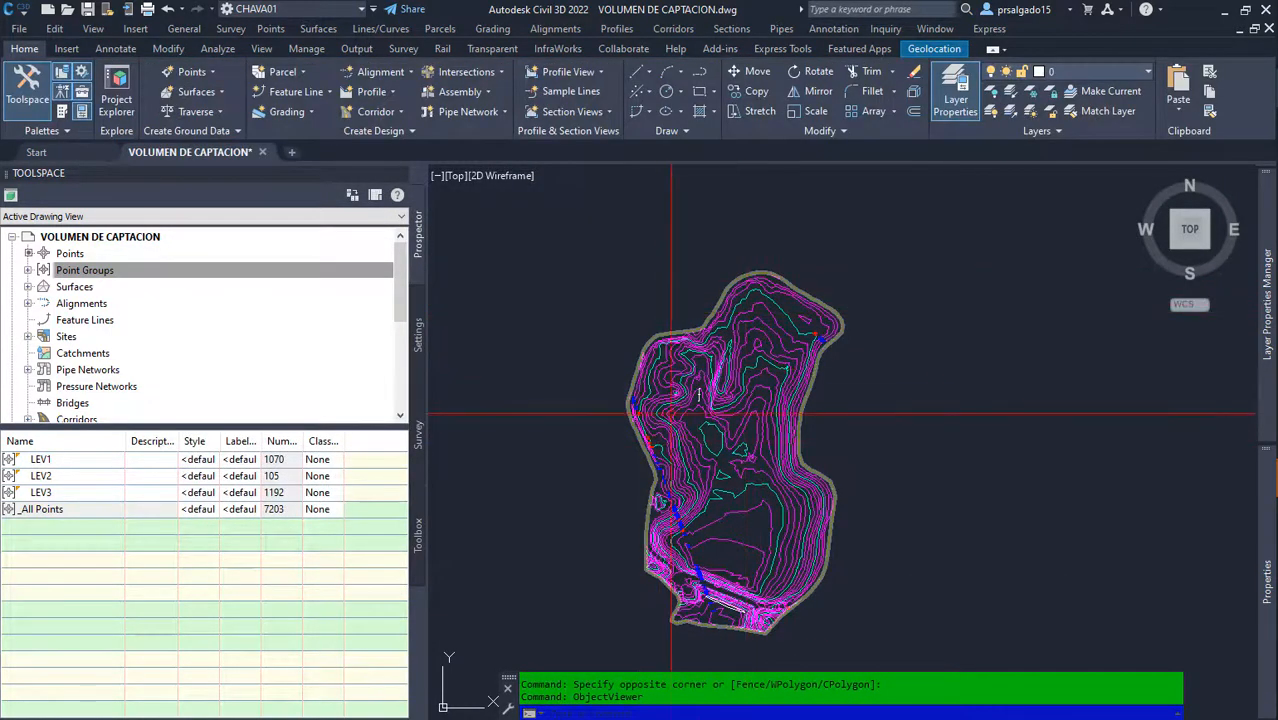
Step: Stretch the southern end of the contour label line to the eastern edge of the surface
{"action": "left_click", "coordinate": [724, 640]}
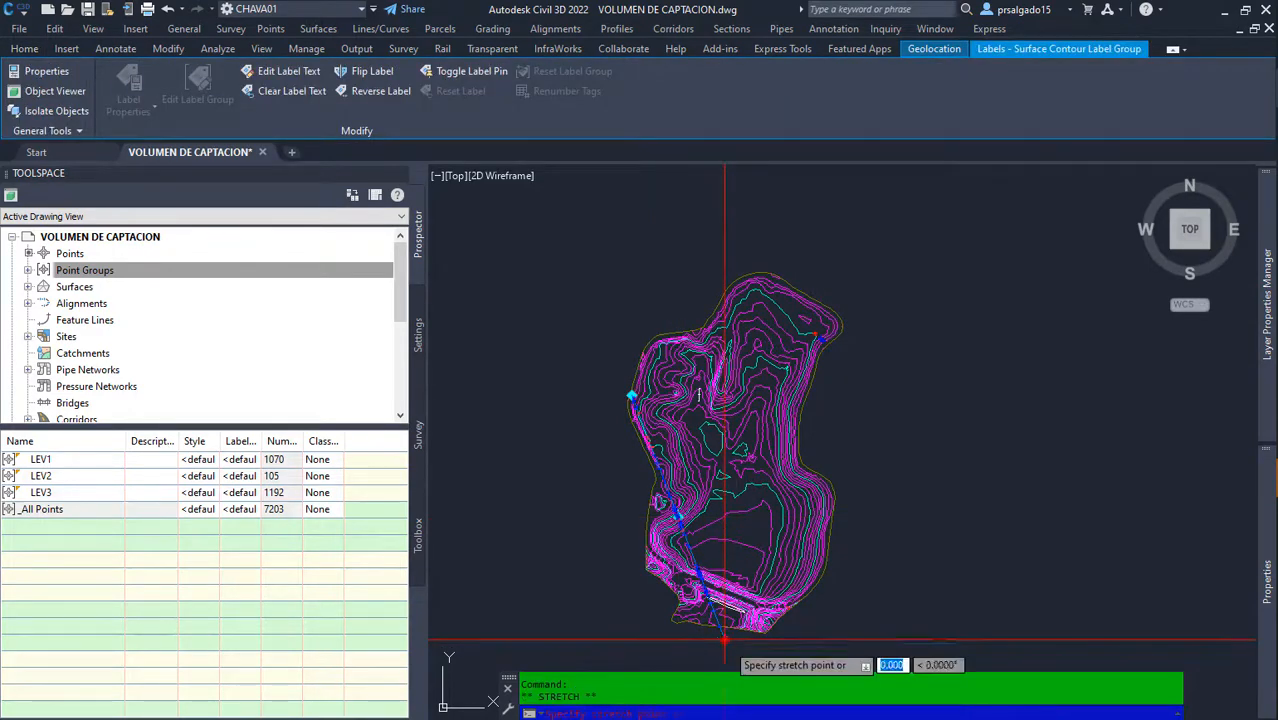
{"action": "left_click", "coordinate": [827, 546]}
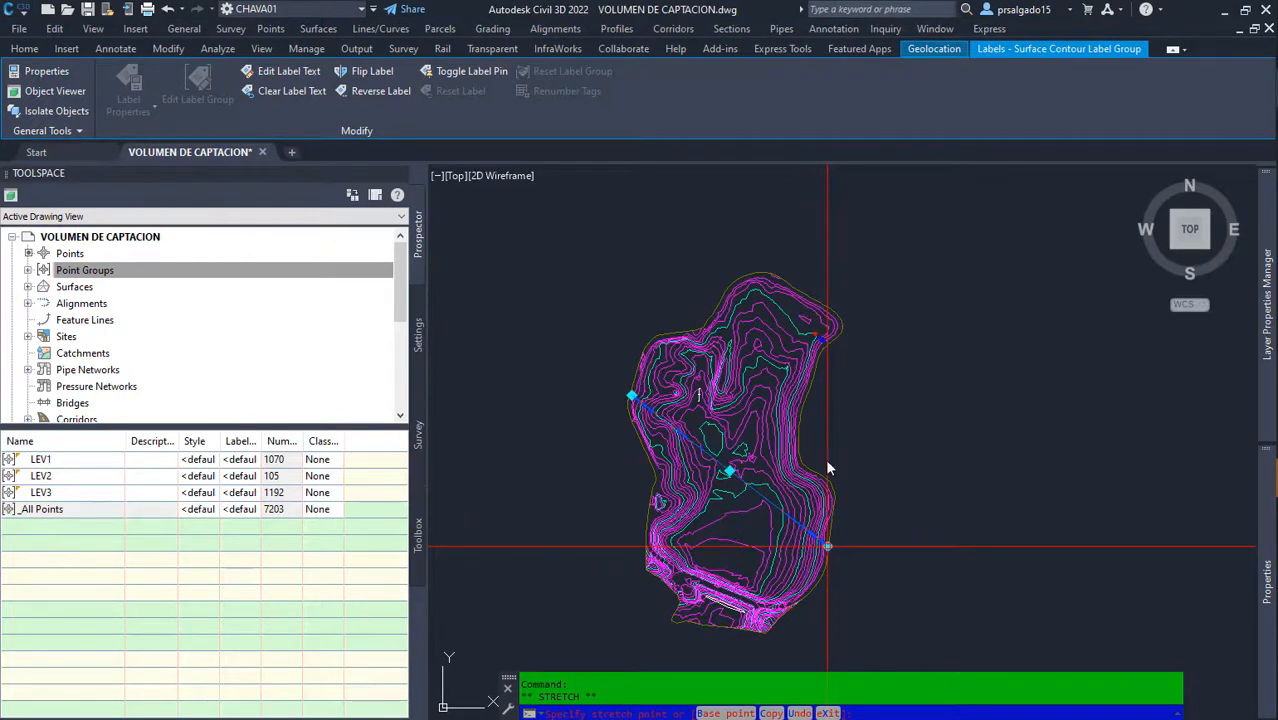
Step: Examine the contour elevation labels along the line from the eastern edge down to the basin floor
{"action": "scroll", "coordinate": [880, 490], "scroll_direction": "up", "scroll_amount": 8}
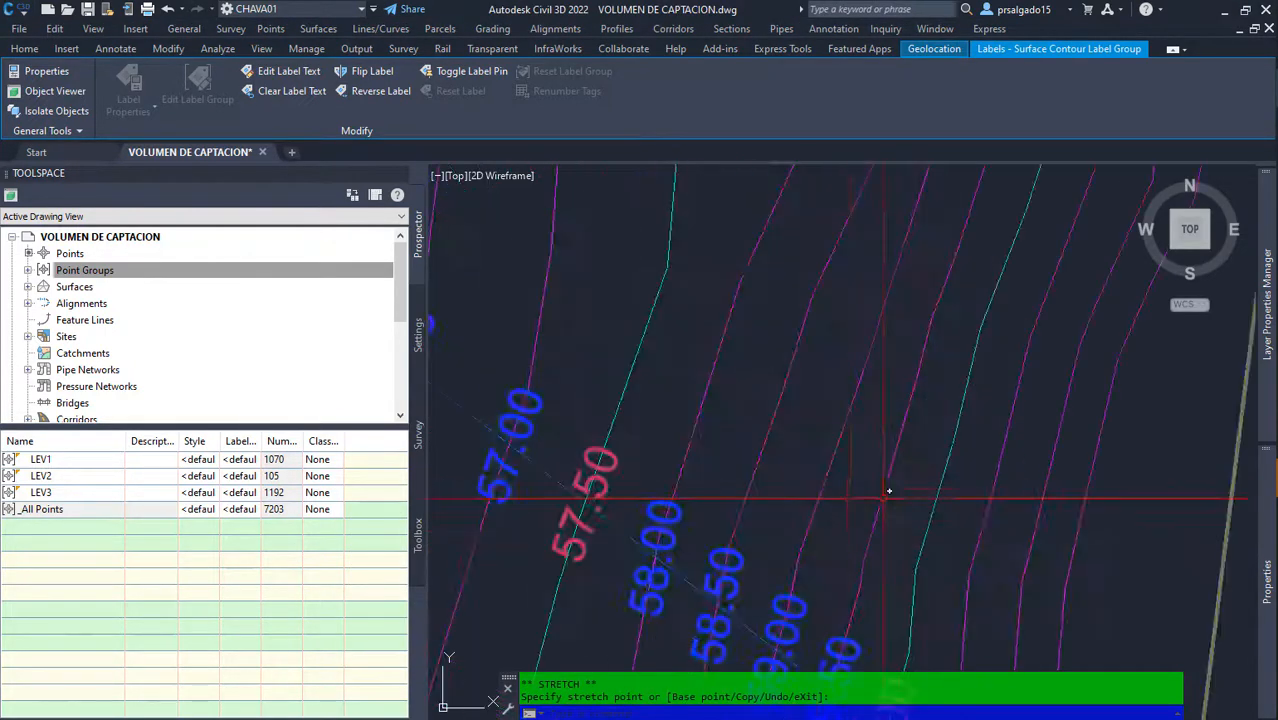
{"action": "scroll", "coordinate": [888, 490], "scroll_direction": "down", "scroll_amount": 8}
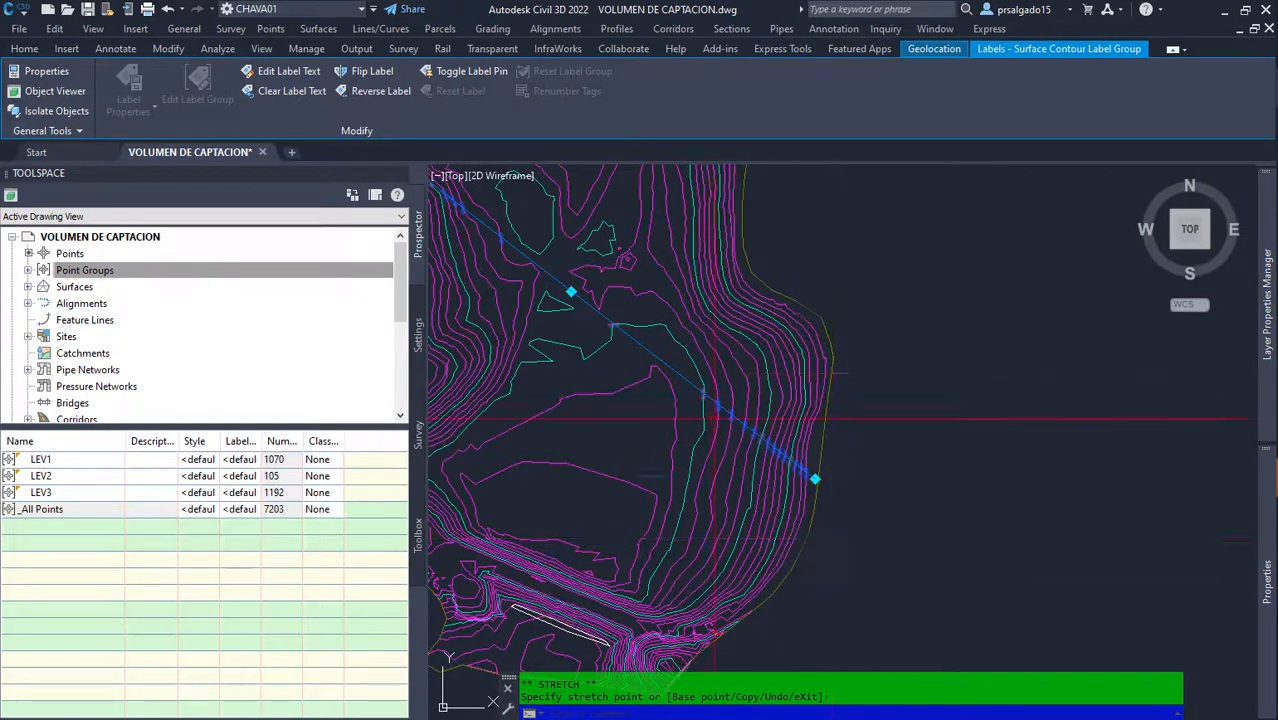
{"action": "scroll", "coordinate": [716, 419], "scroll_direction": "up", "scroll_amount": 3}
{"action": "scroll", "coordinate": [716, 419], "scroll_direction": "down", "scroll_amount": 3}
{"action": "scroll", "coordinate": [862, 476], "scroll_direction": "up", "scroll_amount": 5}
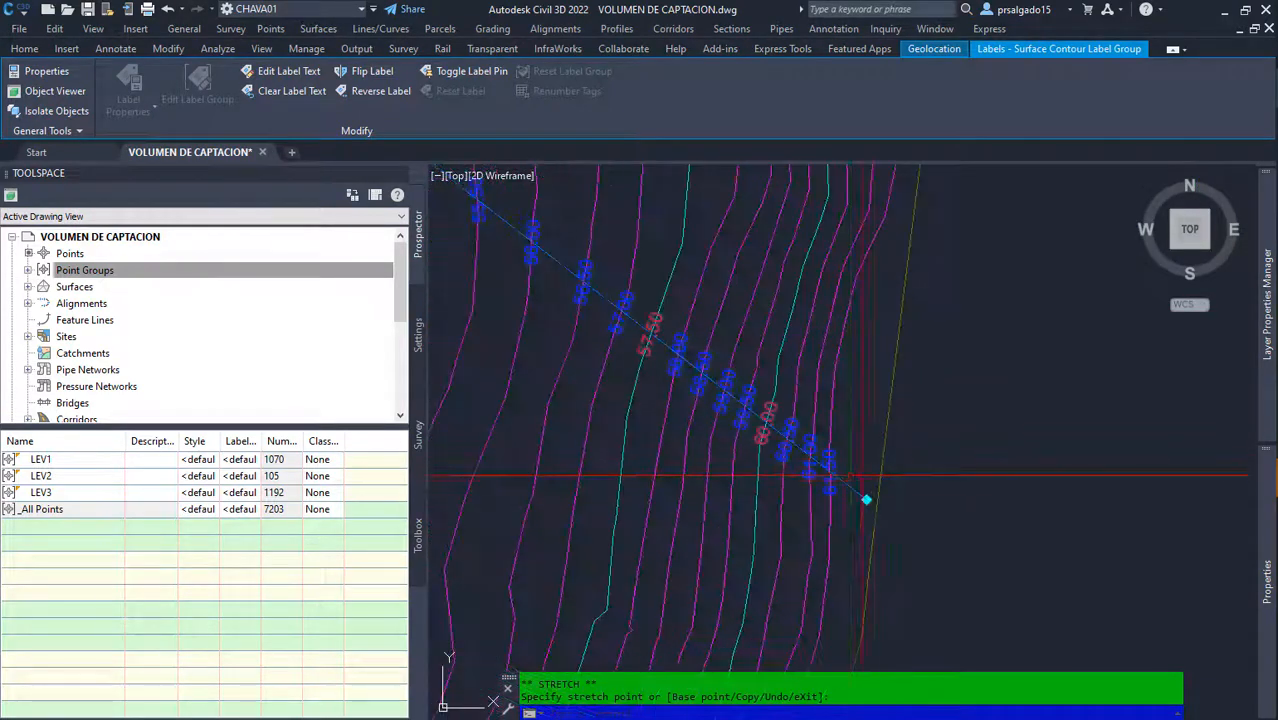
{"action": "scroll", "coordinate": [862, 476], "scroll_direction": "down", "scroll_amount": 4}
{"action": "scroll", "coordinate": [688, 280], "scroll_direction": "up", "scroll_amount": 6}
{"action": "scroll", "coordinate": [688, 365], "scroll_direction": "down", "scroll_amount": 5}
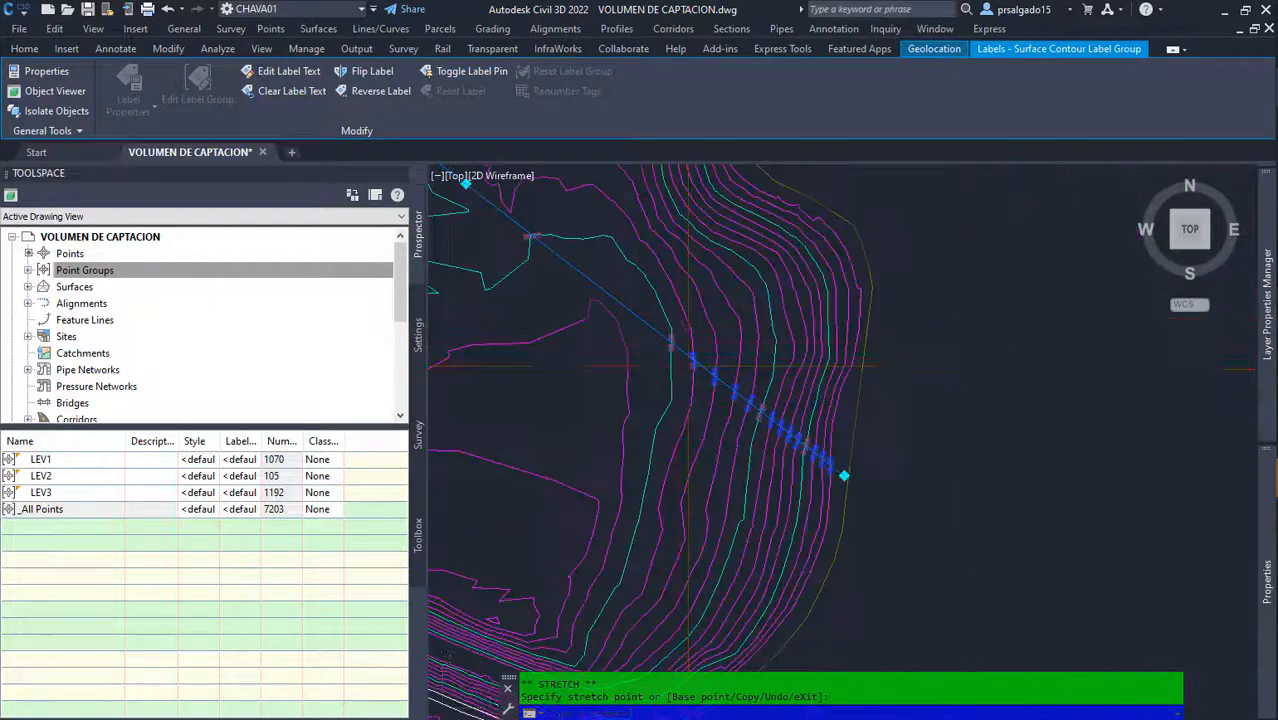
{"action": "scroll", "coordinate": [688, 365], "scroll_direction": "down", "scroll_amount": 3}
{"action": "scroll", "coordinate": [700, 340], "scroll_direction": "up", "scroll_amount": 6}
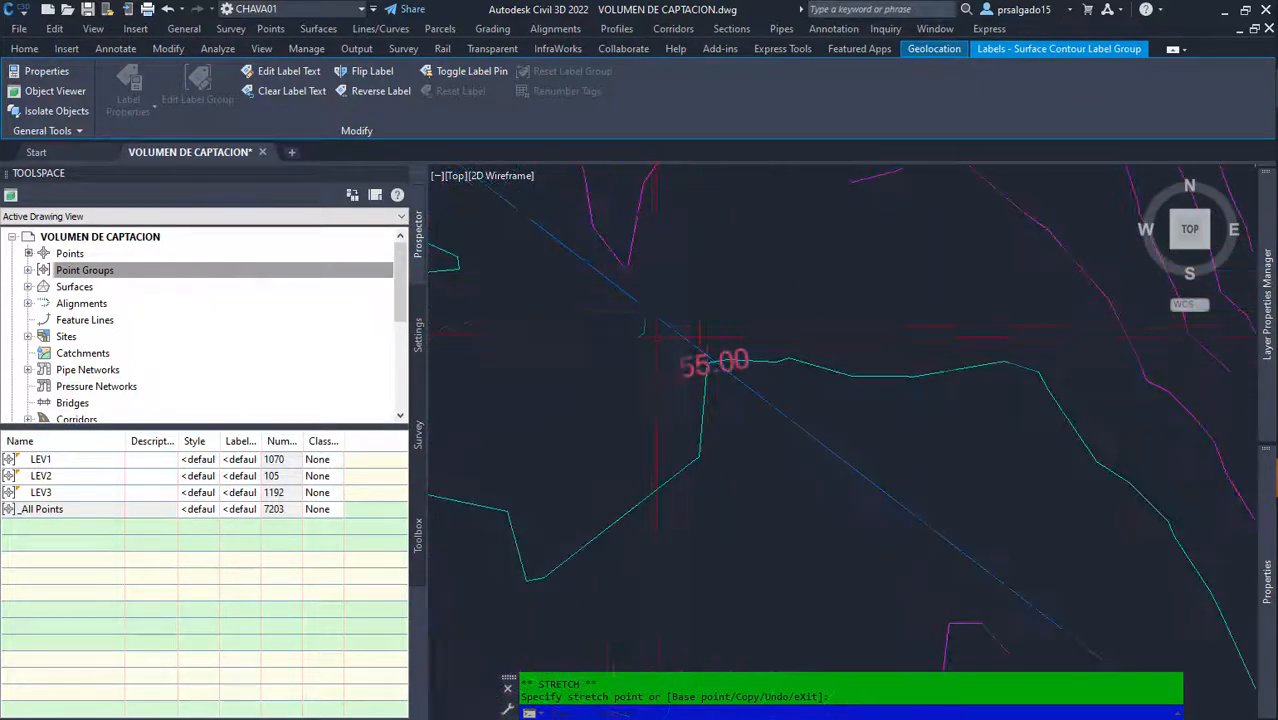
{"action": "scroll", "coordinate": [699, 336], "scroll_direction": "down", "scroll_amount": 5}
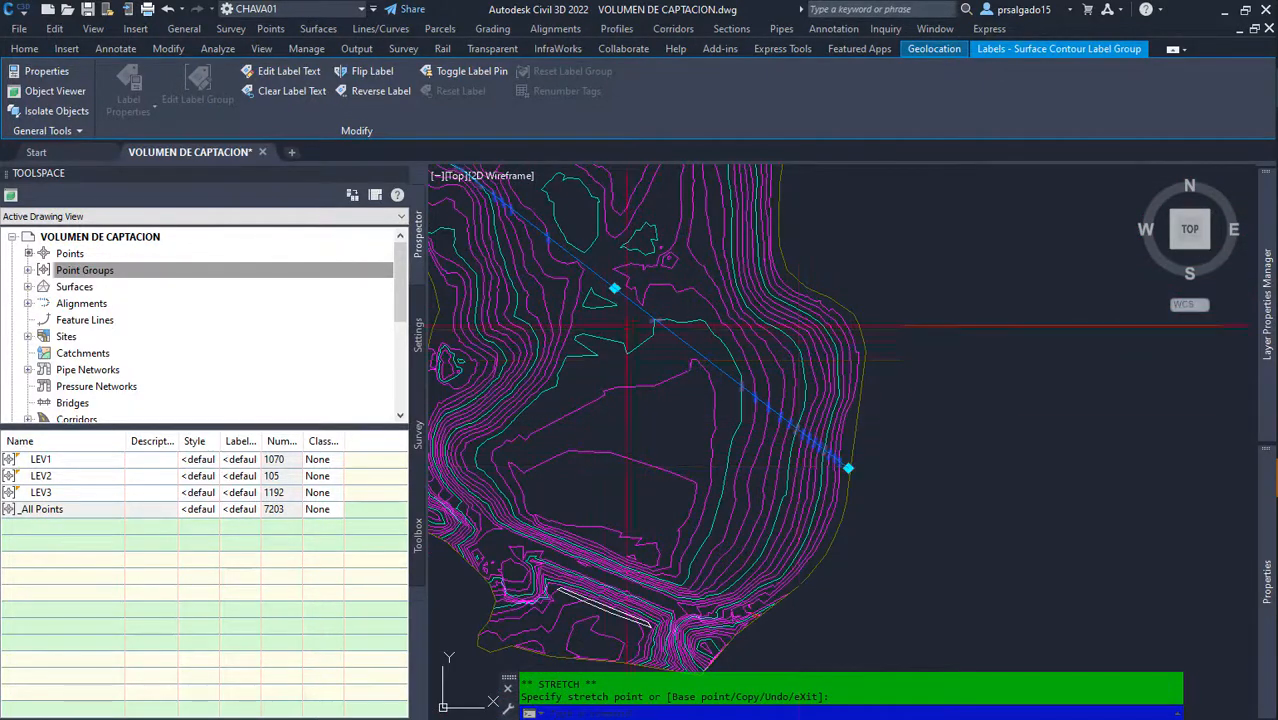
Step: Stretch the eastern end of the contour label line to the southern edge of the surface, beyond the embankment
{"action": "left_click", "coordinate": [849, 469]}
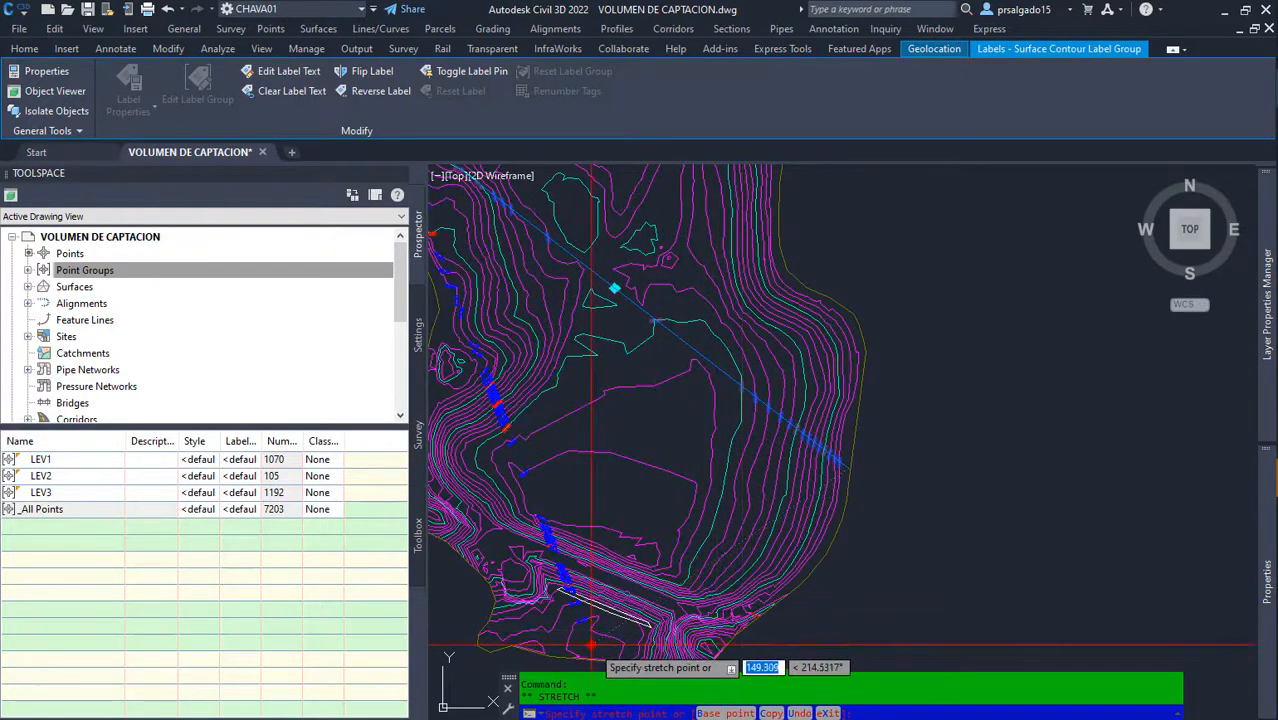
{"action": "left_click", "coordinate": [620, 658]}
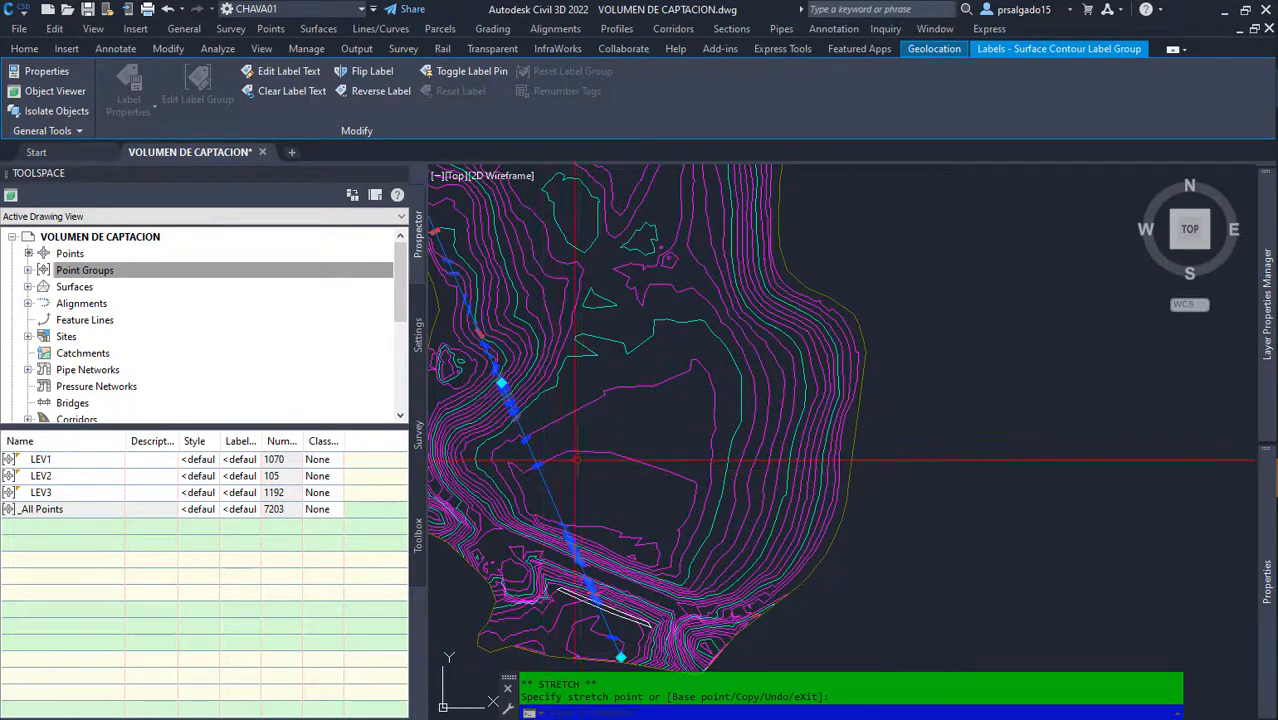
Step: Examine the contour elevation labels on the basin floor and up the embankment slopes to the crest
{"action": "scroll", "coordinate": [576, 460], "scroll_direction": "up", "scroll_amount": 8}
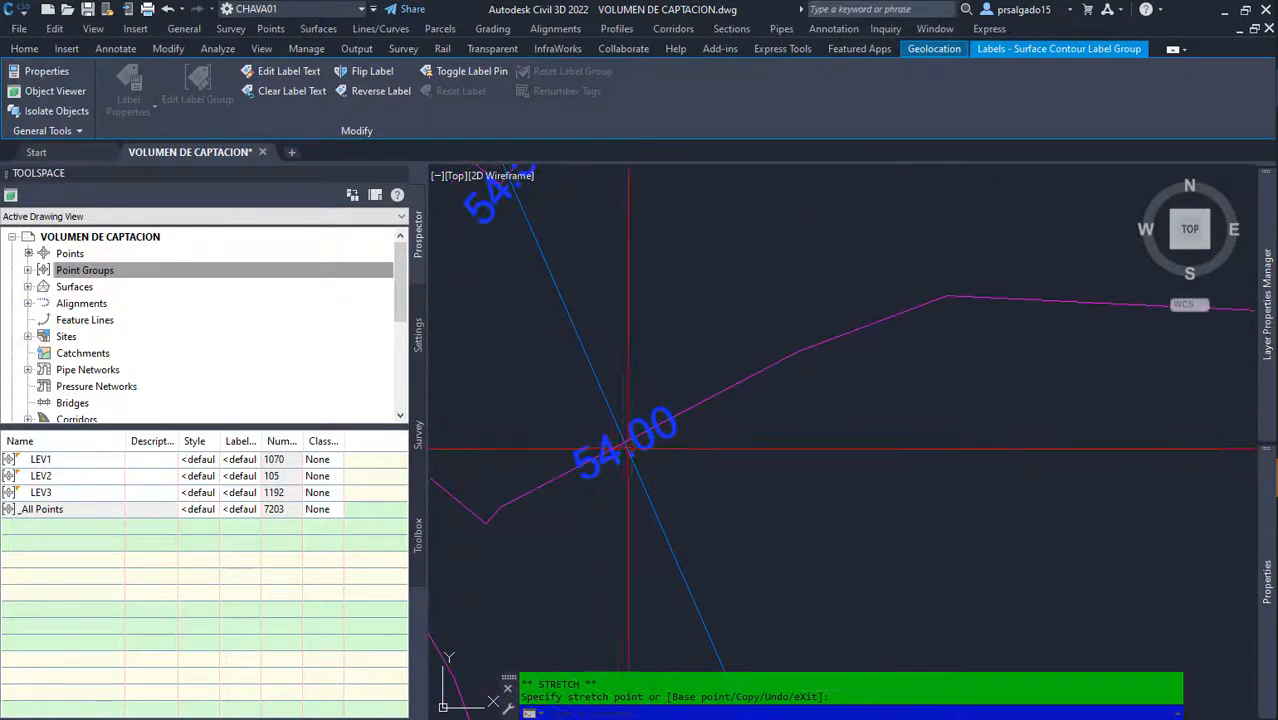
{"action": "scroll", "coordinate": [630, 443], "scroll_direction": "down", "scroll_amount": 2}
{"action": "scroll", "coordinate": [628, 449], "scroll_direction": "up", "scroll_amount": 2}
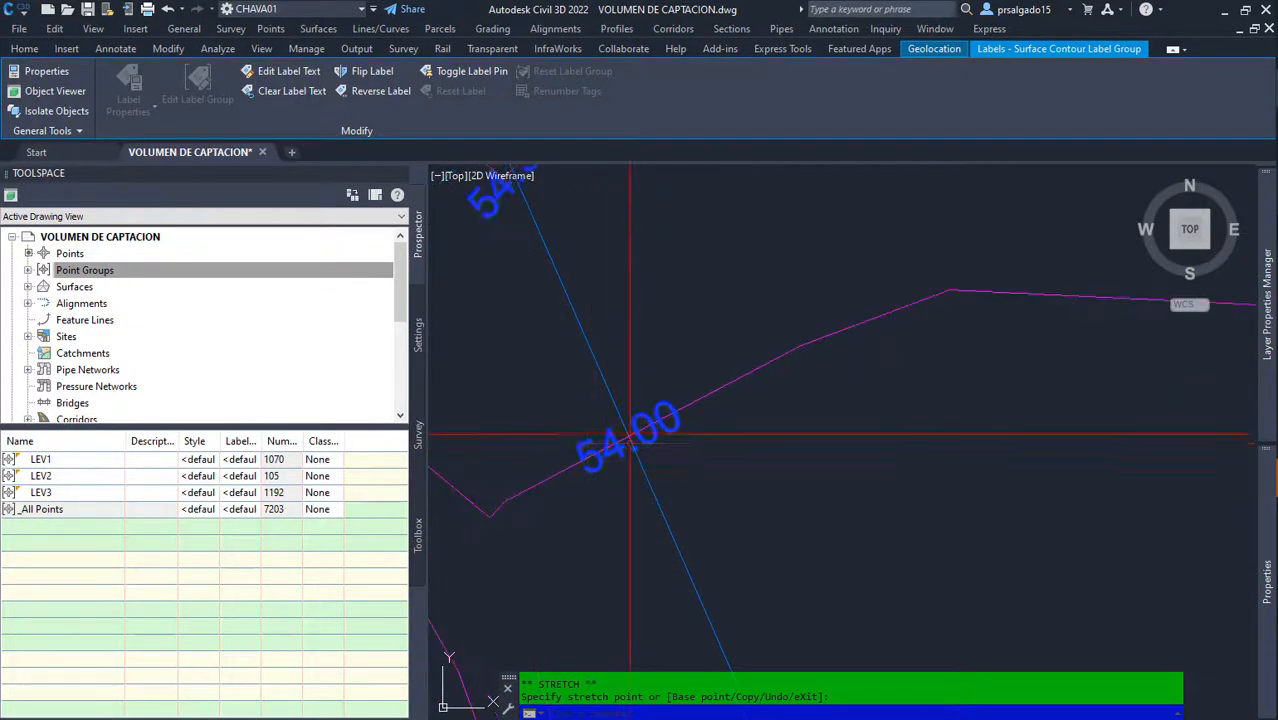
{"action": "scroll", "coordinate": [630, 435], "scroll_direction": "down", "scroll_amount": 6}
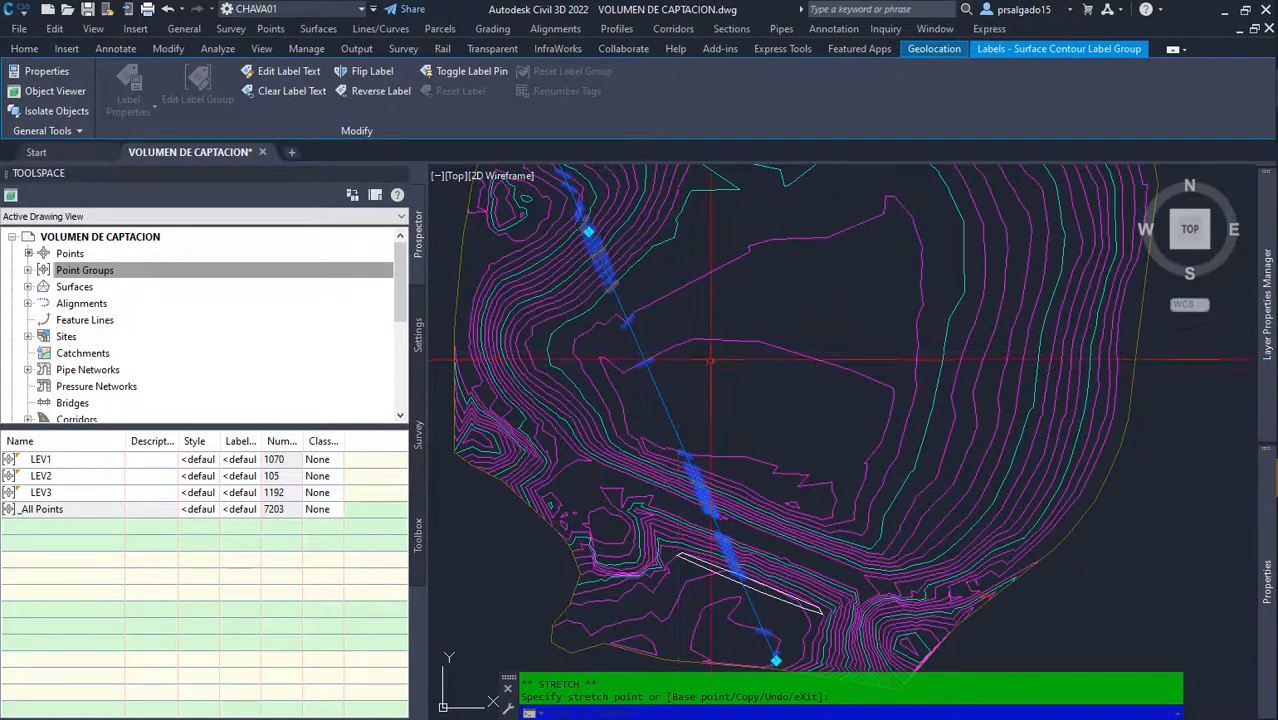
{"action": "scroll", "coordinate": [712, 447], "scroll_direction": "down", "scroll_amount": 2}
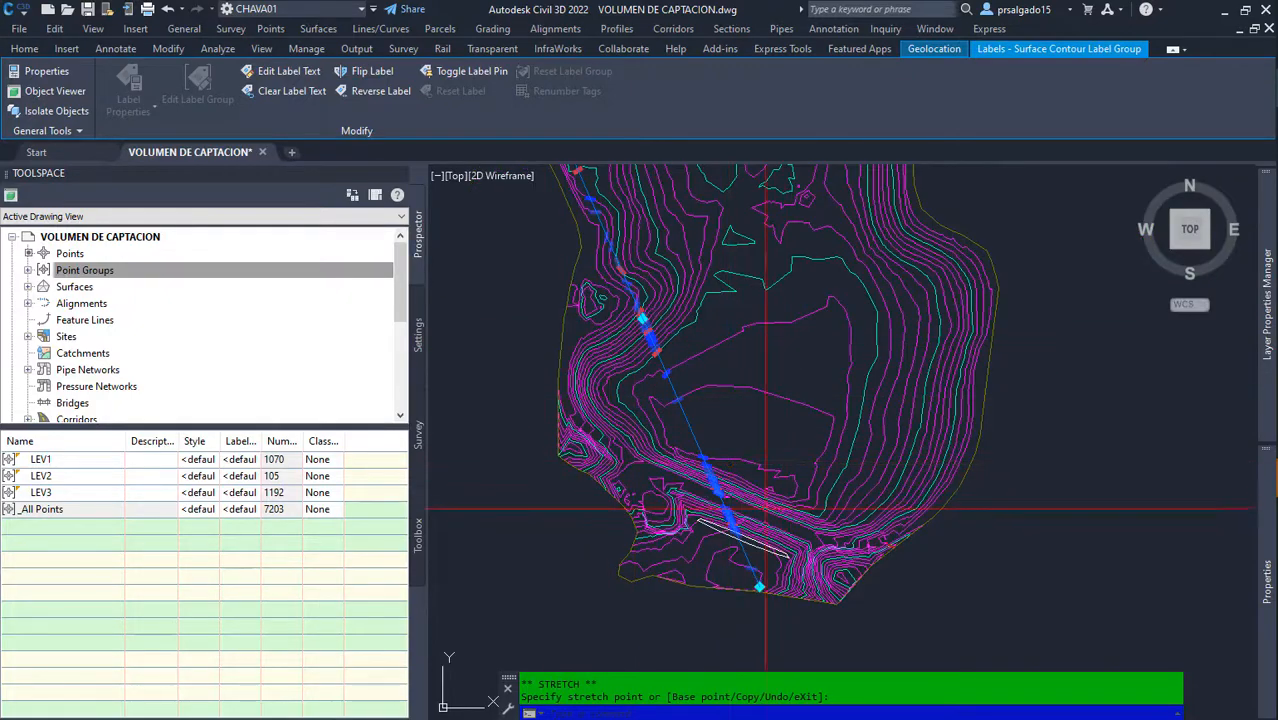
{"action": "scroll", "coordinate": [766, 508], "scroll_direction": "up", "scroll_amount": 4}
{"action": "scroll", "coordinate": [740, 495], "scroll_direction": "down", "scroll_amount": 4}
{"action": "scroll", "coordinate": [697, 480], "scroll_direction": "up", "scroll_amount": 4}
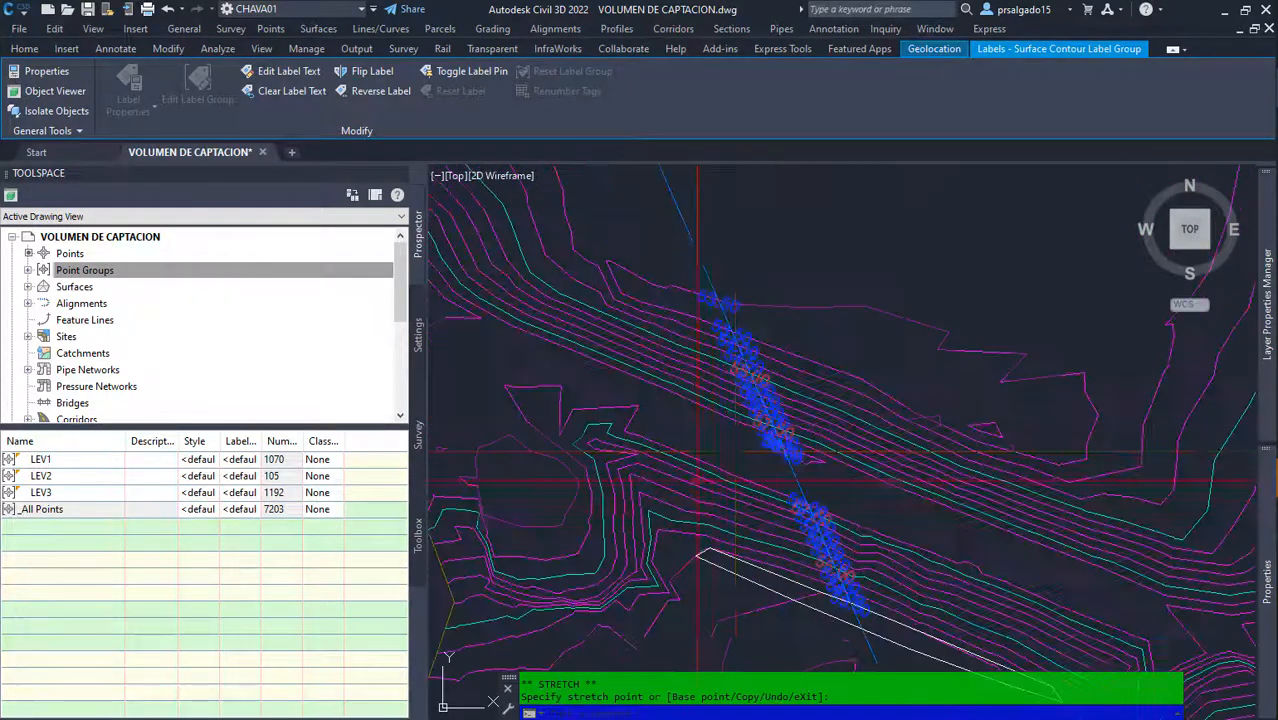
{"action": "scroll", "coordinate": [785, 420], "scroll_direction": "down", "scroll_amount": 3}
{"action": "scroll", "coordinate": [717, 452], "scroll_direction": "up", "scroll_amount": 7}
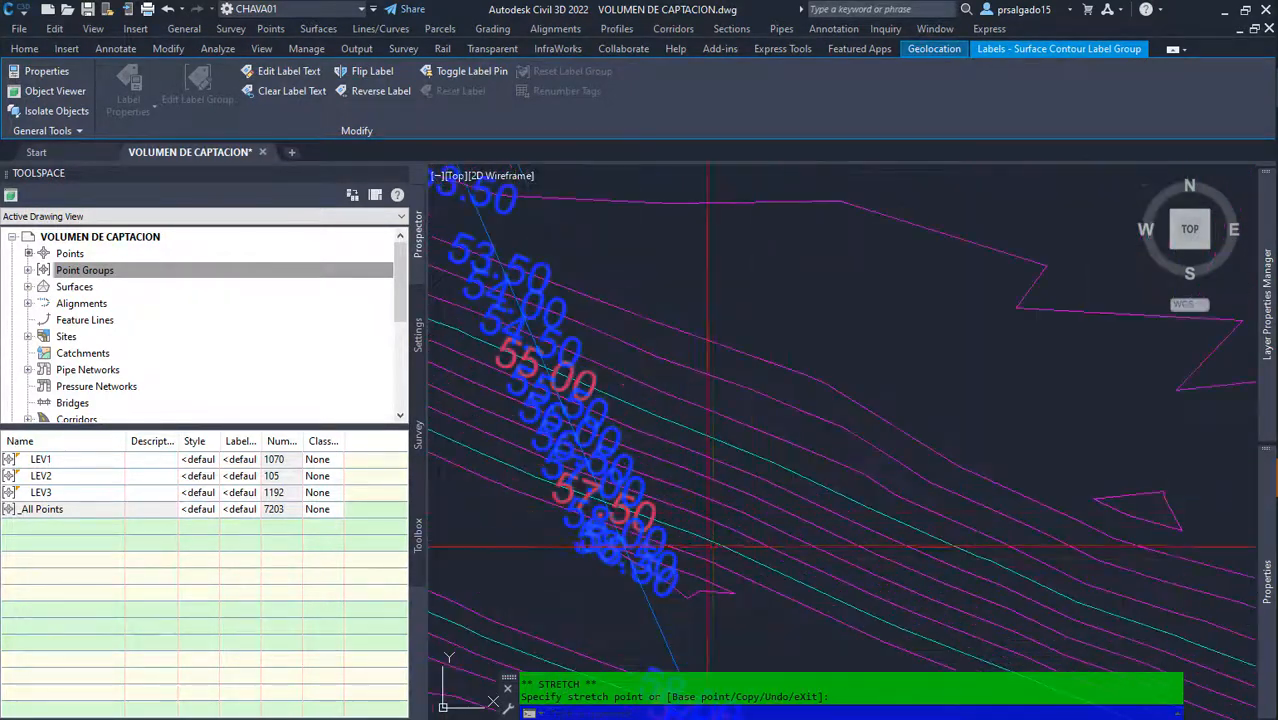
{"action": "scroll", "coordinate": [720, 450], "scroll_direction": "down", "scroll_amount": 1}
{"action": "scroll", "coordinate": [610, 470], "scroll_direction": "up", "scroll_amount": 2}
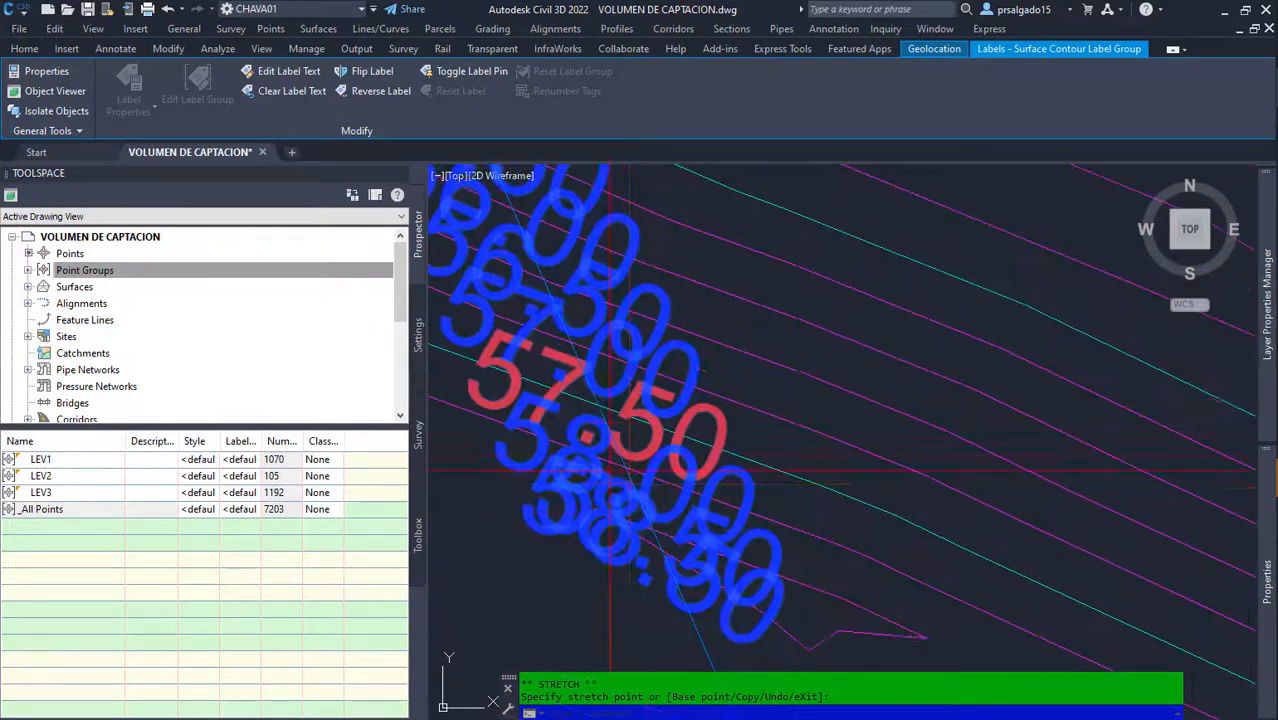
{"action": "scroll", "coordinate": [634, 407], "scroll_direction": "down", "scroll_amount": 1}
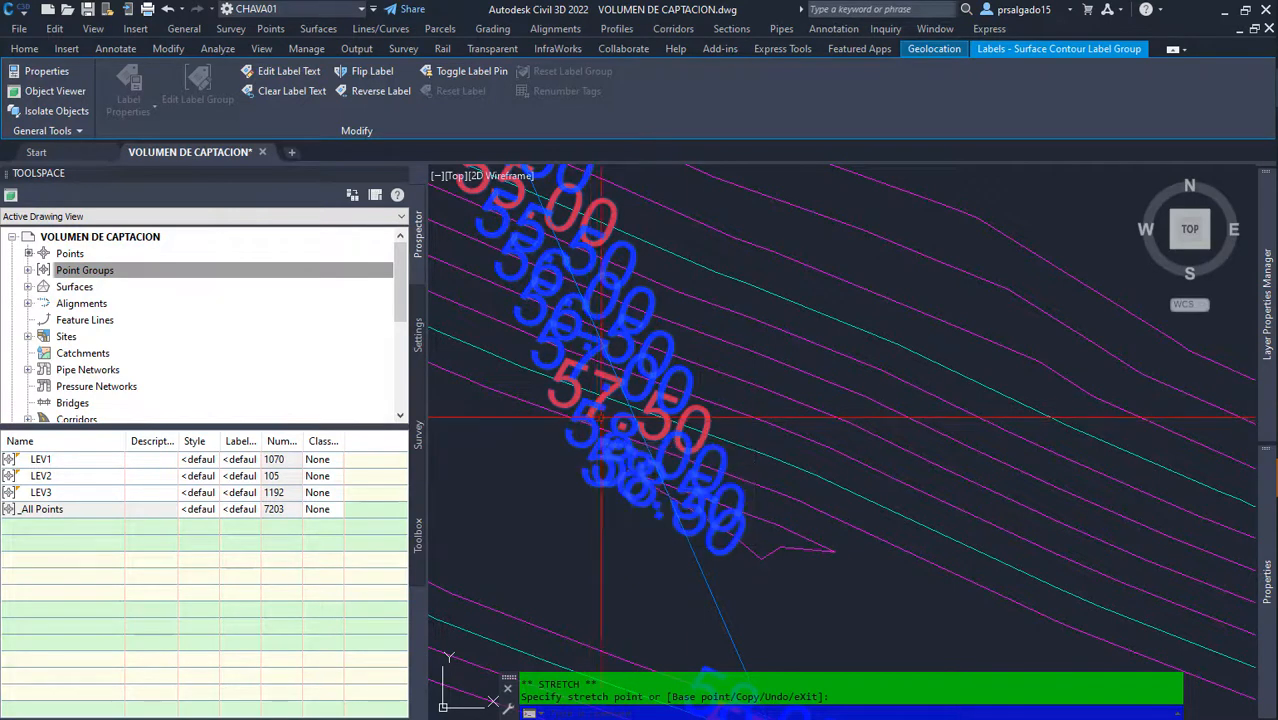
{"action": "scroll", "coordinate": [808, 425], "scroll_direction": "down", "scroll_amount": 3}
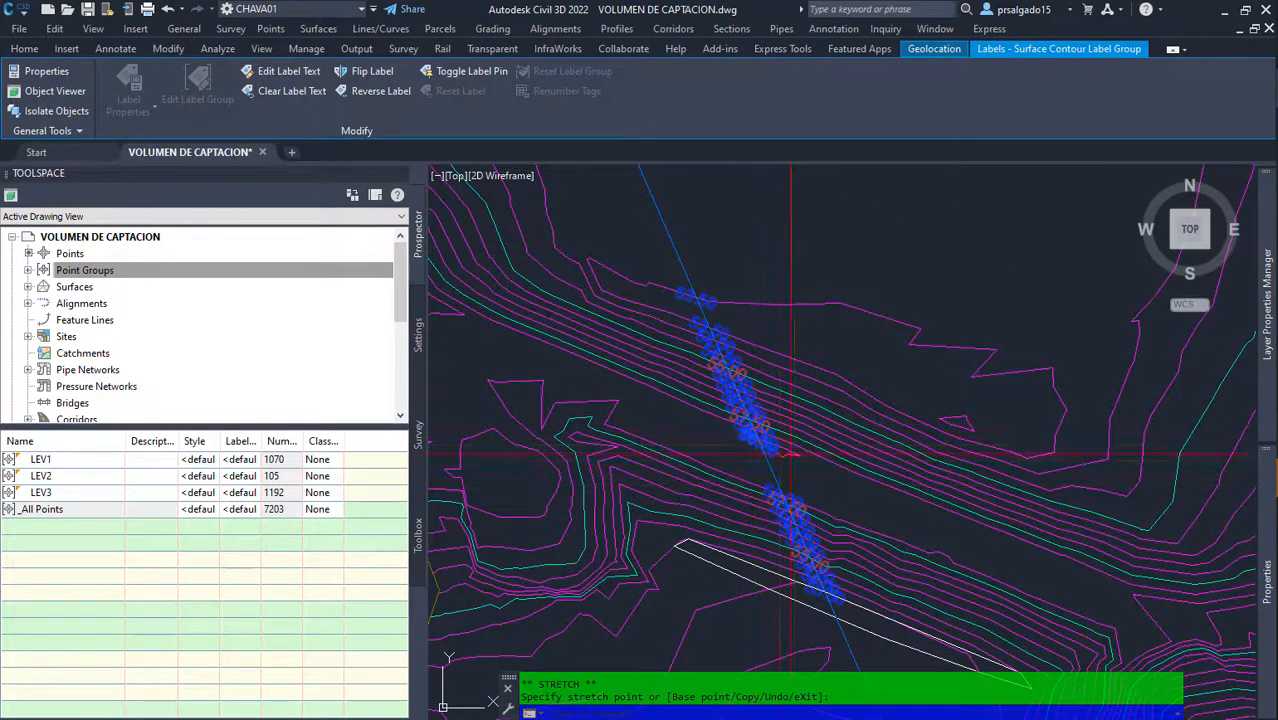
Step: Stretch the northwestern end of the contour label line to the northern edge of the surface
{"action": "scroll", "coordinate": [779, 451], "scroll_direction": "down", "scroll_amount": 4}
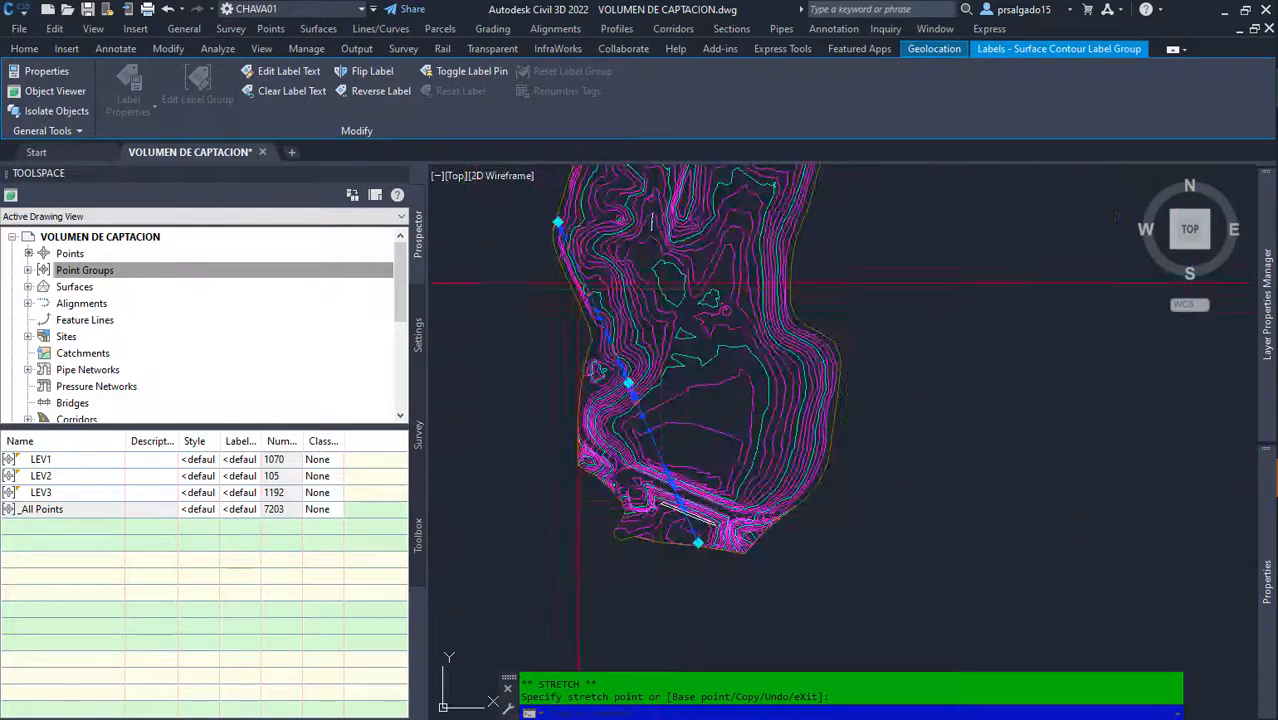
{"action": "scroll", "coordinate": [578, 285], "scroll_direction": "down", "scroll_amount": 2}
{"action": "scroll", "coordinate": [586, 277], "scroll_direction": "up", "scroll_amount": 3}
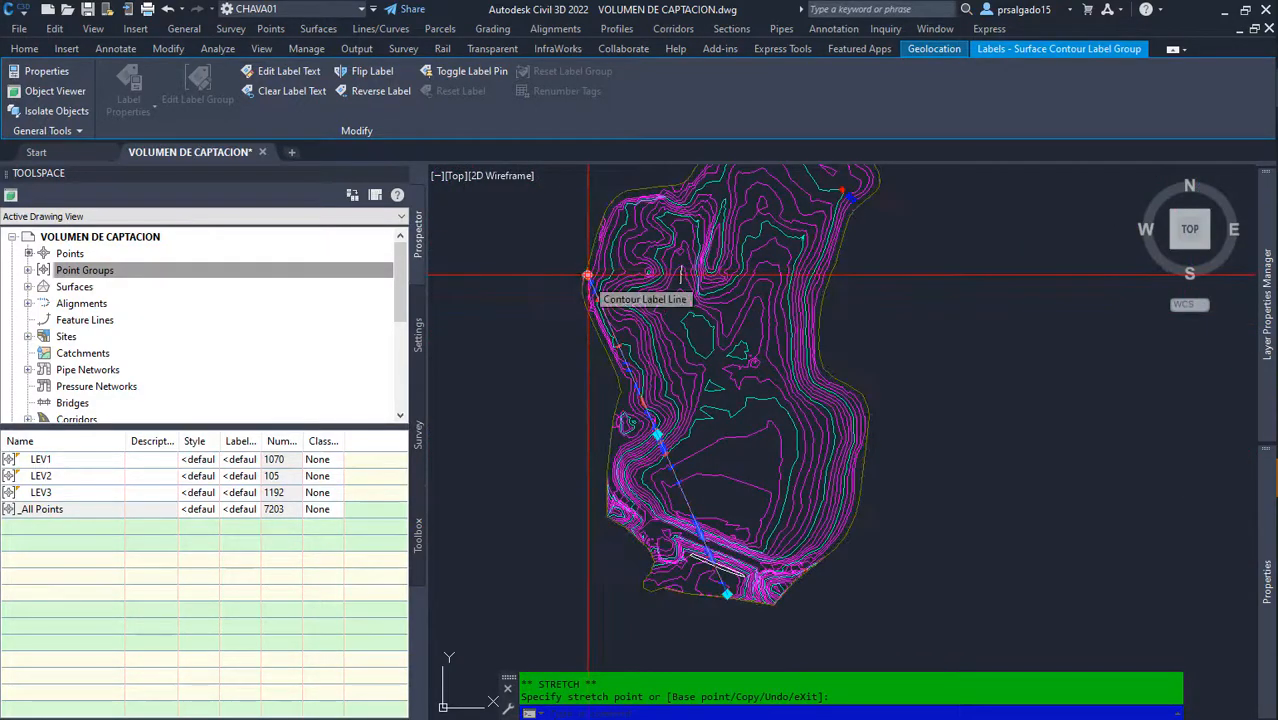
{"action": "scroll", "coordinate": [670, 371], "scroll_direction": "down", "scroll_amount": 4}
{"action": "scroll", "coordinate": [703, 303], "scroll_direction": "up", "scroll_amount": 7}
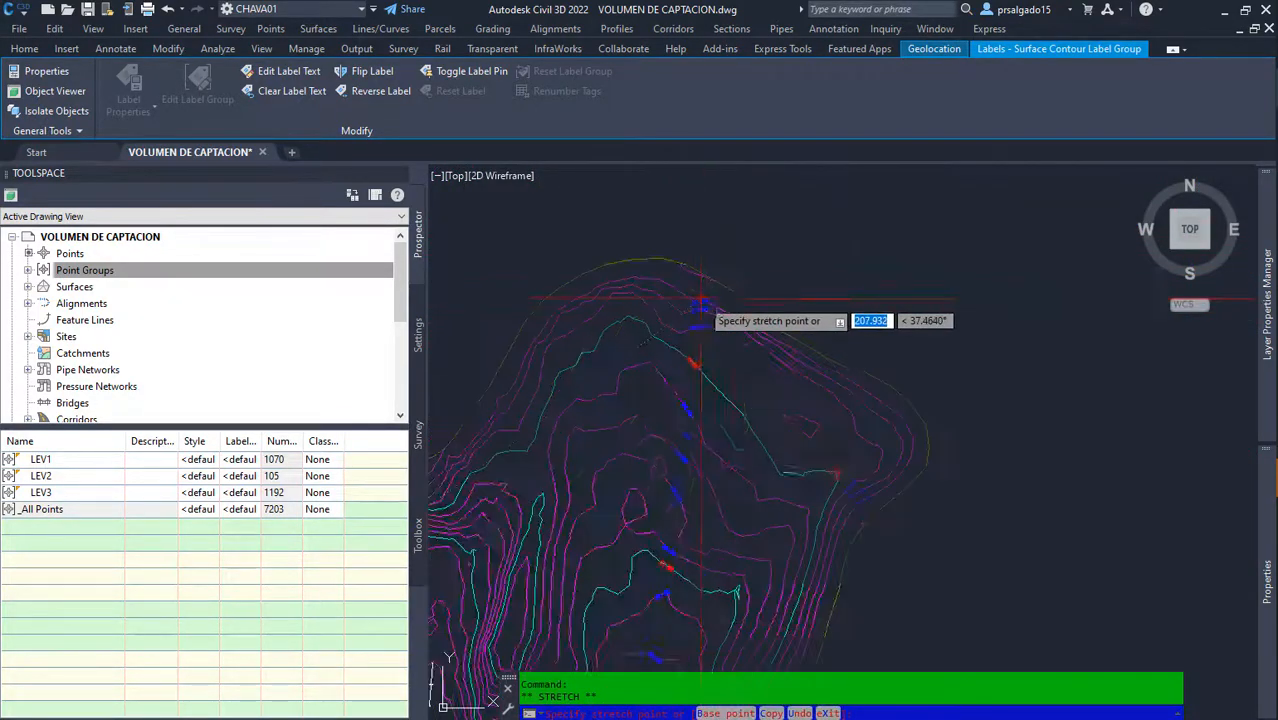
{"action": "left_click", "coordinate": [698, 276]}
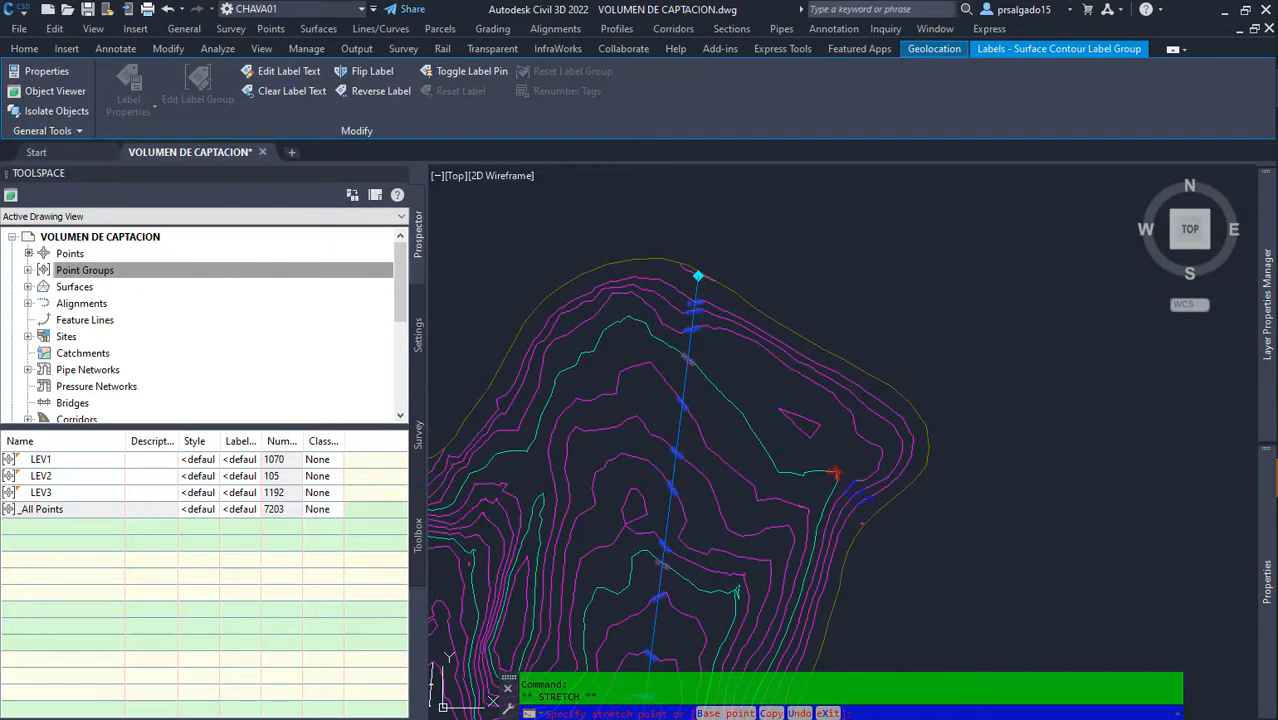
Step: Examine the contour elevation labels along the line from the northern edge southward to the basin floor
{"action": "scroll", "coordinate": [790, 268], "scroll_direction": "down", "scroll_amount": 2}
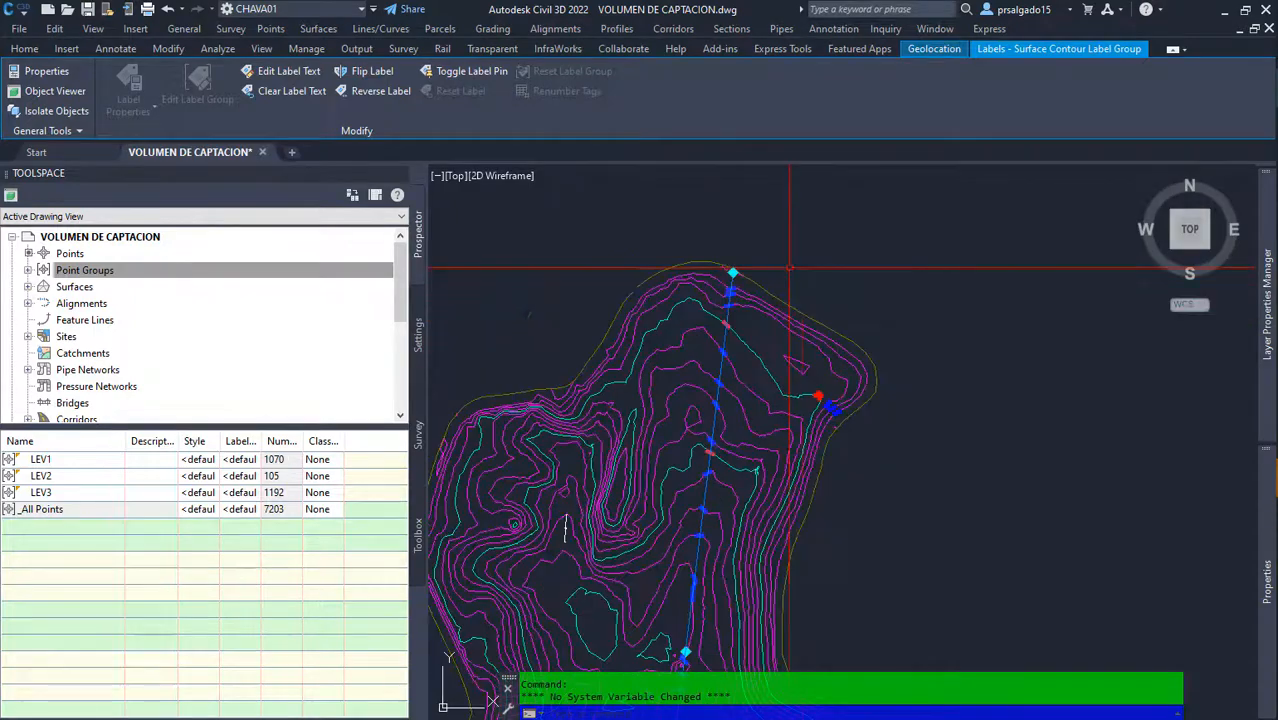
{"action": "scroll", "coordinate": [727, 300], "scroll_direction": "up", "scroll_amount": 5}
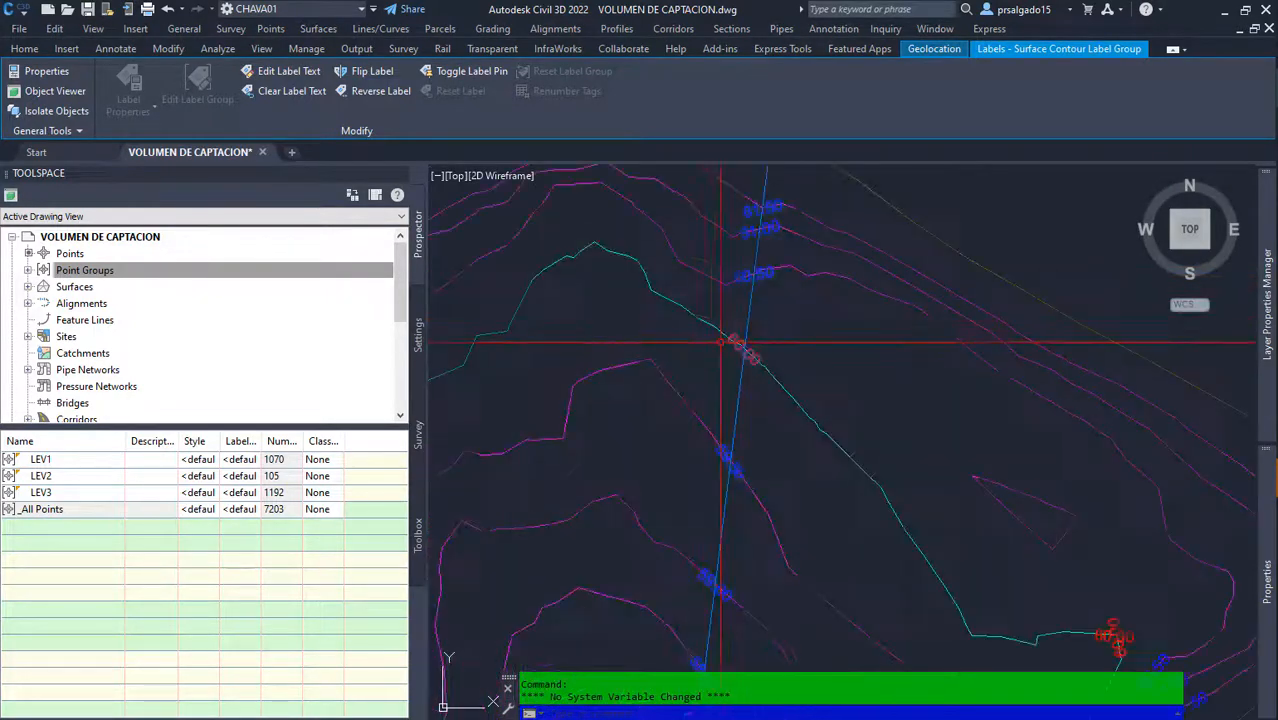
{"action": "scroll", "coordinate": [720, 342], "scroll_direction": "up", "scroll_amount": 3}
{"action": "scroll", "coordinate": [735, 345], "scroll_direction": "down", "scroll_amount": 5}
{"action": "scroll", "coordinate": [762, 420], "scroll_direction": "up", "scroll_amount": 3}
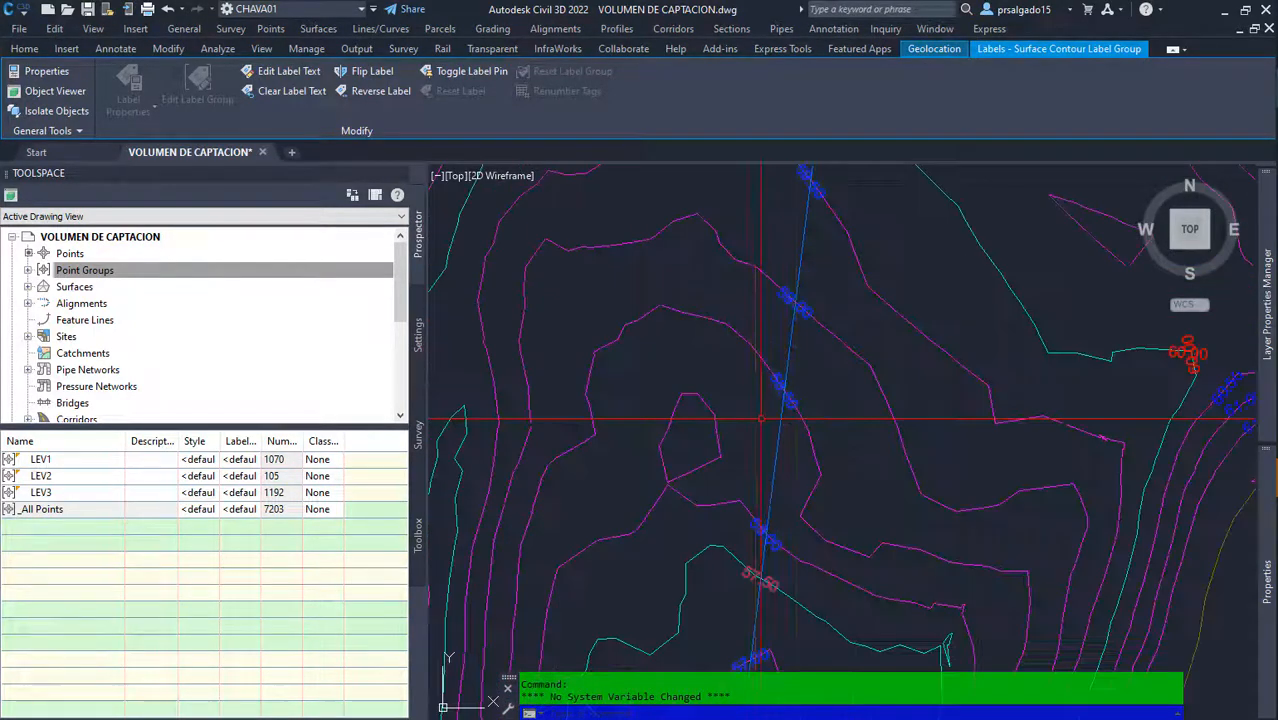
{"action": "scroll", "coordinate": [796, 399], "scroll_direction": "up", "scroll_amount": 1}
{"action": "scroll", "coordinate": [764, 360], "scroll_direction": "down", "scroll_amount": 2}
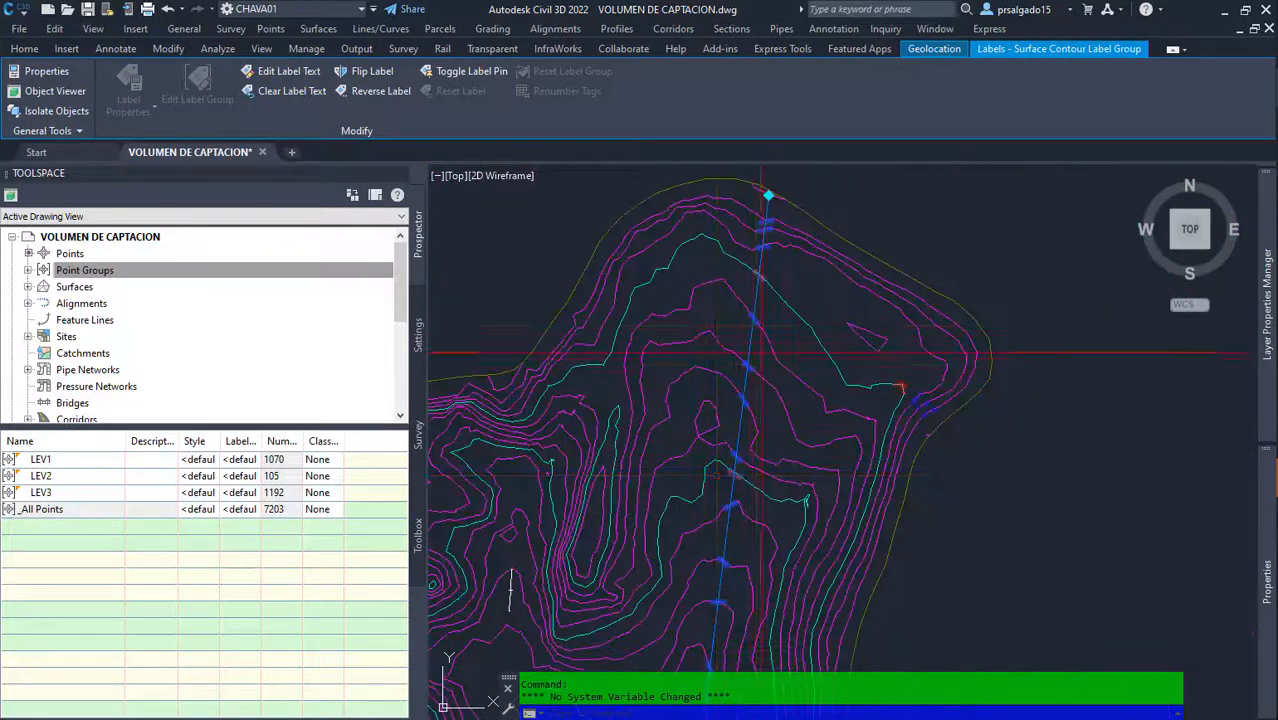
{"action": "scroll", "coordinate": [770, 280], "scroll_direction": "down", "scroll_amount": 3}
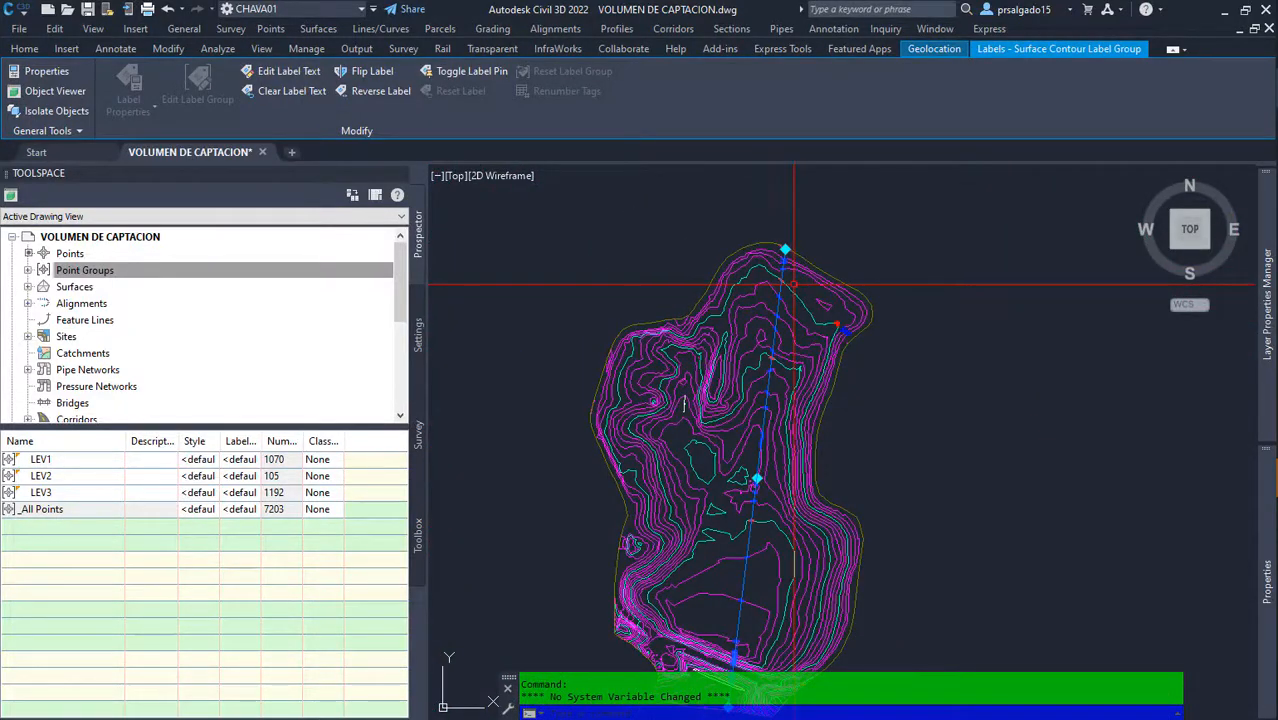
{"action": "scroll", "coordinate": [654, 550], "scroll_direction": "up", "scroll_amount": 2}
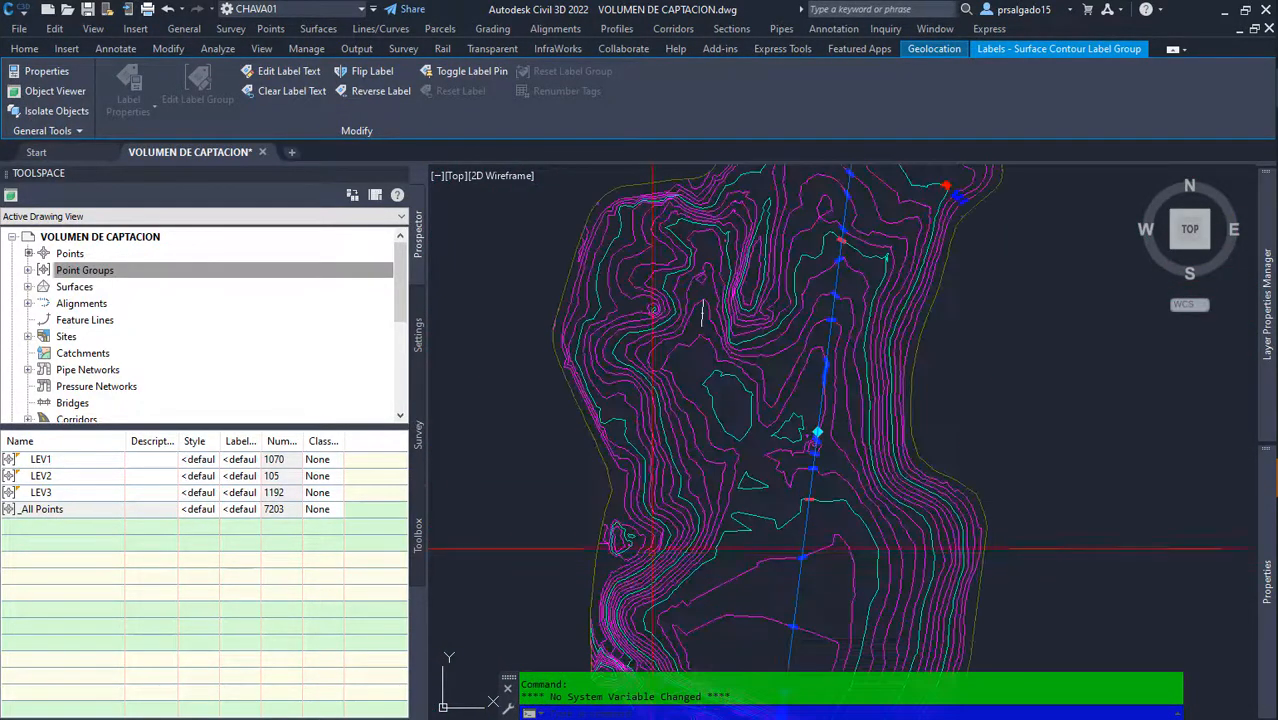
{"action": "scroll", "coordinate": [635, 401], "scroll_direction": "down", "scroll_amount": 2}
{"action": "scroll", "coordinate": [765, 460], "scroll_direction": "up", "scroll_amount": 3}
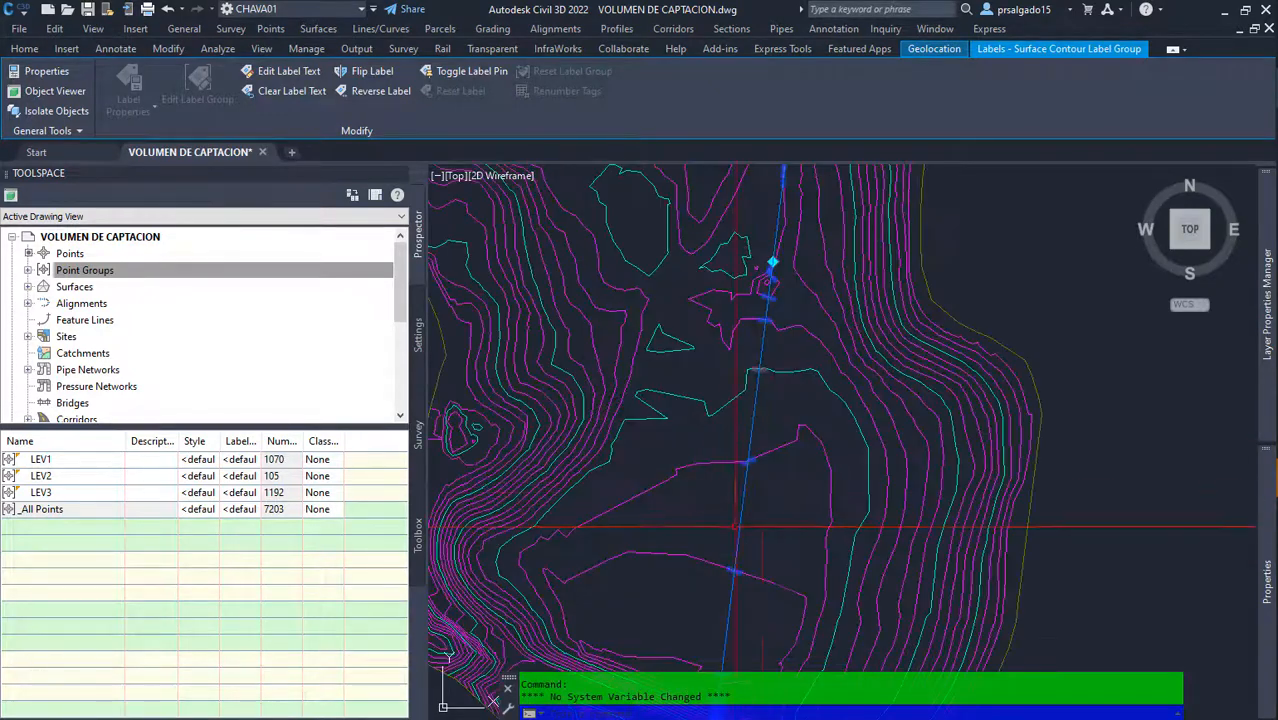
Step: Examine the contour elevation labels on both embankment slopes up to the crest
{"action": "scroll", "coordinate": [775, 470], "scroll_direction": "down", "scroll_amount": 3}
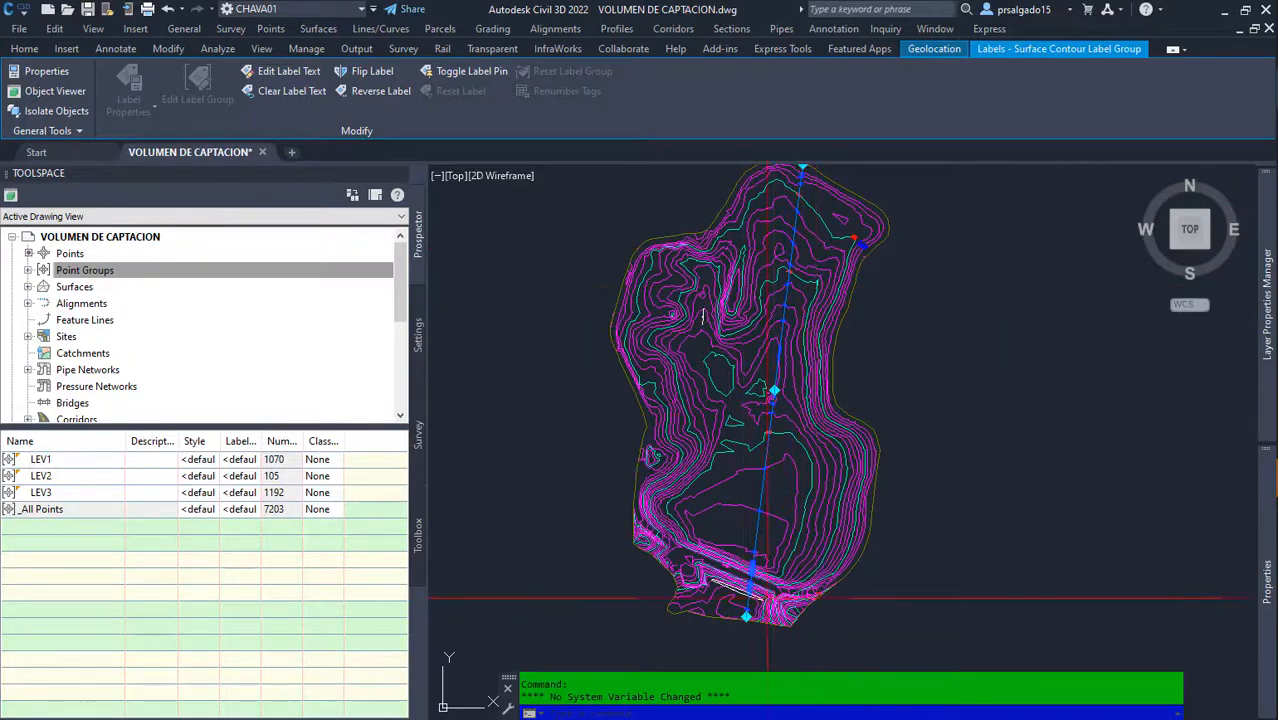
{"action": "scroll", "coordinate": [768, 599], "scroll_direction": "up", "scroll_amount": 3}
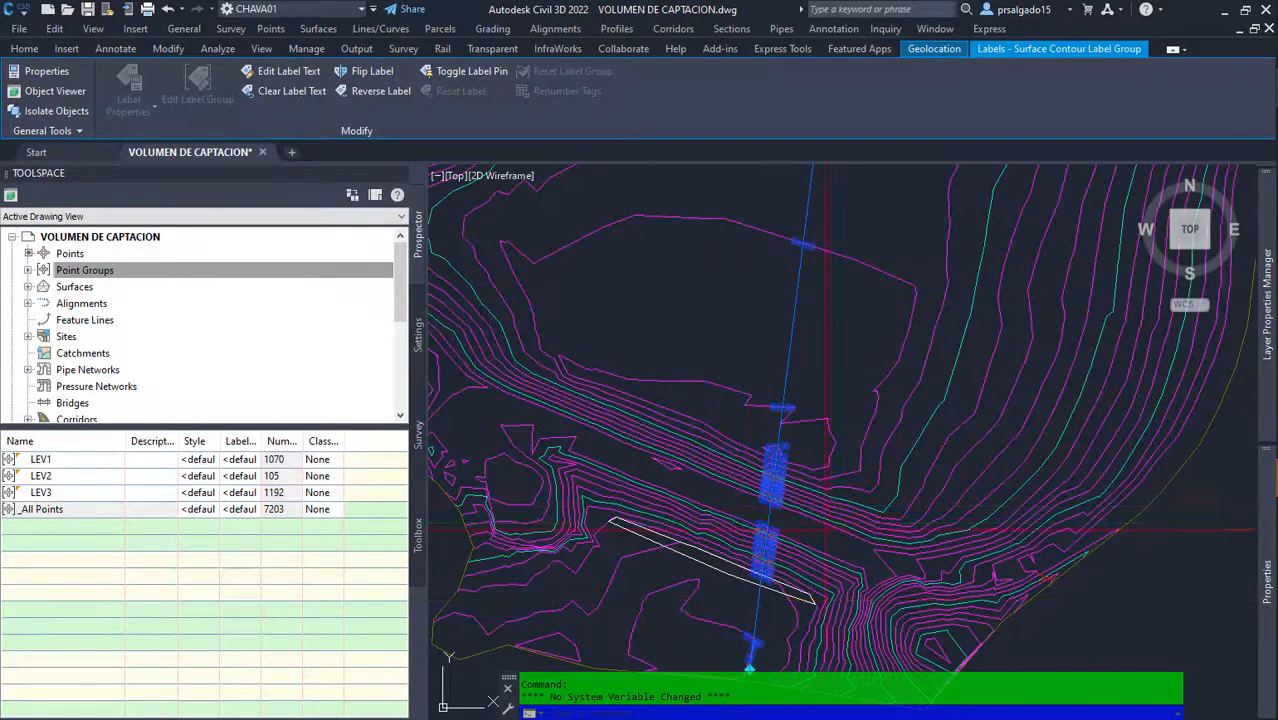
{"action": "scroll", "coordinate": [870, 529], "scroll_direction": "down", "scroll_amount": 3}
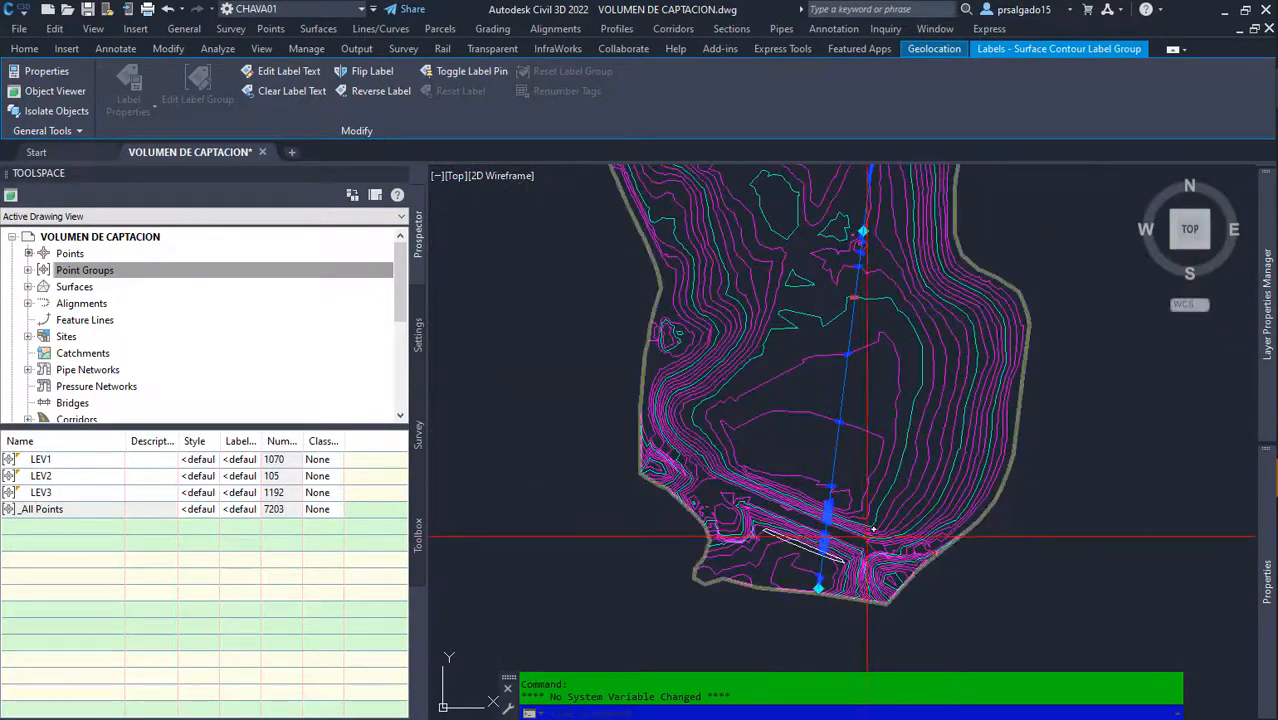
{"action": "scroll", "coordinate": [738, 510], "scroll_direction": "up", "scroll_amount": 4}
{"action": "scroll", "coordinate": [738, 510], "scroll_direction": "up", "scroll_amount": 5}
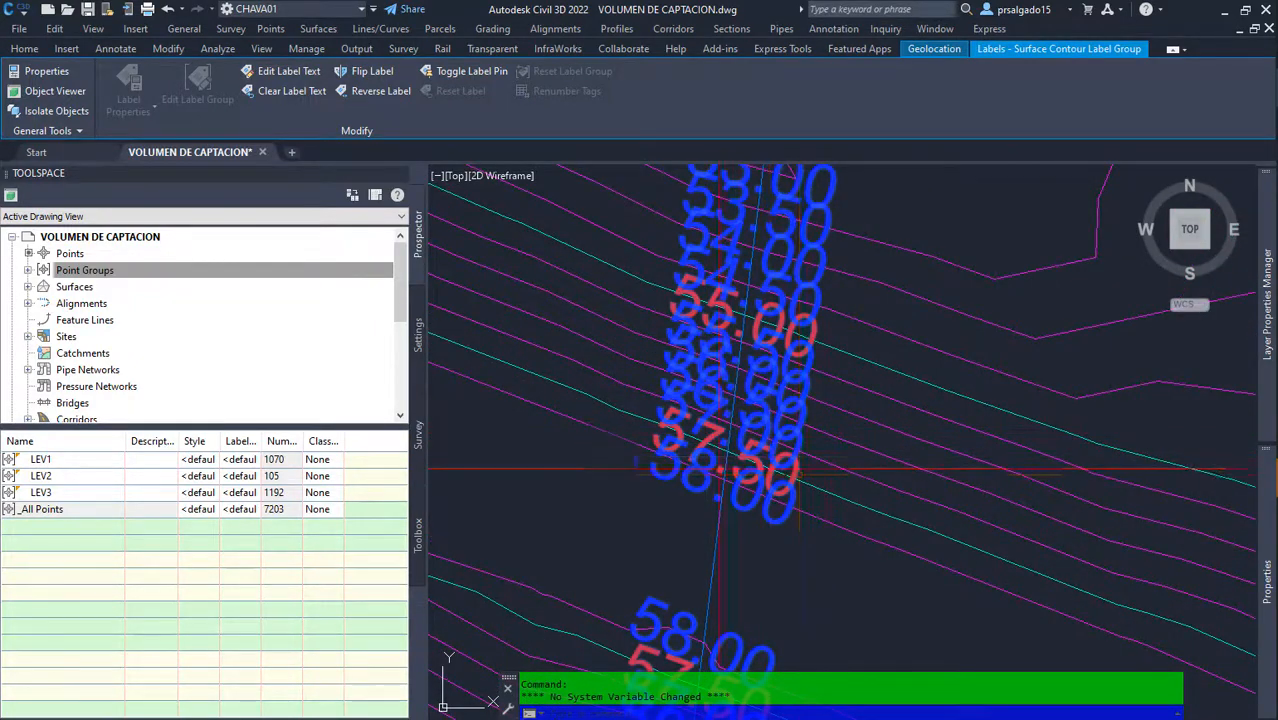
{"action": "scroll", "coordinate": [798, 468], "scroll_direction": "down", "scroll_amount": 5}
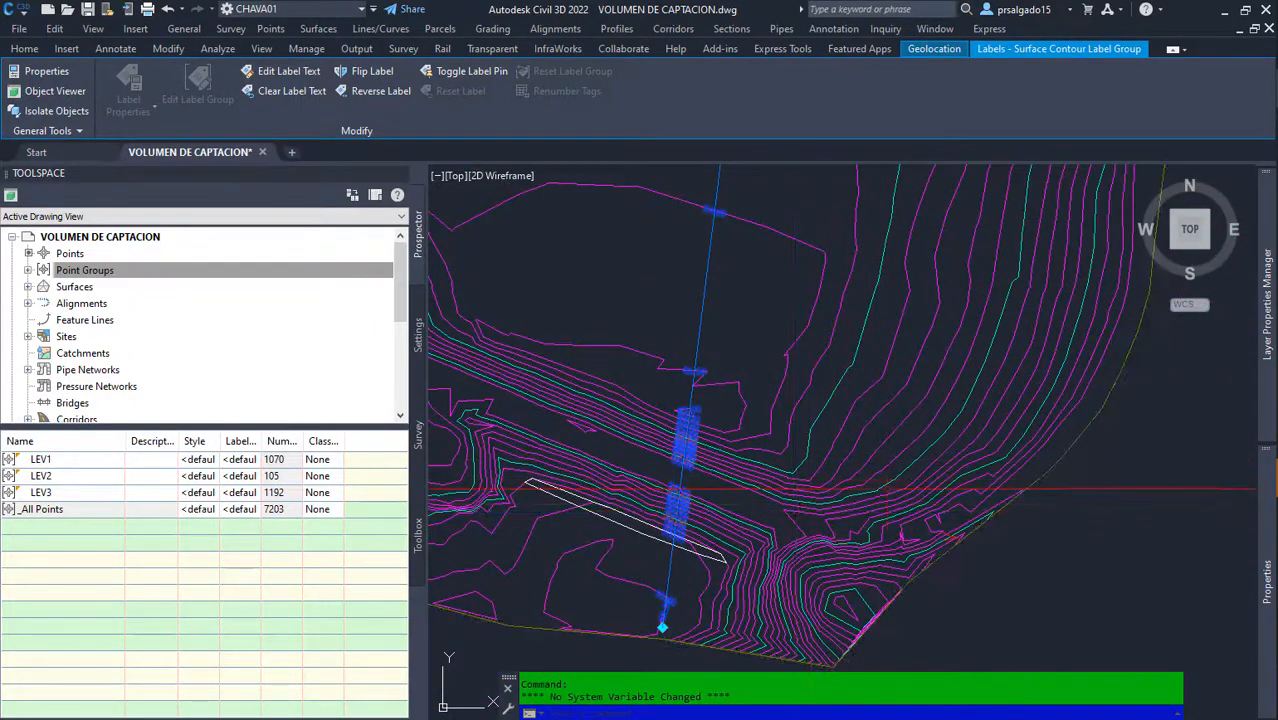
{"action": "scroll", "coordinate": [932, 486], "scroll_direction": "down", "scroll_amount": 4}
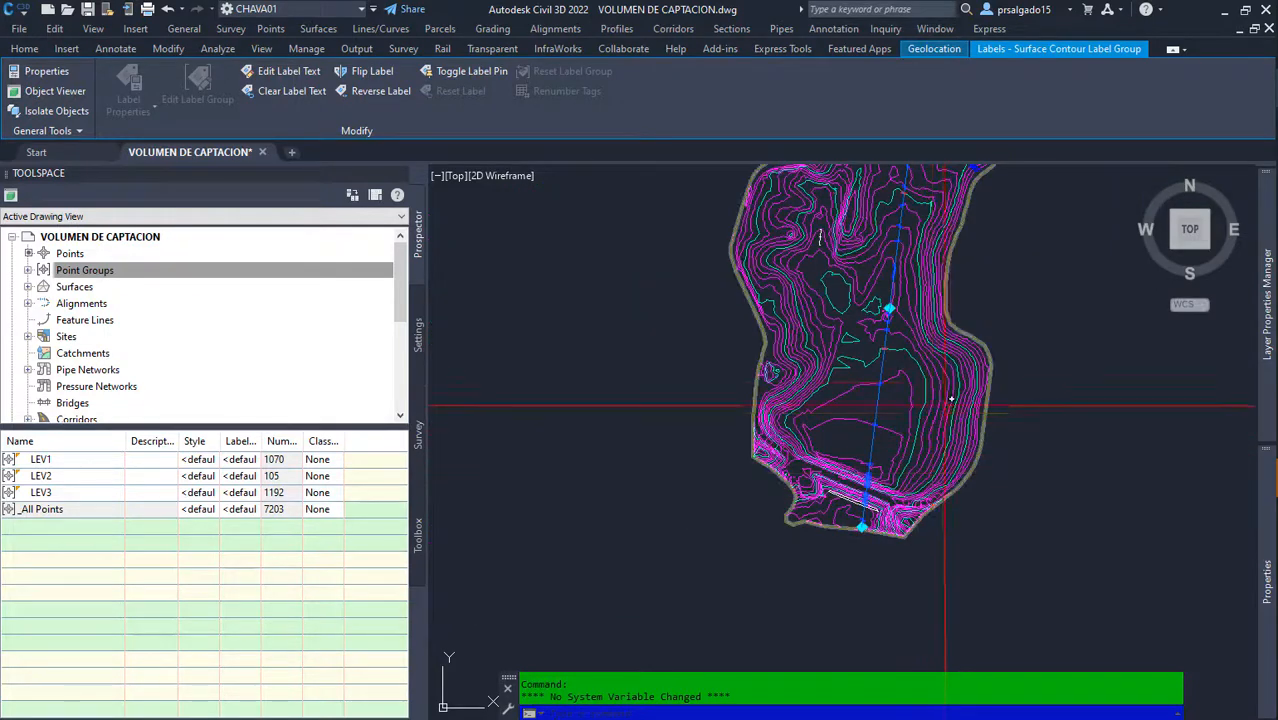
Step: Examine the contours of the upper basin and the elevation labels near the surface's northern edge
{"action": "middle_click_drag", "start_coordinate": [943, 183], "coordinate": [919, 328]}
{"action": "scroll", "coordinate": [920, 340], "scroll_direction": "up", "scroll_amount": 3}
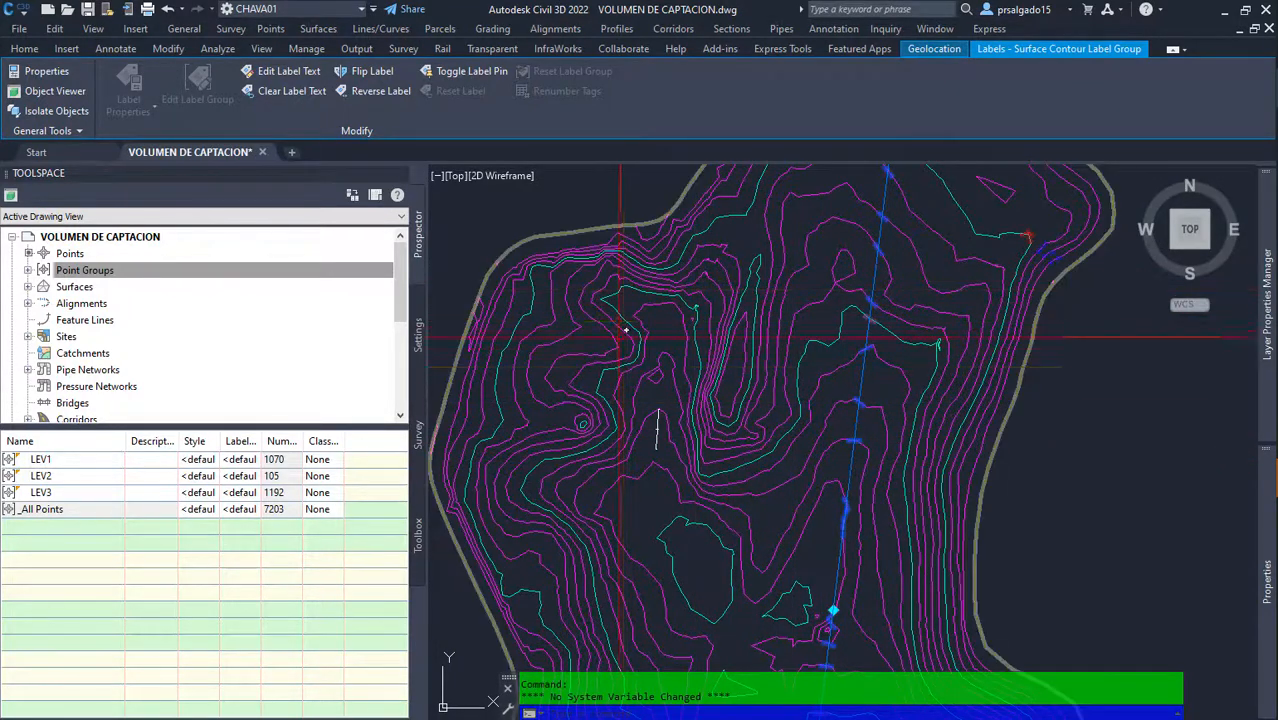
{"action": "scroll", "coordinate": [690, 251], "scroll_direction": "down", "scroll_amount": 5}
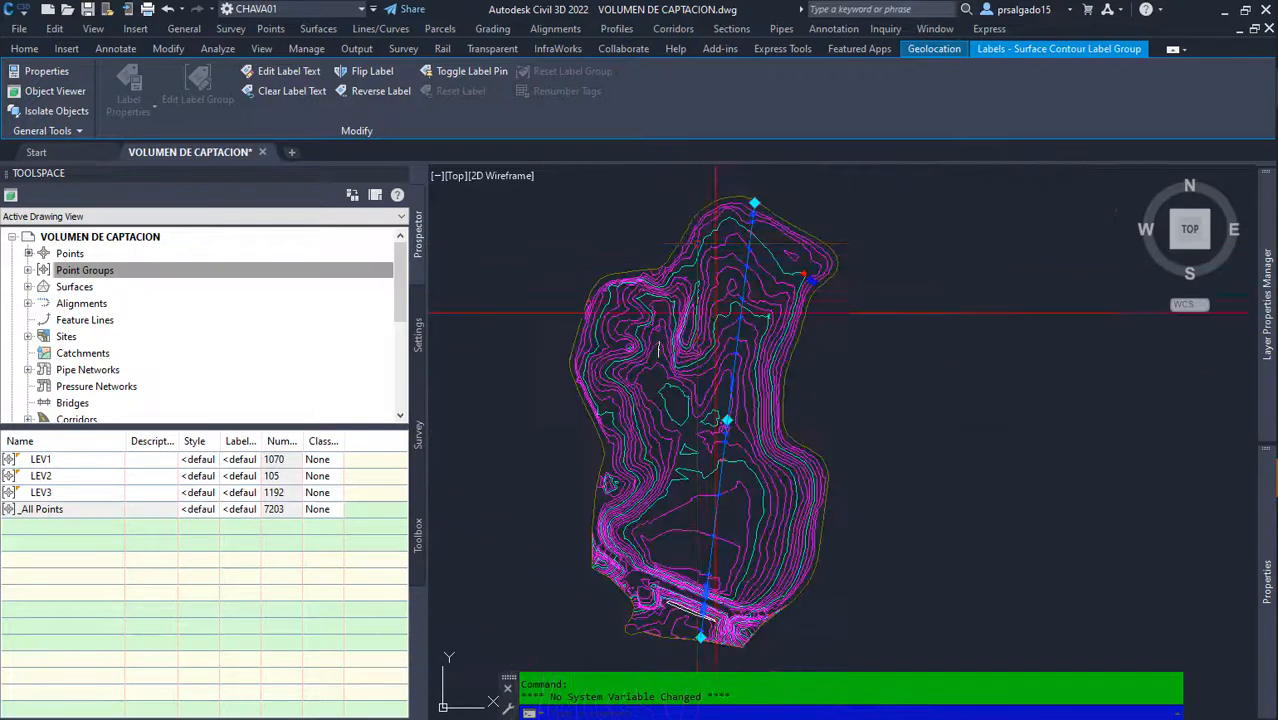
{"action": "scroll", "coordinate": [716, 340], "scroll_direction": "up", "scroll_amount": 3}
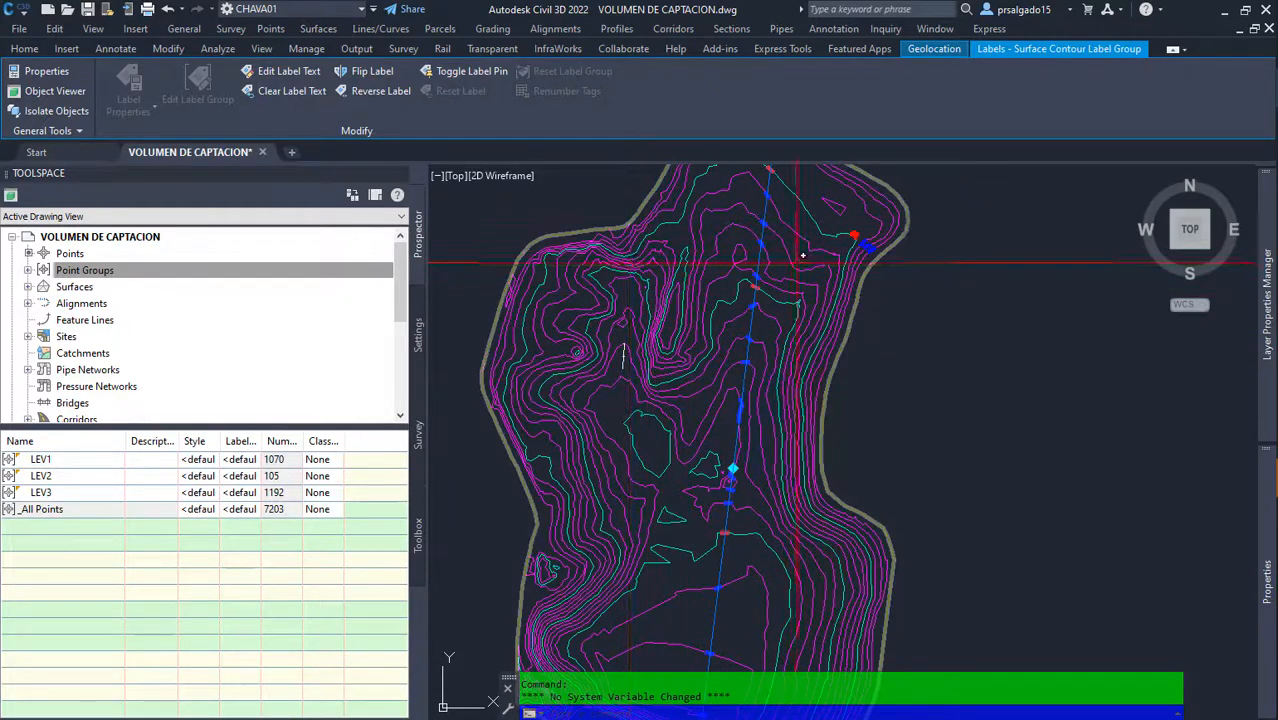
{"action": "scroll", "coordinate": [802, 256], "scroll_direction": "down", "scroll_amount": 3}
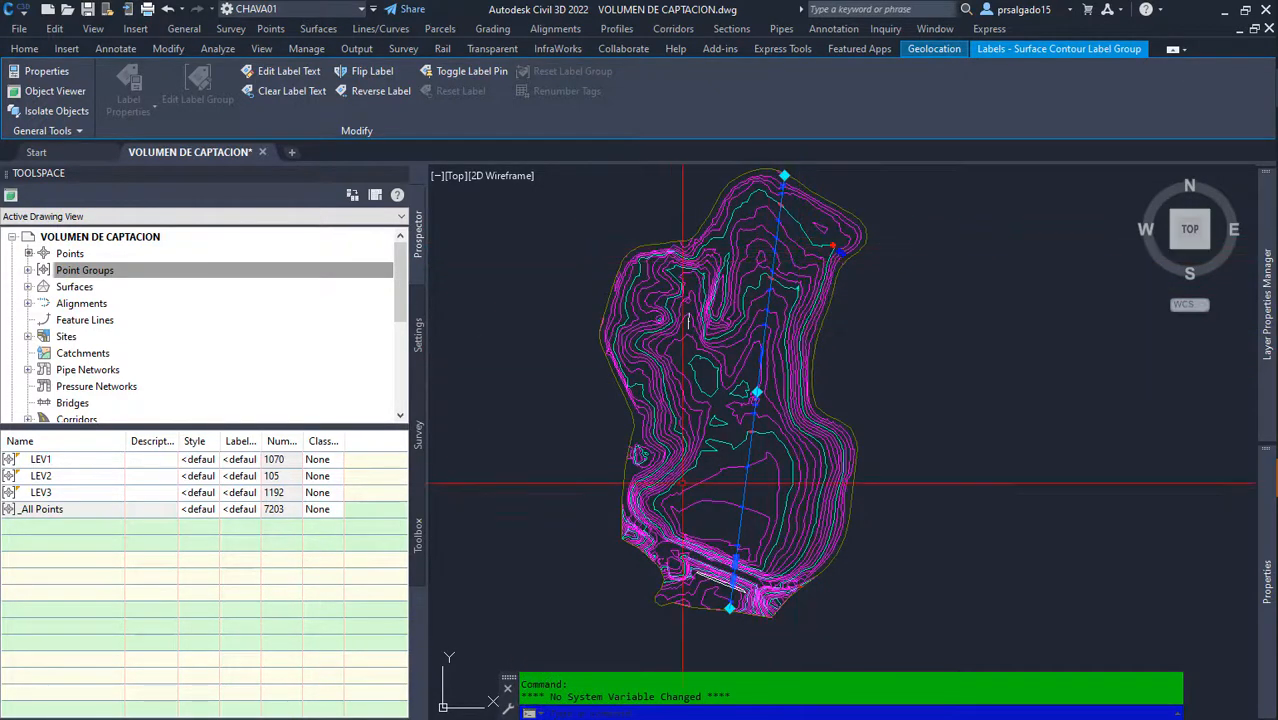
{"action": "scroll", "coordinate": [798, 190], "scroll_direction": "up", "scroll_amount": 2}
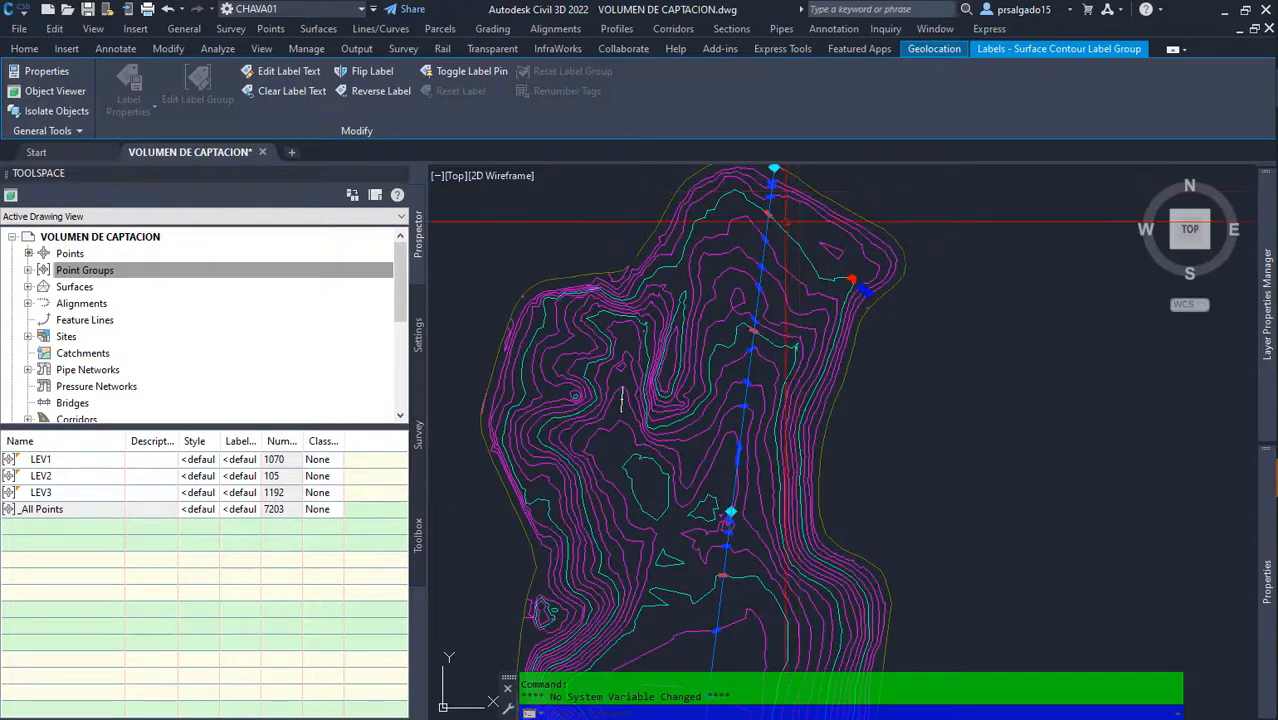
{"action": "scroll", "coordinate": [622, 398], "scroll_direction": "up", "scroll_amount": 2}
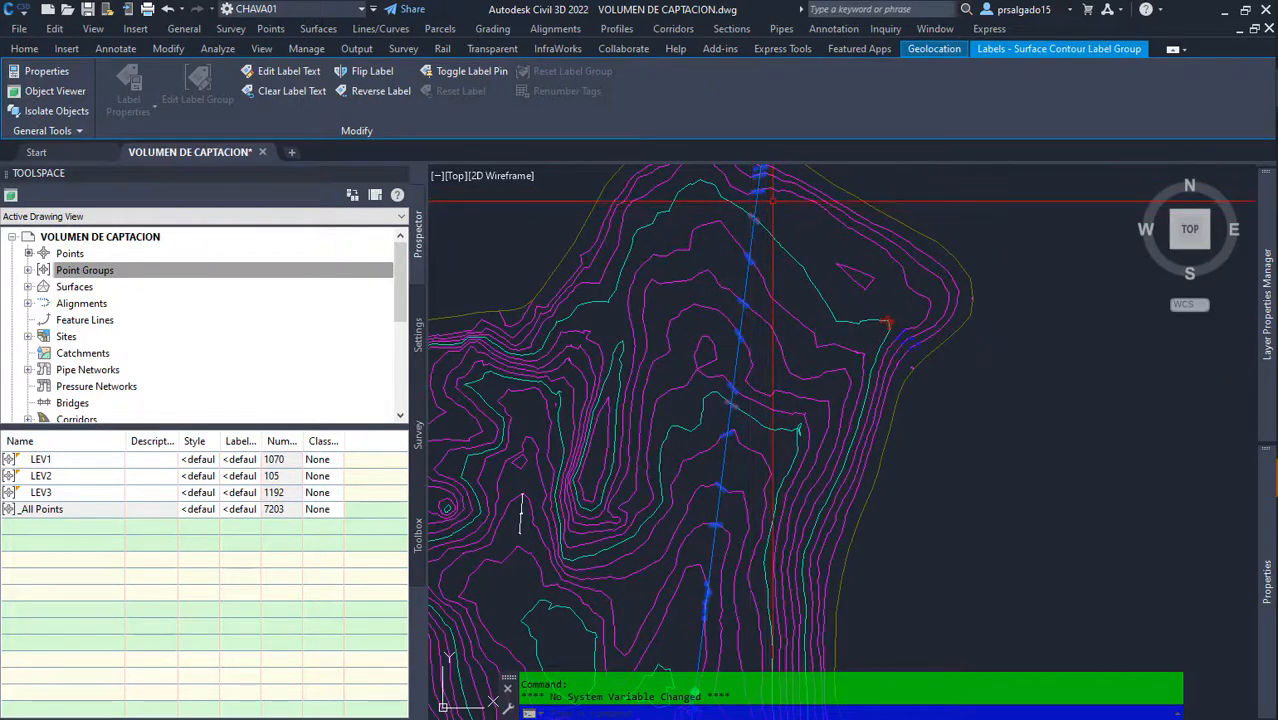
{"action": "scroll", "coordinate": [741, 271], "scroll_direction": "up", "scroll_amount": 5}
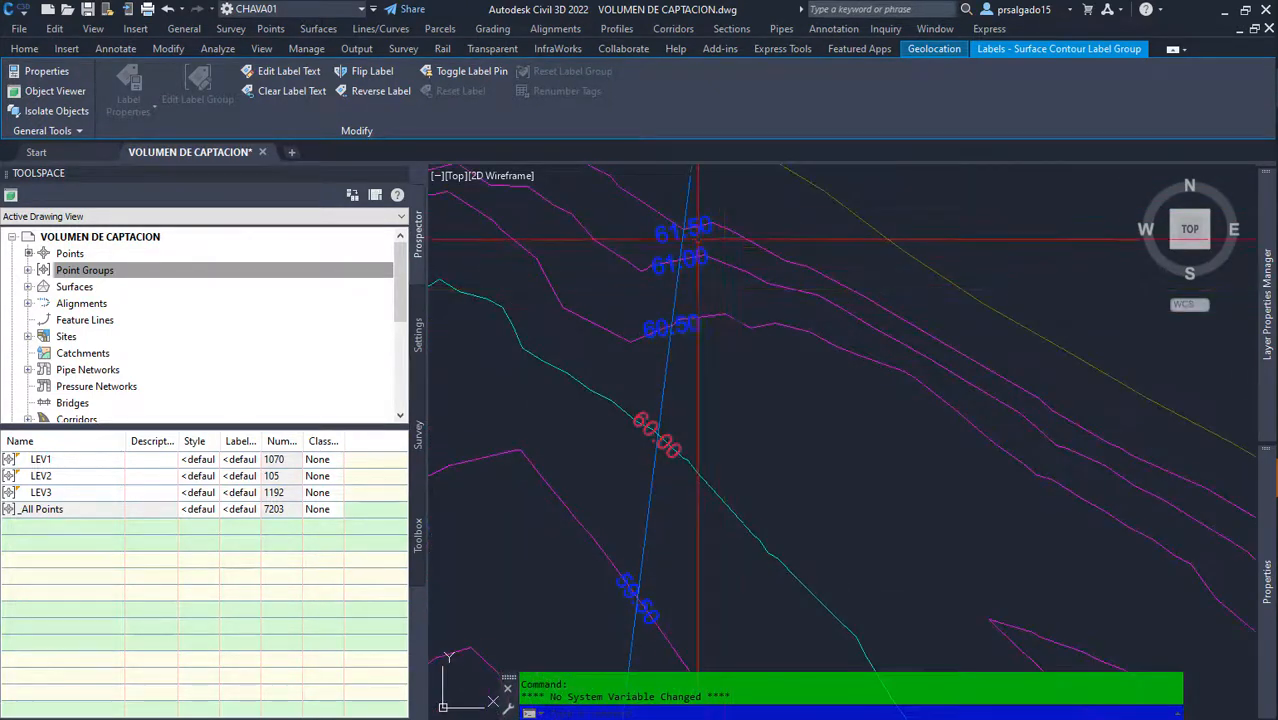
{"action": "scroll", "coordinate": [734, 222], "scroll_direction": "down", "scroll_amount": 6}
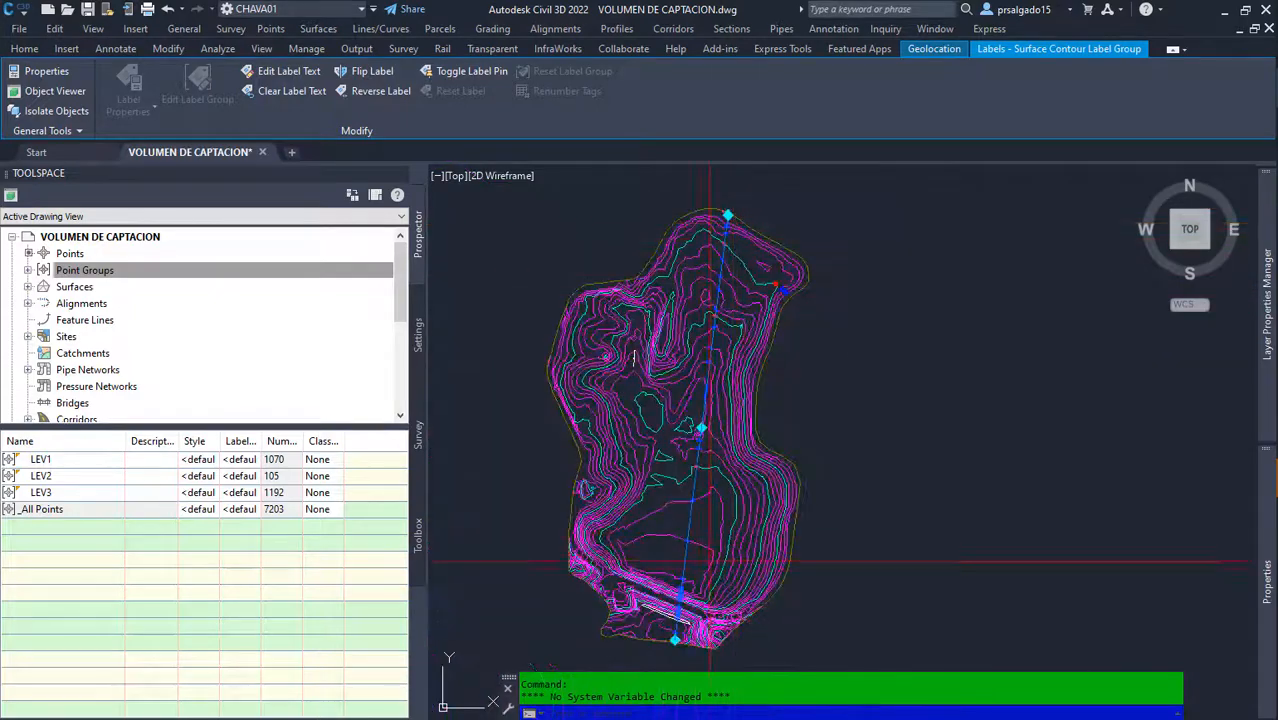
Step: Compare the embankment at the southern end with the full extent of the reservoir surface
{"action": "scroll", "coordinate": [710, 562], "scroll_direction": "up", "scroll_amount": 5}
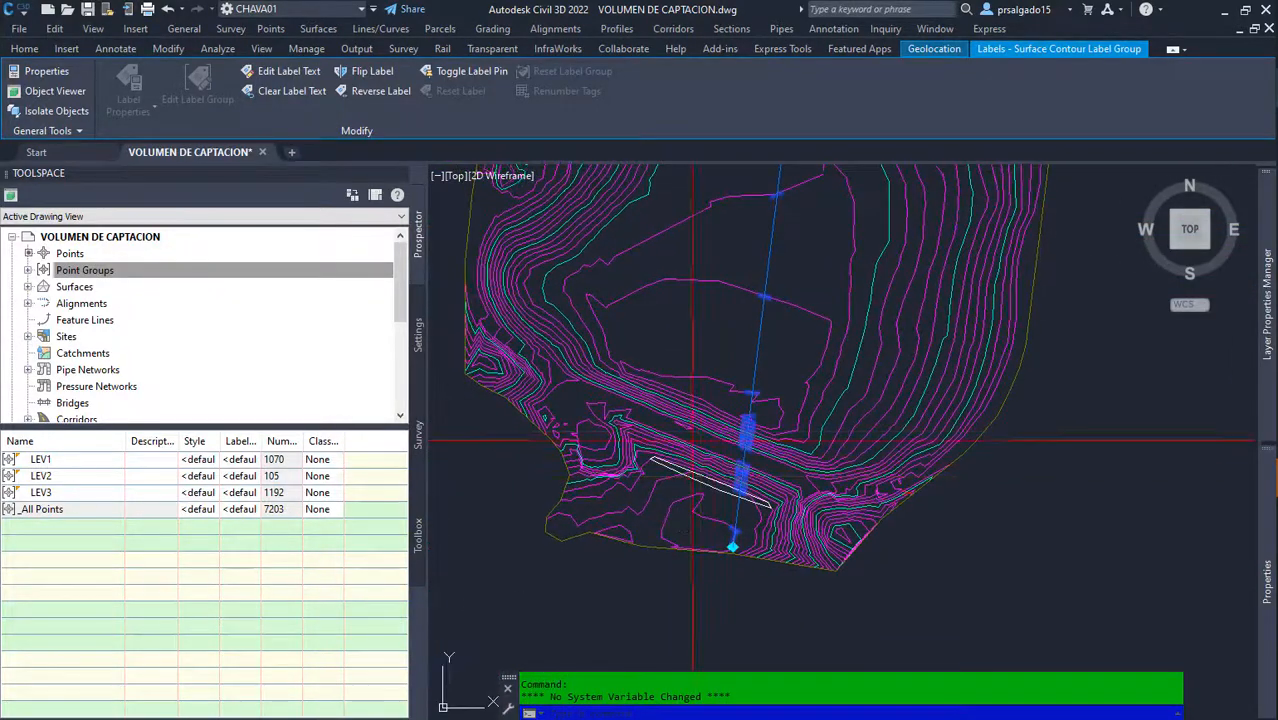
{"action": "scroll", "coordinate": [728, 540], "scroll_direction": "down", "scroll_amount": 2}
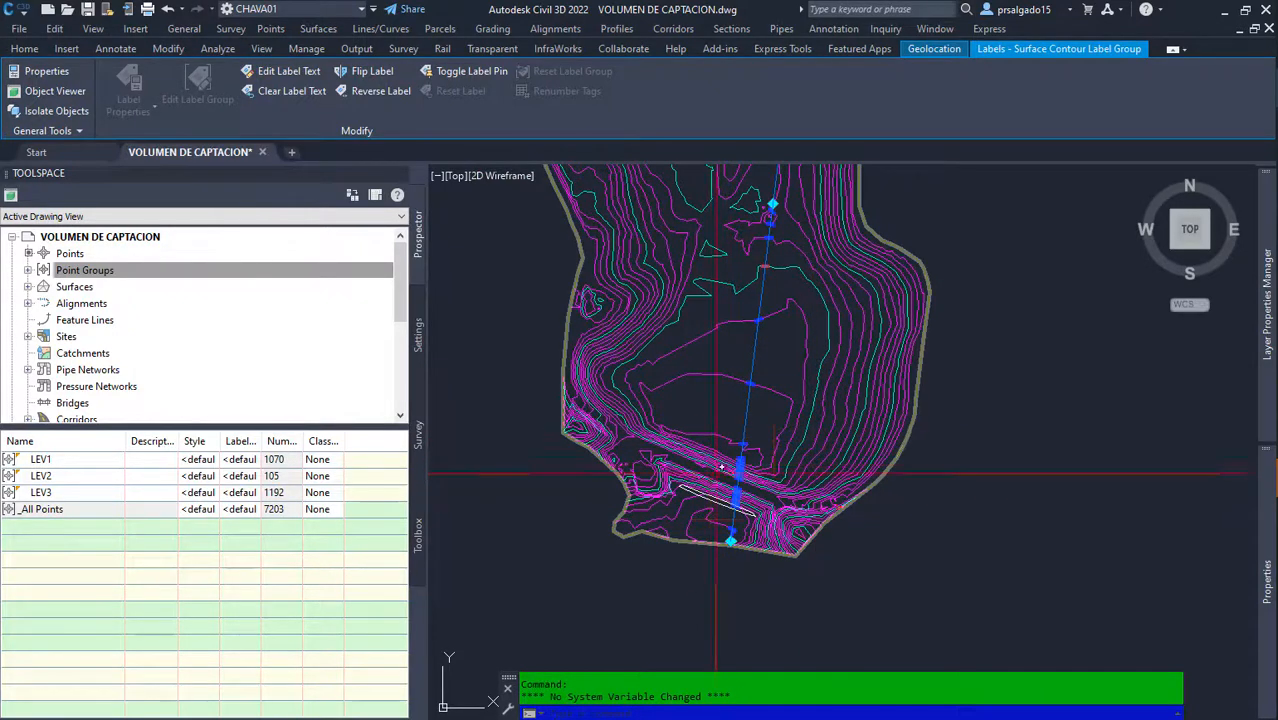
{"action": "scroll", "coordinate": [800, 558], "scroll_direction": "down", "scroll_amount": 2}
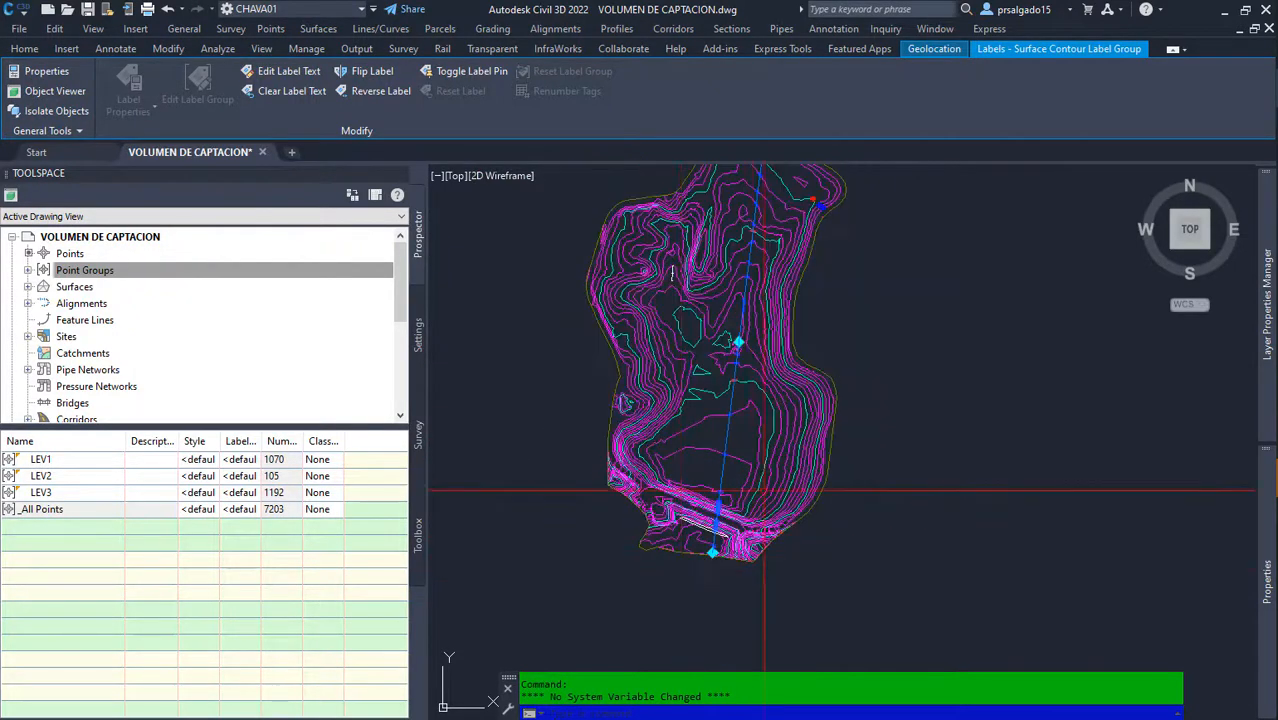
{"action": "scroll", "coordinate": [763, 491], "scroll_direction": "up", "scroll_amount": 3}
{"action": "scroll", "coordinate": [742, 515], "scroll_direction": "down", "scroll_amount": 2}
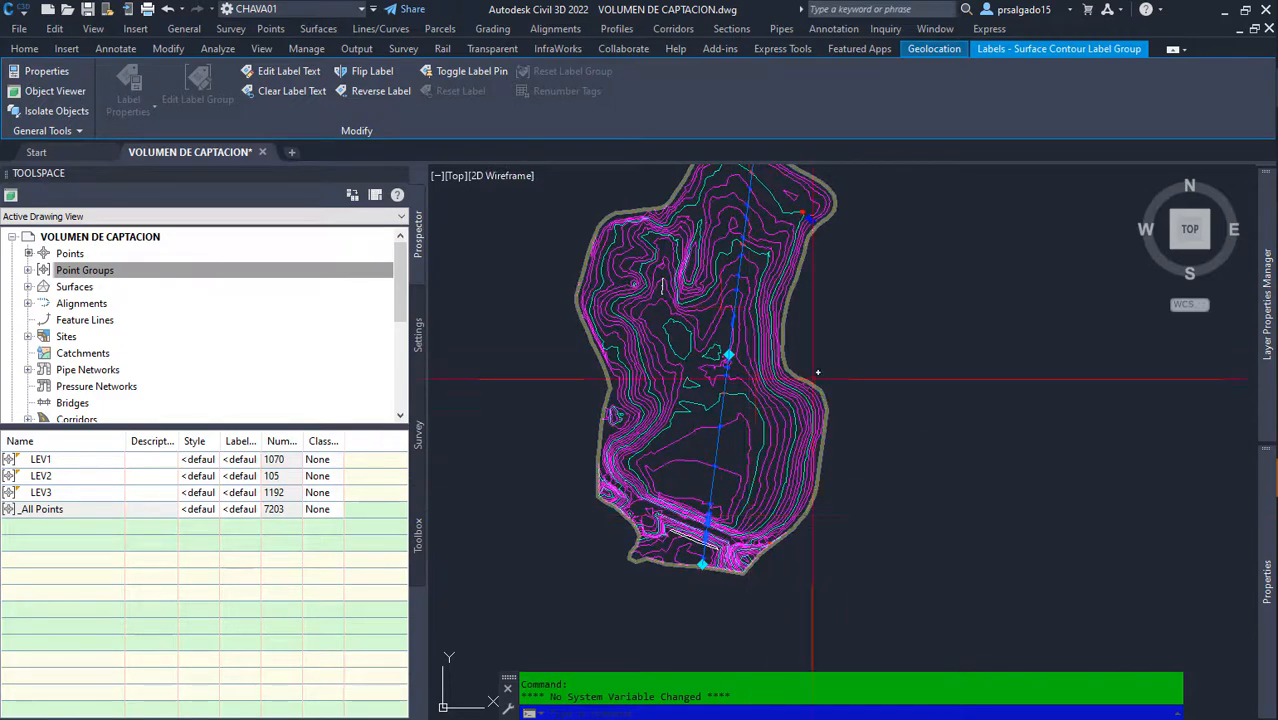
{"action": "scroll", "coordinate": [850, 468], "scroll_direction": "down", "scroll_amount": 2}
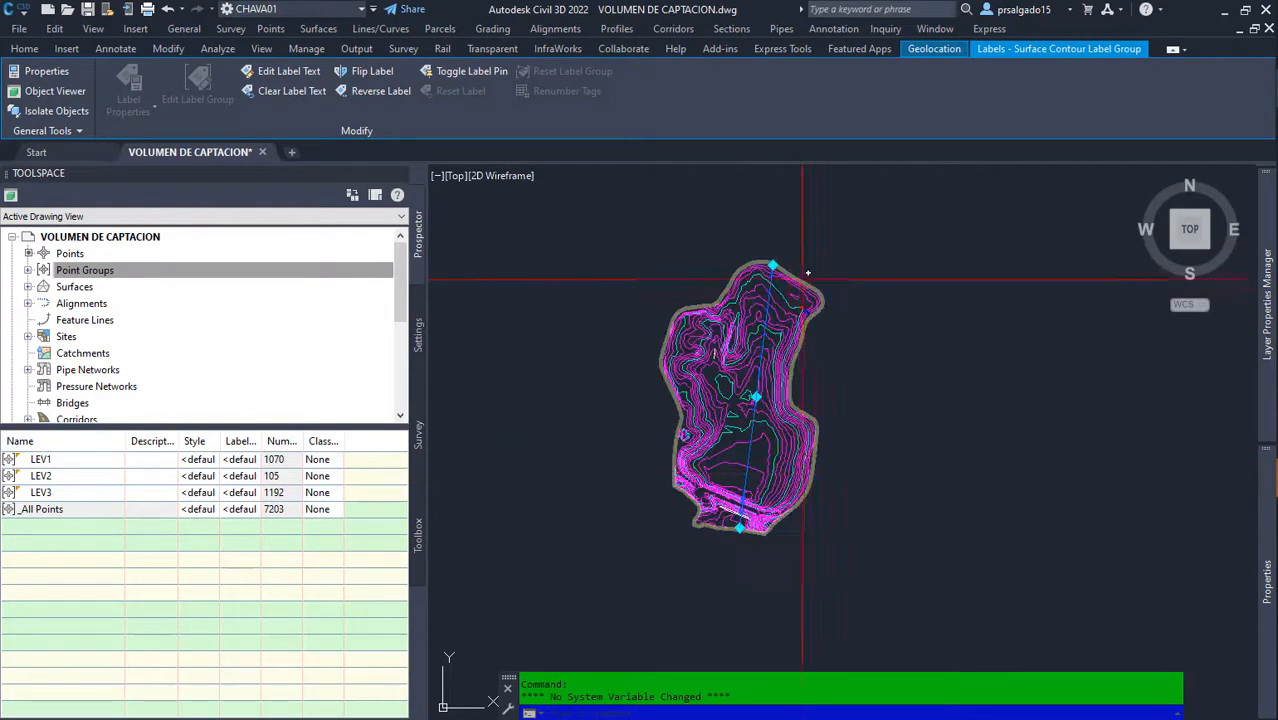
Step: Stretch the northern end of the contour label line to the western edge of the surface
{"action": "scroll", "coordinate": [778, 265], "scroll_direction": "up", "scroll_amount": 2}
{"action": "left_click", "coordinate": [762, 273]}
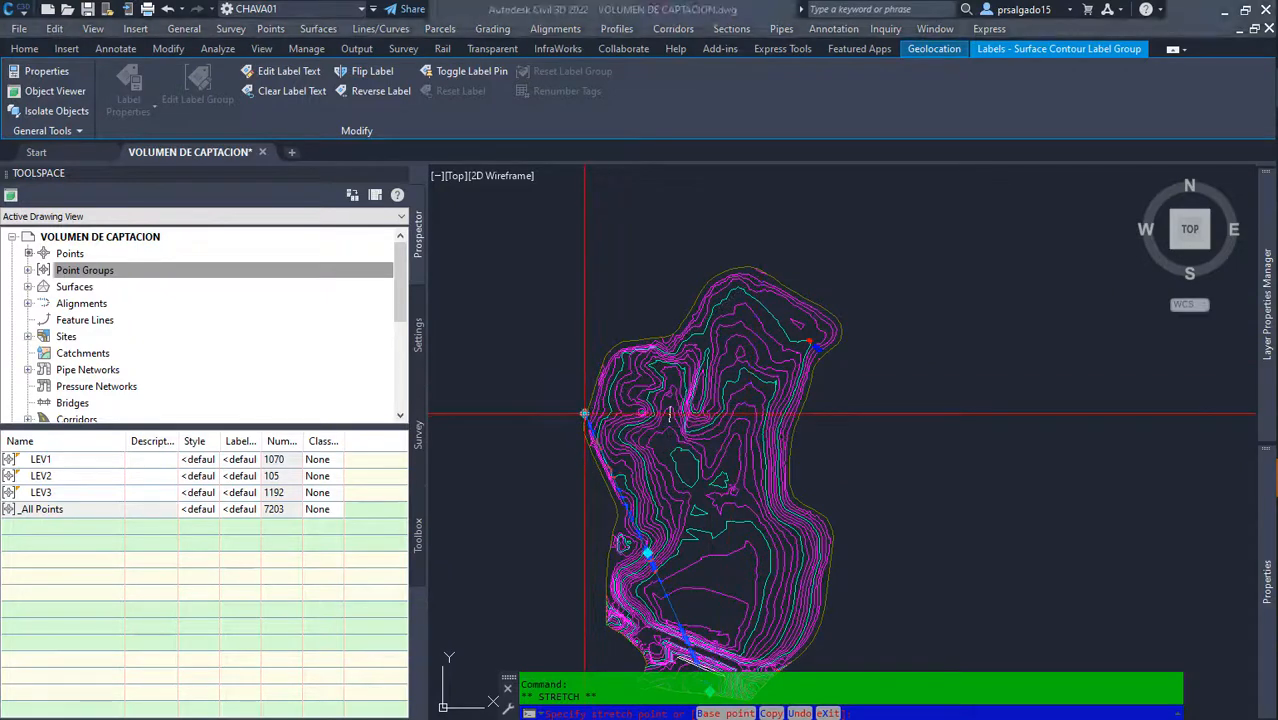
{"action": "scroll", "coordinate": [780, 487], "scroll_direction": "down", "scroll_amount": 1}
{"action": "scroll", "coordinate": [780, 493], "scroll_direction": "up", "scroll_amount": 1}
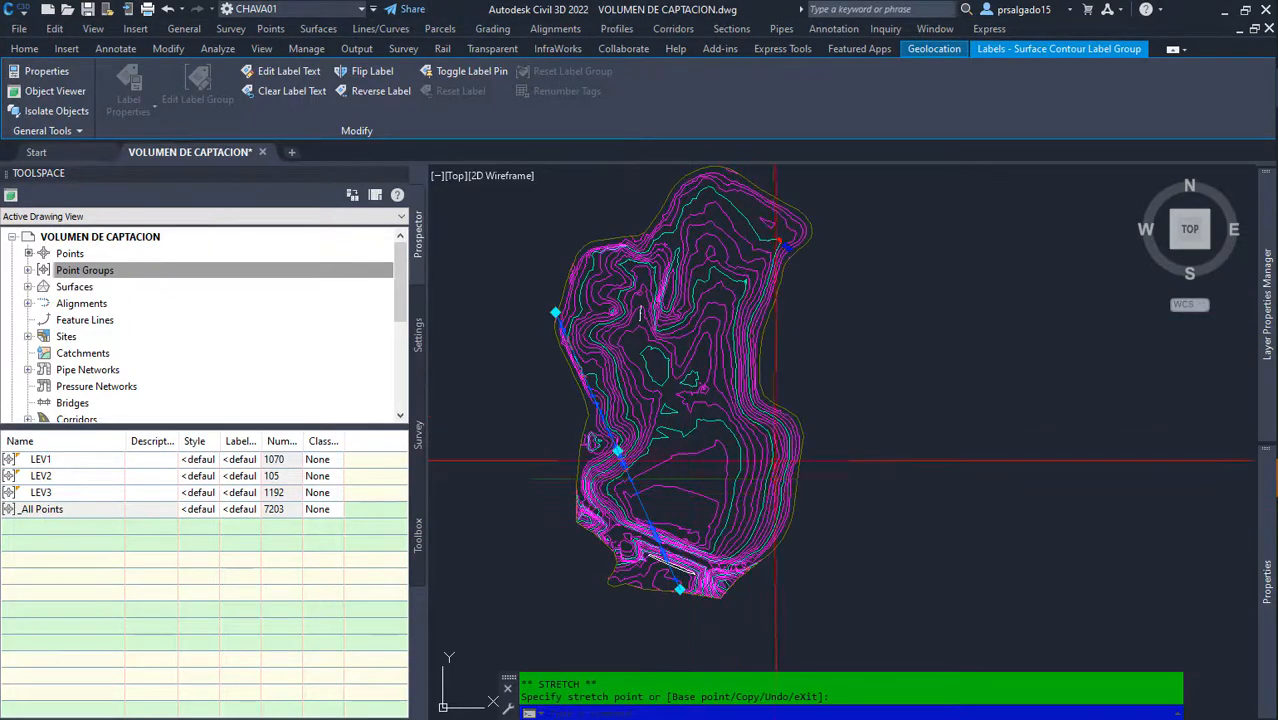
Step: Highlight the reservoir surface, examine the contour labels across the embankment slopes, and clear the selection
{"action": "scroll", "coordinate": [778, 447], "scroll_direction": "up", "scroll_amount": 1}
{"action": "scroll", "coordinate": [775, 445], "scroll_direction": "down", "scroll_amount": 2}
{"action": "left_click", "coordinate": [759, 405]}
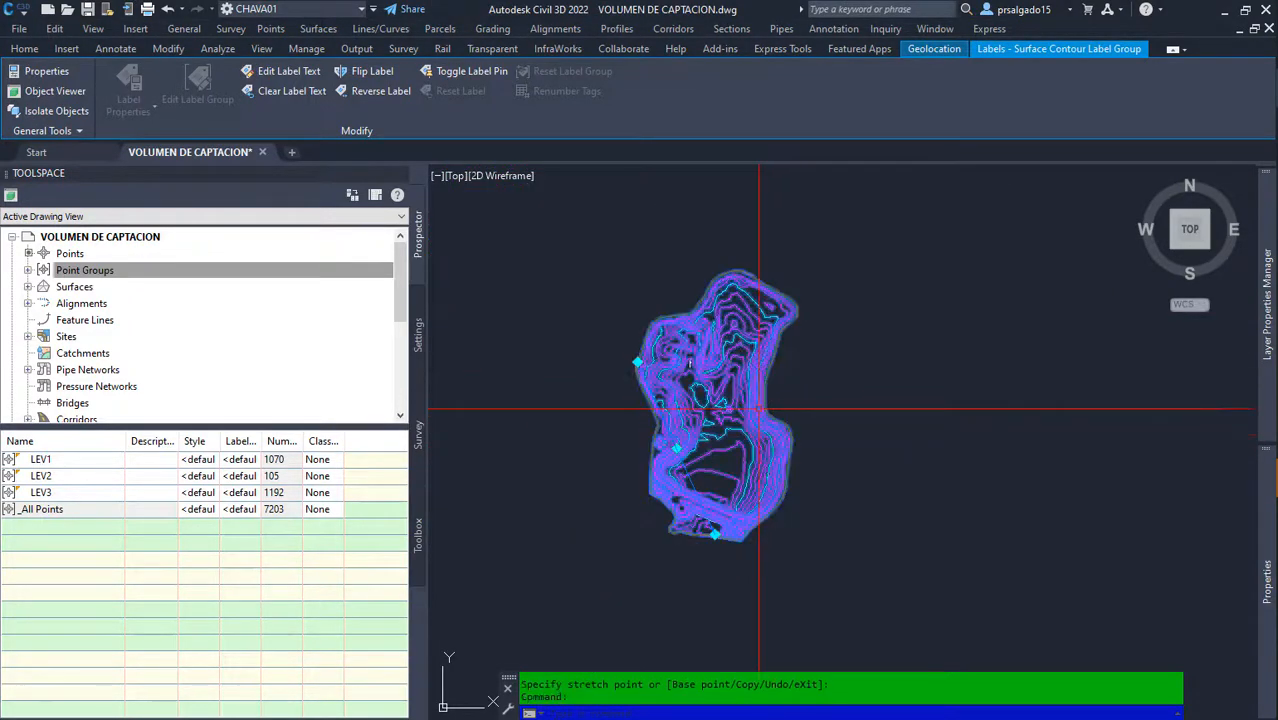
{"action": "scroll", "coordinate": [723, 387], "scroll_direction": "up", "scroll_amount": 1}
{"action": "scroll", "coordinate": [720, 390], "scroll_direction": "up", "scroll_amount": 2}
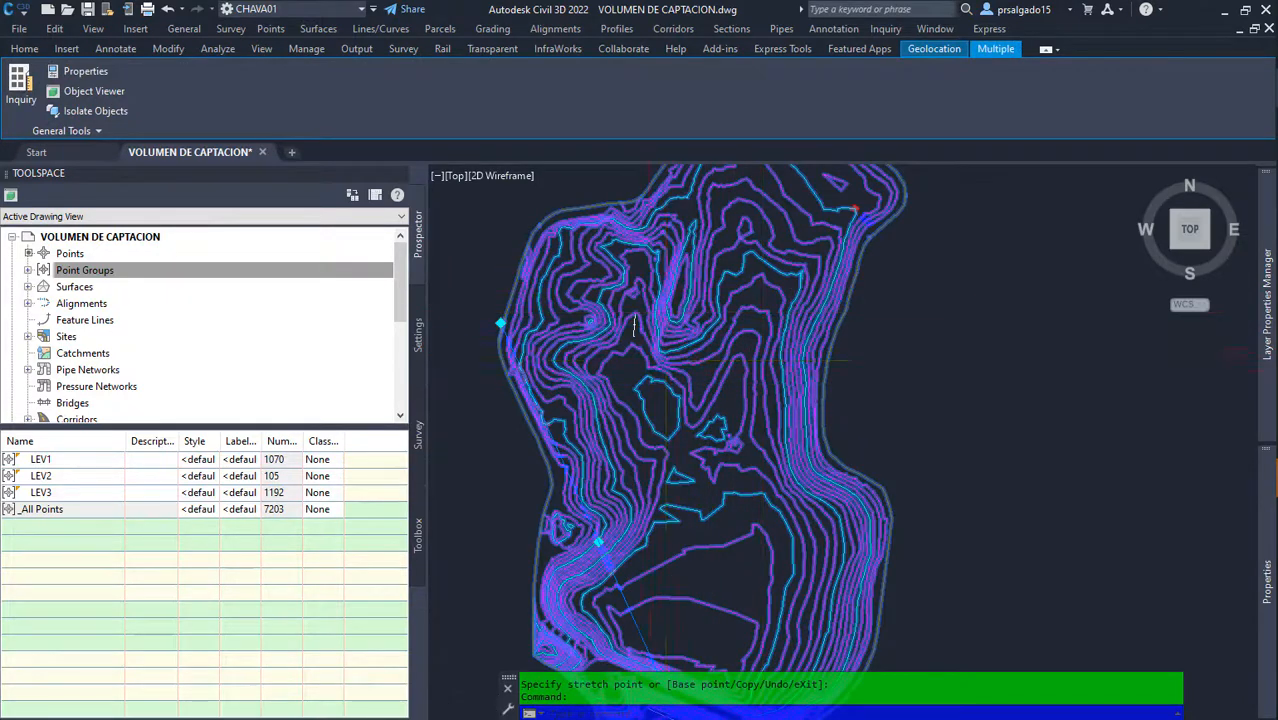
{"action": "scroll", "coordinate": [651, 350], "scroll_direction": "down", "scroll_amount": 2}
{"action": "scroll", "coordinate": [657, 590], "scroll_direction": "up", "scroll_amount": 7}
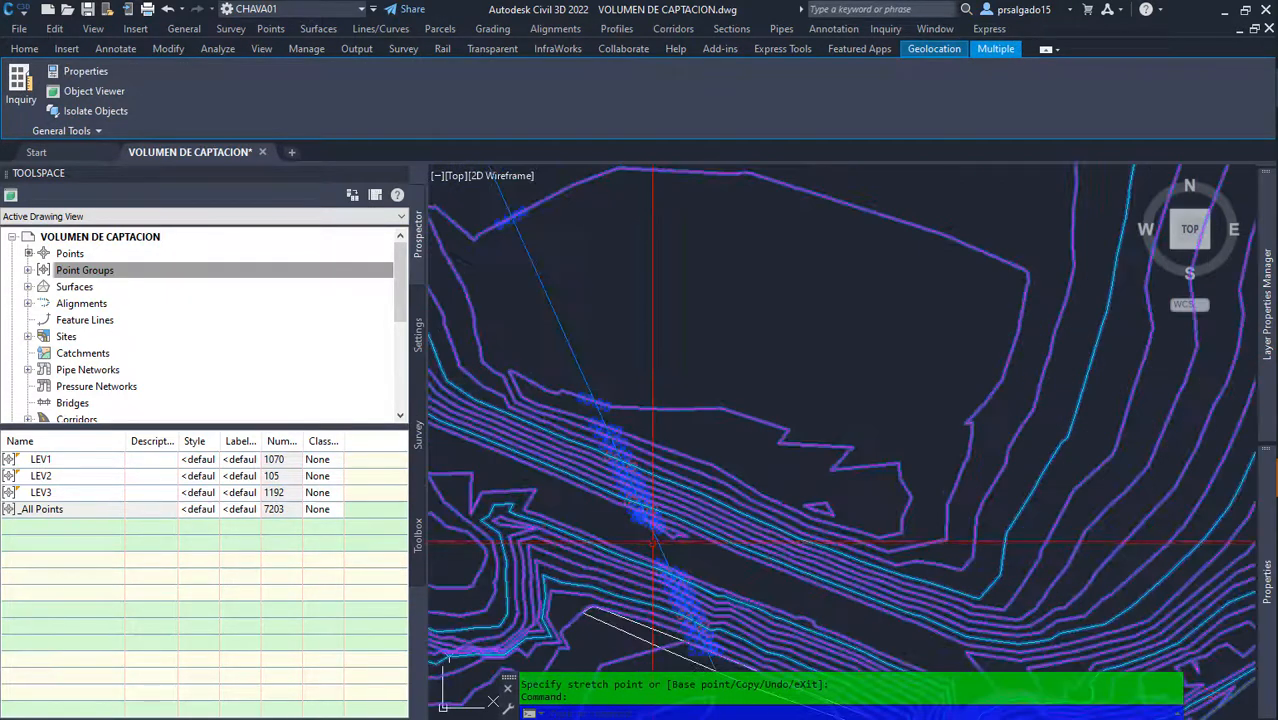
{"action": "scroll", "coordinate": [622, 432], "scroll_direction": "down", "scroll_amount": 2}
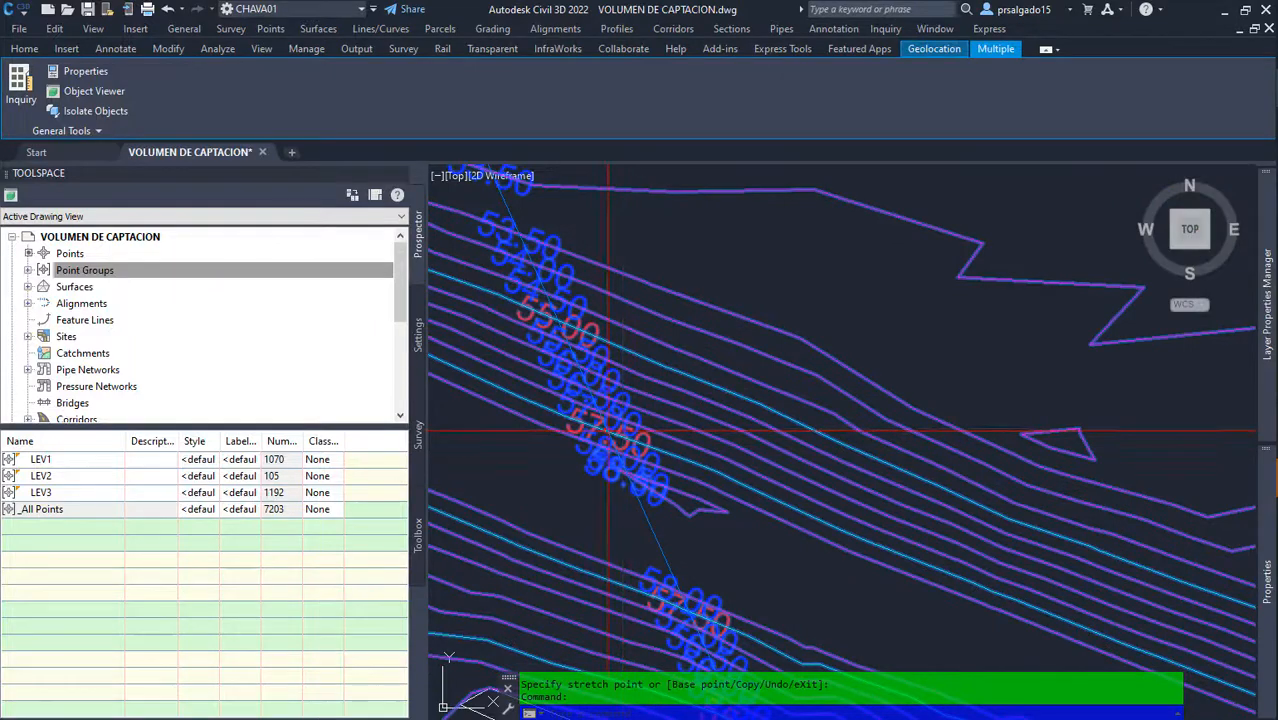
{"action": "scroll", "coordinate": [622, 435], "scroll_direction": "down", "scroll_amount": 5}
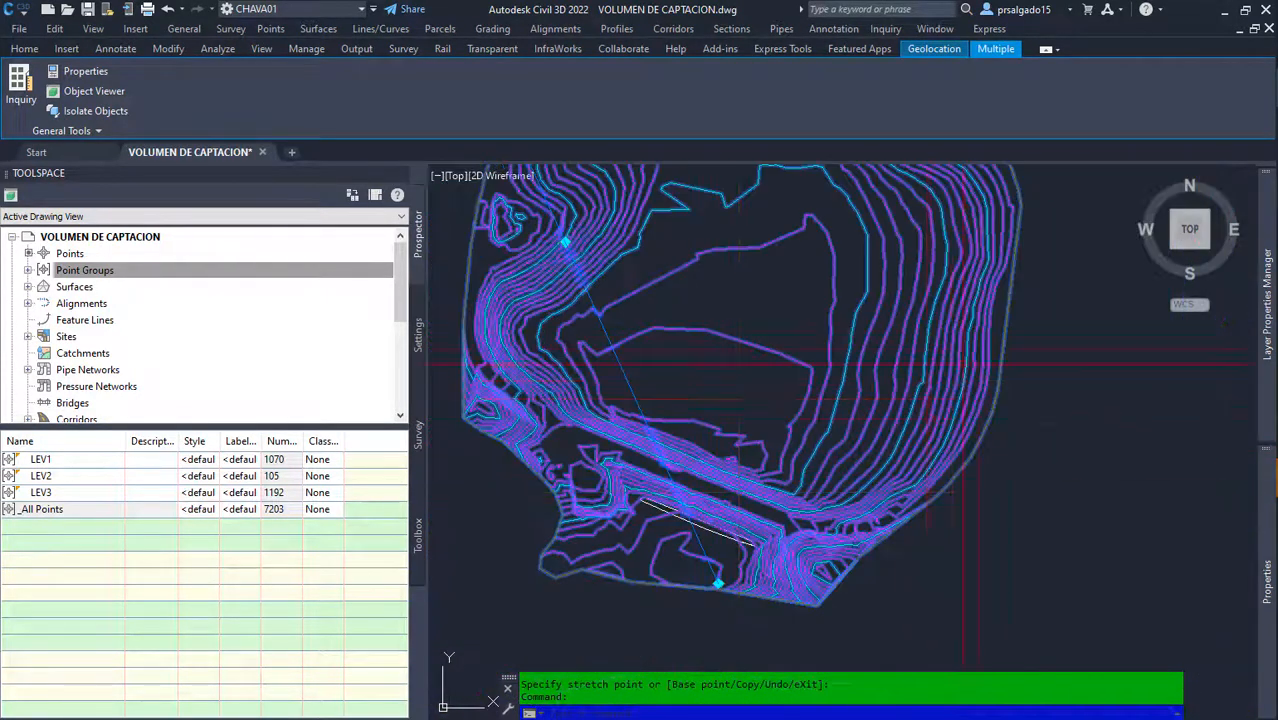
{"action": "scroll", "coordinate": [790, 508], "scroll_direction": "down", "scroll_amount": 6}
{"action": "scroll", "coordinate": [806, 393], "scroll_direction": "up", "scroll_amount": 4}
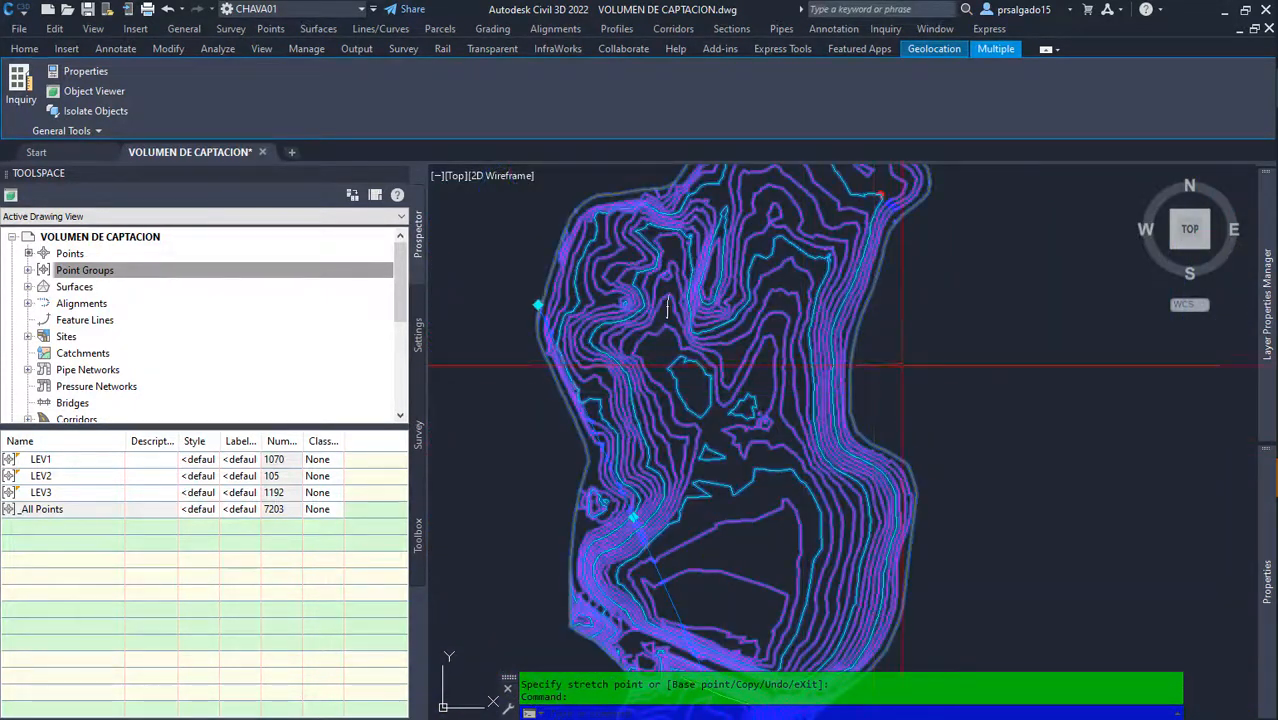
{"action": "key", "text": "Escape"}
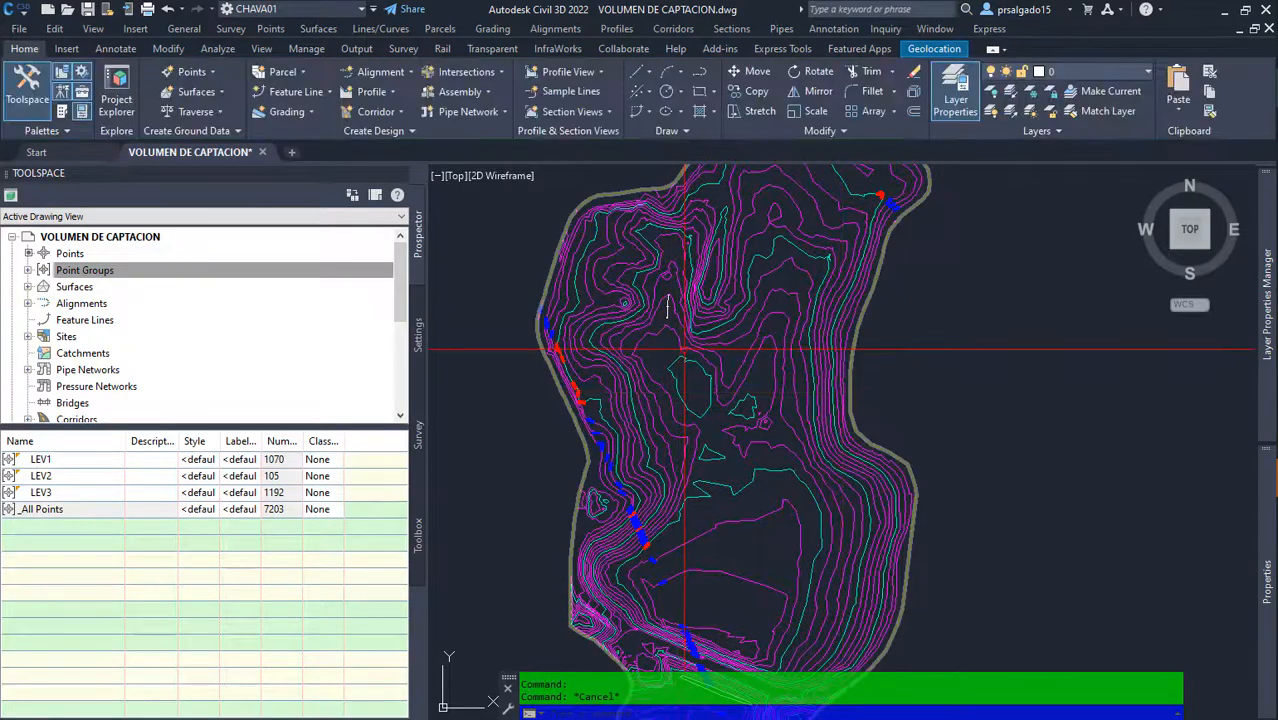
Step: Select the SUPERFICIE surface and examine the contours over its whole extent
{"action": "scroll", "coordinate": [727, 330], "scroll_direction": "down", "scroll_amount": 3}
{"action": "scroll", "coordinate": [727, 330], "scroll_direction": "up", "scroll_amount": 4}
{"action": "left_click", "coordinate": [755, 345]}
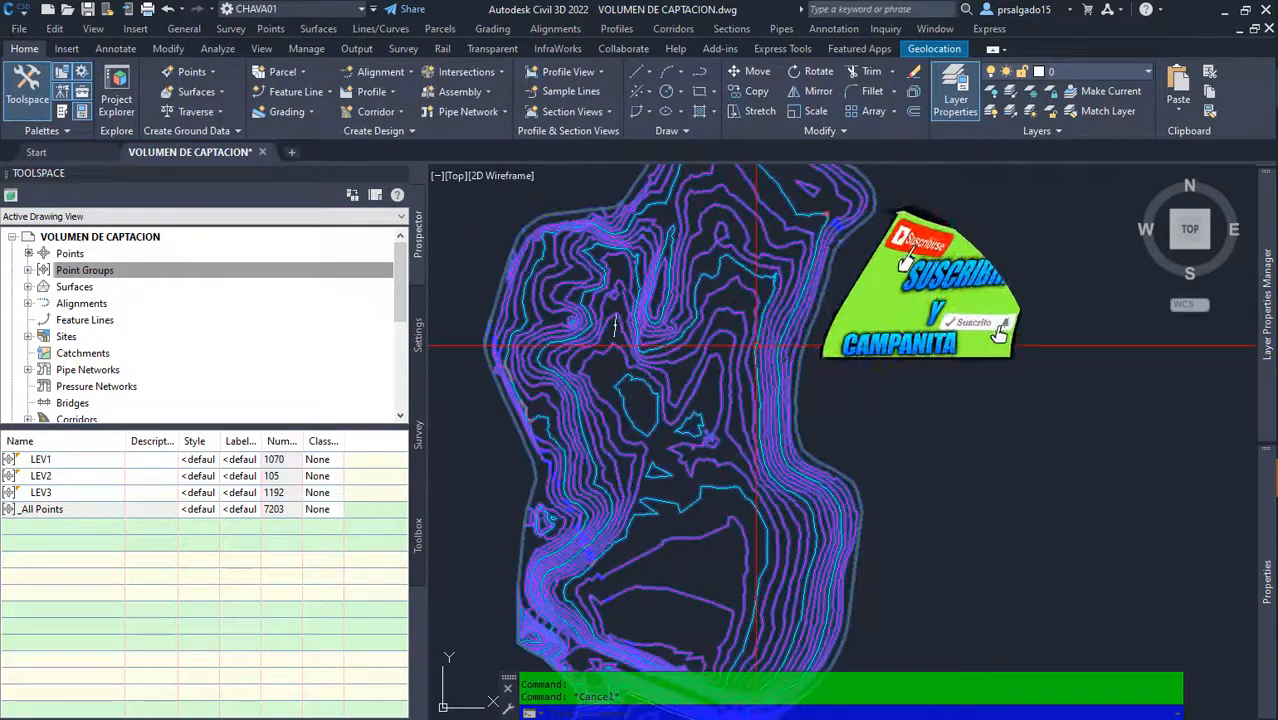
{"action": "scroll", "coordinate": [701, 437], "scroll_direction": "down", "scroll_amount": 2}
{"action": "scroll", "coordinate": [648, 362], "scroll_direction": "up", "scroll_amount": 3}
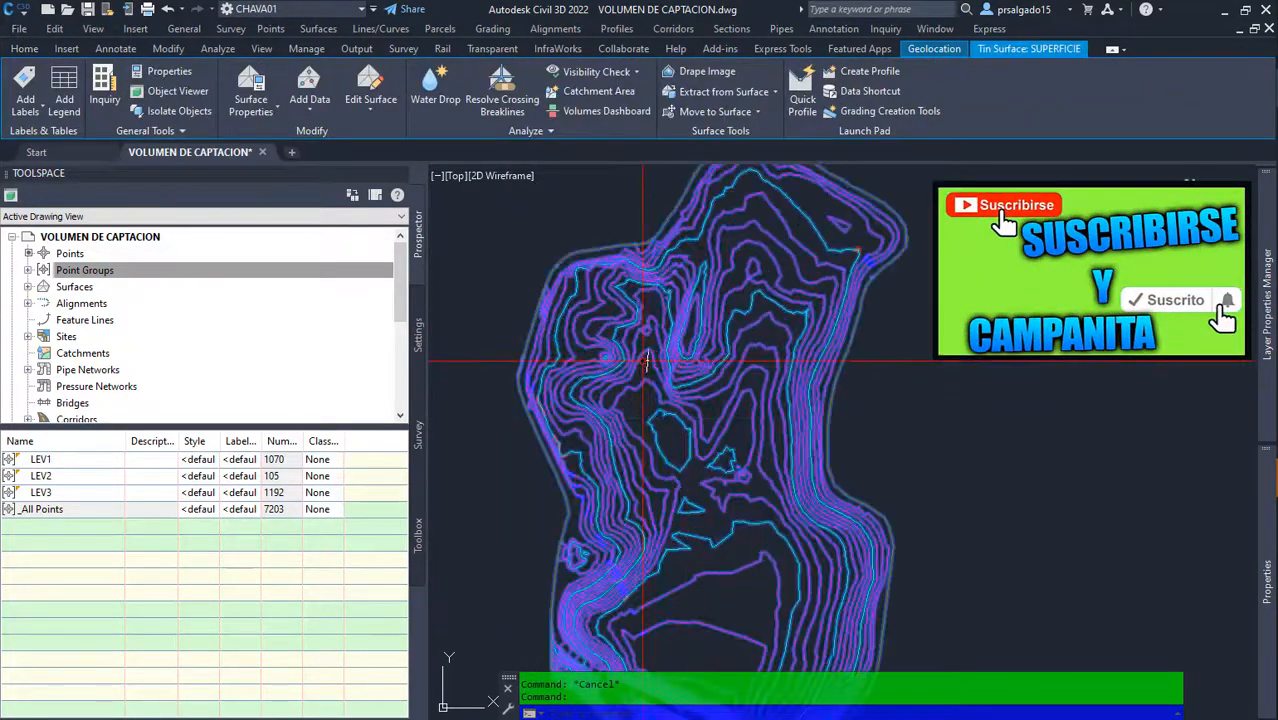
{"action": "scroll", "coordinate": [635, 358], "scroll_direction": "down", "scroll_amount": 1}
{"action": "scroll", "coordinate": [628, 355], "scroll_direction": "down", "scroll_amount": 3}
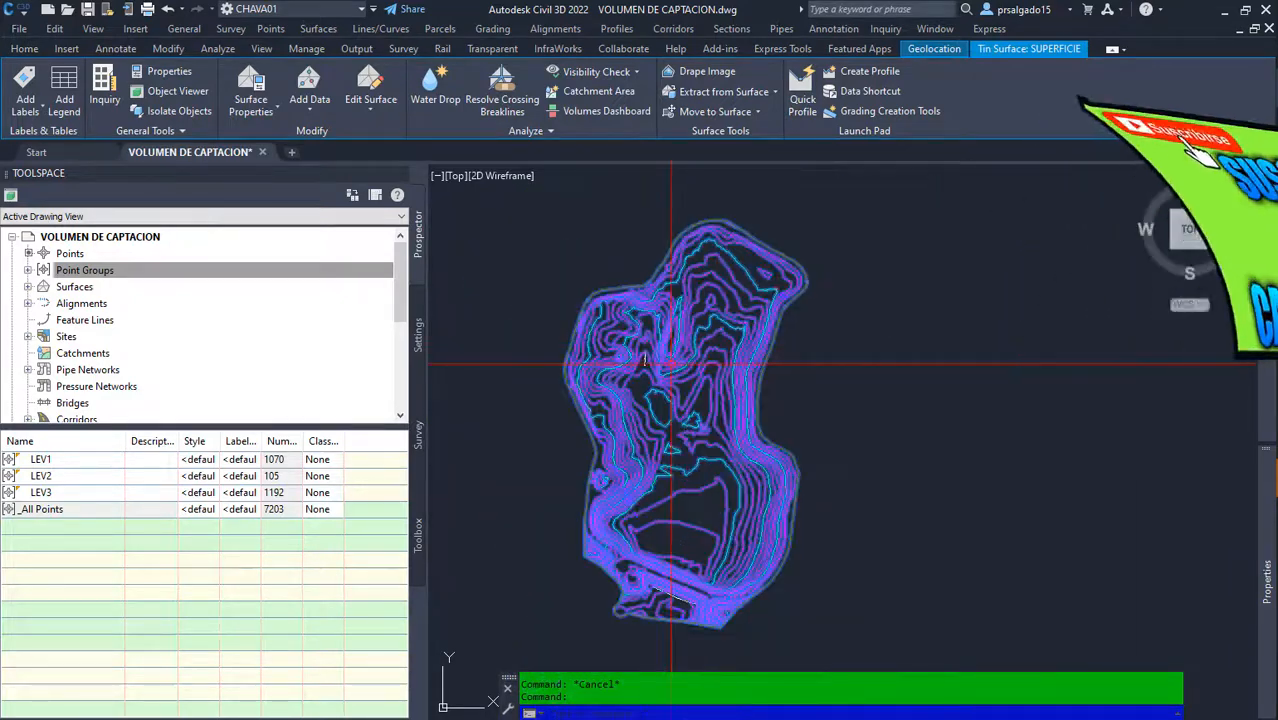
Step: Clear the surface selection and erase the short white line in the northwestern part of the basin
{"action": "scroll", "coordinate": [628, 355], "scroll_direction": "up", "scroll_amount": 5}
{"action": "key", "text": "Escape"}
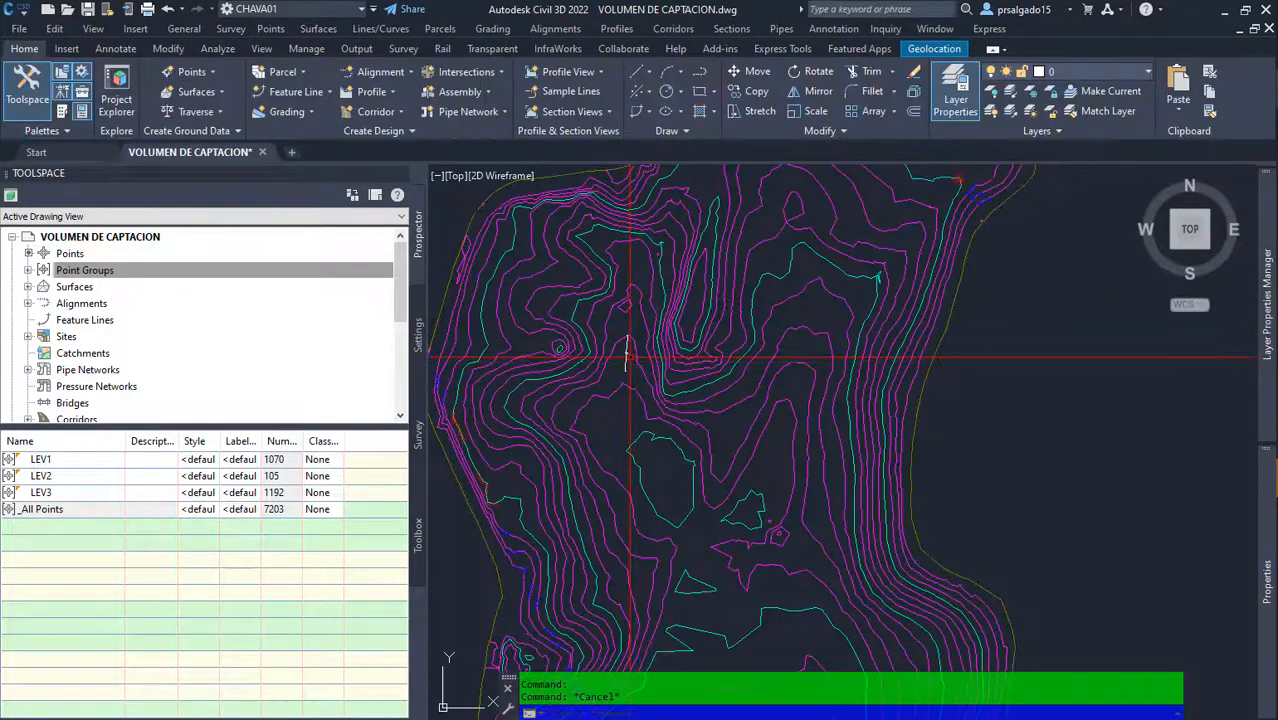
{"action": "left_click", "coordinate": [627, 355]}
{"action": "key", "text": "Delete"}
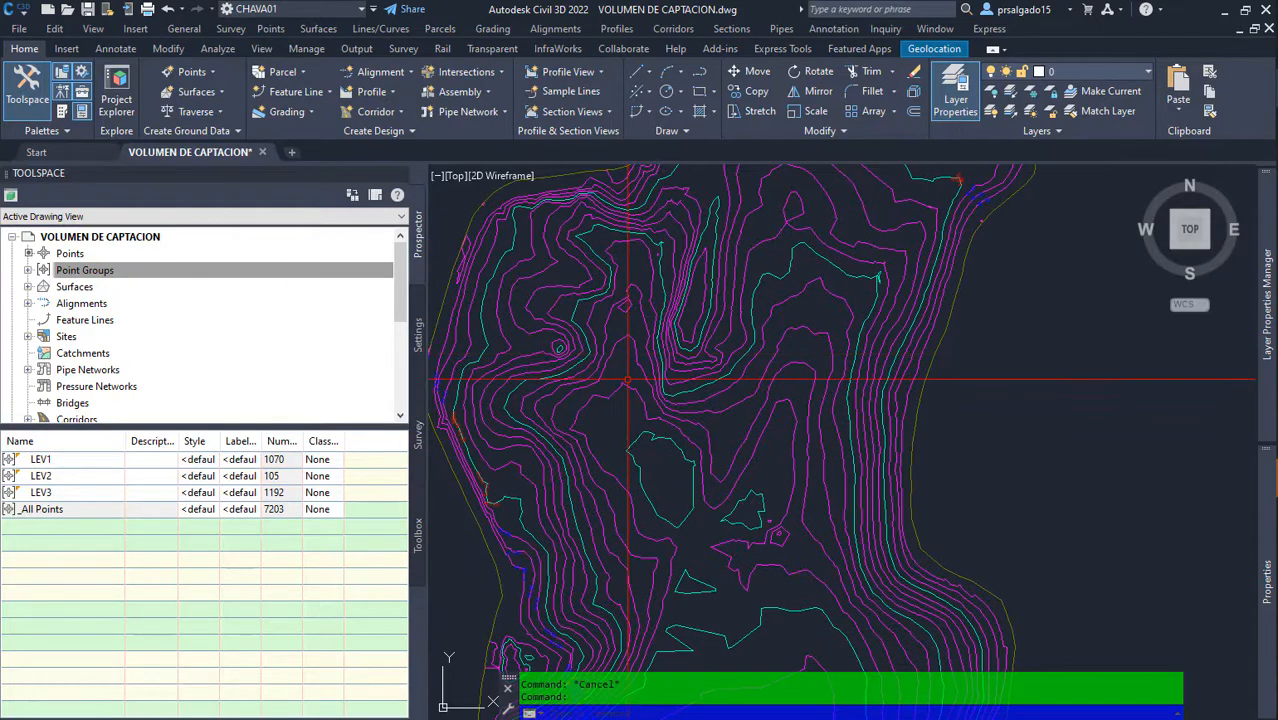
Step: Select the SUPERFICIE surface again and inspect its contours around the embankment at the southern end
{"action": "scroll", "coordinate": [700, 355], "scroll_direction": "down", "scroll_amount": 5}
{"action": "left_click", "coordinate": [739, 360]}
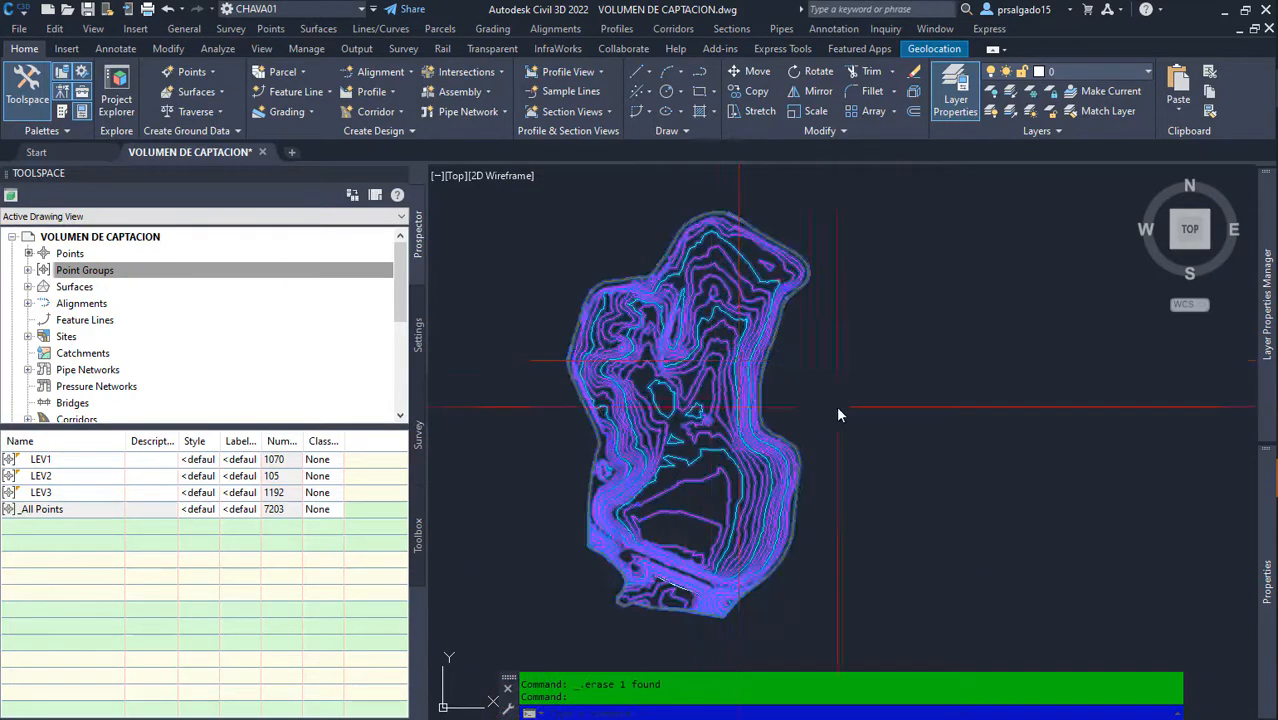
{"action": "scroll", "coordinate": [722, 550], "scroll_direction": "up", "scroll_amount": 4}
{"action": "scroll", "coordinate": [691, 382], "scroll_direction": "down", "scroll_amount": 4}
{"action": "scroll", "coordinate": [764, 447], "scroll_direction": "up", "scroll_amount": 4}
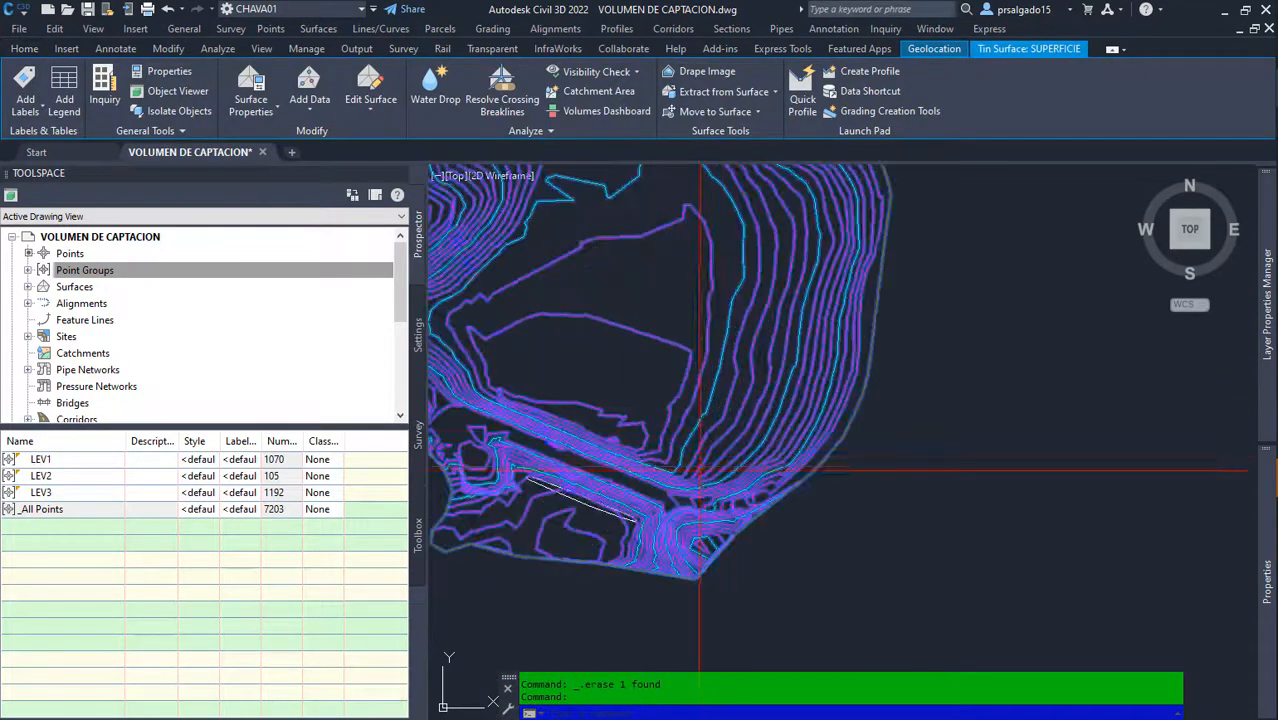
Step: Examine the selected SUPERFICIE surface's contours along the embankment, the basin sides and the northern end
{"action": "scroll", "coordinate": [723, 519], "scroll_direction": "down", "scroll_amount": 6}
{"action": "scroll", "coordinate": [748, 451], "scroll_direction": "up", "scroll_amount": 4}
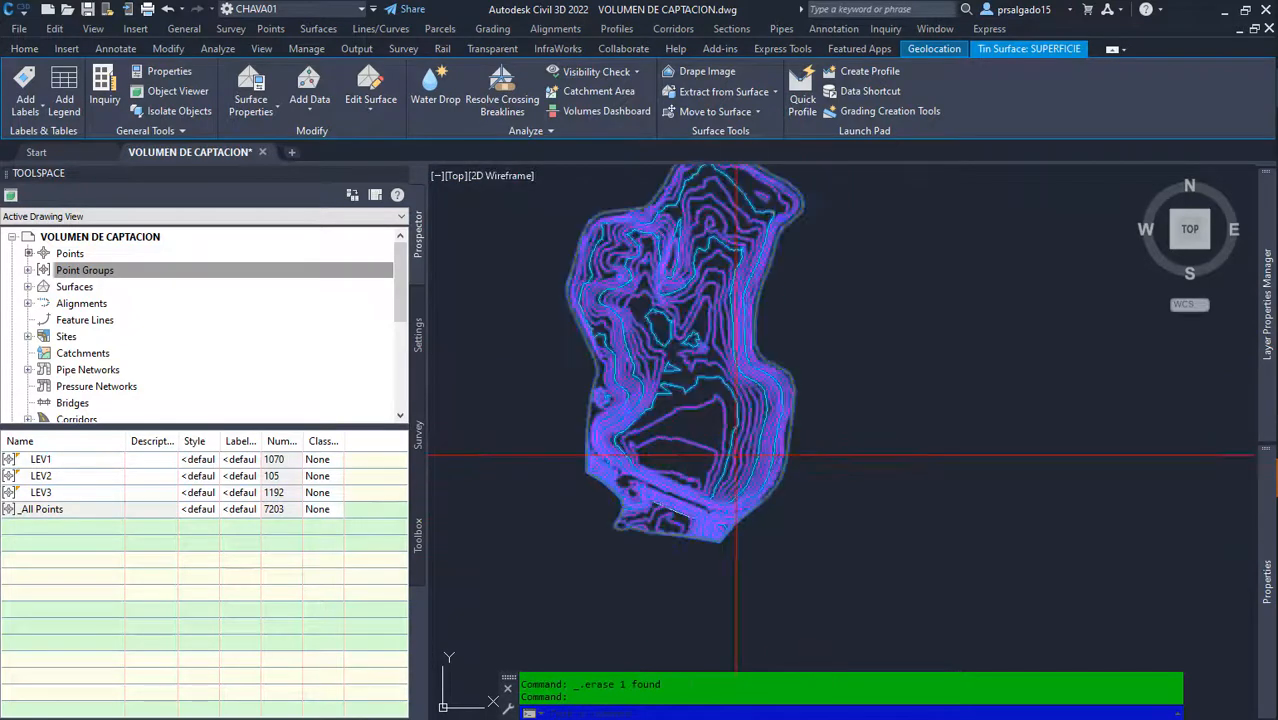
{"action": "scroll", "coordinate": [717, 488], "scroll_direction": "down", "scroll_amount": 2}
{"action": "scroll", "coordinate": [717, 488], "scroll_direction": "up", "scroll_amount": 4}
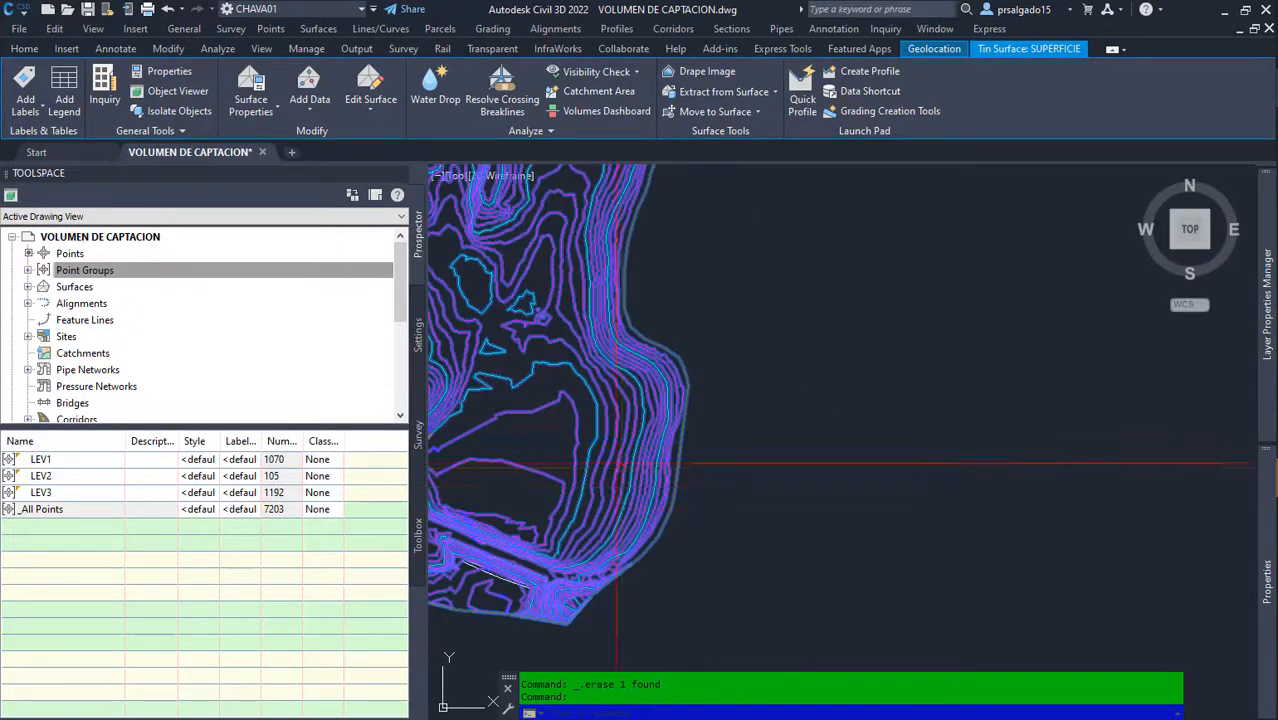
{"action": "scroll", "coordinate": [720, 464], "scroll_direction": "down", "scroll_amount": 6}
{"action": "scroll", "coordinate": [760, 450], "scroll_direction": "up", "scroll_amount": 2}
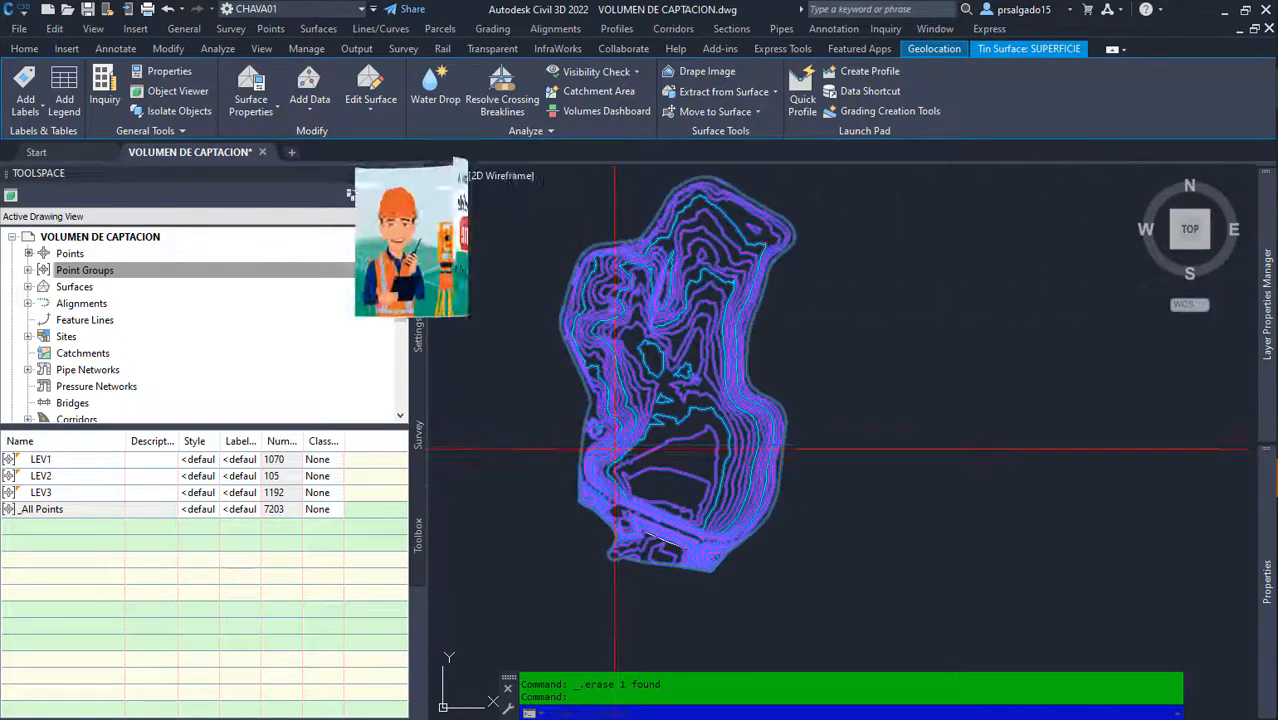
{"action": "scroll", "coordinate": [607, 497], "scroll_direction": "up", "scroll_amount": 5}
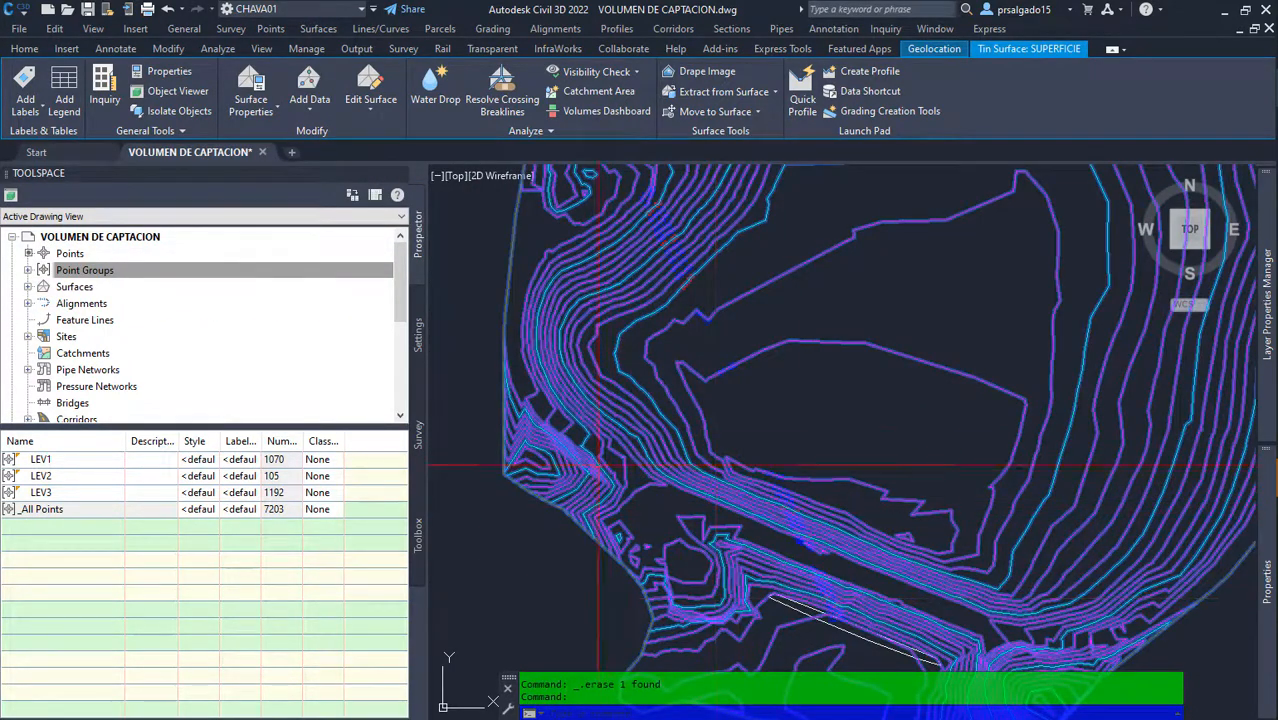
{"action": "scroll", "coordinate": [673, 476], "scroll_direction": "down", "scroll_amount": 5}
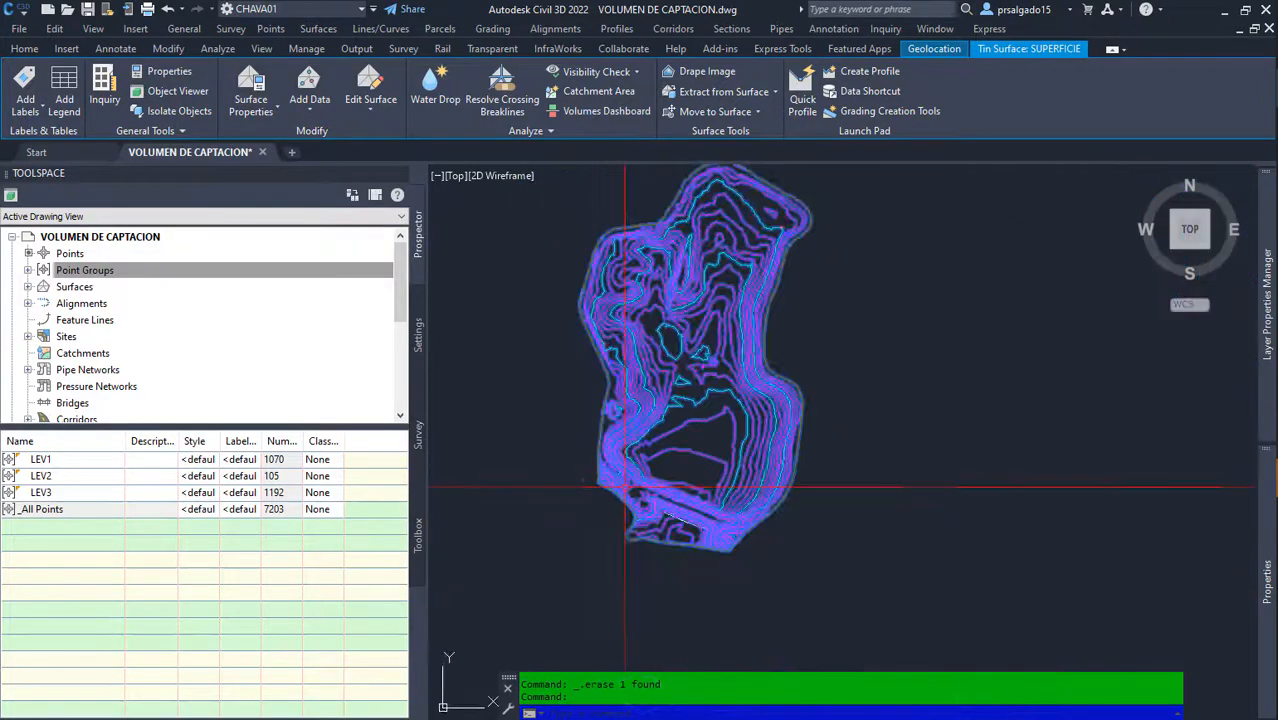
{"action": "scroll", "coordinate": [731, 246], "scroll_direction": "up", "scroll_amount": 2}
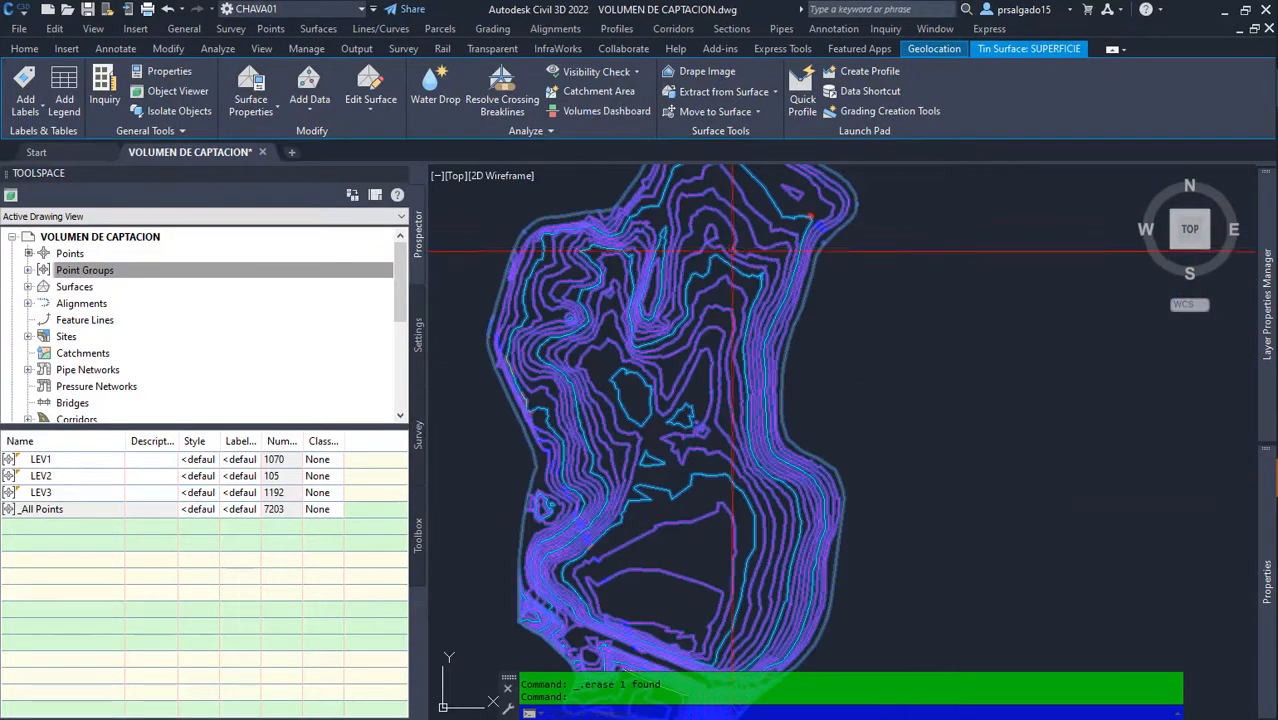
{"action": "scroll", "coordinate": [740, 250], "scroll_direction": "down", "scroll_amount": 2}
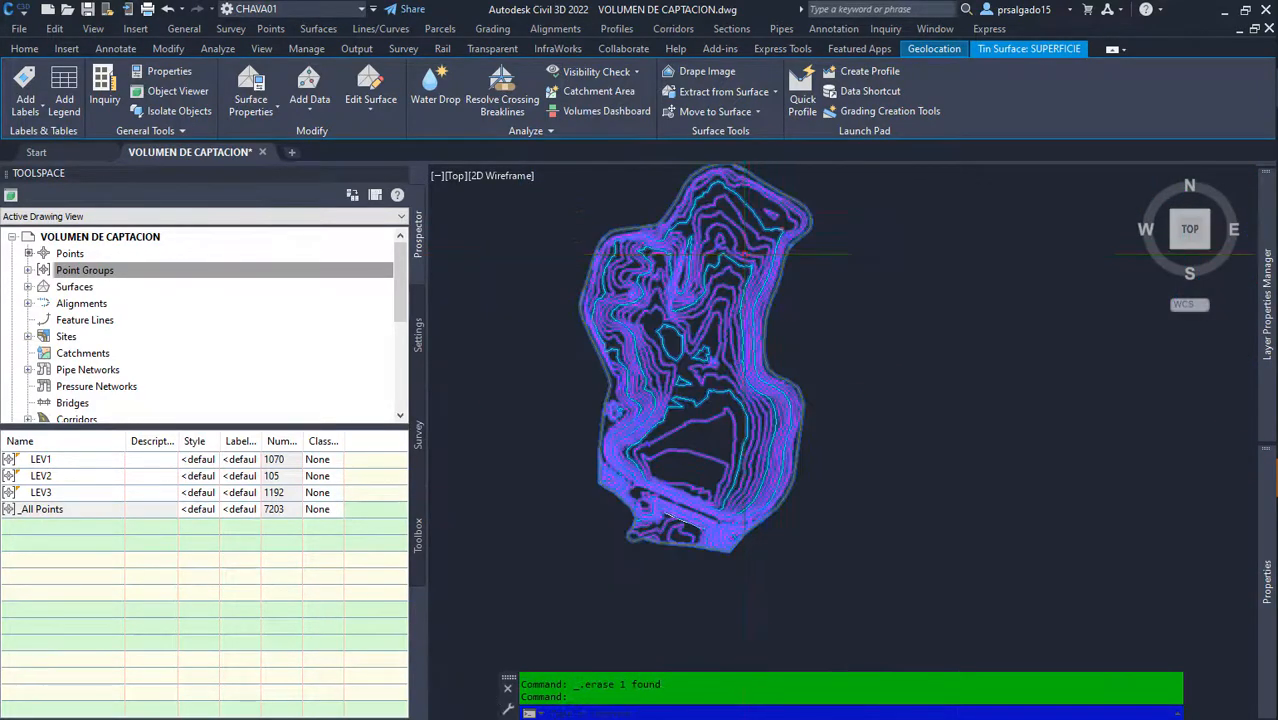
{"action": "scroll", "coordinate": [748, 256], "scroll_direction": "up", "scroll_amount": 2}
{"action": "scroll", "coordinate": [707, 267], "scroll_direction": "down", "scroll_amount": 2}
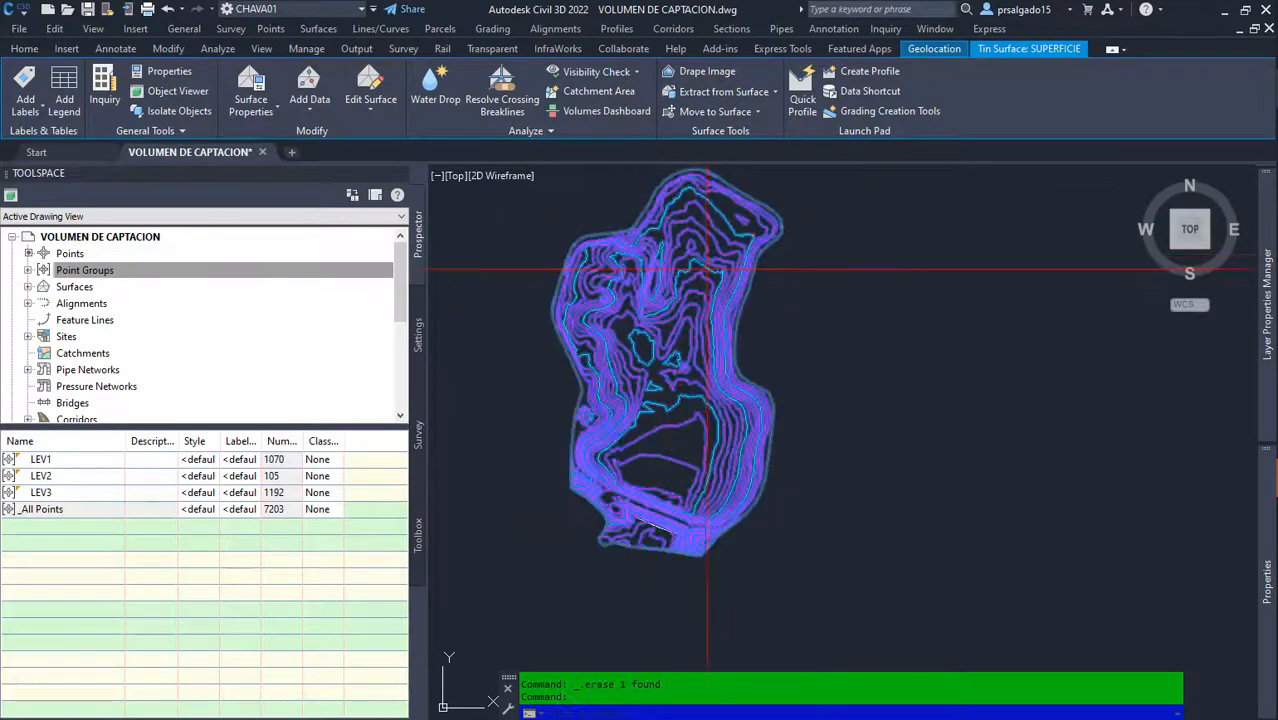
Step: Set up an object extraction from the SUPERFICIE surface with only Major Contour enabled, using Select from Drawing
{"action": "left_click", "coordinate": [728, 92]}
{"action": "left_click", "coordinate": [729, 187]}
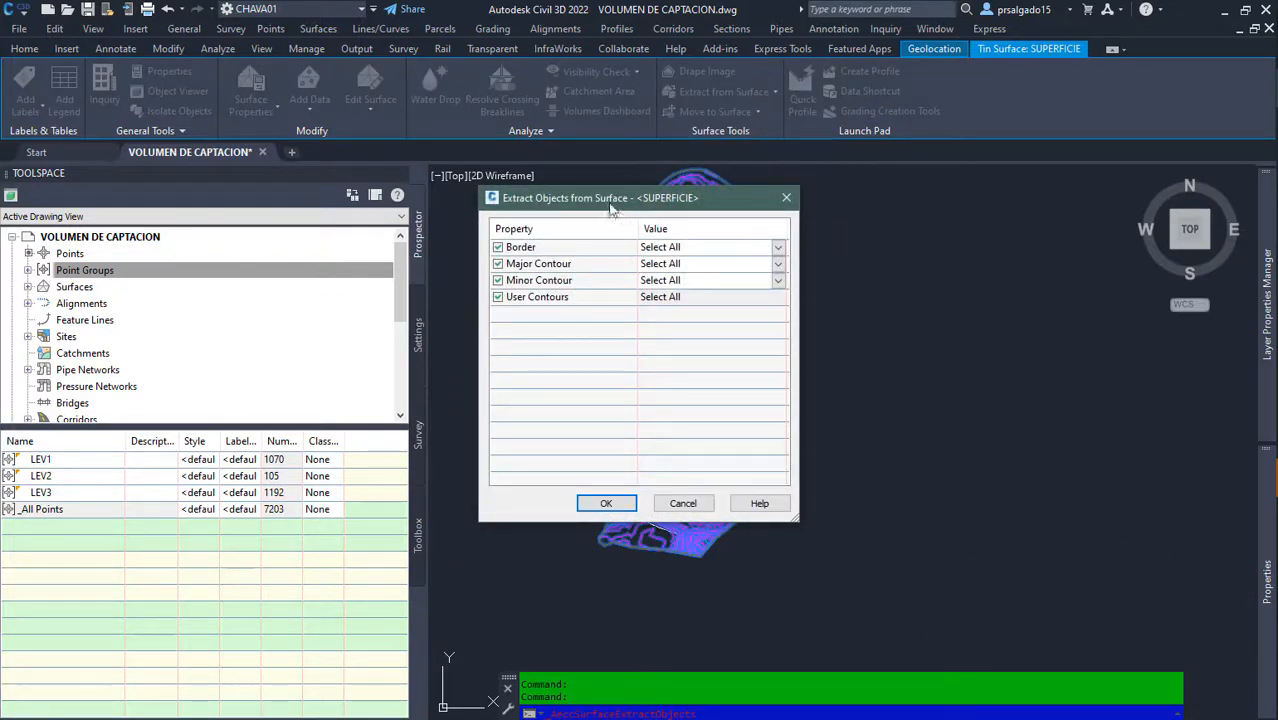
{"action": "mouse_move", "coordinate": [612, 207]}
{"action": "left_mouse_down"}
{"action": "mouse_move", "coordinate": [958, 220]}
{"action": "mouse_move", "coordinate": [933, 218]}
{"action": "left_mouse_up"}
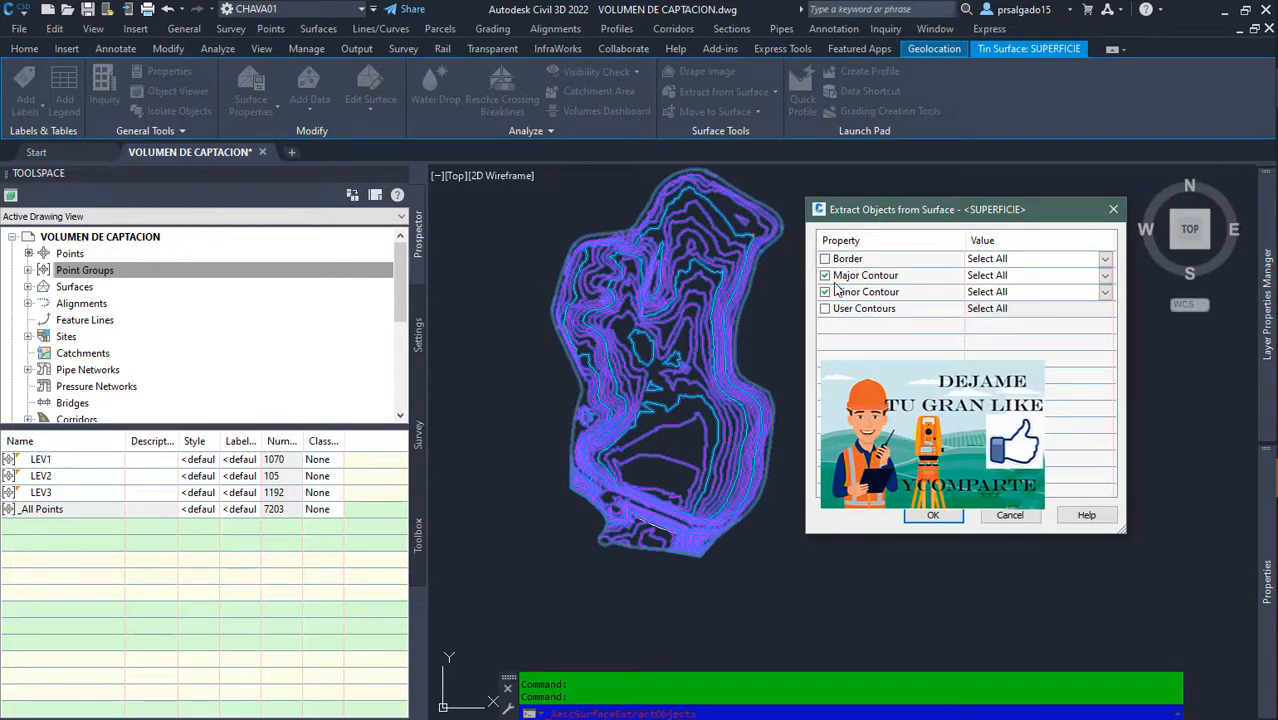
{"action": "left_click", "coordinate": [1105, 276]}
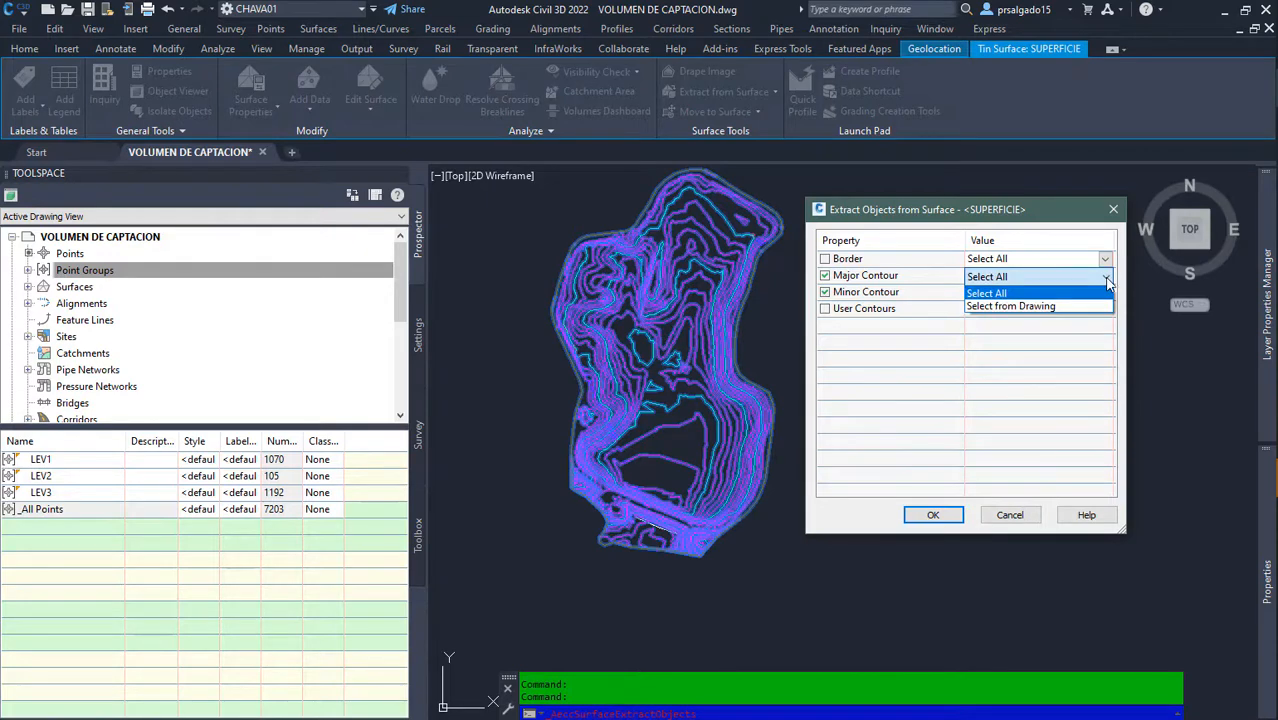
{"action": "left_click", "coordinate": [1106, 279]}
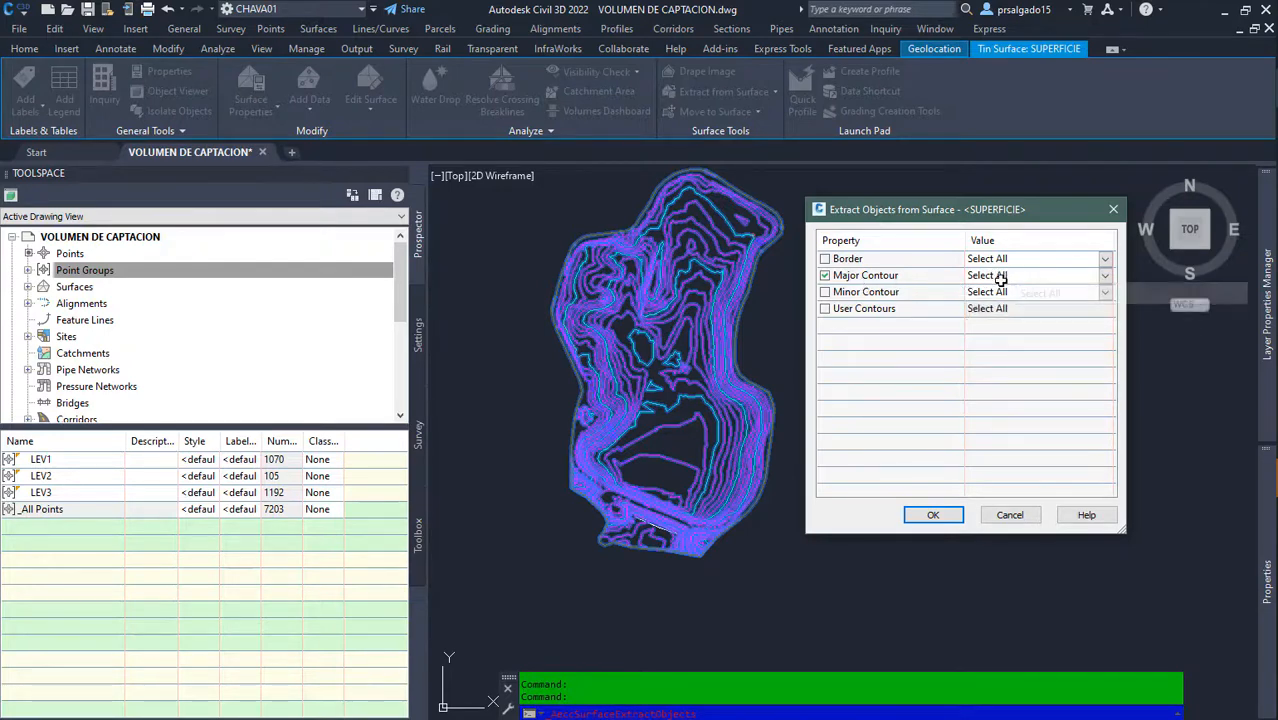
{"action": "left_click", "coordinate": [1105, 277]}
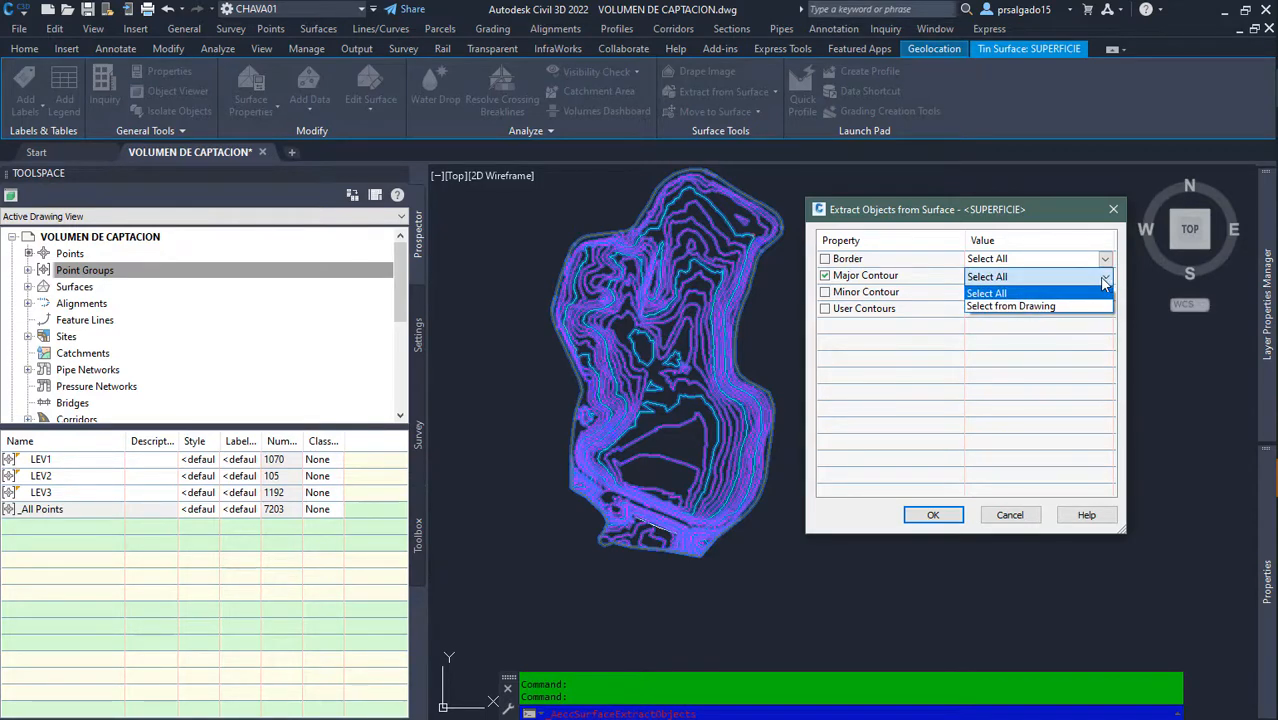
{"action": "left_click", "coordinate": [1008, 307]}
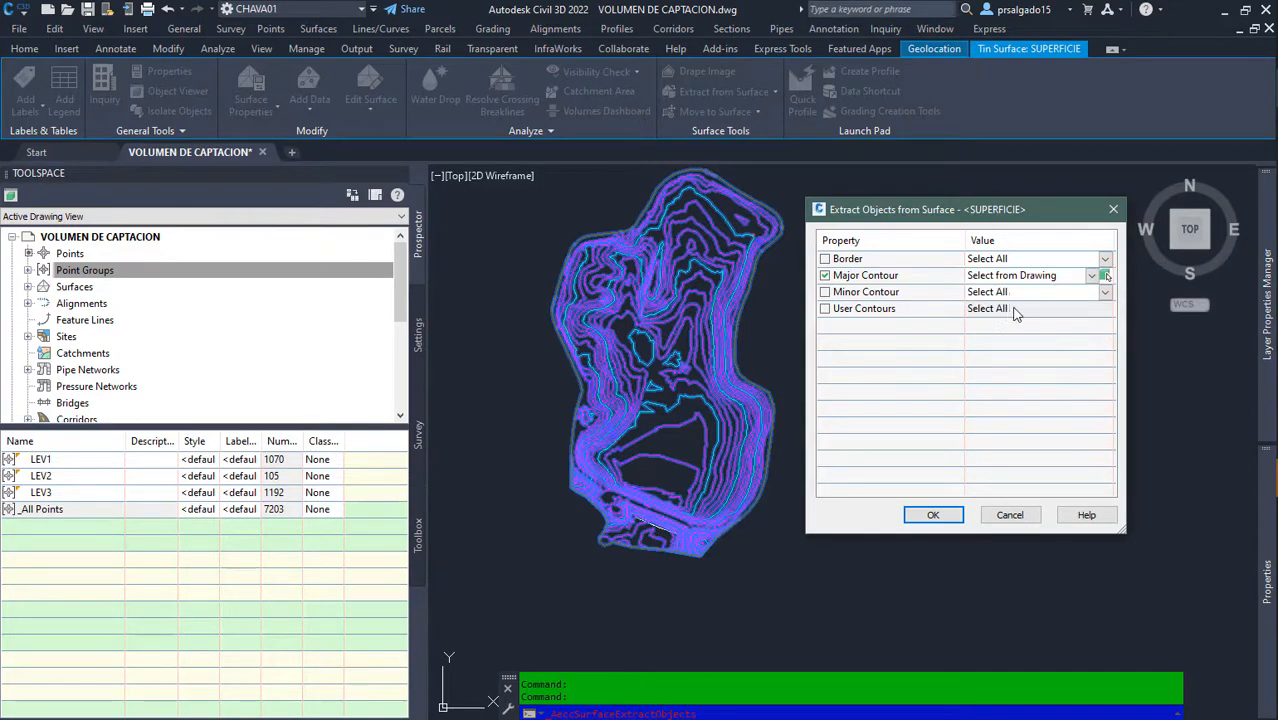
Step: Pick the 57.50 major contour on the embankment's inner slope, extract it from the surface, and clear the selection
{"action": "left_click", "coordinate": [1105, 276]}
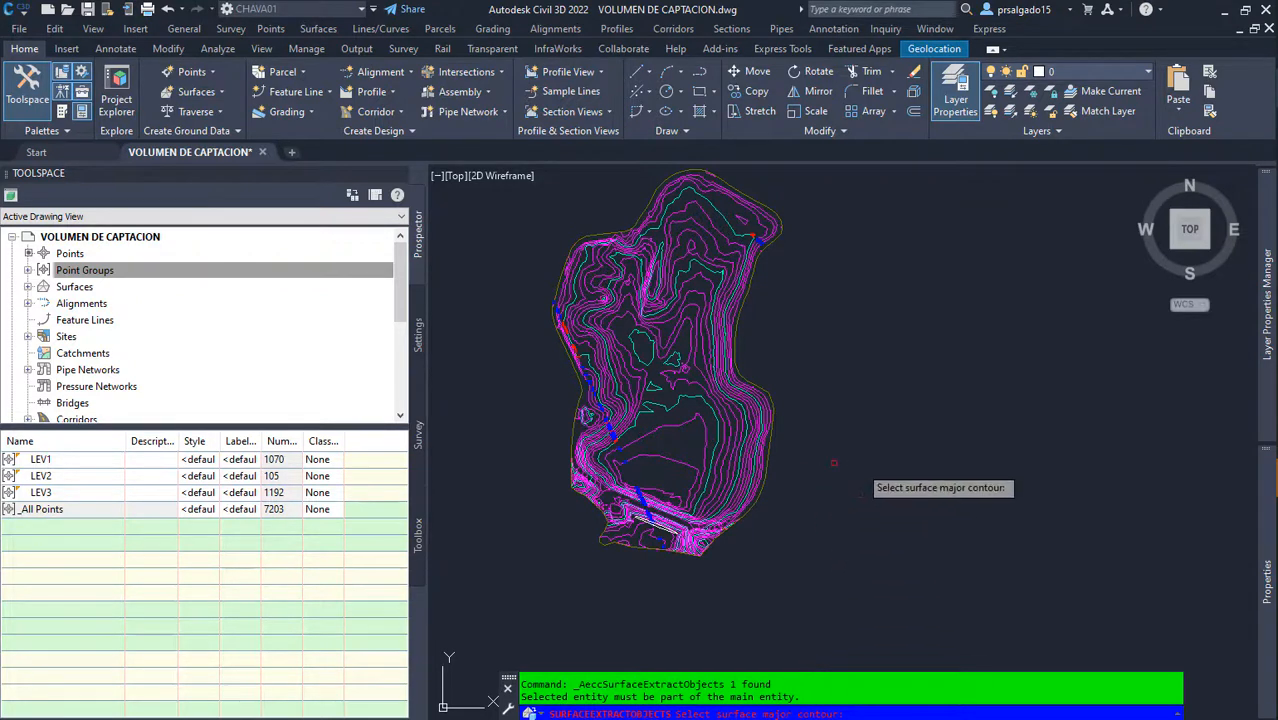
{"action": "scroll", "coordinate": [712, 530], "scroll_direction": "up", "scroll_amount": 3}
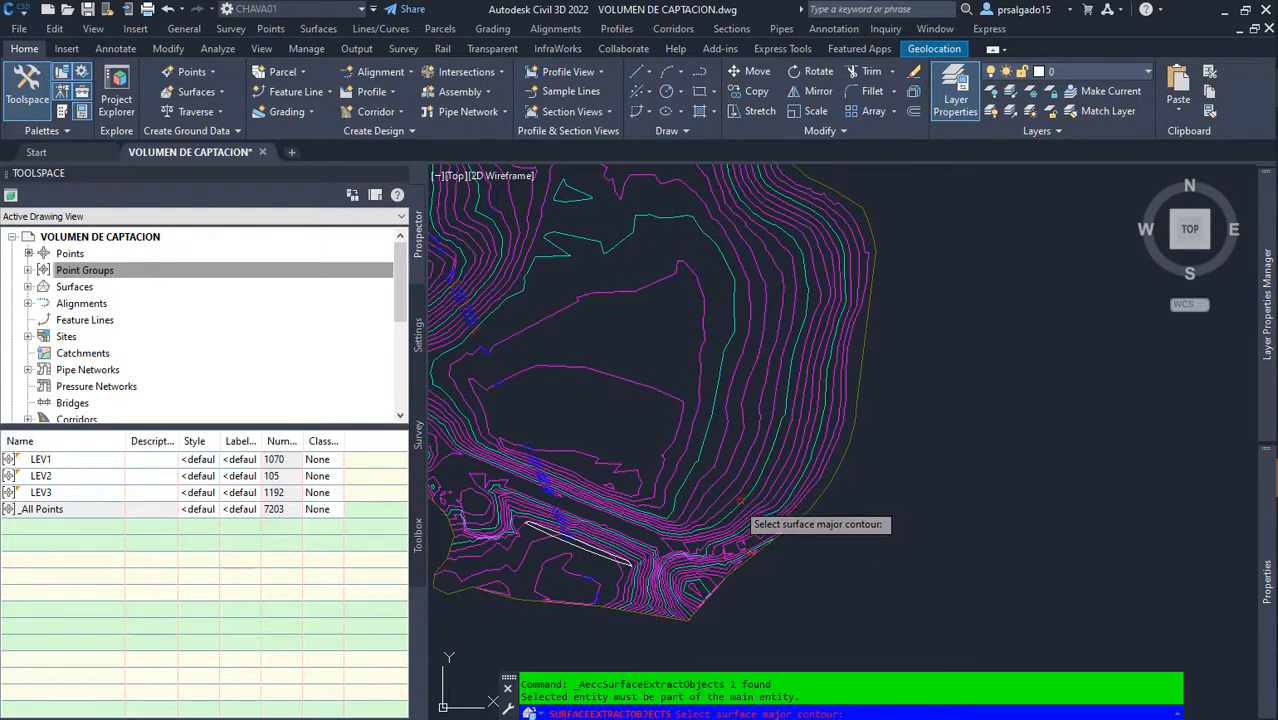
{"action": "scroll", "coordinate": [562, 500], "scroll_direction": "up", "scroll_amount": 4}
{"action": "scroll", "coordinate": [562, 505], "scroll_direction": "up", "scroll_amount": 3}
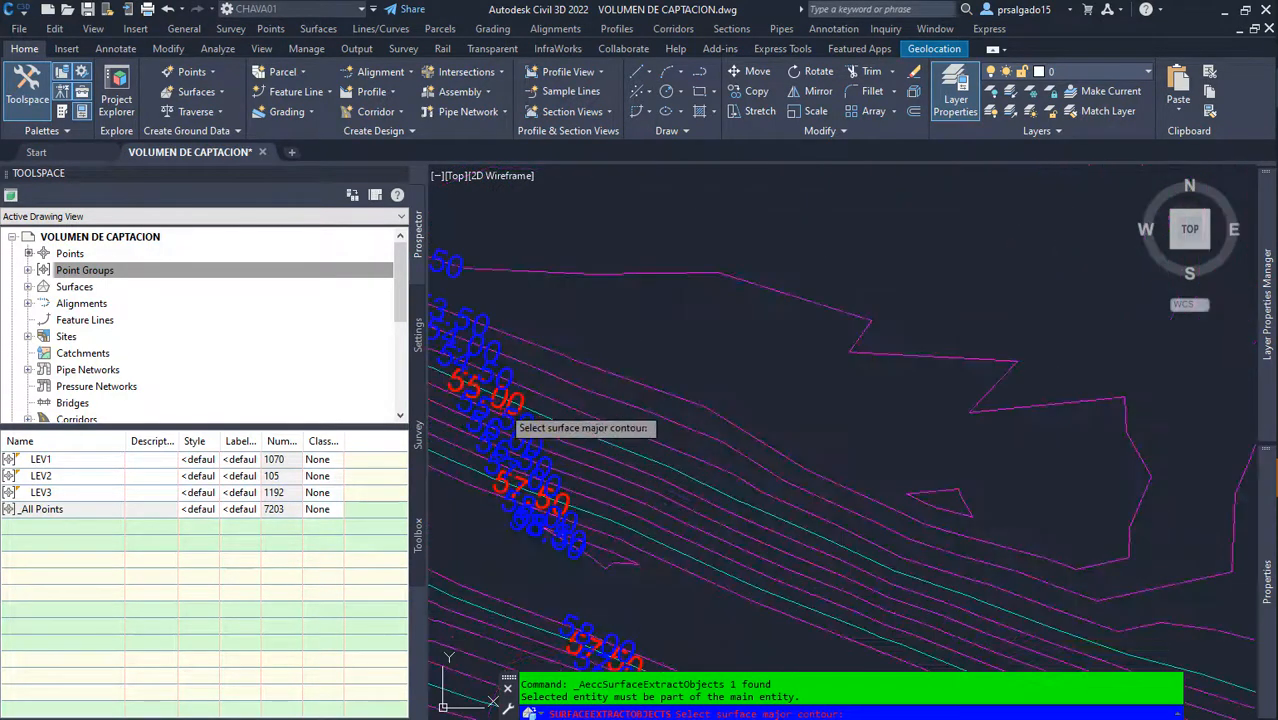
{"action": "left_click", "coordinate": [606, 524]}
{"action": "scroll", "coordinate": [650, 455], "scroll_direction": "down", "scroll_amount": 5}
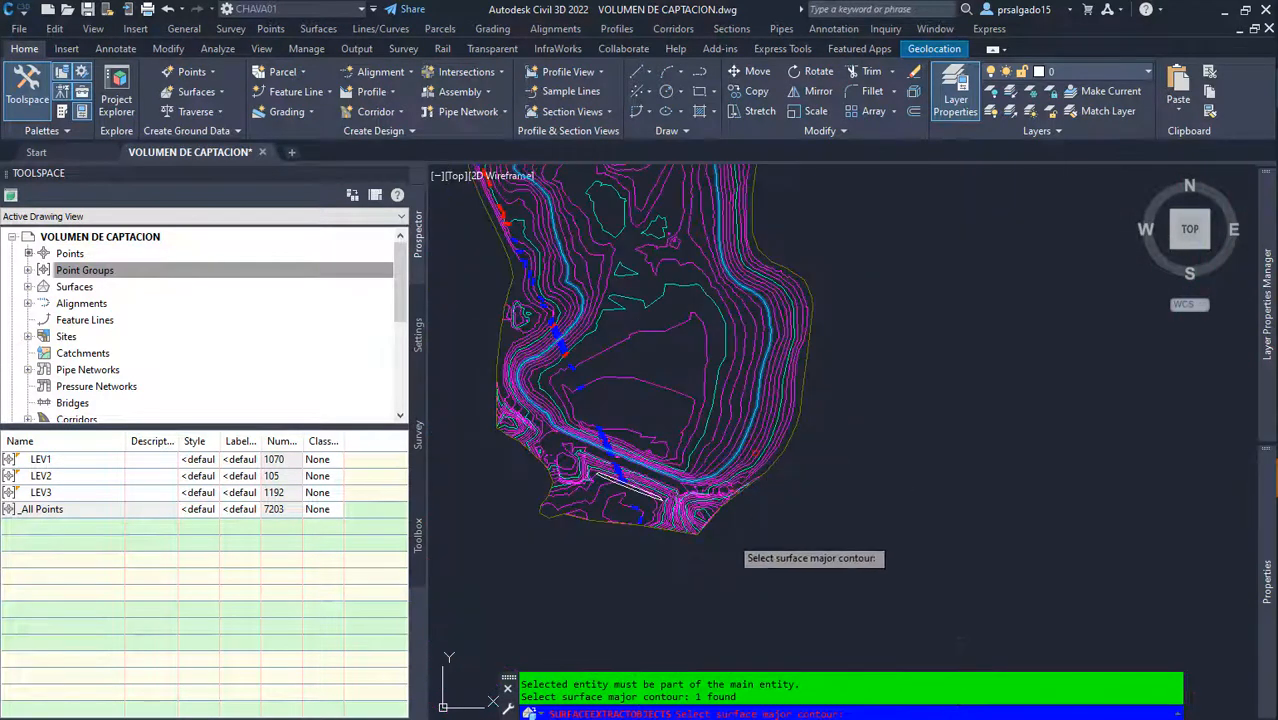
{"action": "scroll", "coordinate": [752, 515], "scroll_direction": "down", "scroll_amount": 3}
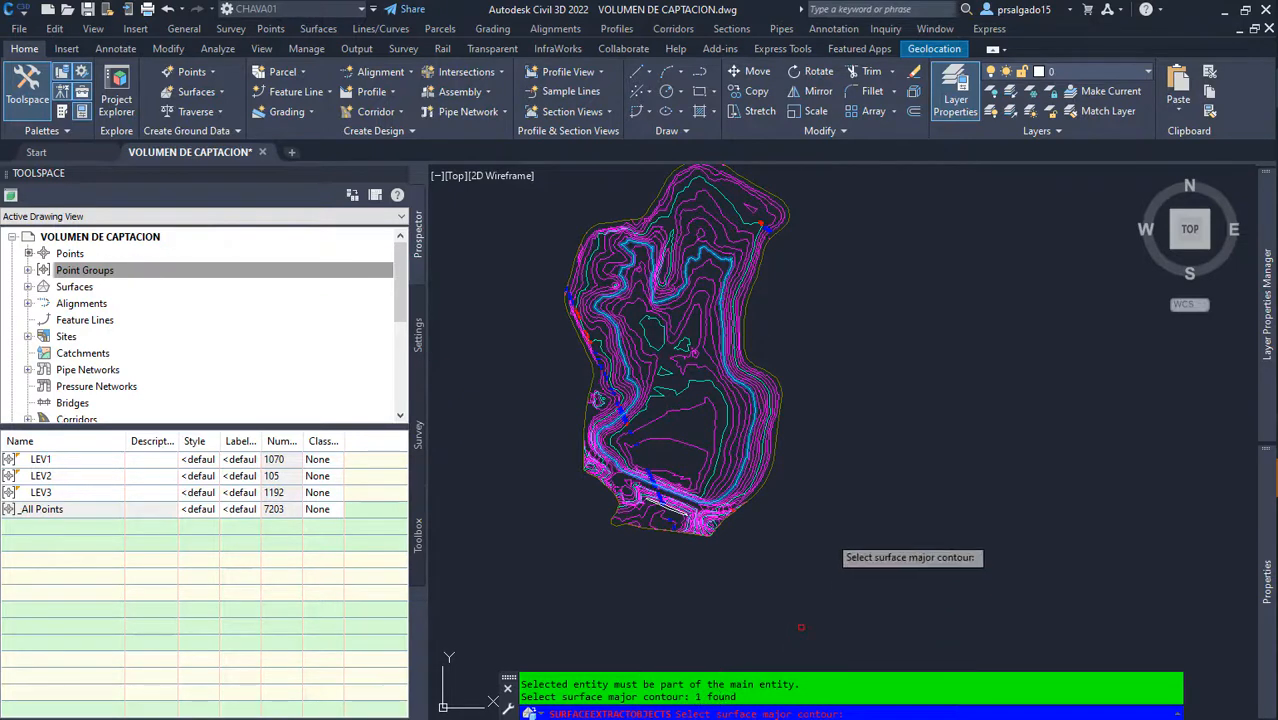
{"action": "key", "text": "Return"}
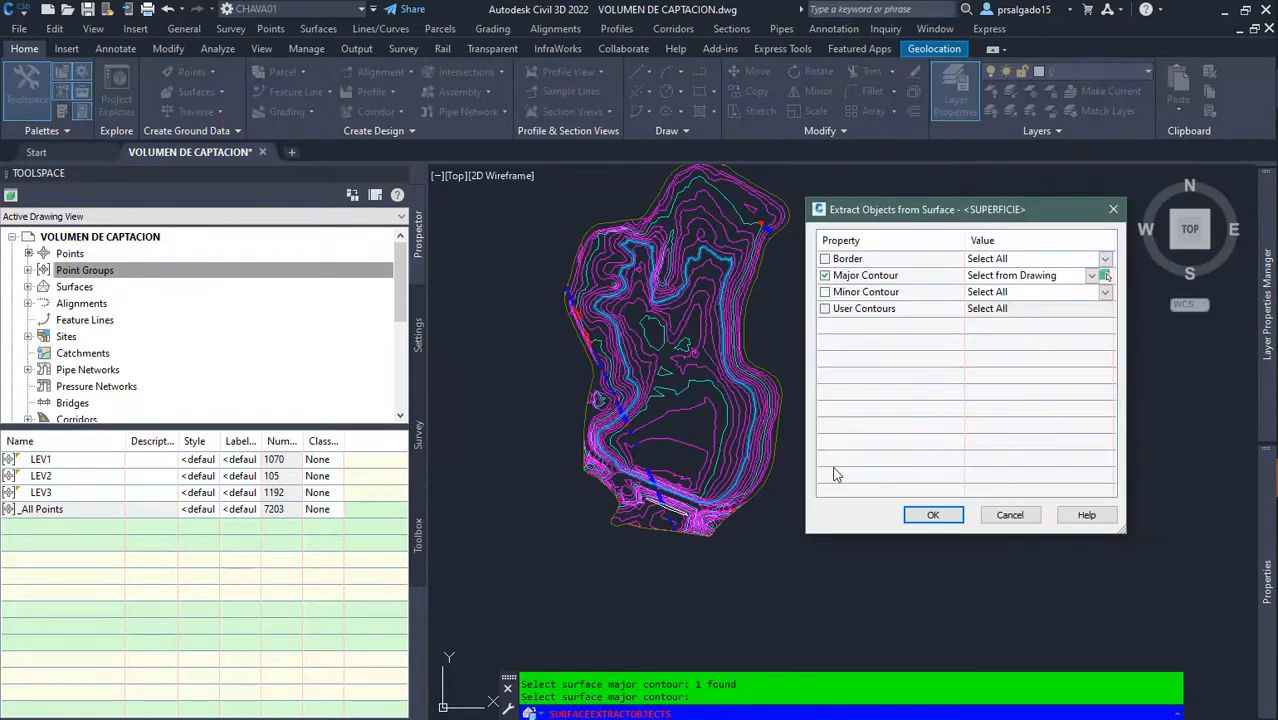
{"action": "left_click", "coordinate": [933, 515]}
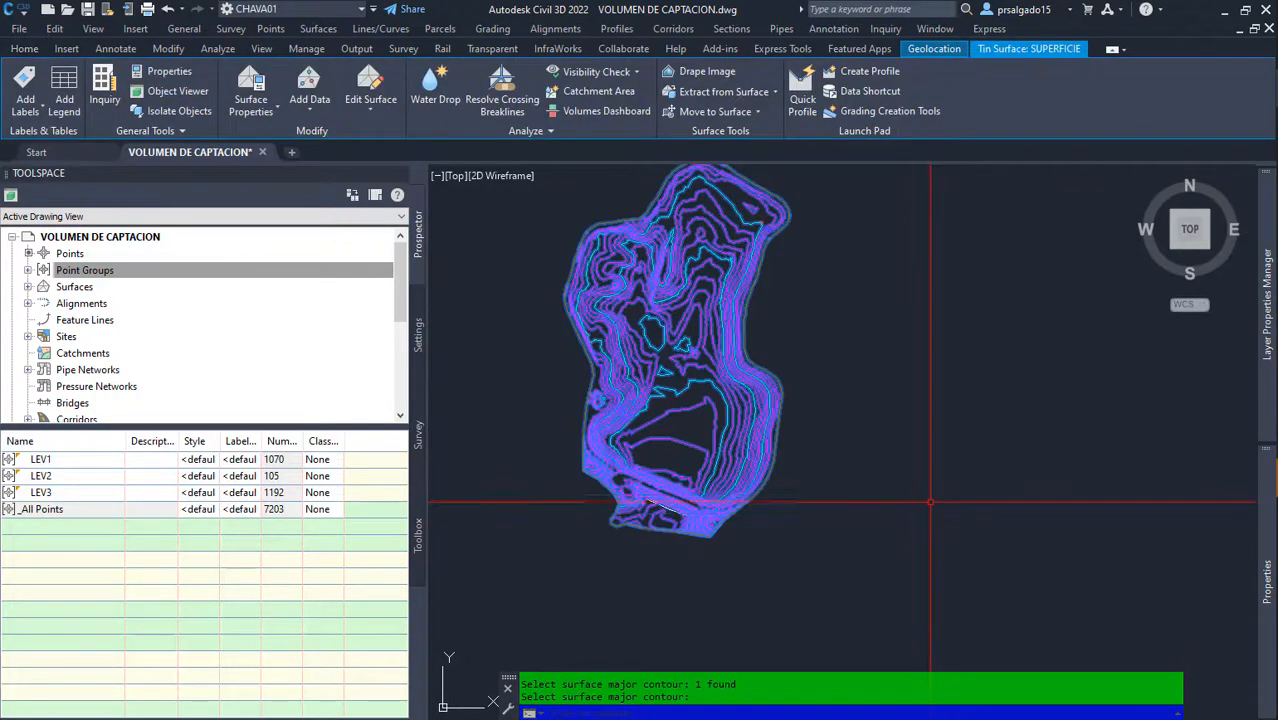
{"action": "key", "text": "Escape"}
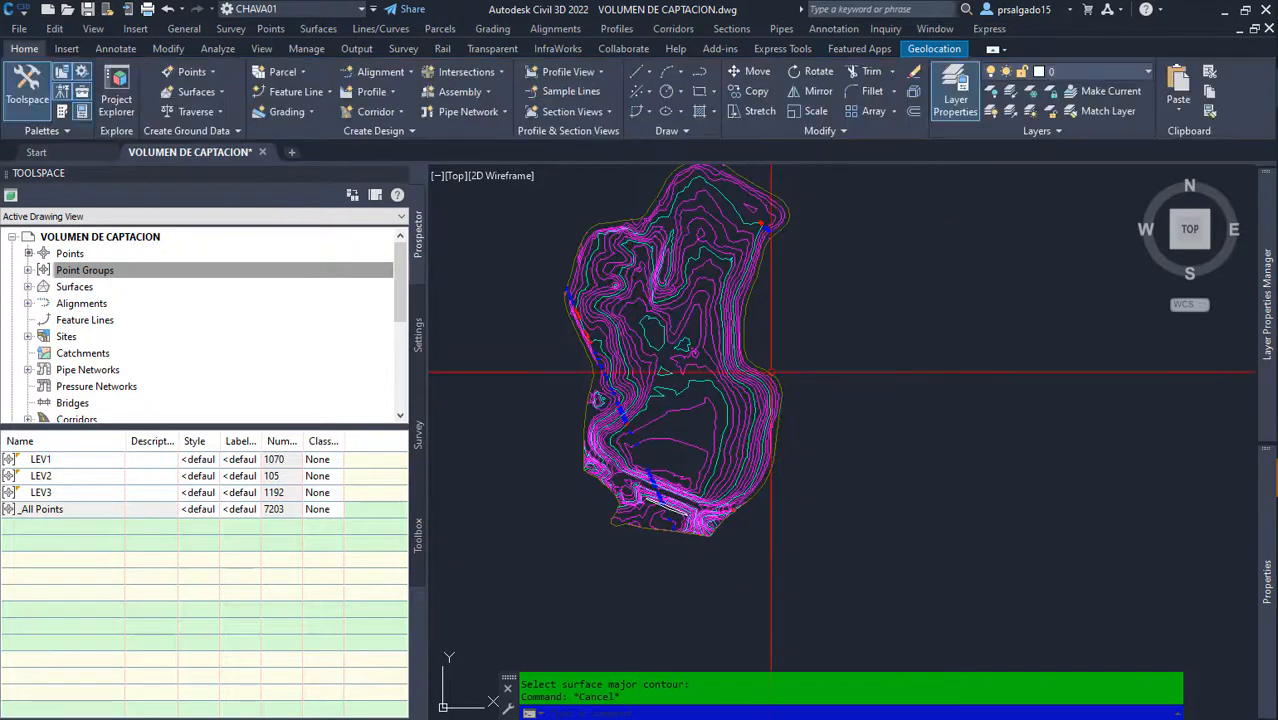
Step: Select the extracted contour polyline and check its elevation label and its course around the reservoir basin
{"action": "scroll", "coordinate": [722, 350], "scroll_direction": "up", "scroll_amount": 2}
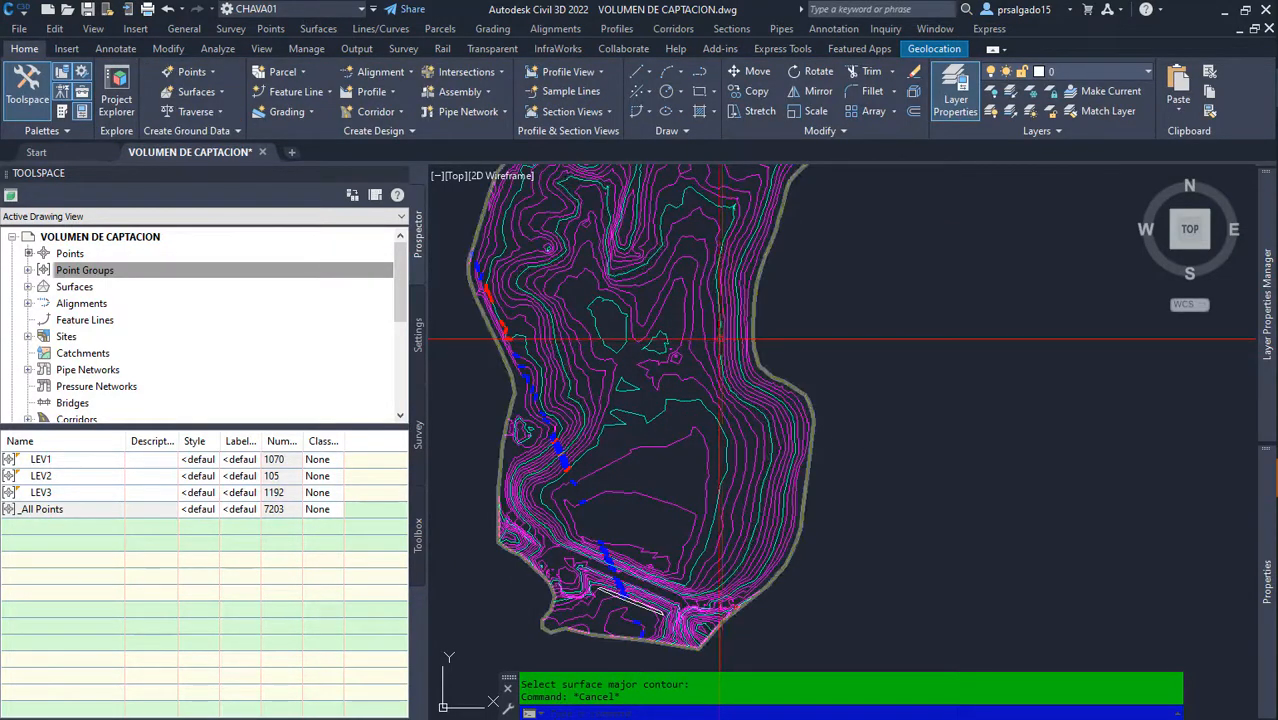
{"action": "left_click", "coordinate": [719, 338]}
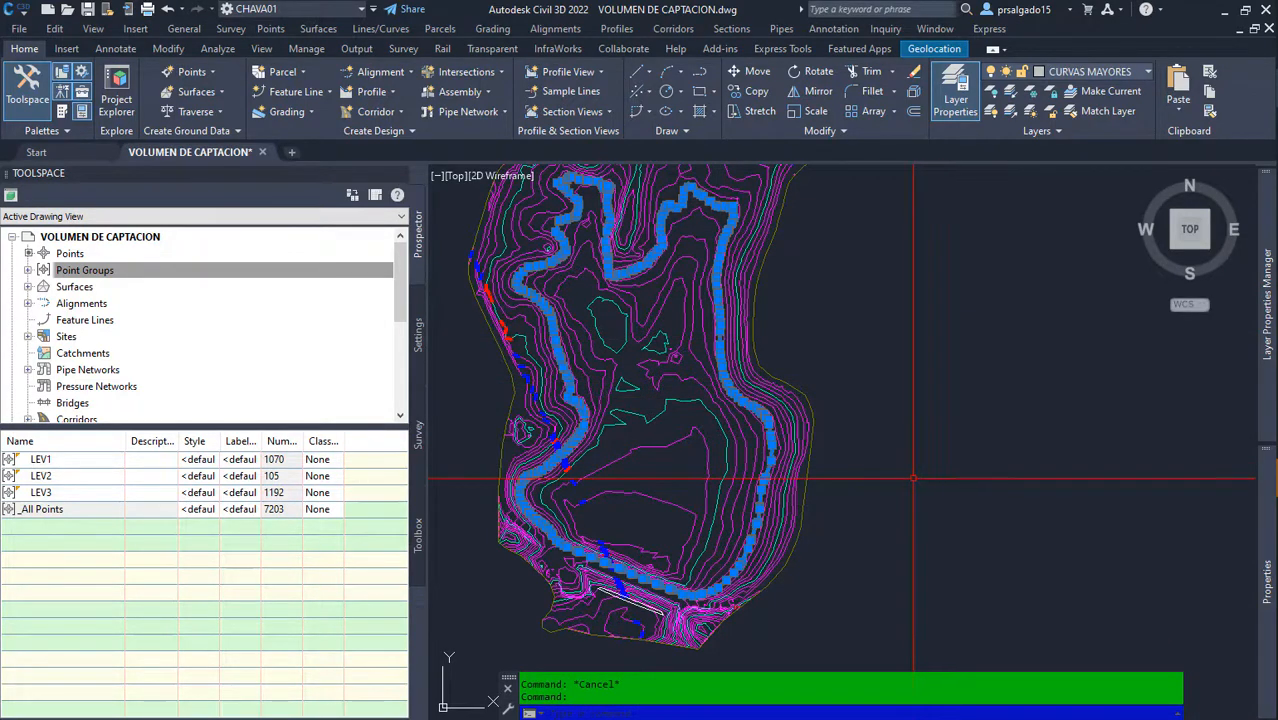
{"action": "scroll", "coordinate": [556, 465], "scroll_direction": "up", "scroll_amount": 2}
{"action": "scroll", "coordinate": [580, 466], "scroll_direction": "up", "scroll_amount": 6}
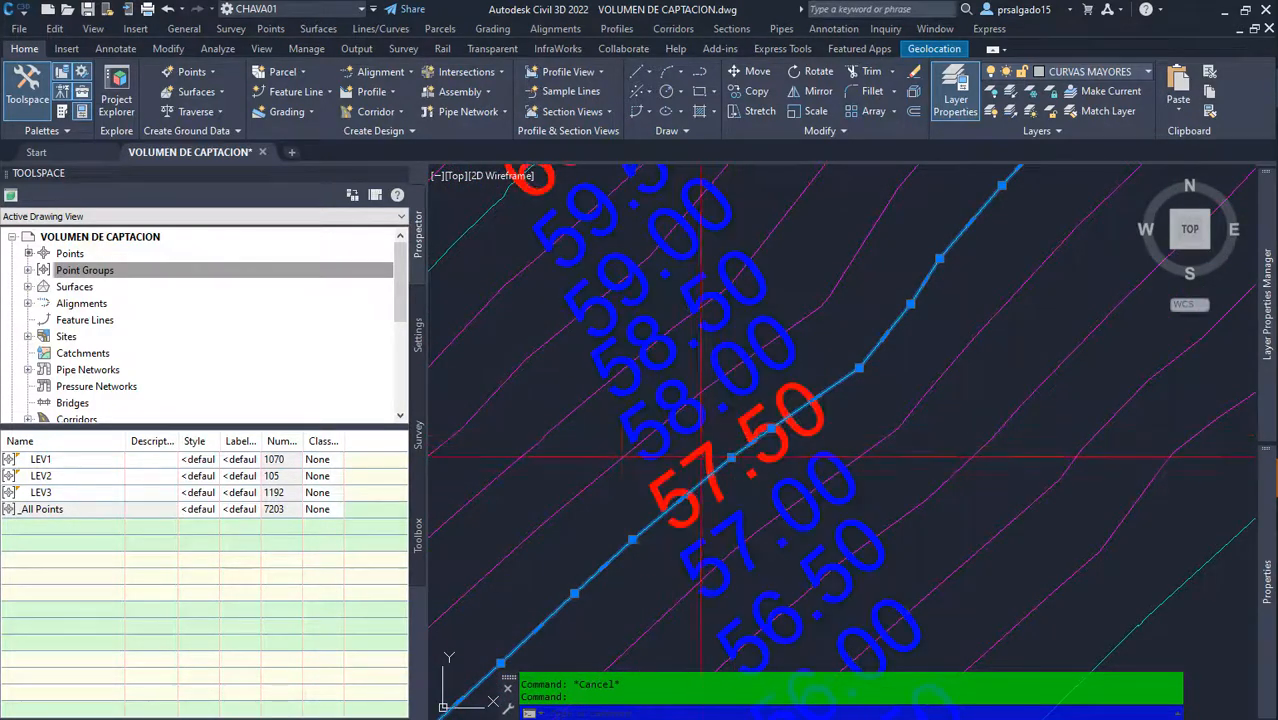
{"action": "scroll", "coordinate": [676, 445], "scroll_direction": "down", "scroll_amount": 8}
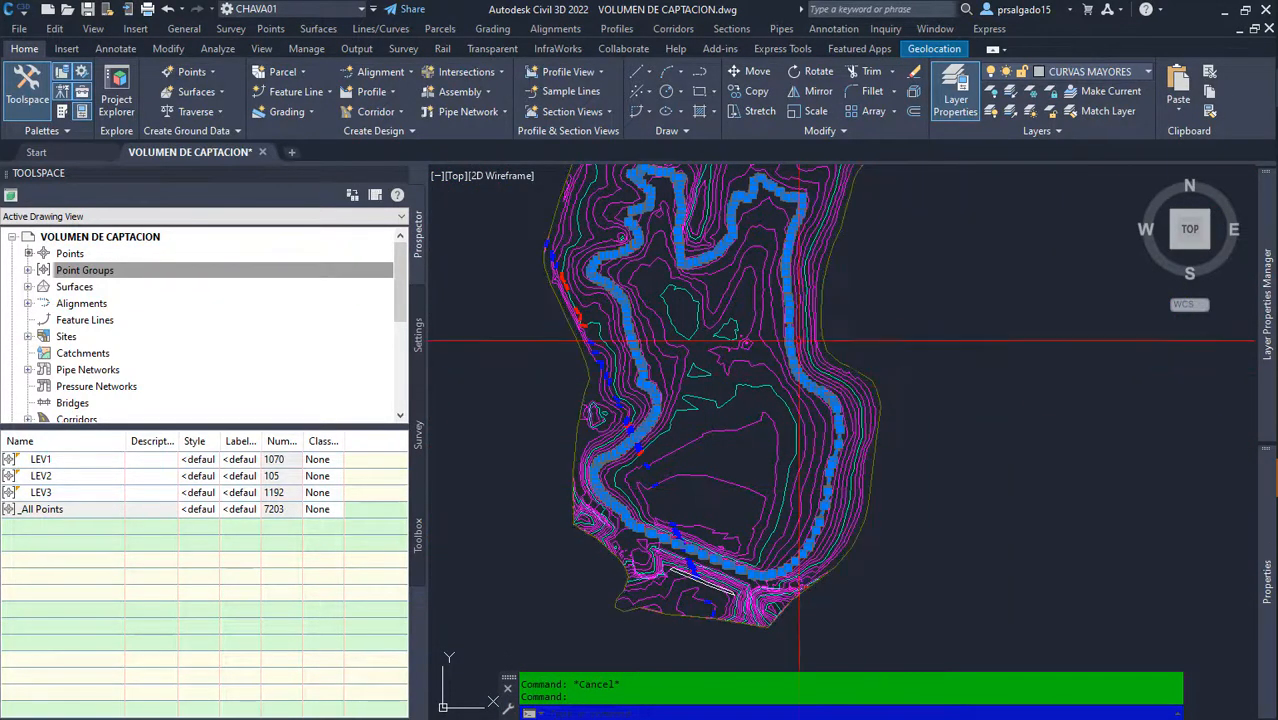
{"action": "scroll", "coordinate": [799, 321], "scroll_direction": "up", "scroll_amount": 2}
{"action": "scroll", "coordinate": [830, 312], "scroll_direction": "up", "scroll_amount": 2}
{"action": "scroll", "coordinate": [900, 370], "scroll_direction": "down", "scroll_amount": 5}
{"action": "scroll", "coordinate": [865, 307], "scroll_direction": "up", "scroll_amount": 4}
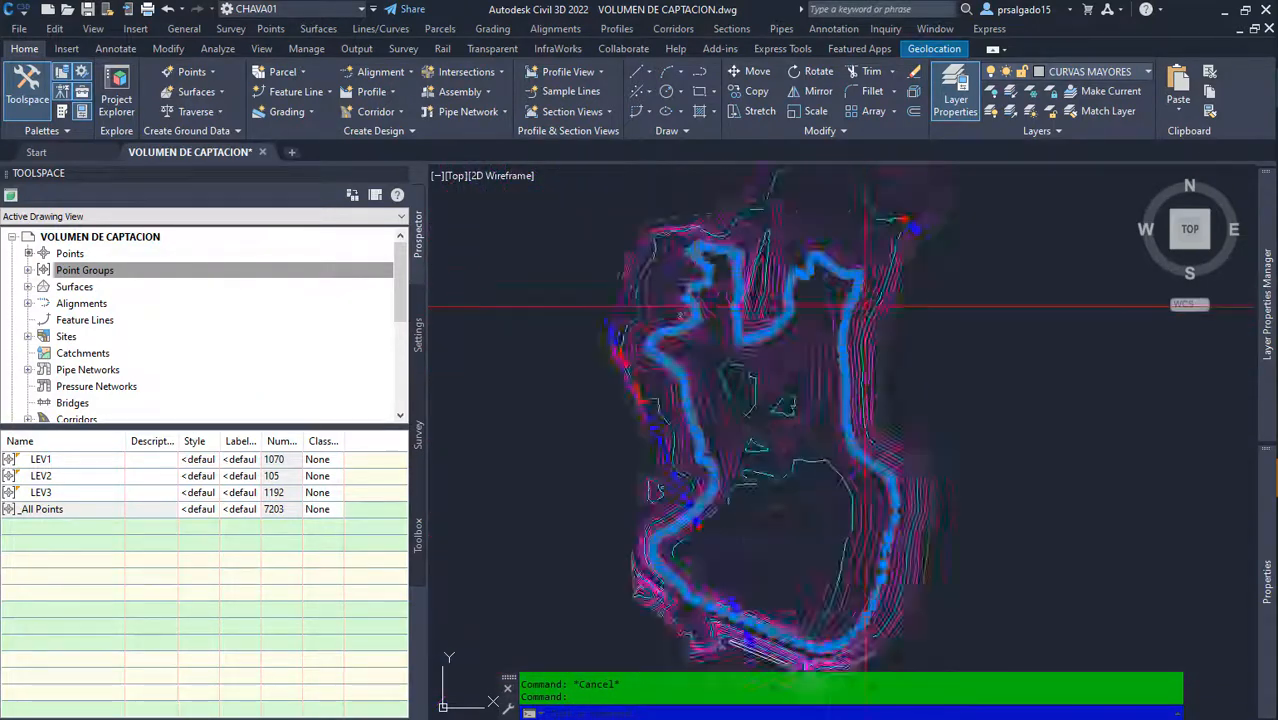
{"action": "scroll", "coordinate": [866, 307], "scroll_direction": "up", "scroll_amount": 2}
{"action": "scroll", "coordinate": [709, 301], "scroll_direction": "down", "scroll_amount": 4}
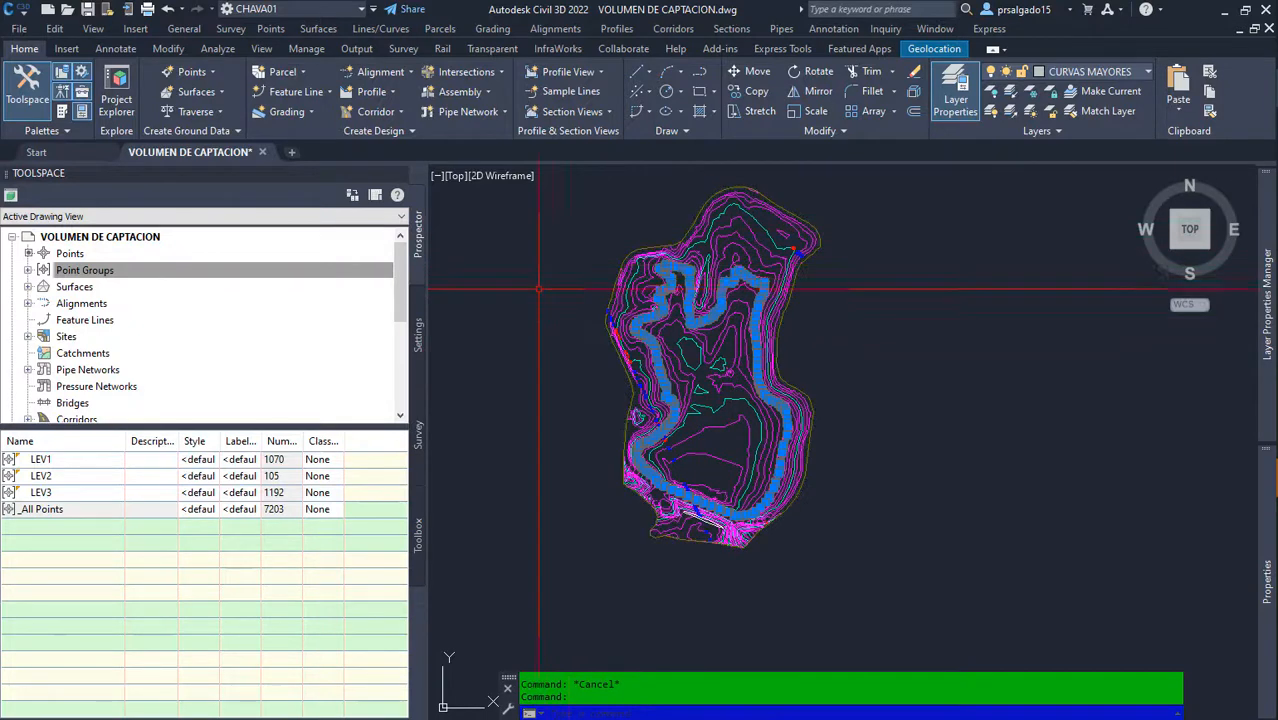
Step: Start a new TIN surface on layer C-TOPO and name it Espejo de Agua
{"action": "left_click", "coordinate": [29, 287]}
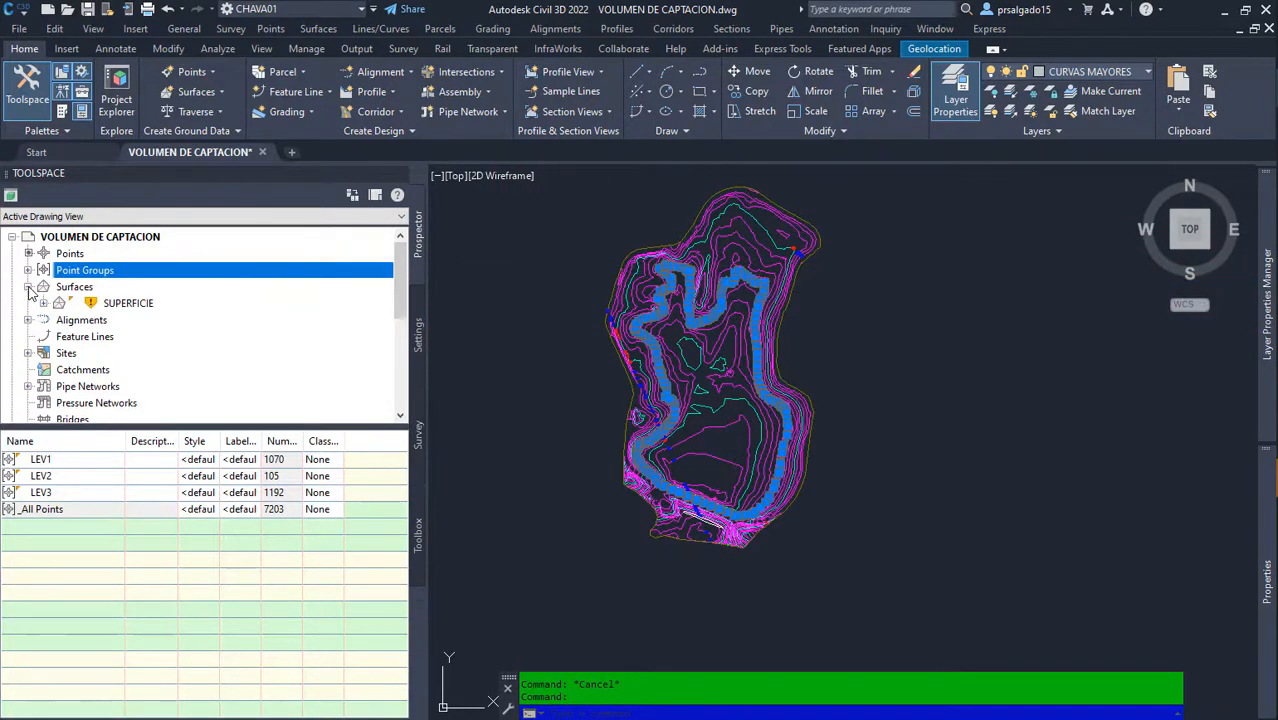
{"action": "left_click", "coordinate": [84, 290]}
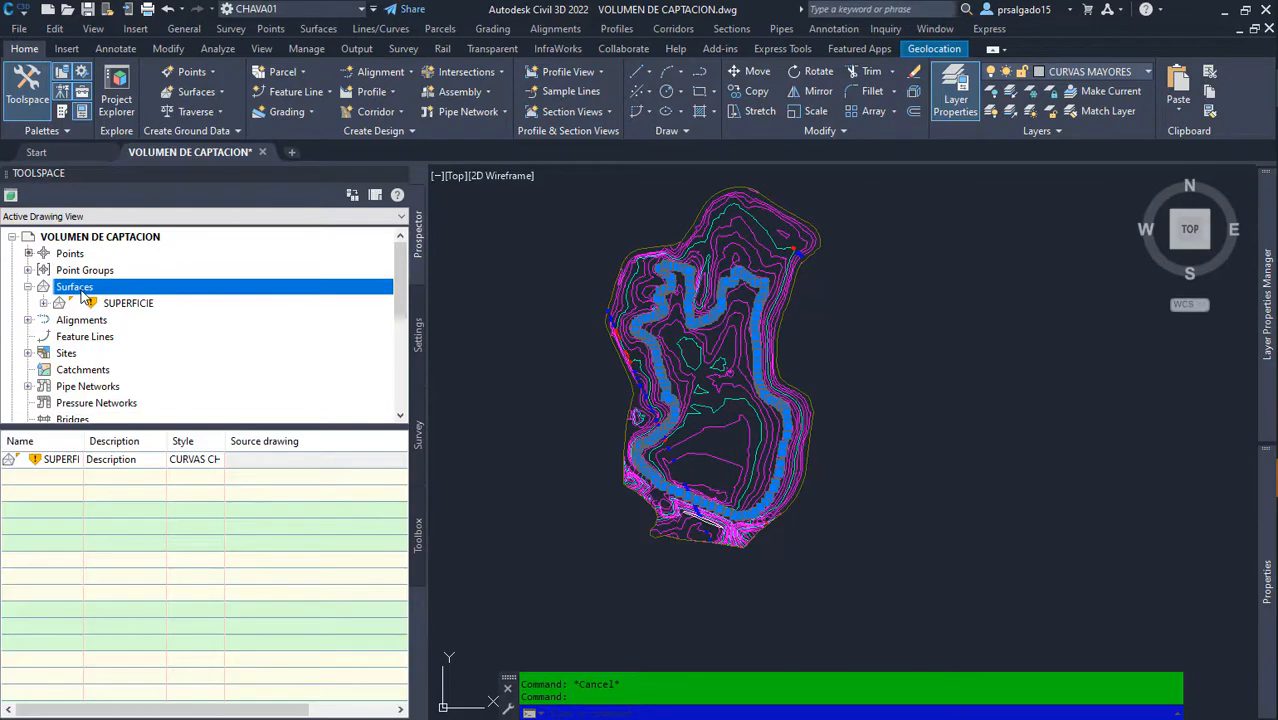
{"action": "right_click", "coordinate": [84, 290]}
{"action": "left_click", "coordinate": [156, 299]}
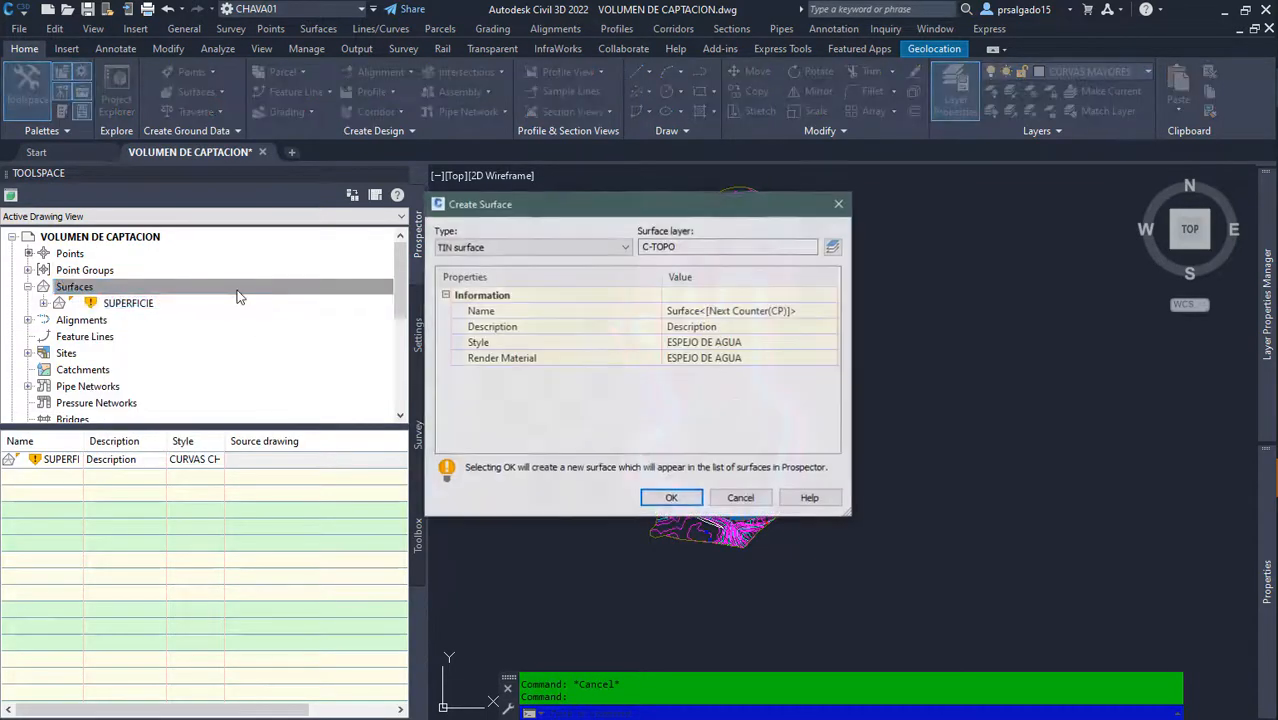
{"action": "left_click", "coordinate": [795, 311]}
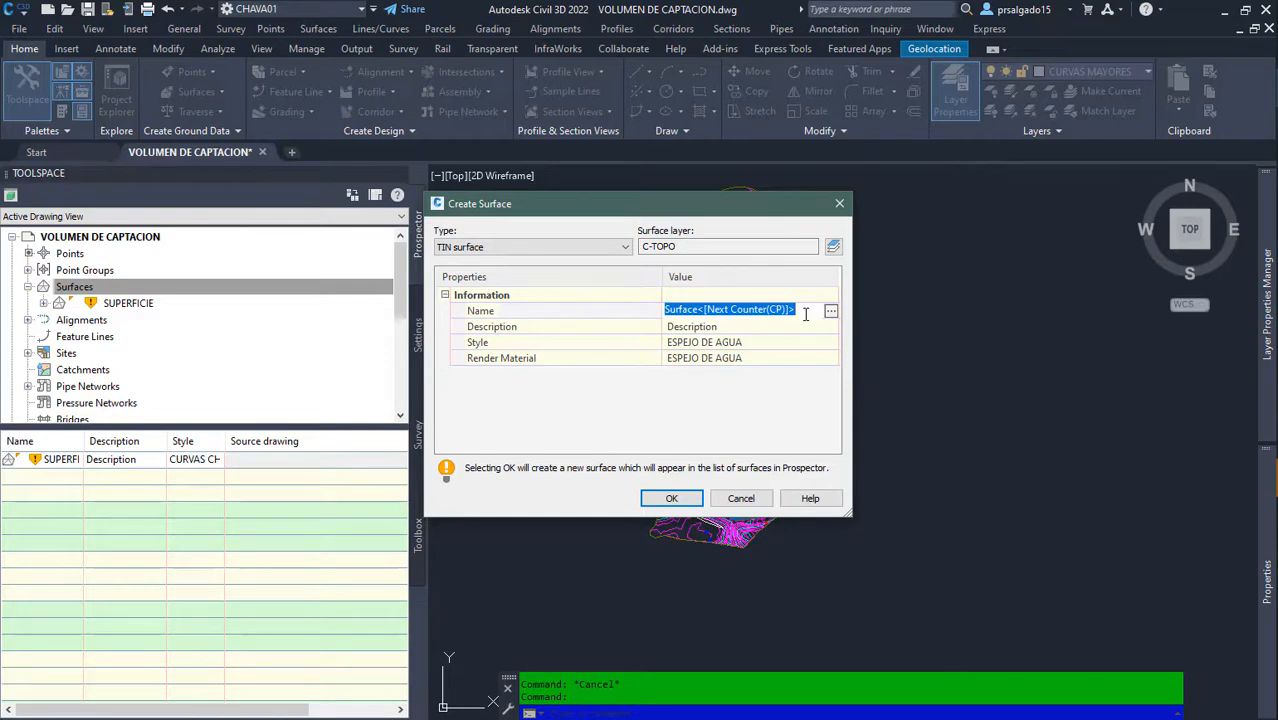
{"action": "type", "text": "ejo de Agua"}
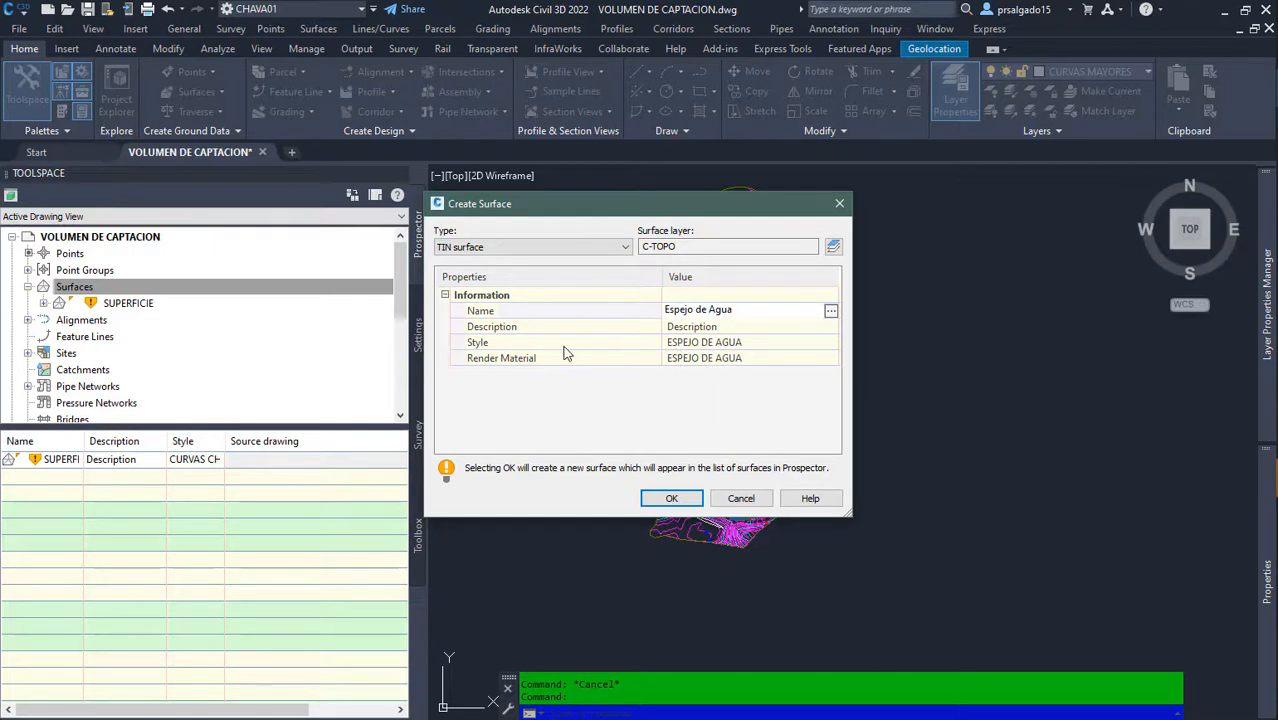
Step: Check the ESPEJO DE AGUA style's Model display with User Contours off, accept the style, and create the Espejo de Agua surface
{"action": "left_click", "coordinate": [742, 344]}
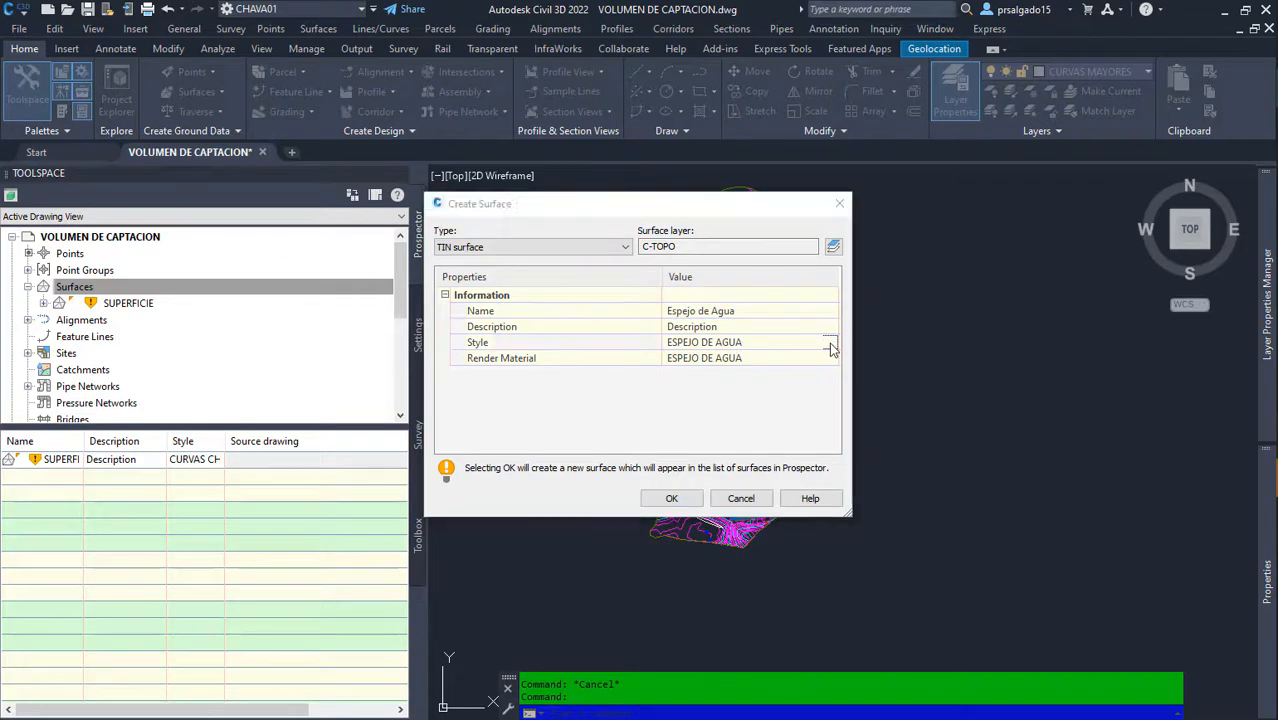
{"action": "left_click", "coordinate": [830, 343]}
{"action": "left_click", "coordinate": [534, 222]}
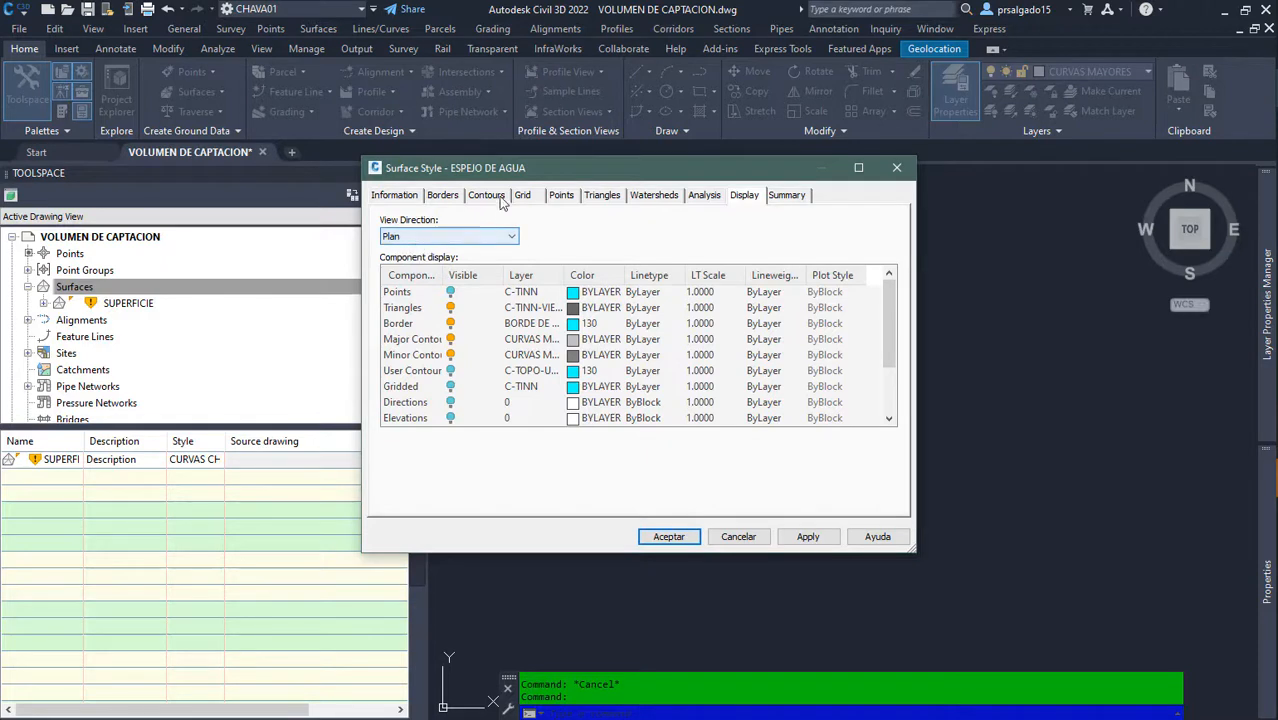
{"action": "left_click", "coordinate": [466, 236]}
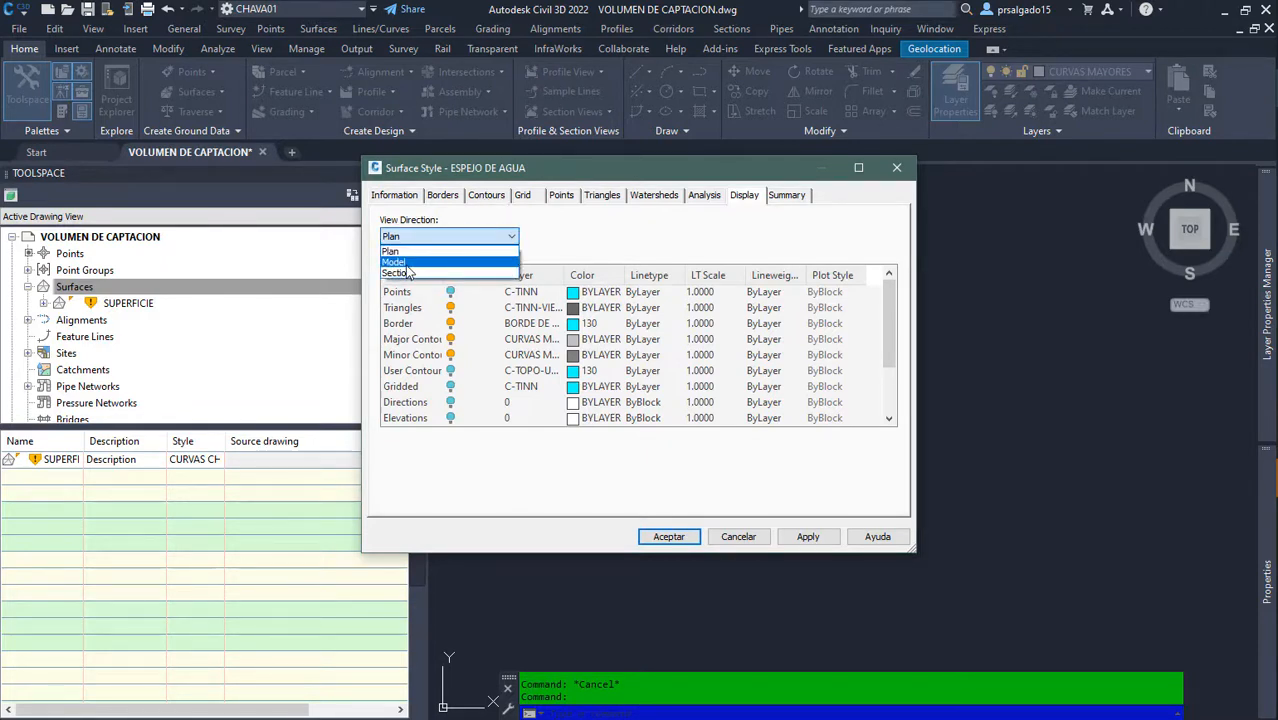
{"action": "left_click", "coordinate": [398, 262]}
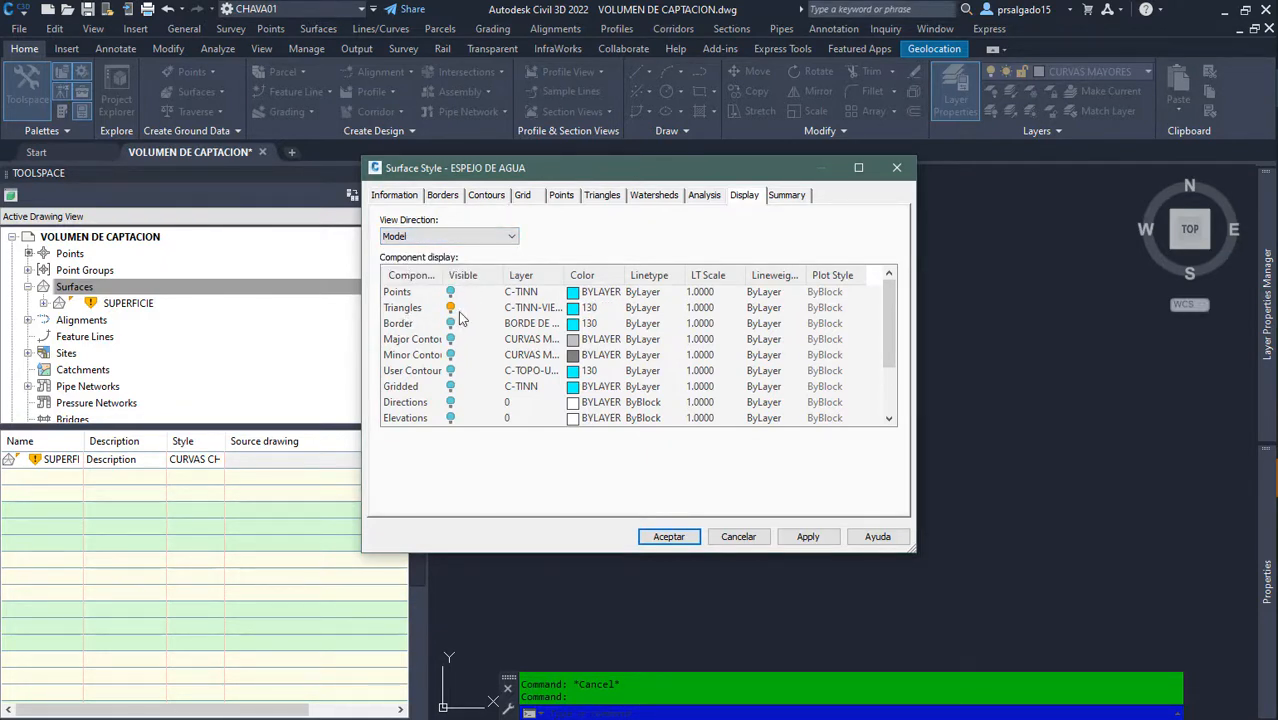
{"action": "left_click", "coordinate": [451, 371]}
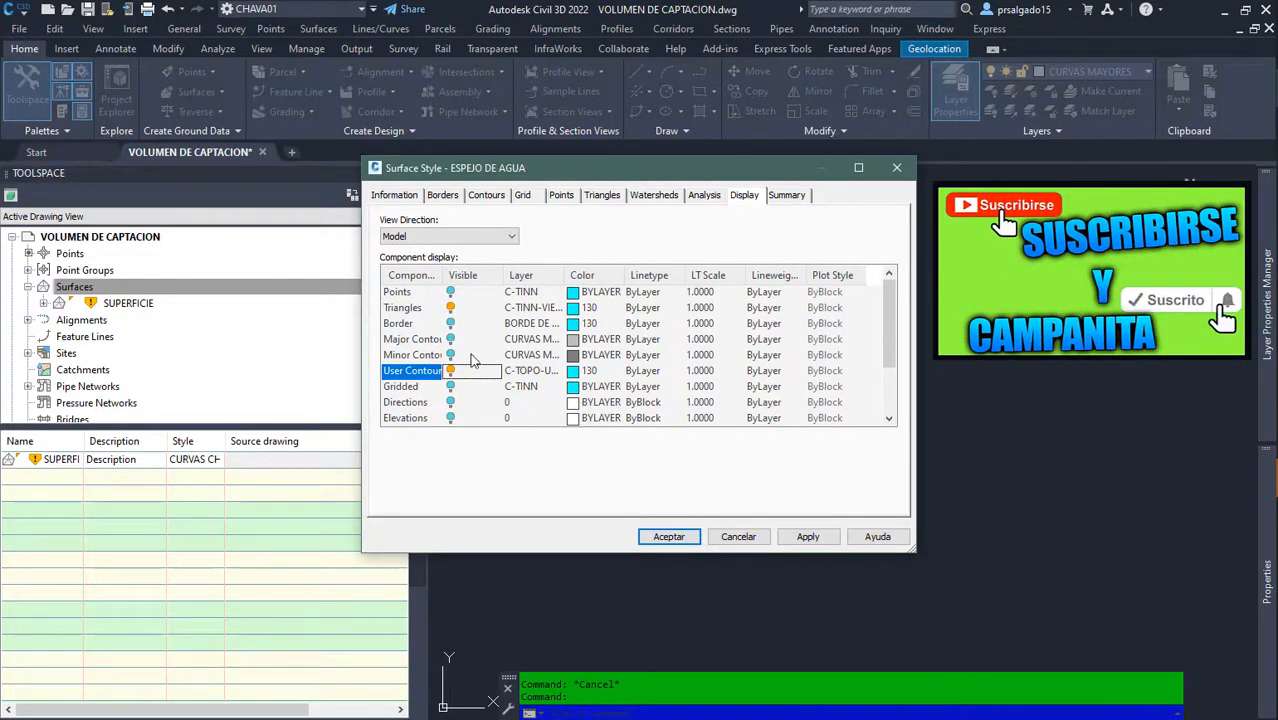
{"action": "left_click", "coordinate": [450, 371]}
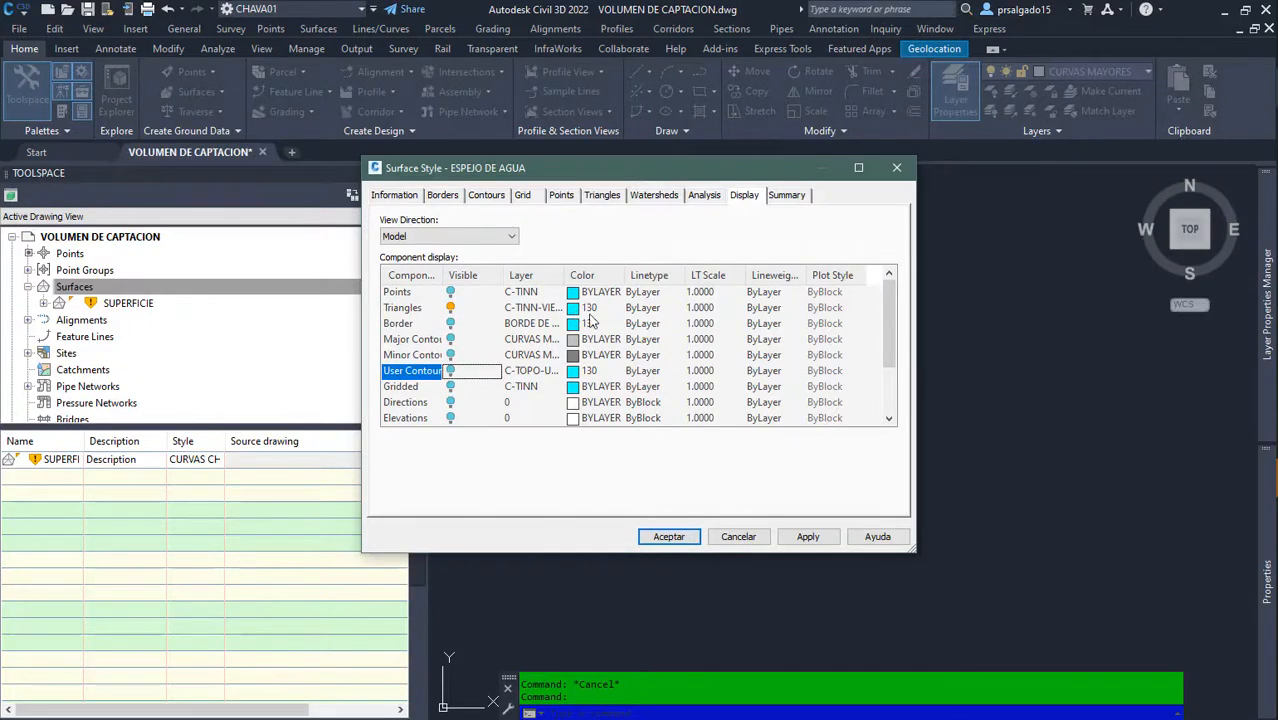
{"action": "left_click", "coordinate": [670, 537]}
{"action": "left_click", "coordinate": [409, 254]}
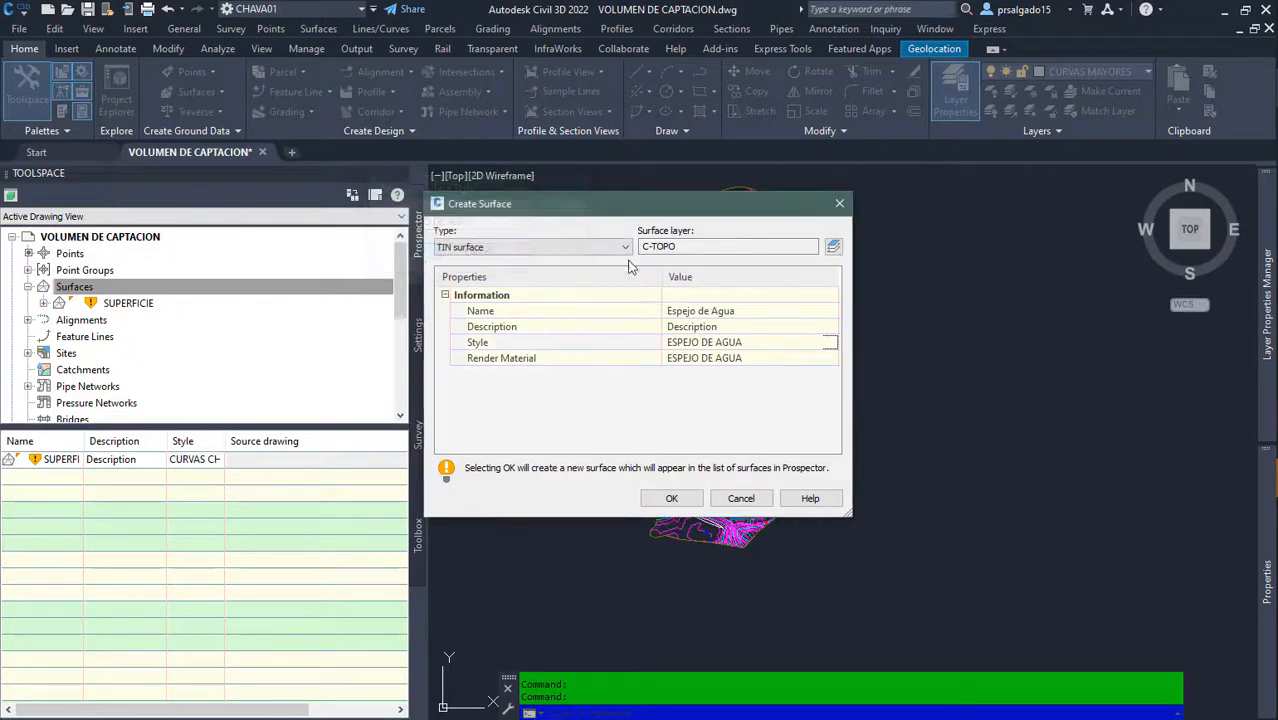
{"action": "left_click", "coordinate": [672, 499]}
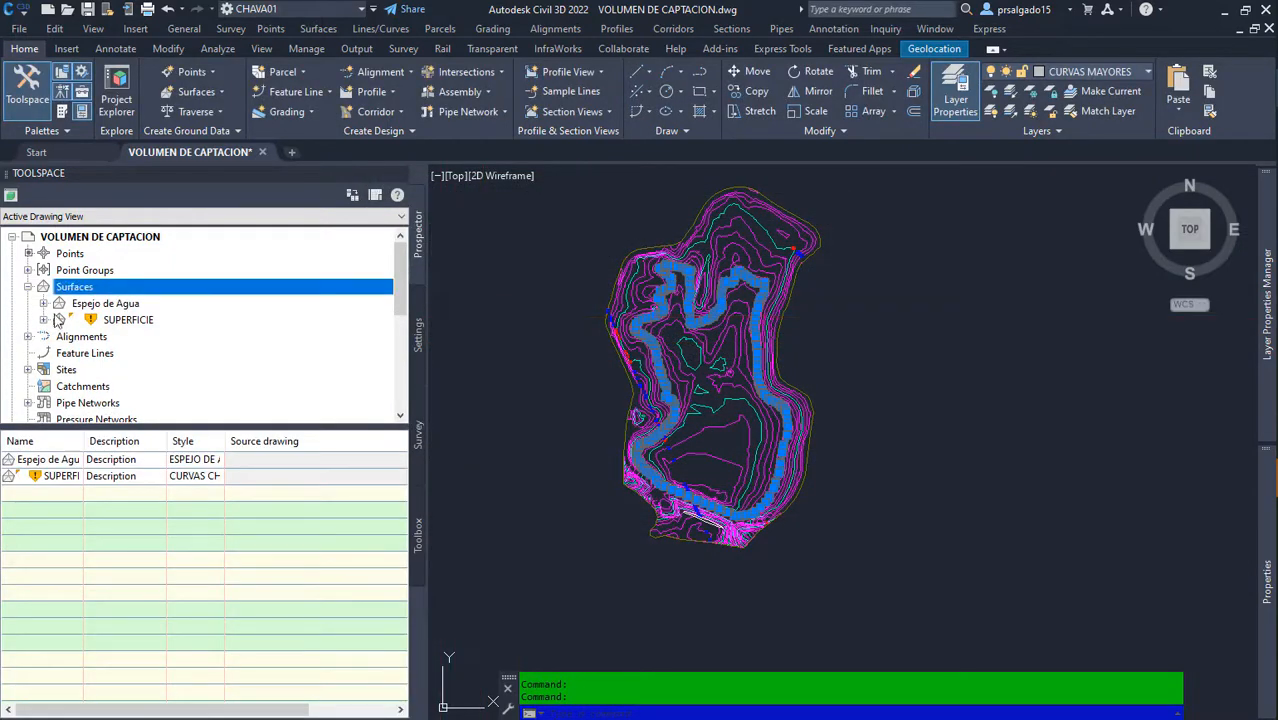
Step: Add the selected contour polyline to the Espejo de Agua surface definition as contour data described ESPEJO DE AGUA, keeping the default factors
{"action": "left_click", "coordinate": [44, 304]}
{"action": "scroll", "coordinate": [212, 303], "scroll_direction": "down", "scroll_amount": 1}
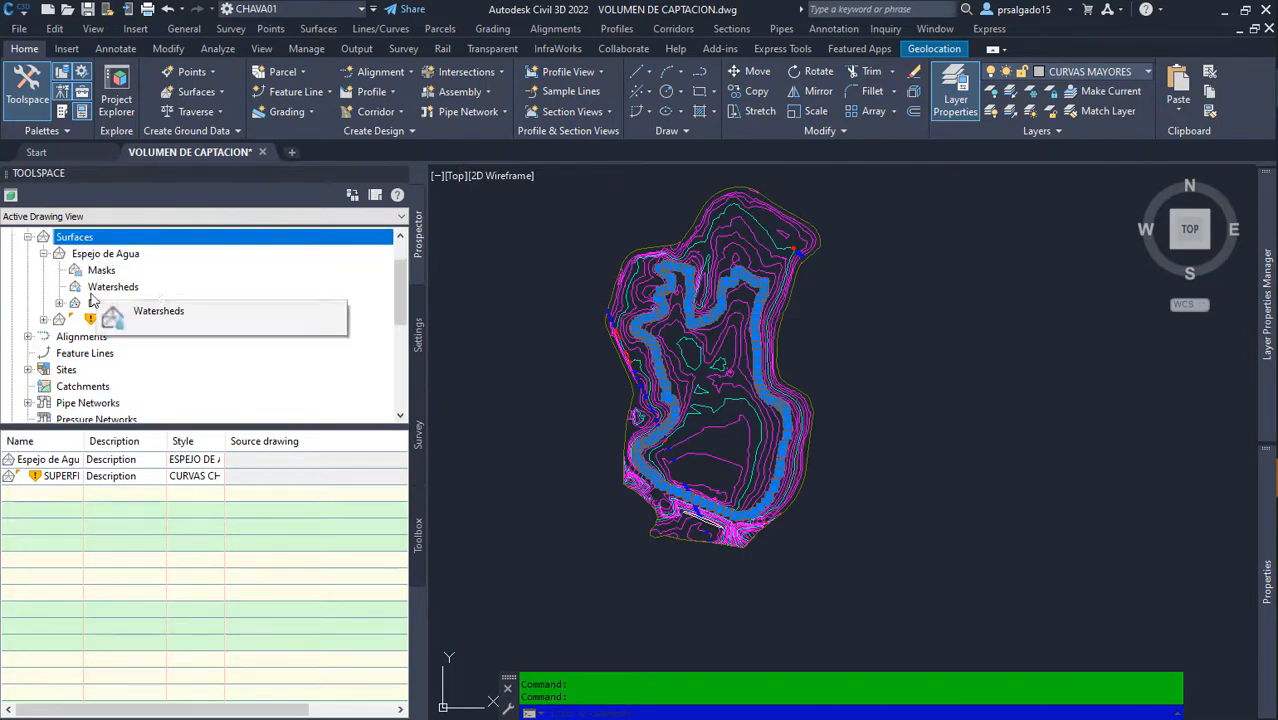
{"action": "left_click", "coordinate": [59, 304]}
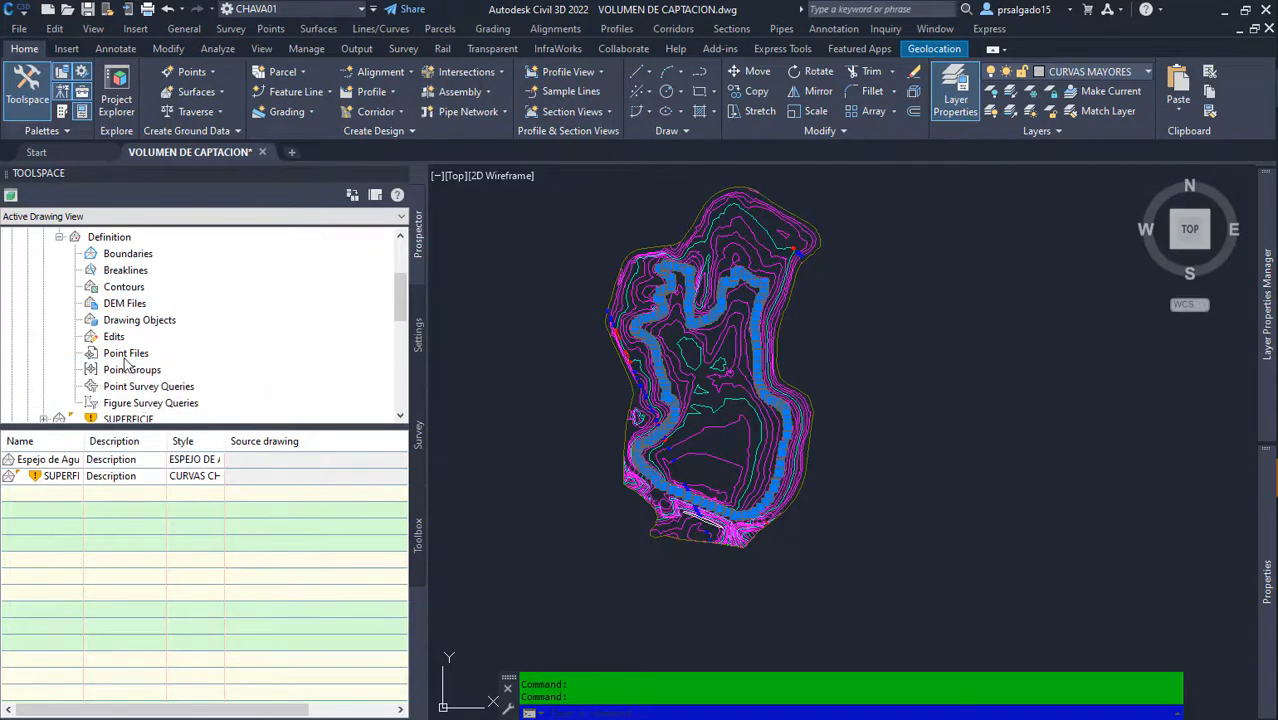
{"action": "left_click", "coordinate": [120, 288]}
{"action": "right_click", "coordinate": [124, 290]}
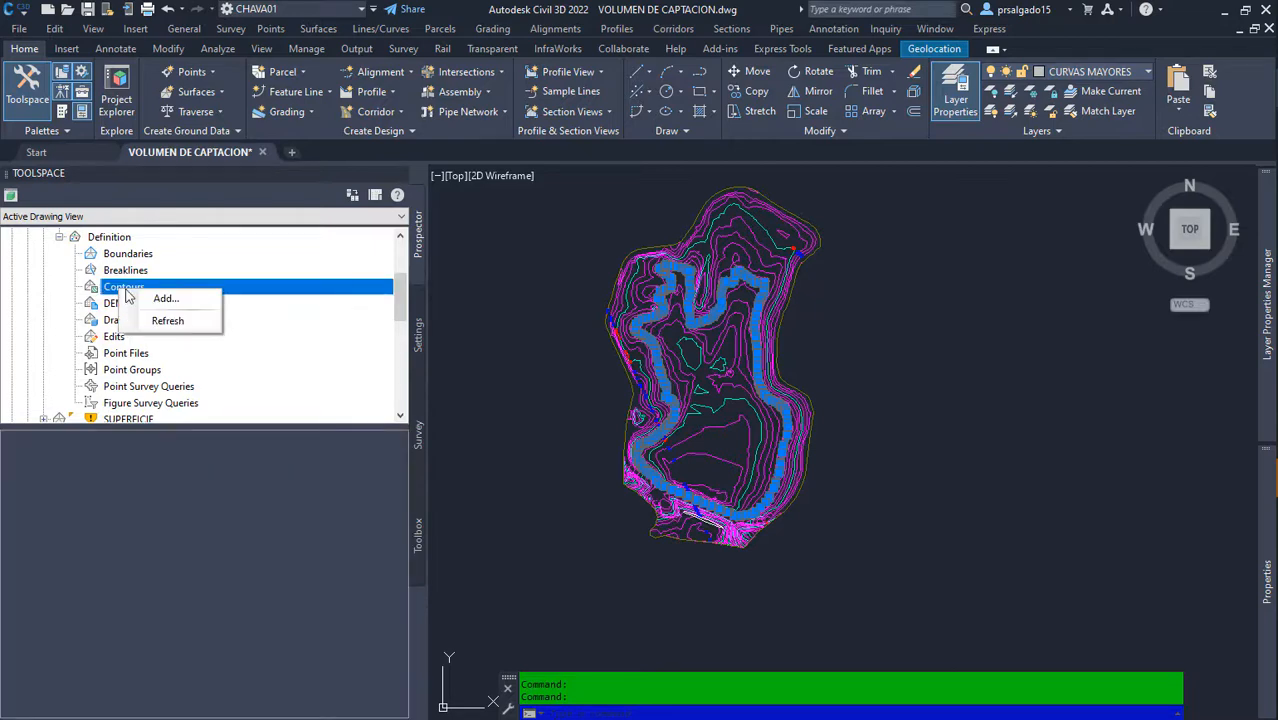
{"action": "left_click", "coordinate": [163, 300]}
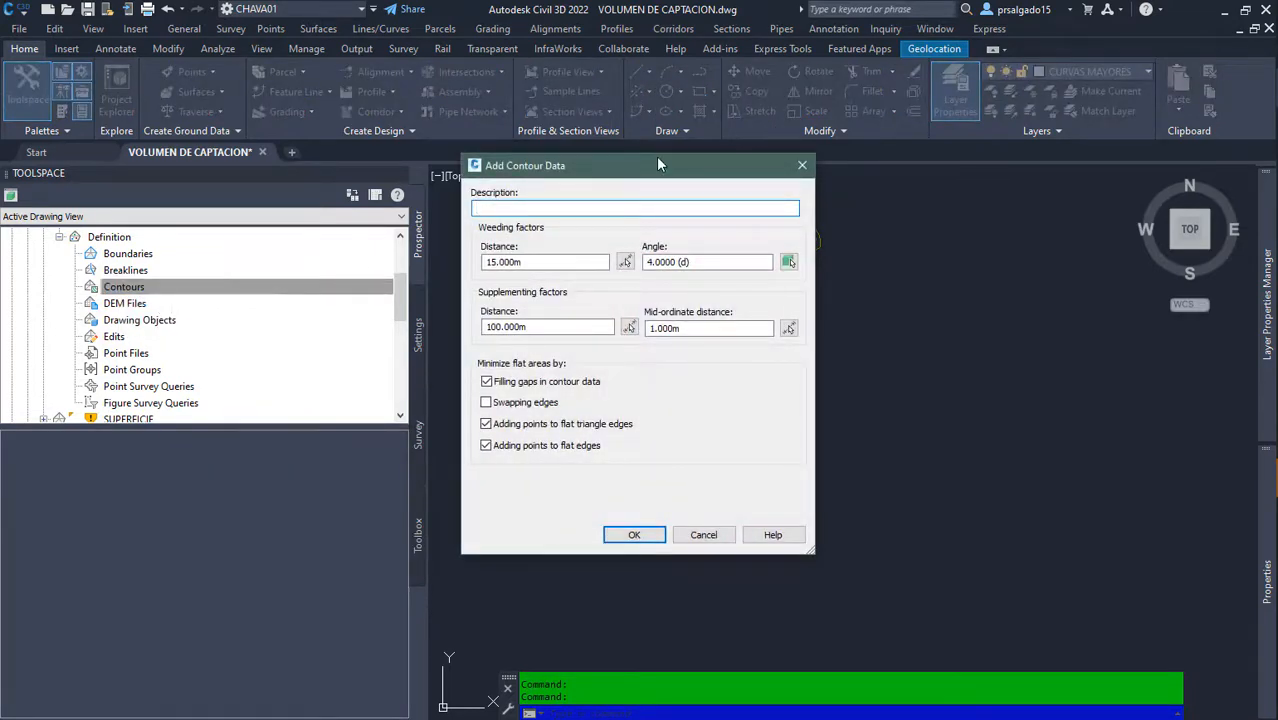
{"action": "left_click_drag", "start_coordinate": [658, 163], "coordinate": [457, 174]}
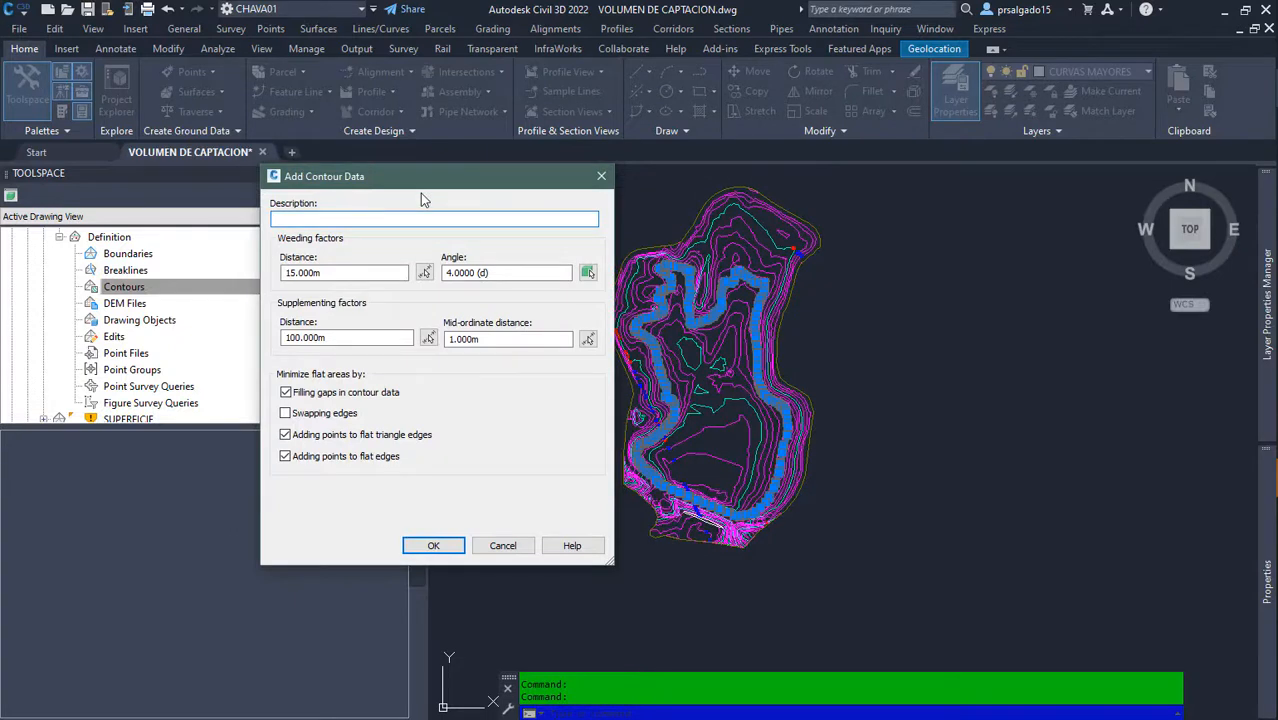
{"action": "type", "text": "ESPEJO DE AGUA"}
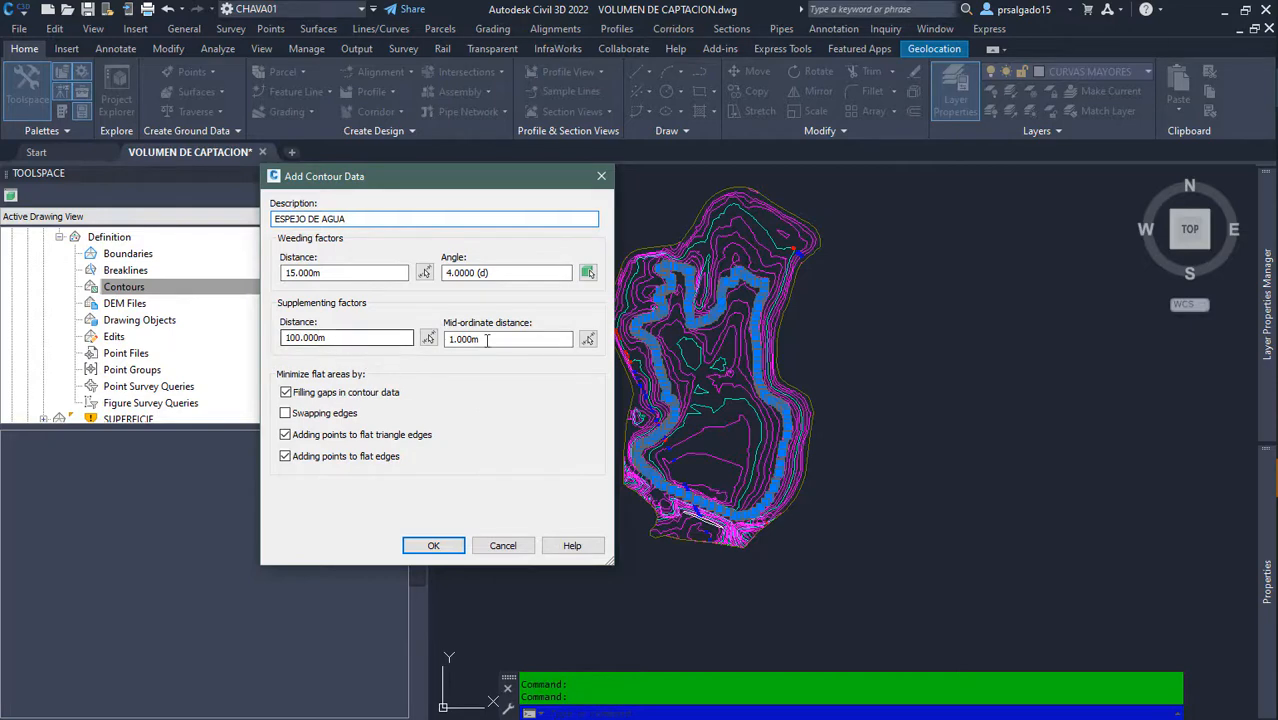
{"action": "left_click", "coordinate": [434, 546]}
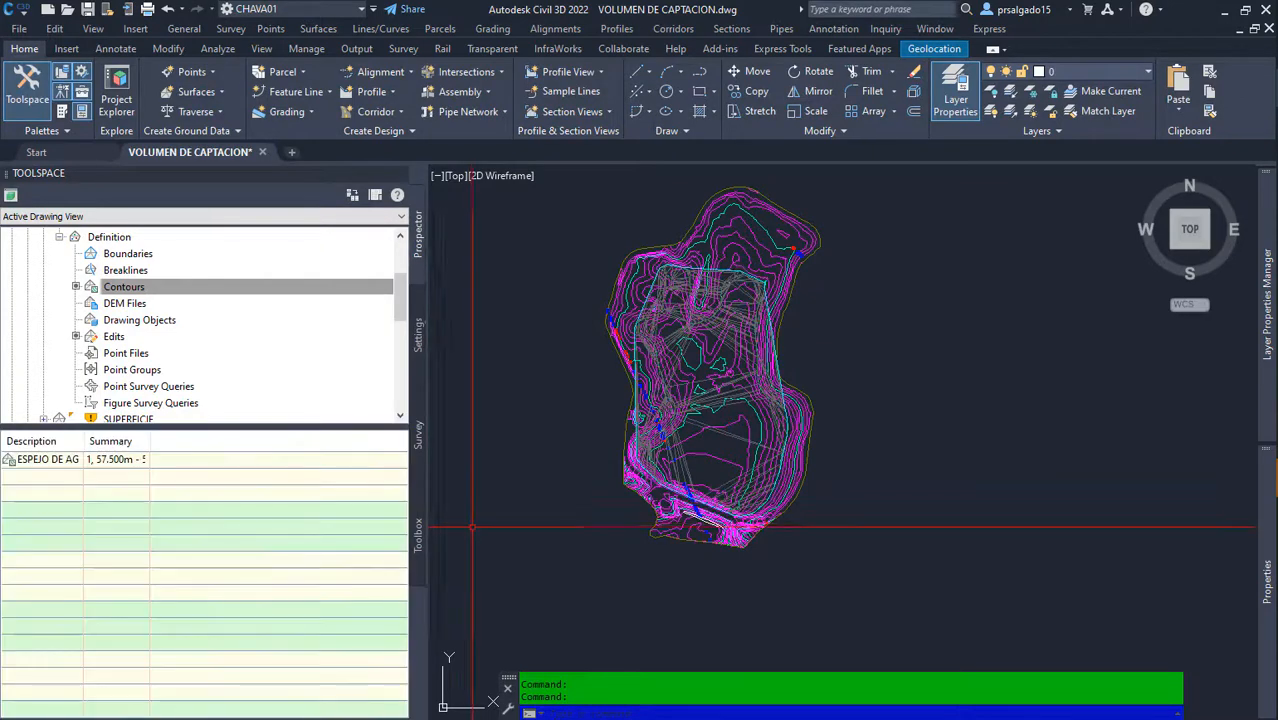
Step: Inspect the Espejo de Agua surface as a shaded 3D model in the Object Viewer, and clear the selection
{"action": "scroll", "coordinate": [710, 405], "scroll_direction": "up", "scroll_amount": 2}
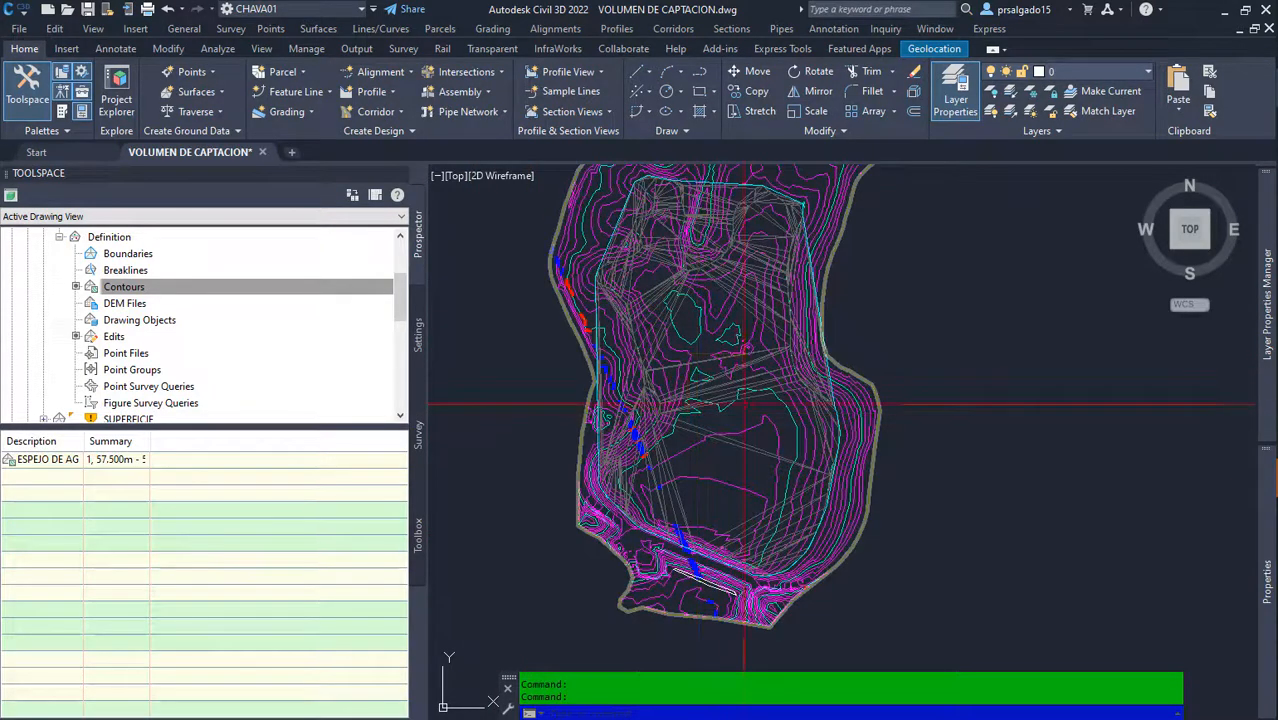
{"action": "left_click", "coordinate": [724, 280]}
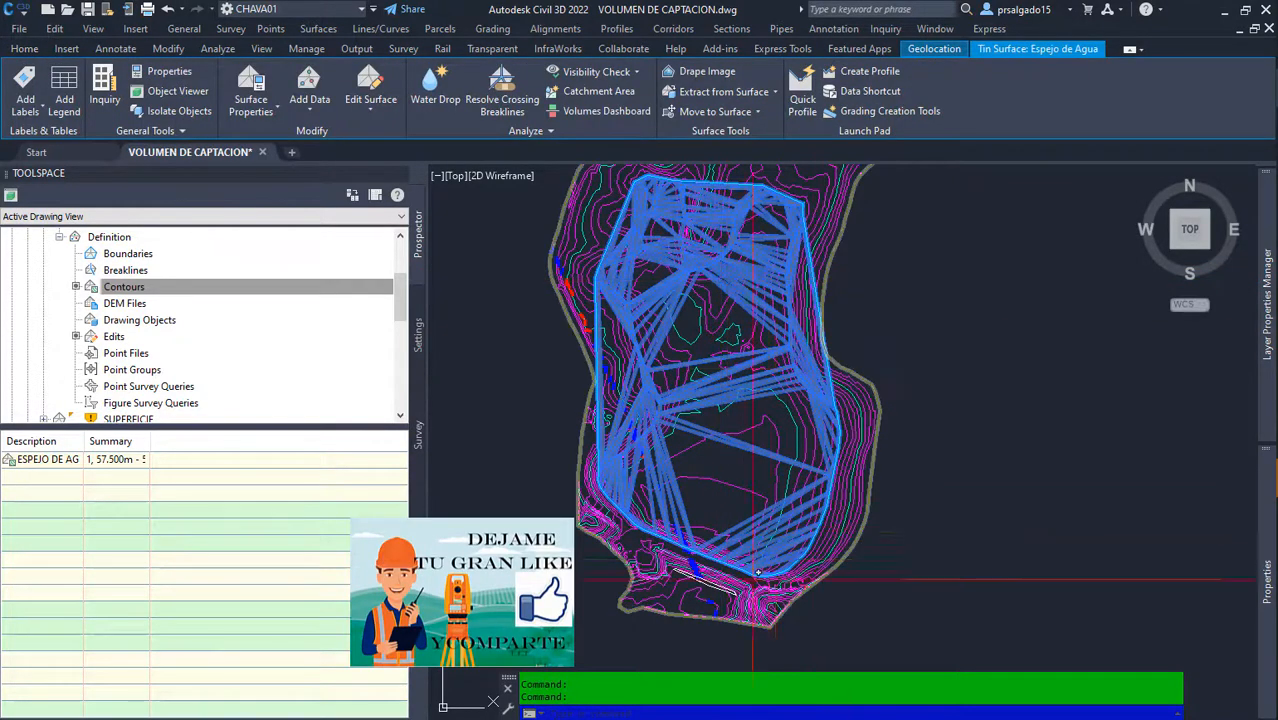
{"action": "right_click", "coordinate": [881, 257]}
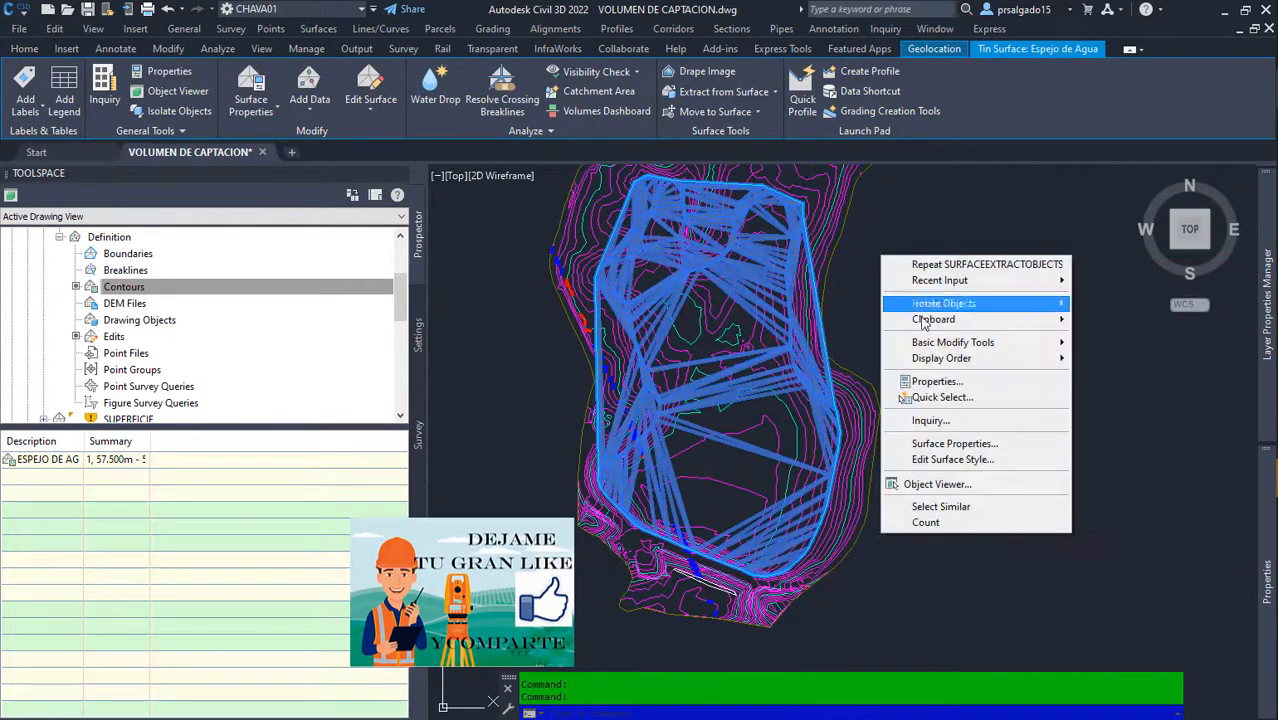
{"action": "left_click", "coordinate": [936, 484]}
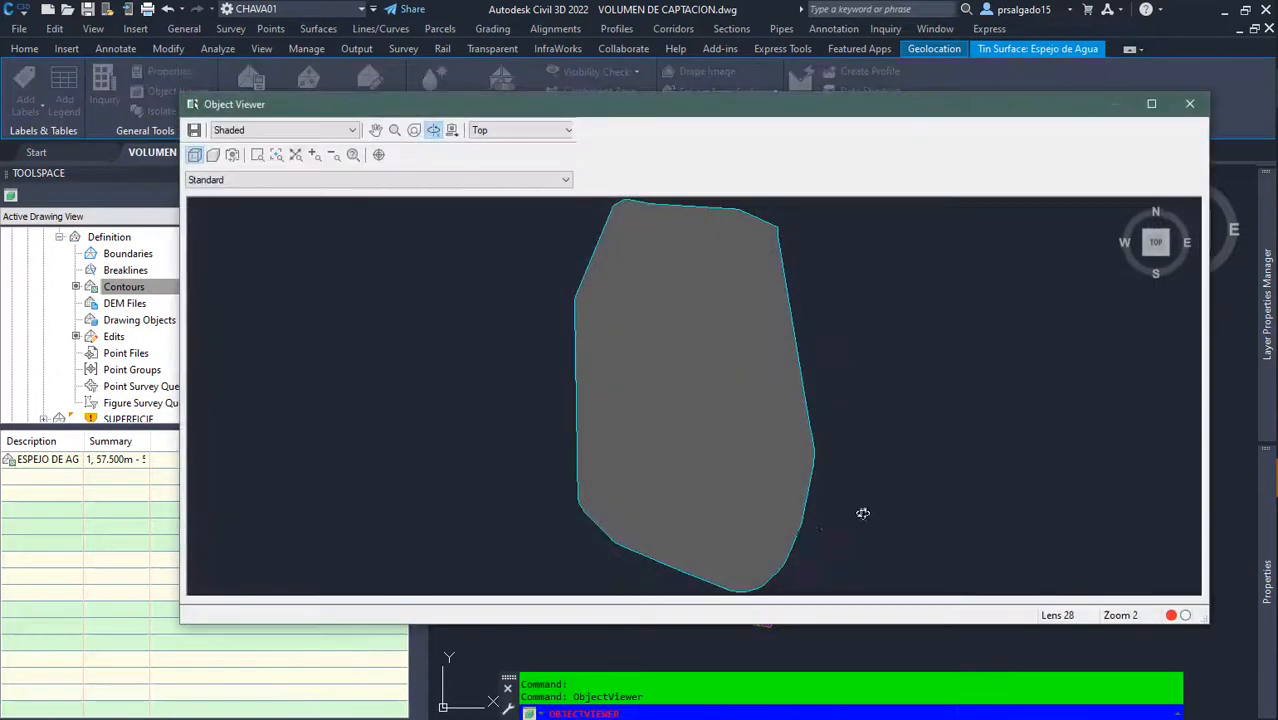
{"action": "mouse_move", "coordinate": [863, 513]}
{"action": "left_mouse_down"}
{"action": "mouse_move", "coordinate": [628, 434]}
{"action": "mouse_move", "coordinate": [650, 414]}
{"action": "mouse_move", "coordinate": [650, 437]}
{"action": "mouse_move", "coordinate": [672, 454]}
{"action": "mouse_move", "coordinate": [696, 434]}
{"action": "mouse_move", "coordinate": [494, 419]}
{"action": "mouse_move", "coordinate": [553, 451]}
{"action": "mouse_move", "coordinate": [739, 484]}
{"action": "mouse_move", "coordinate": [742, 525]}
{"action": "mouse_move", "coordinate": [559, 476]}
{"action": "mouse_move", "coordinate": [534, 428]}
{"action": "mouse_move", "coordinate": [719, 430]}
{"action": "mouse_move", "coordinate": [747, 328]}
{"action": "mouse_move", "coordinate": [692, 342]}
{"action": "mouse_move", "coordinate": [750, 345]}
{"action": "mouse_move", "coordinate": [713, 337]}
{"action": "mouse_move", "coordinate": [741, 334]}
{"action": "mouse_move", "coordinate": [790, 359]}
{"action": "mouse_move", "coordinate": [722, 425]}
{"action": "mouse_move", "coordinate": [779, 409]}
{"action": "mouse_move", "coordinate": [756, 454]}
{"action": "mouse_move", "coordinate": [579, 445]}
{"action": "mouse_move", "coordinate": [679, 462]}
{"action": "mouse_move", "coordinate": [796, 397]}
{"action": "mouse_move", "coordinate": [690, 428]}
{"action": "mouse_move", "coordinate": [790, 414]}
{"action": "mouse_move", "coordinate": [757, 418]}
{"action": "left_mouse_up"}
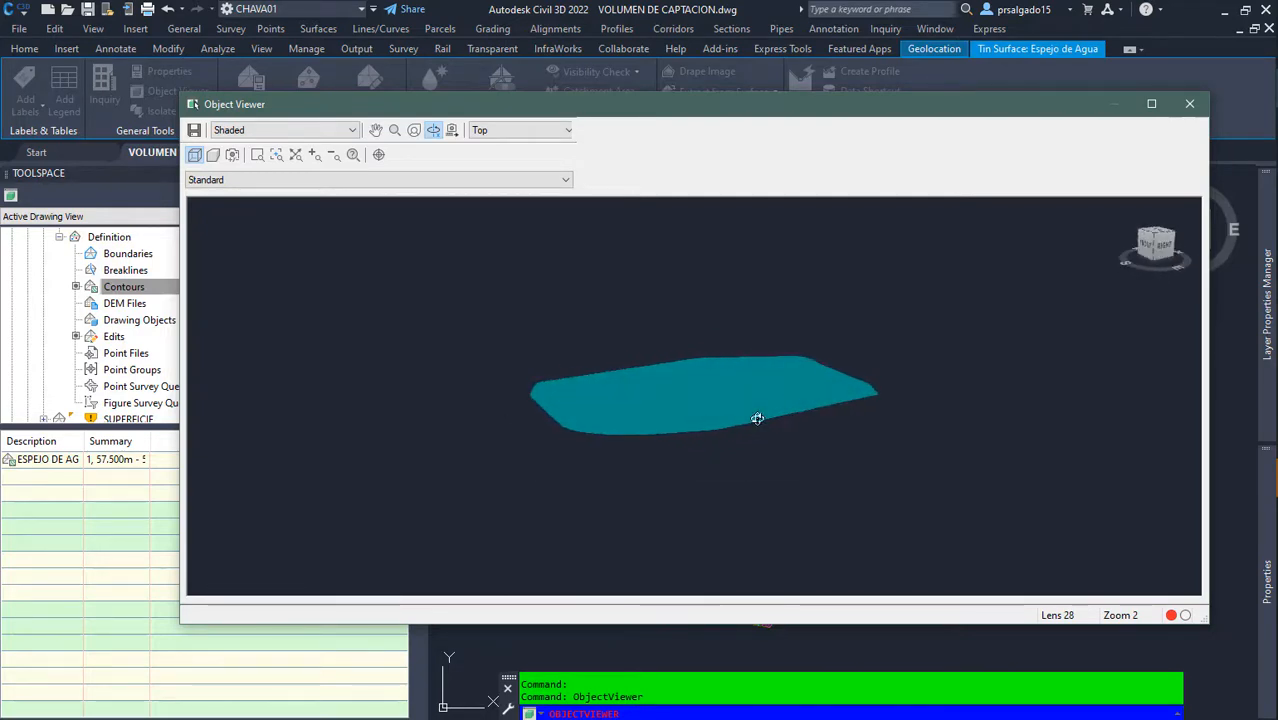
{"action": "left_click", "coordinate": [1189, 104]}
{"action": "key", "text": "Escape"}
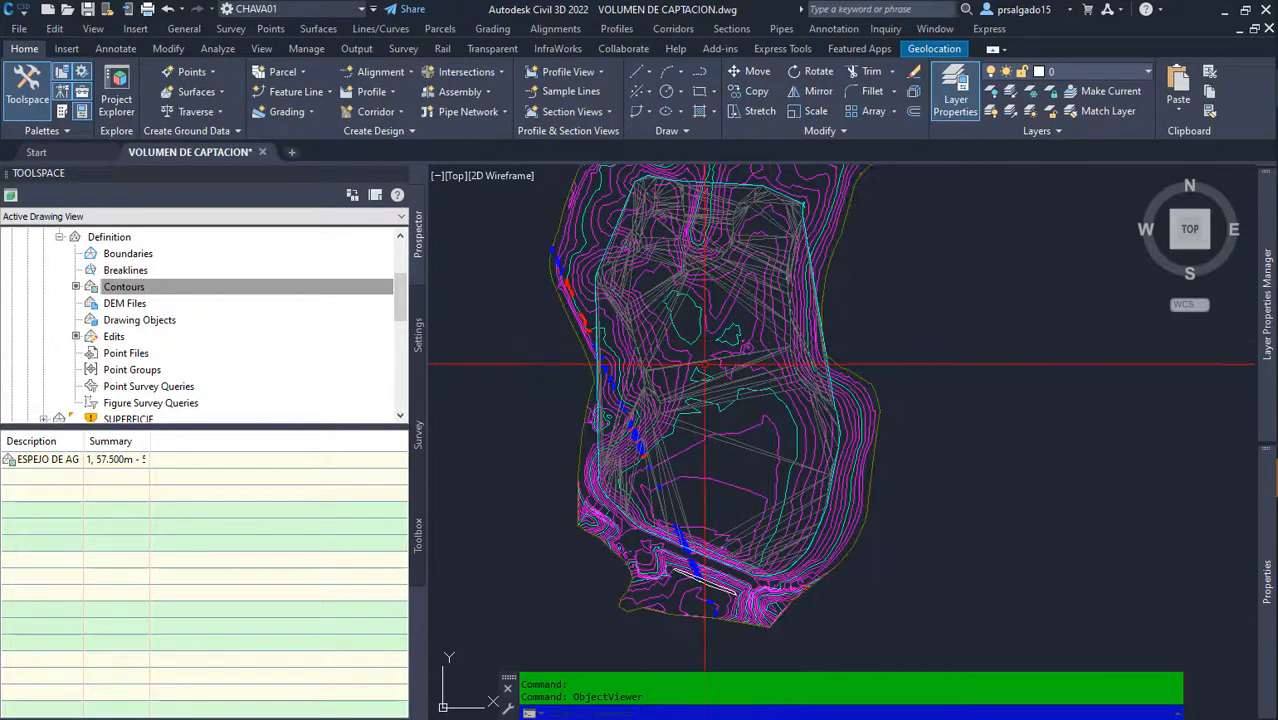
Step: Use Delete Line on the Espejo de Agua surface to remove the triangle edges outside the 57.50 contour on the reservoir's west side
{"action": "left_click", "coordinate": [782, 363]}
{"action": "scroll", "coordinate": [702, 340], "scroll_direction": "up", "scroll_amount": 5}
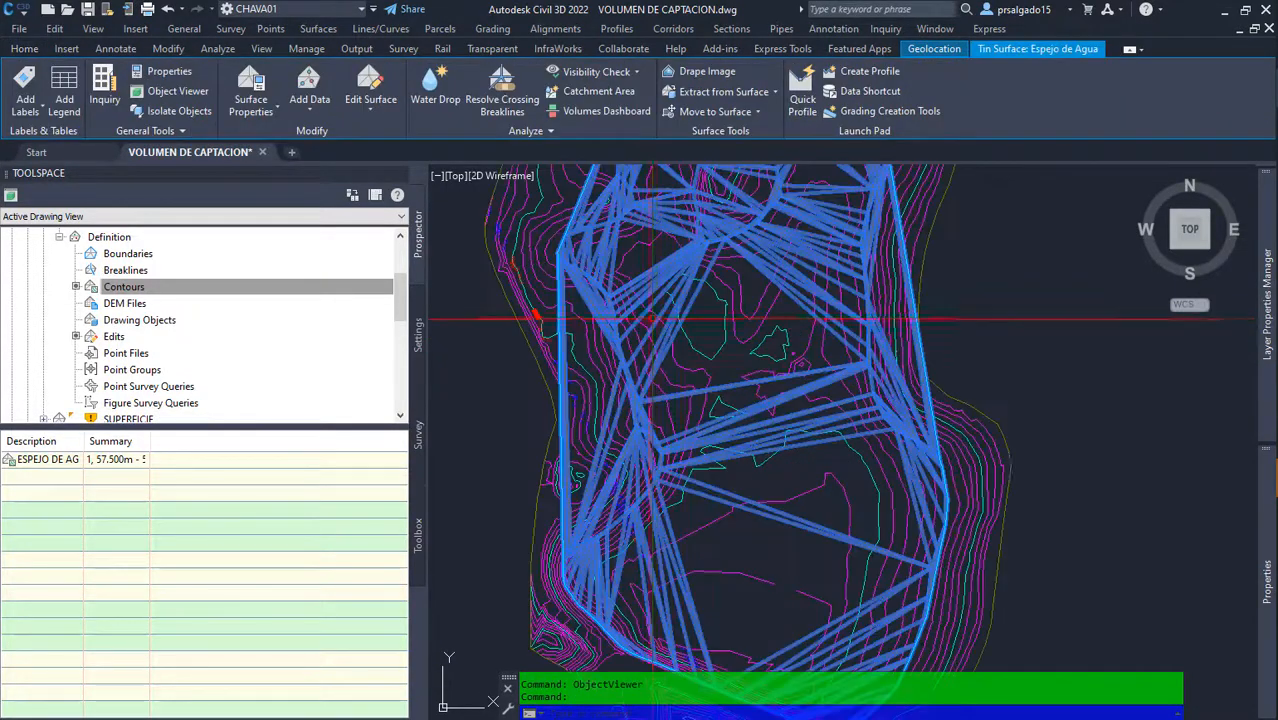
{"action": "scroll", "coordinate": [702, 340], "scroll_direction": "up", "scroll_amount": 8}
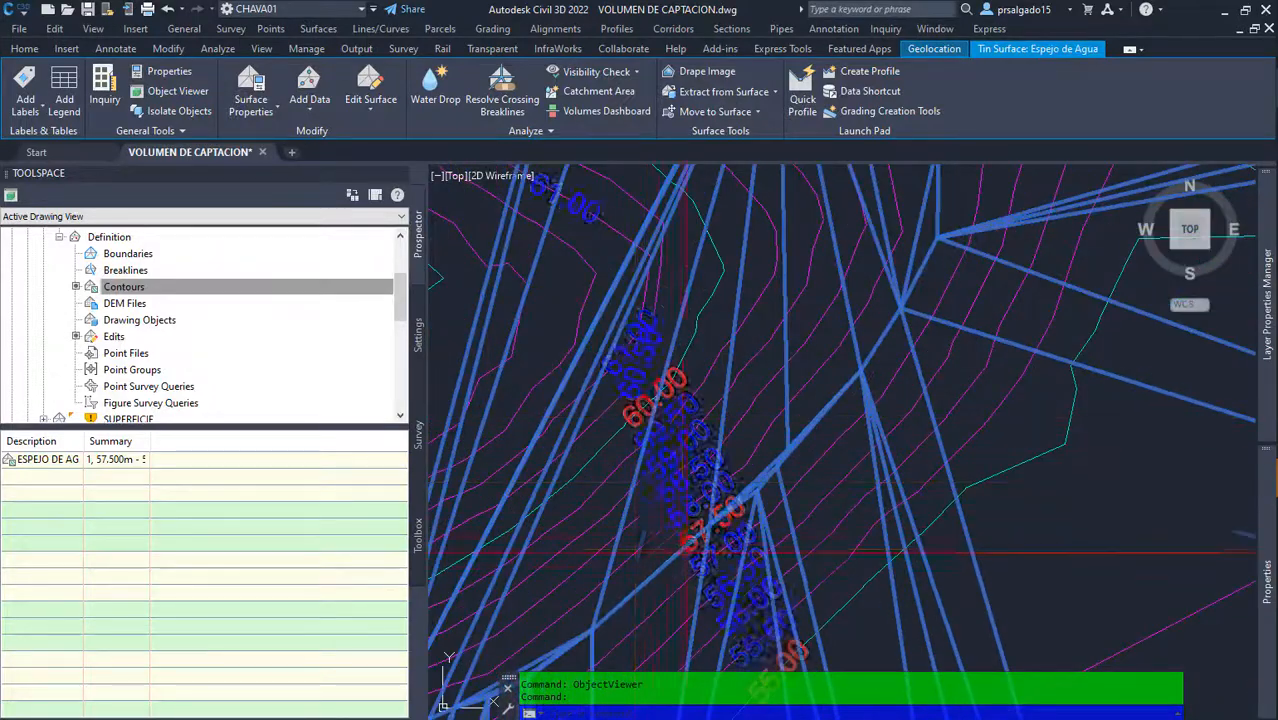
{"action": "scroll", "coordinate": [686, 551], "scroll_direction": "down", "scroll_amount": 3}
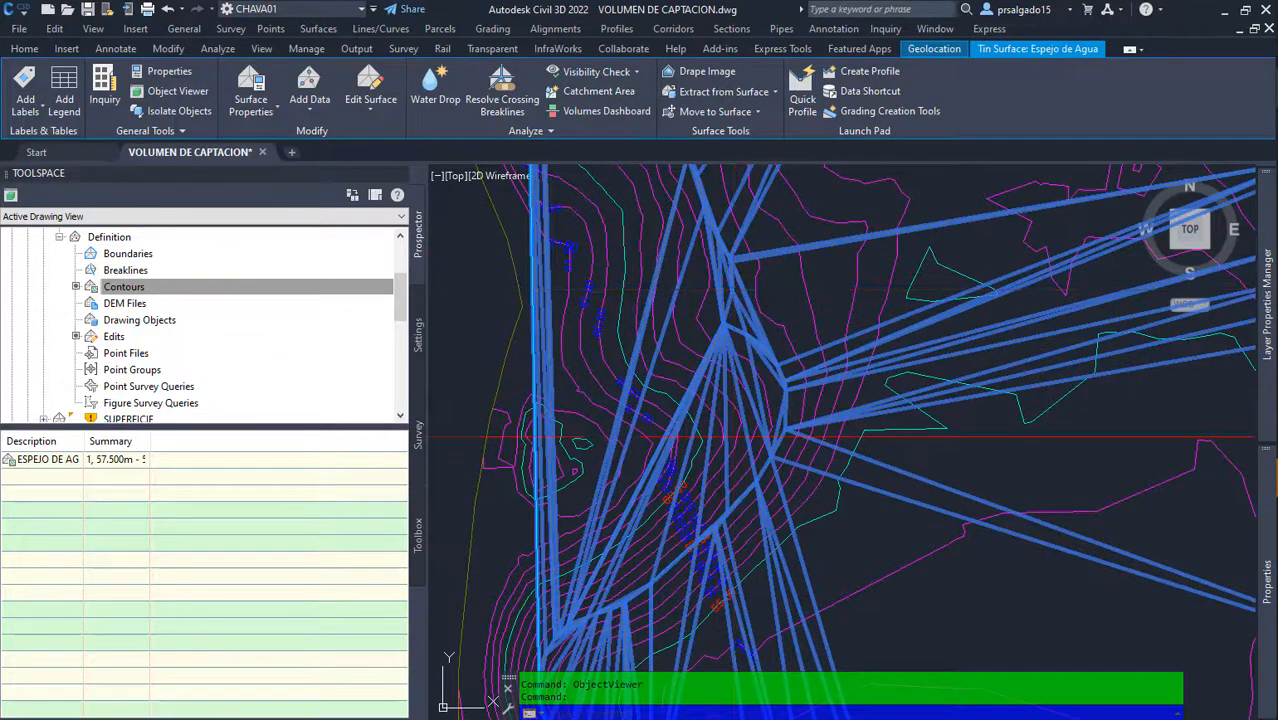
{"action": "scroll", "coordinate": [611, 418], "scroll_direction": "down", "scroll_amount": 3}
{"action": "scroll", "coordinate": [656, 381], "scroll_direction": "up", "scroll_amount": 2}
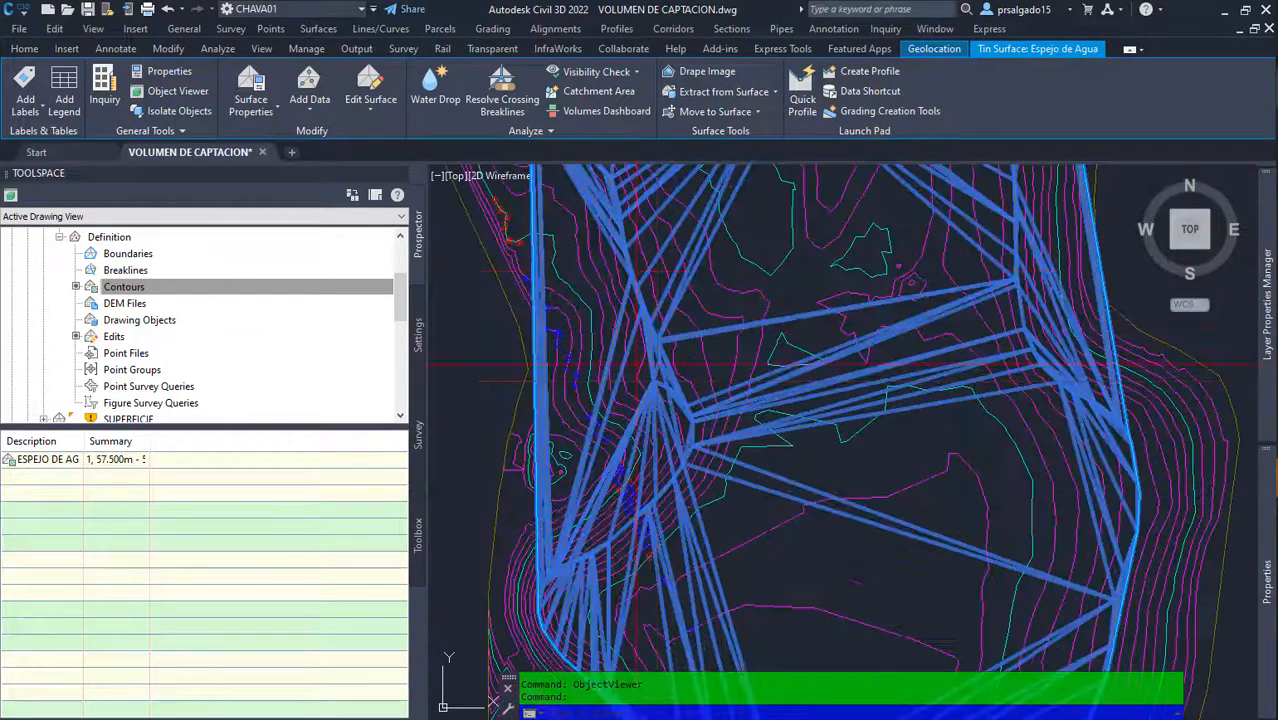
{"action": "left_click", "coordinate": [373, 114]}
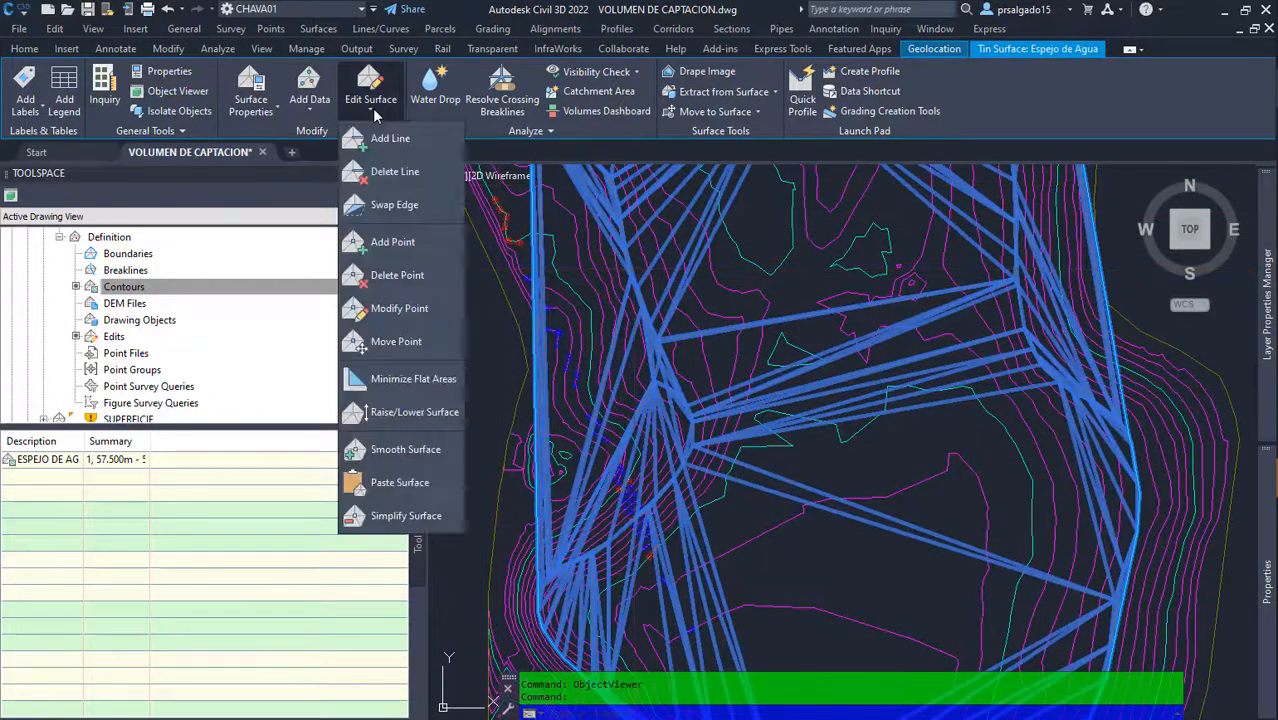
{"action": "left_click", "coordinate": [385, 172]}
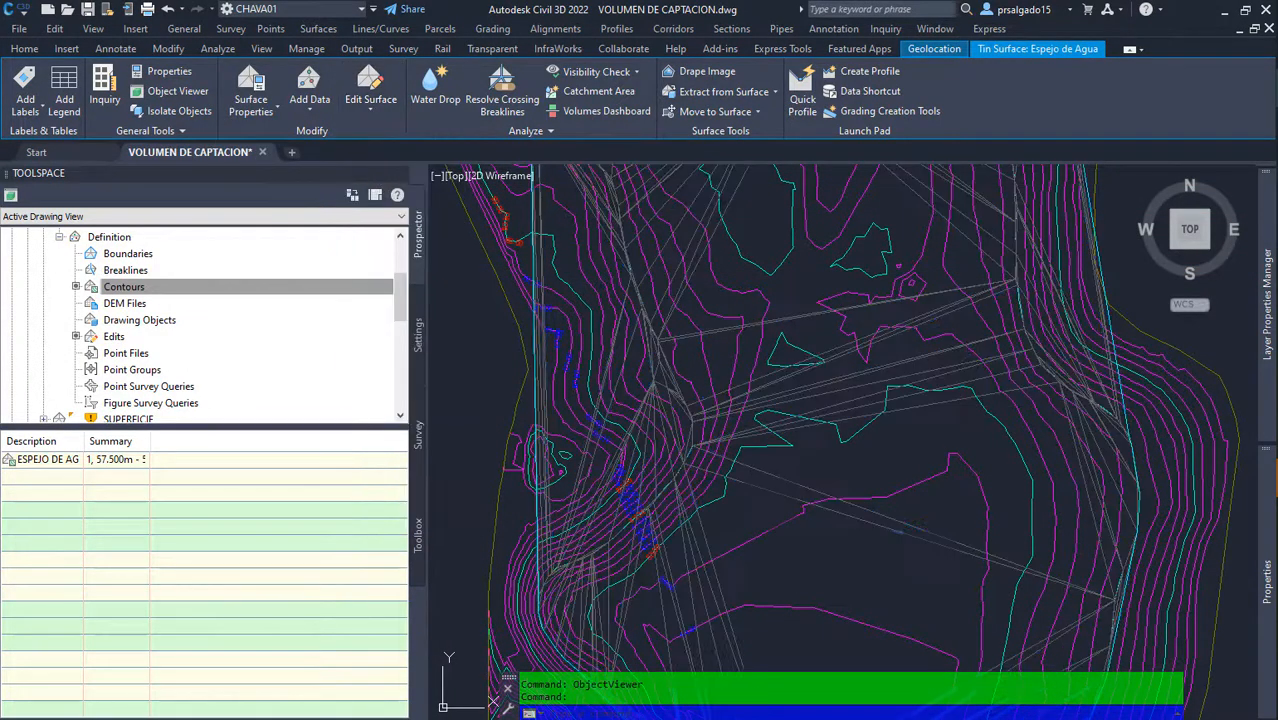
{"action": "scroll", "coordinate": [655, 478], "scroll_direction": "up", "scroll_amount": 2}
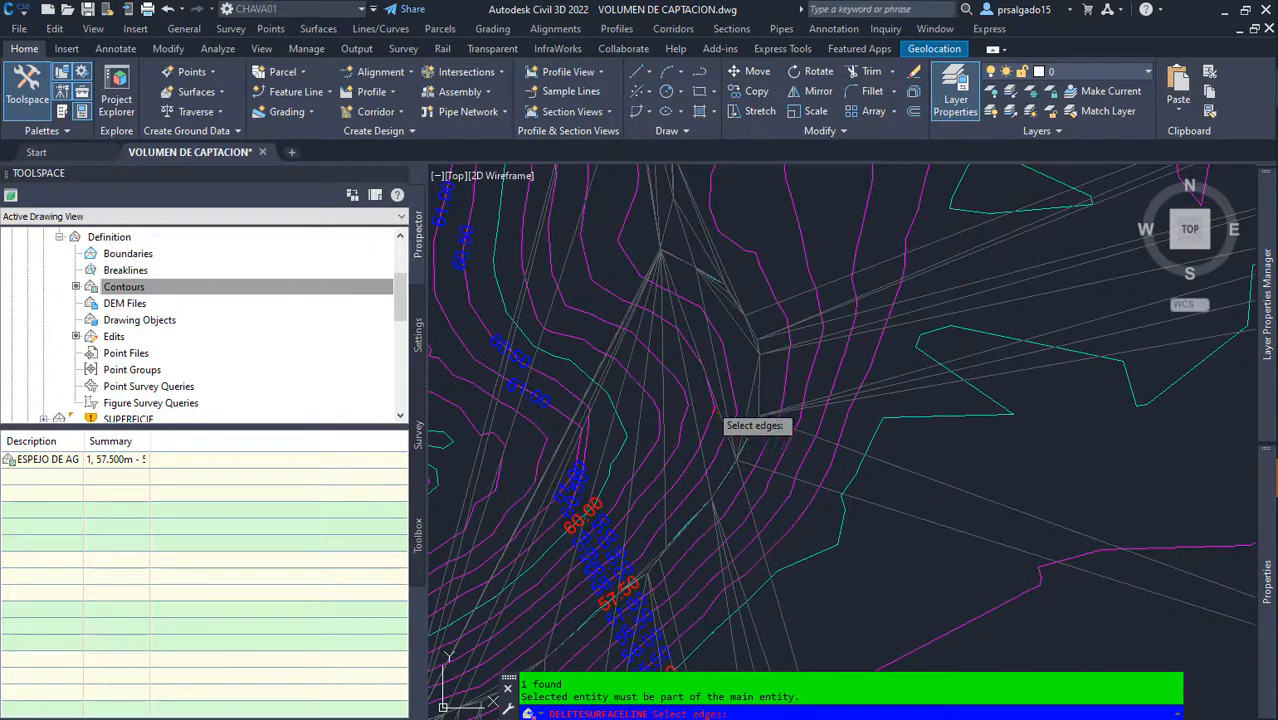
{"action": "left_click", "coordinate": [628, 392]}
{"action": "scroll", "coordinate": [488, 280], "scroll_direction": "down", "scroll_amount": 3}
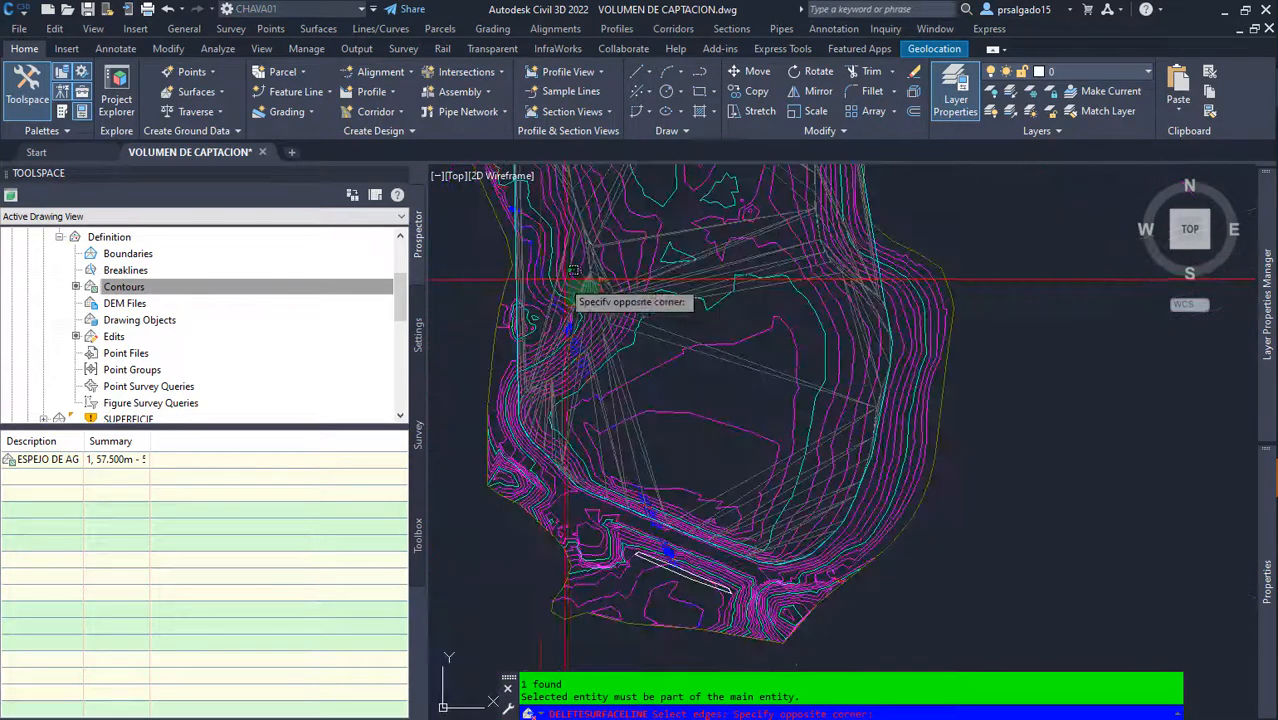
{"action": "left_click", "coordinate": [490, 290]}
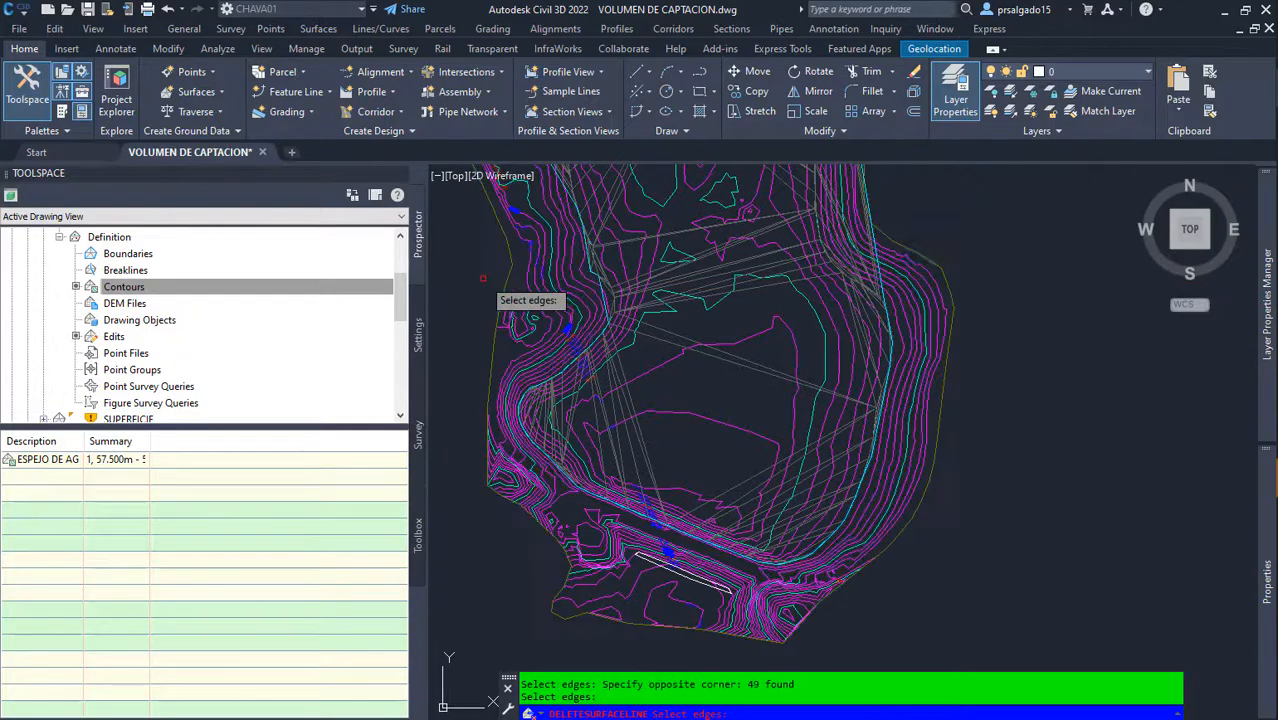
Step: Delete the Espejo de Agua triangle edges lying outside the 57.50 contour at the inward bend midway along the west bank
{"action": "scroll", "coordinate": [585, 290], "scroll_direction": "up", "scroll_amount": 3}
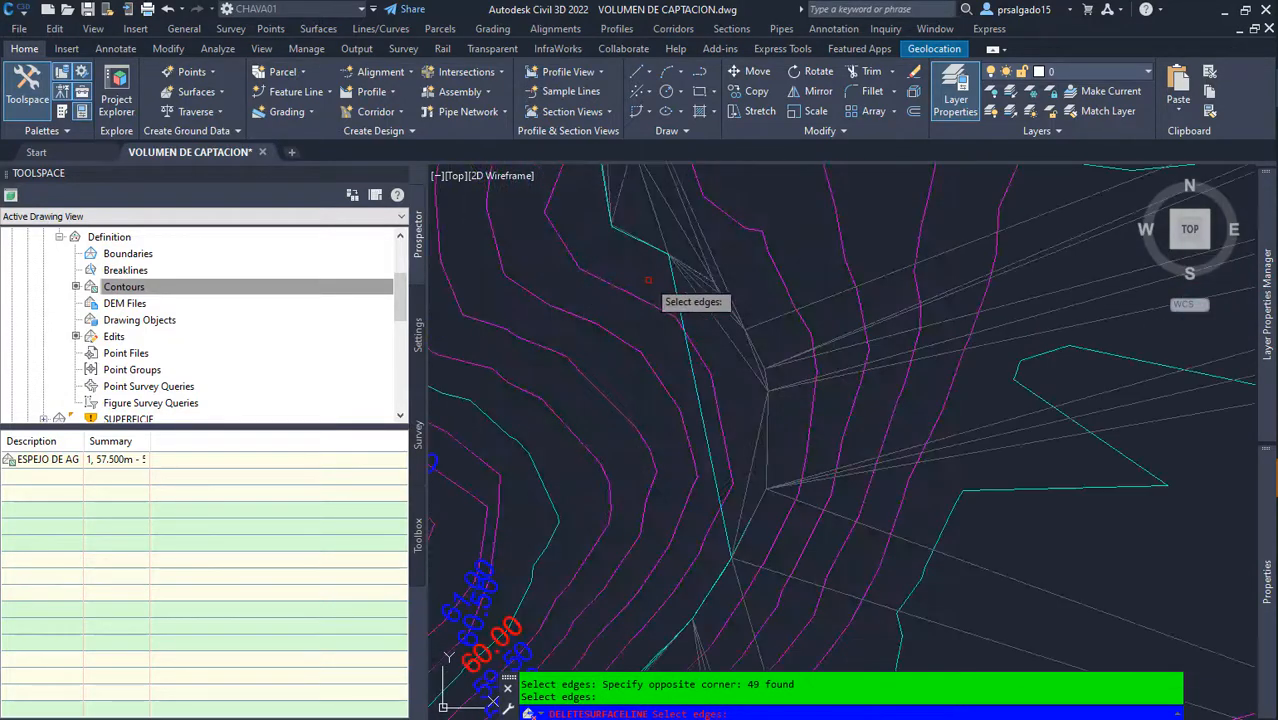
{"action": "scroll", "coordinate": [674, 385], "scroll_direction": "up", "scroll_amount": 2}
{"action": "scroll", "coordinate": [670, 405], "scroll_direction": "down", "scroll_amount": 2}
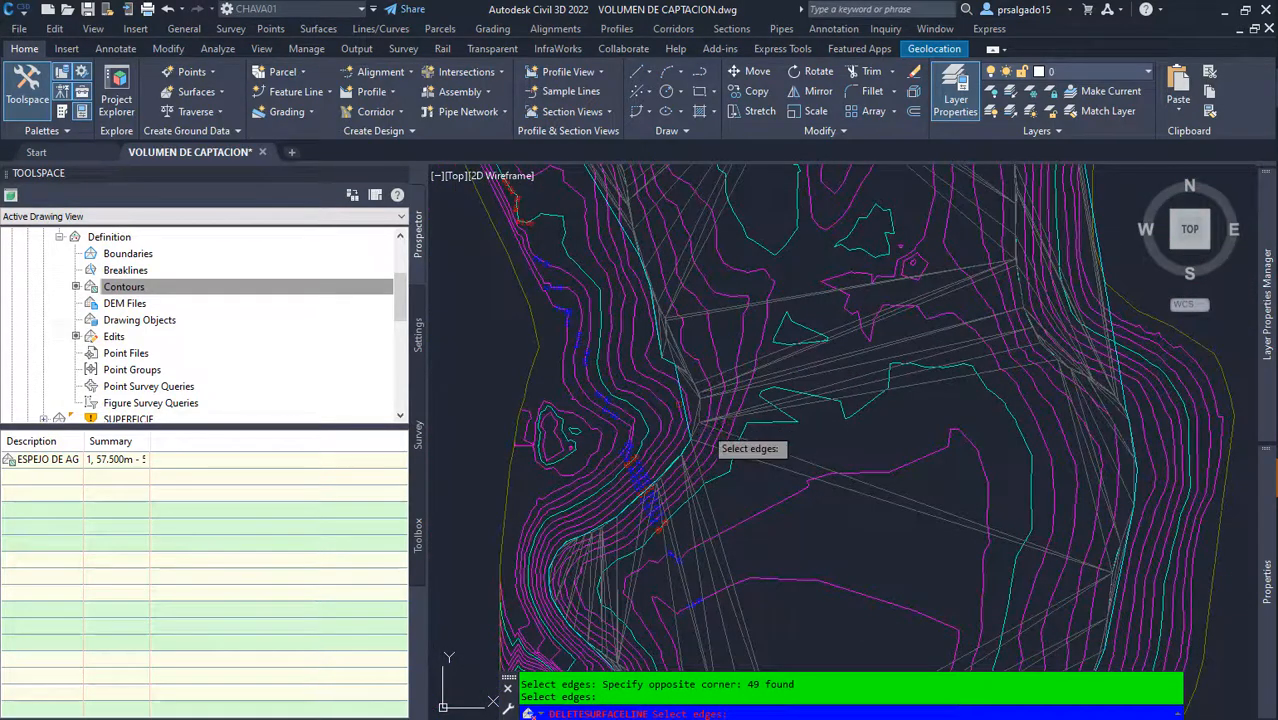
{"action": "scroll", "coordinate": [702, 424], "scroll_direction": "up", "scroll_amount": 4}
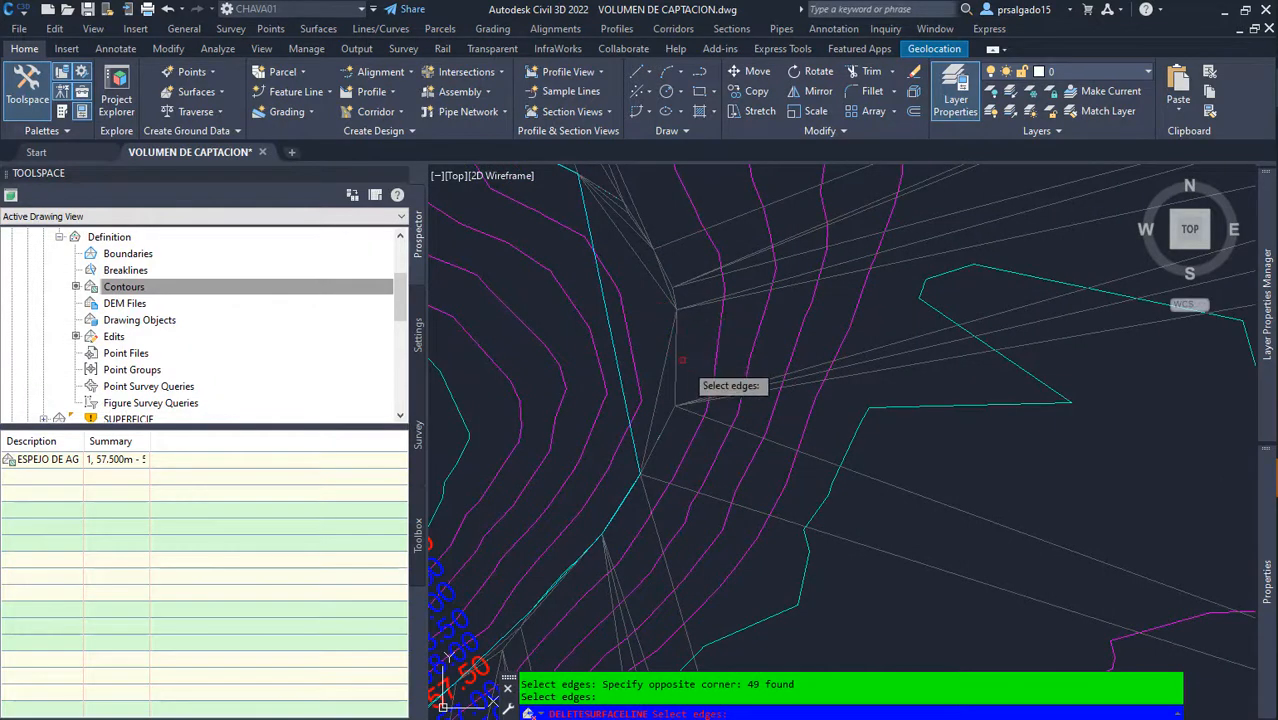
{"action": "scroll", "coordinate": [691, 317], "scroll_direction": "down", "scroll_amount": 2}
{"action": "scroll", "coordinate": [702, 392], "scroll_direction": "up", "scroll_amount": 2}
{"action": "scroll", "coordinate": [695, 365], "scroll_direction": "down", "scroll_amount": 2}
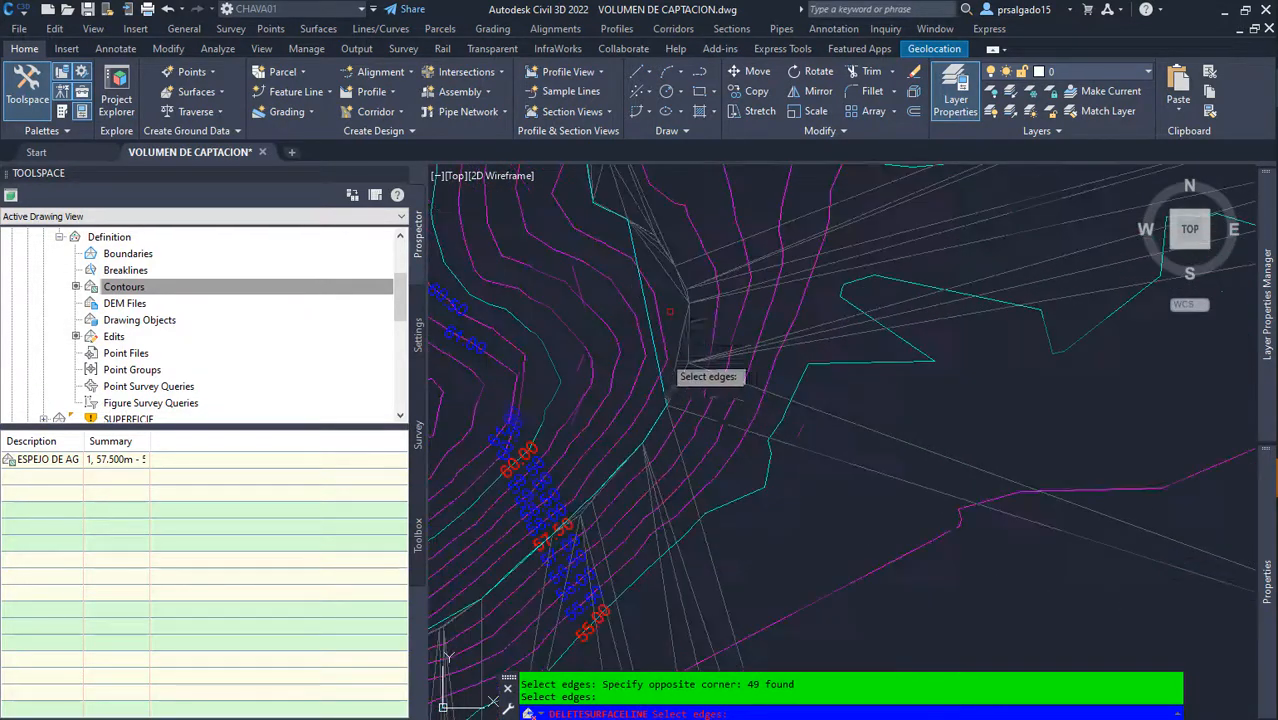
{"action": "scroll", "coordinate": [673, 327], "scroll_direction": "up", "scroll_amount": 1}
{"action": "left_click", "coordinate": [668, 296]}
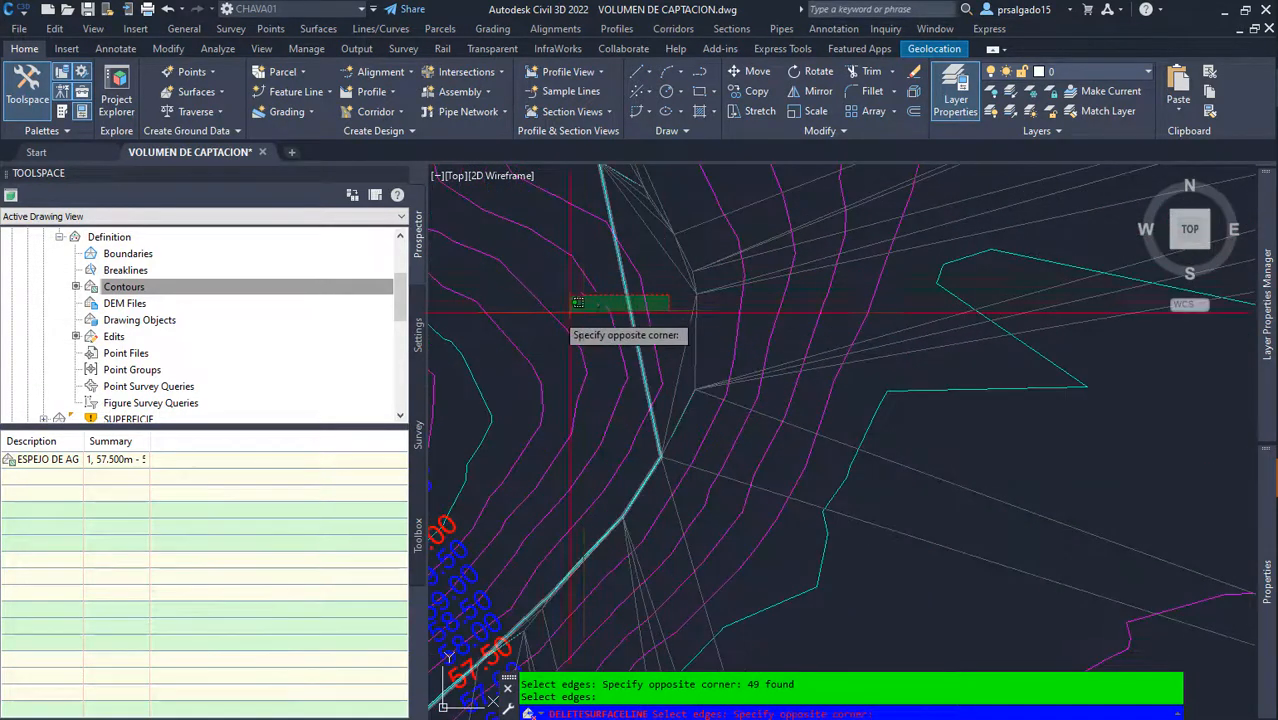
{"action": "left_click", "coordinate": [553, 313]}
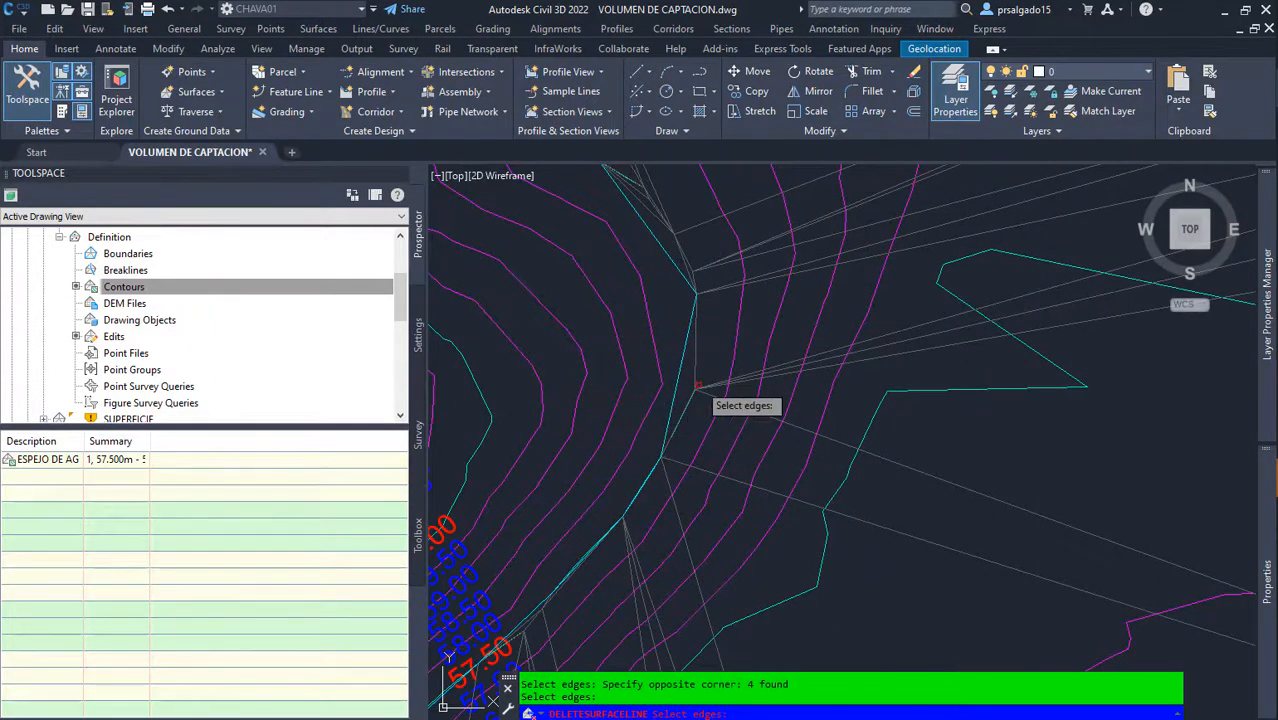
{"action": "scroll", "coordinate": [697, 385], "scroll_direction": "up", "scroll_amount": 2}
{"action": "left_click", "coordinate": [601, 350]}
{"action": "key", "text": "Return"}
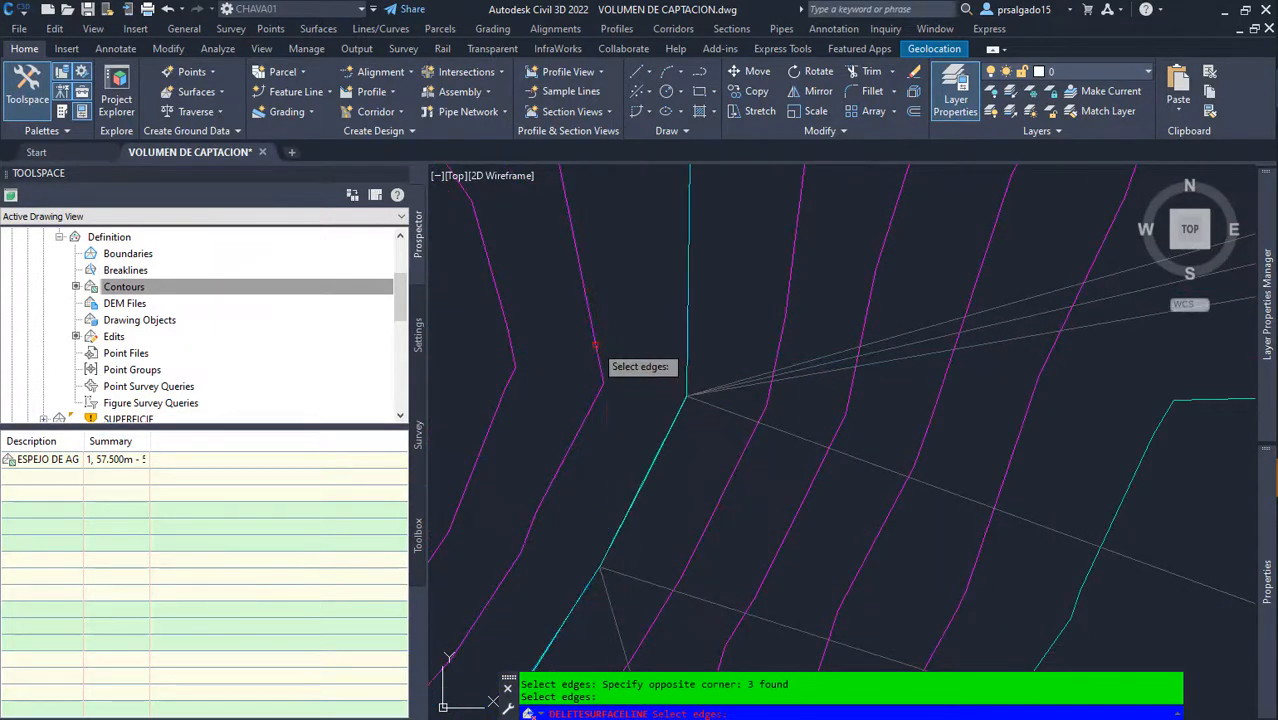
Step: Delete the triangle edges that cross the small knoll outside the 57.50 contour on the northwest bank
{"action": "scroll", "coordinate": [598, 484], "scroll_direction": "down", "scroll_amount": 5}
{"action": "scroll", "coordinate": [567, 399], "scroll_direction": "up", "scroll_amount": 6}
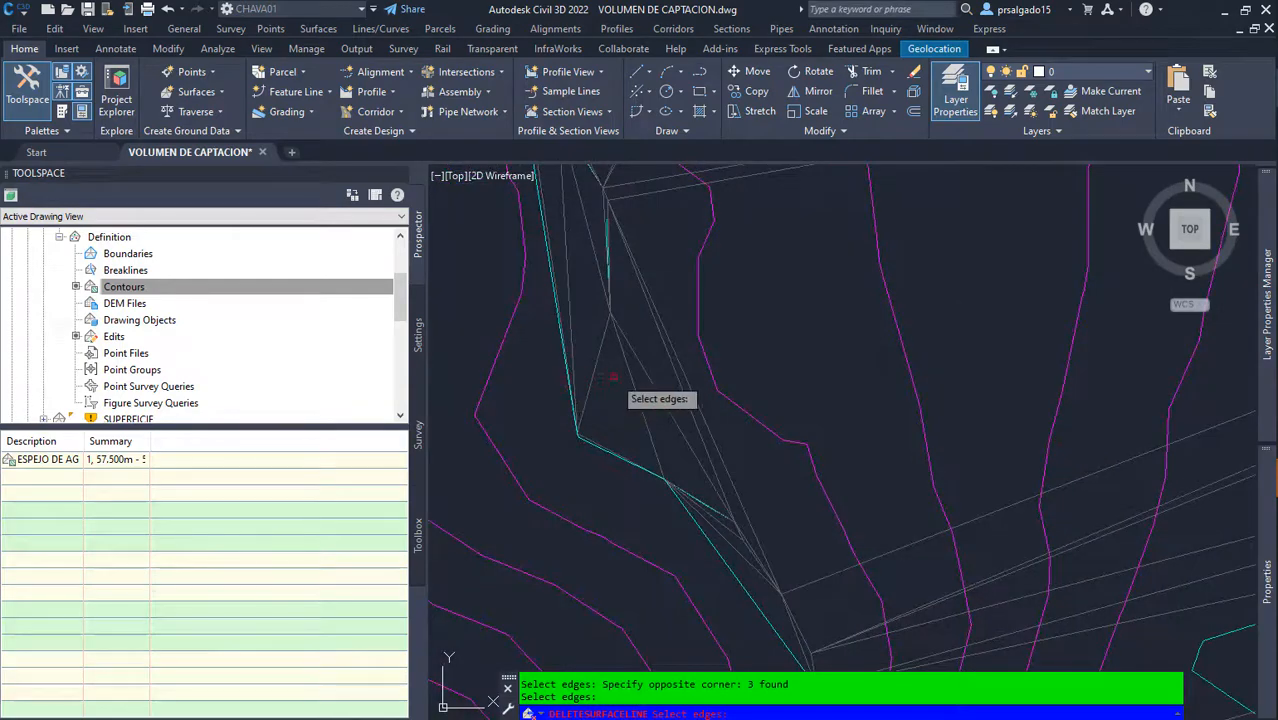
{"action": "scroll", "coordinate": [630, 489], "scroll_direction": "down", "scroll_amount": 8}
{"action": "scroll", "coordinate": [592, 400], "scroll_direction": "up", "scroll_amount": 3}
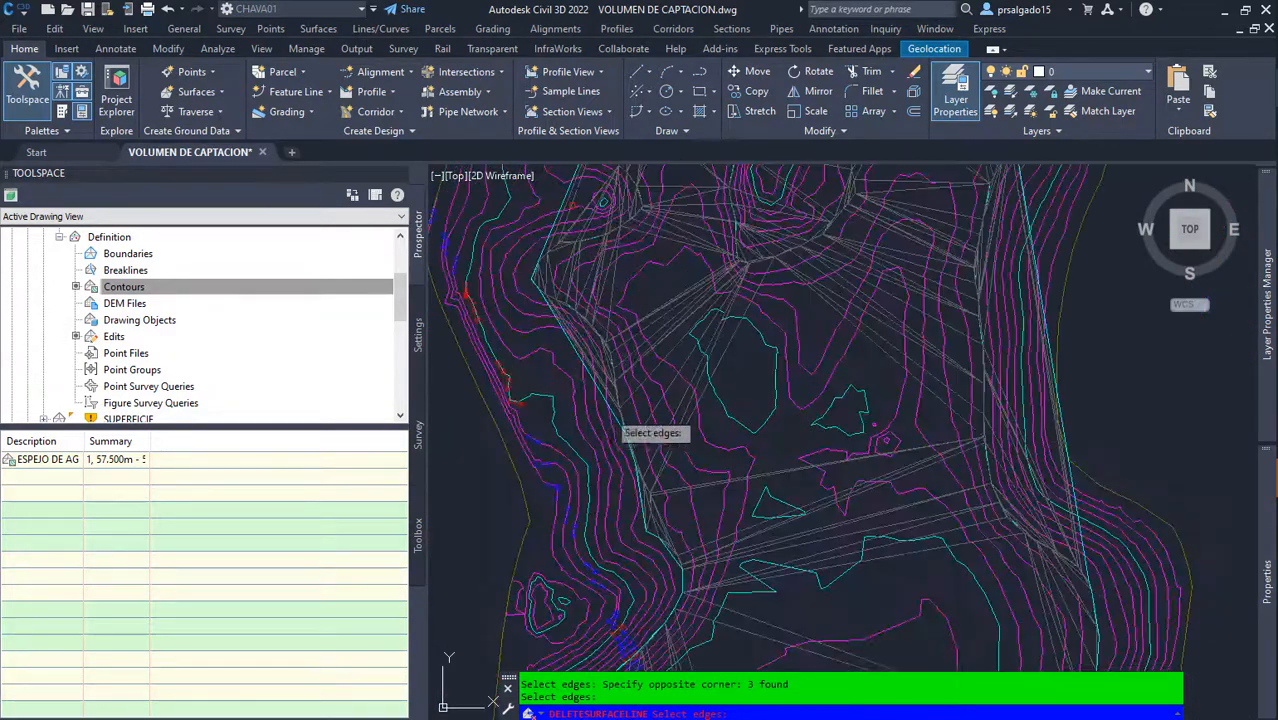
{"action": "scroll", "coordinate": [600, 406], "scroll_direction": "down", "scroll_amount": 4}
{"action": "scroll", "coordinate": [605, 300], "scroll_direction": "up", "scroll_amount": 4}
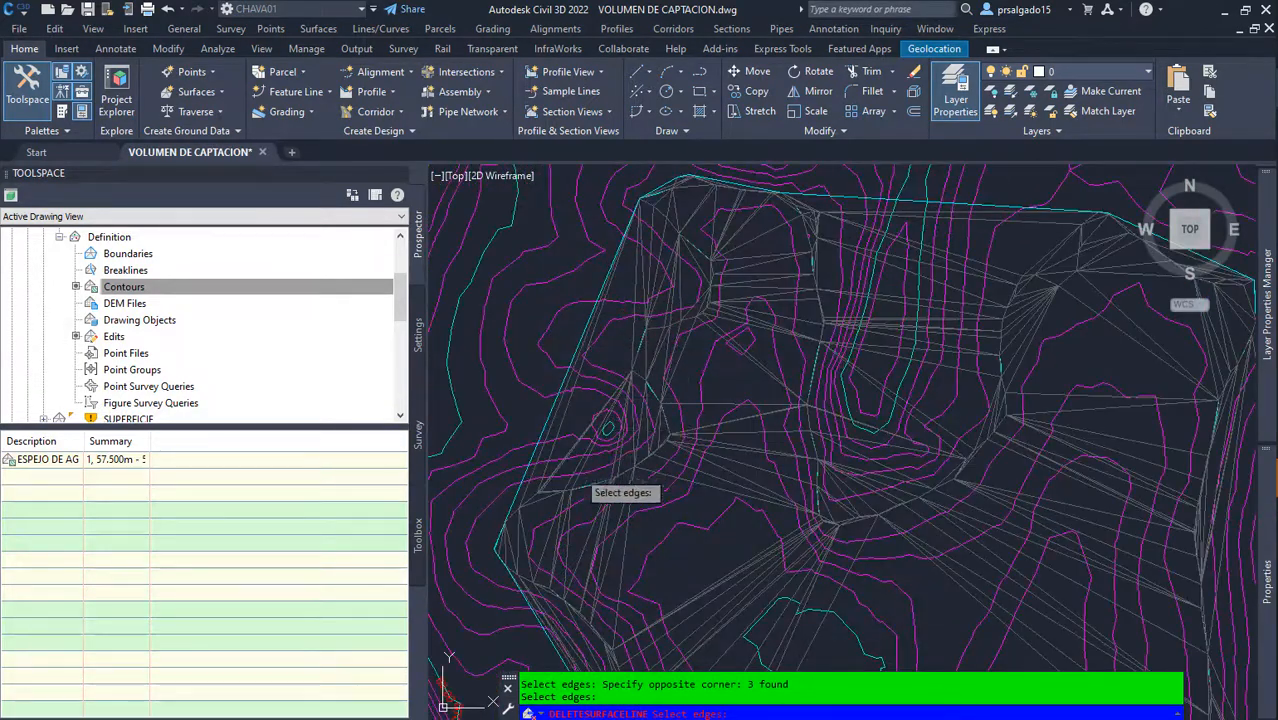
{"action": "scroll", "coordinate": [545, 598], "scroll_direction": "up", "scroll_amount": 2}
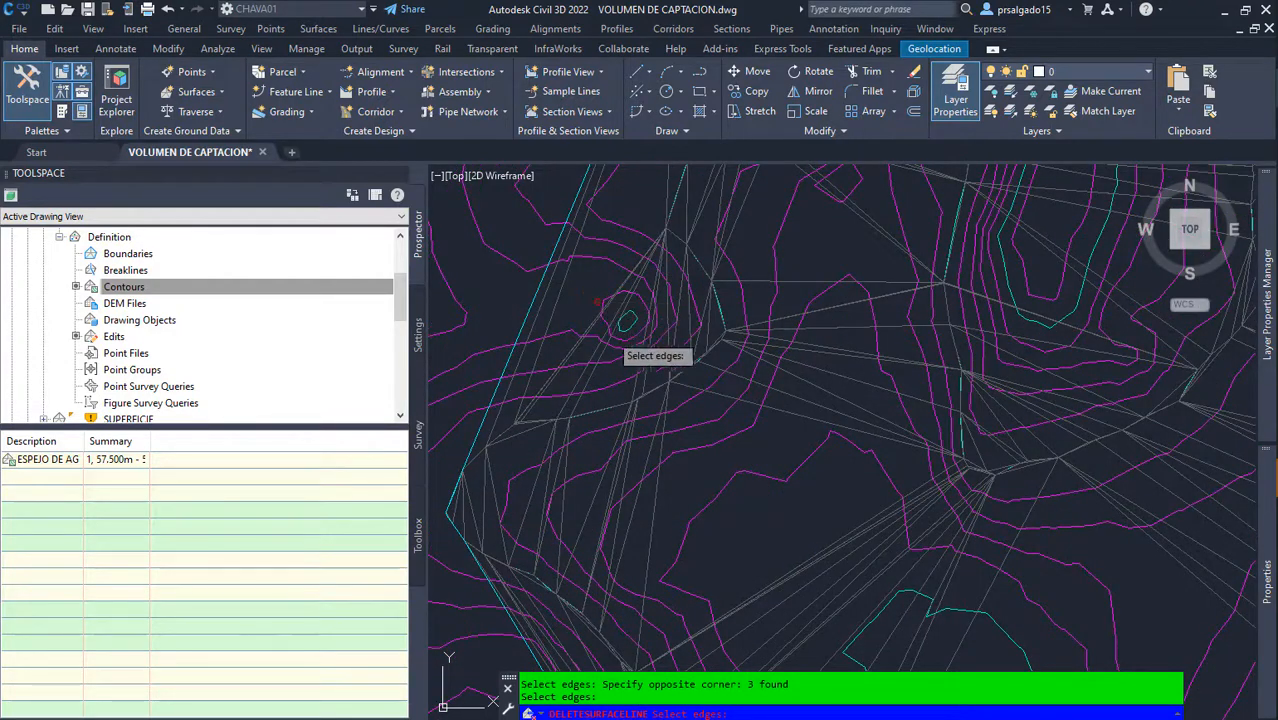
{"action": "left_click", "coordinate": [719, 327]}
{"action": "left_click", "coordinate": [484, 320]}
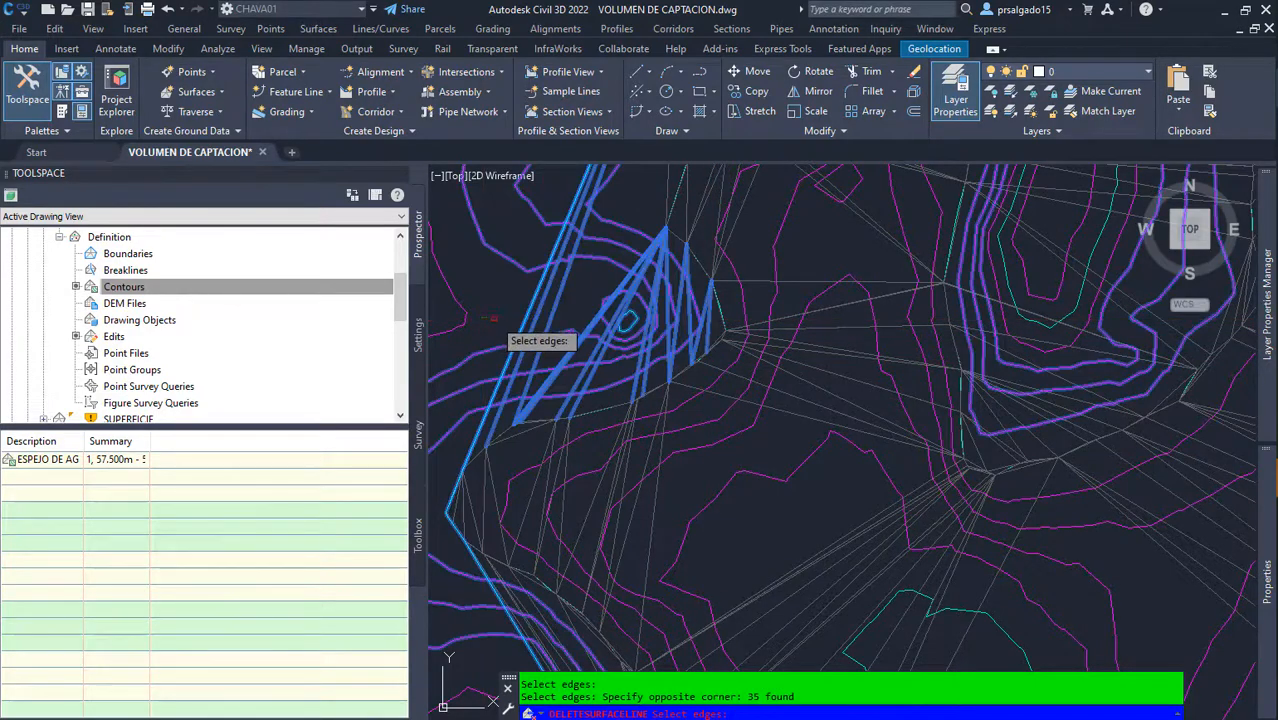
{"action": "scroll", "coordinate": [720, 330], "scroll_direction": "down", "scroll_amount": 3}
Step: Delete the outer triangle edges along the west bank just south of the knoll, back to the 57.50 contour
{"action": "scroll", "coordinate": [610, 385], "scroll_direction": "up", "scroll_amount": 5}
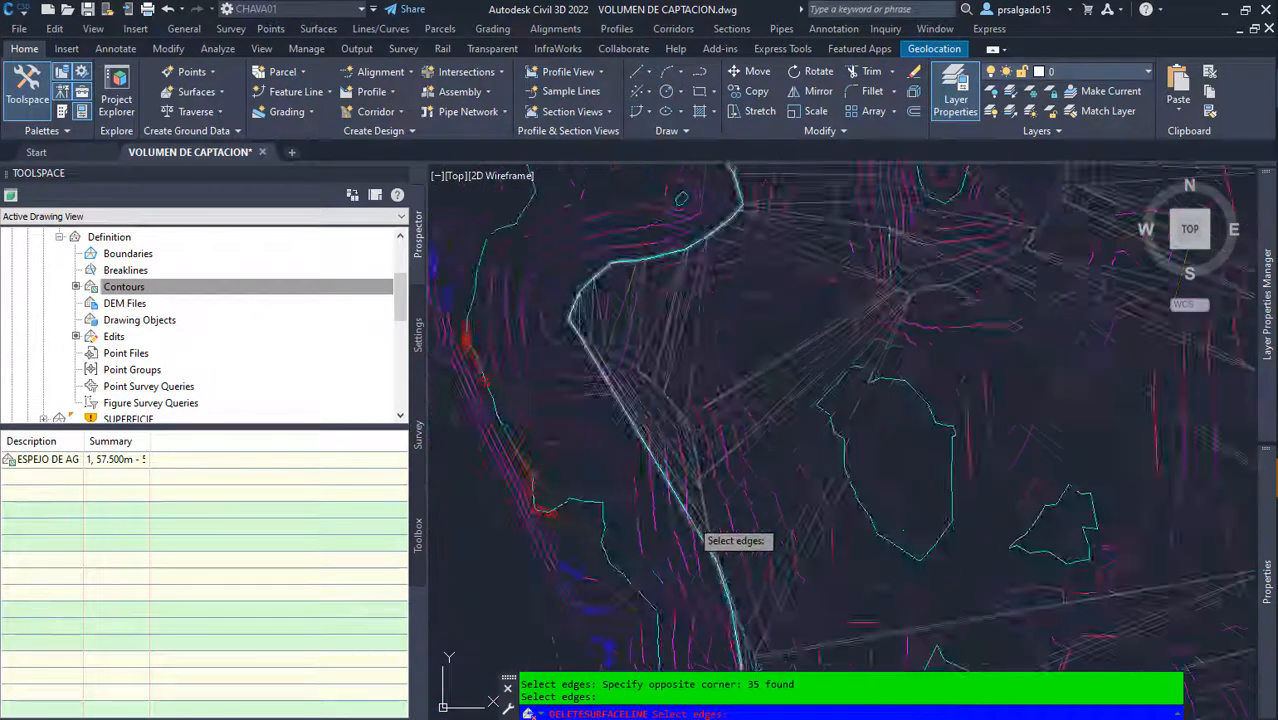
{"action": "scroll", "coordinate": [703, 500], "scroll_direction": "up", "scroll_amount": 3}
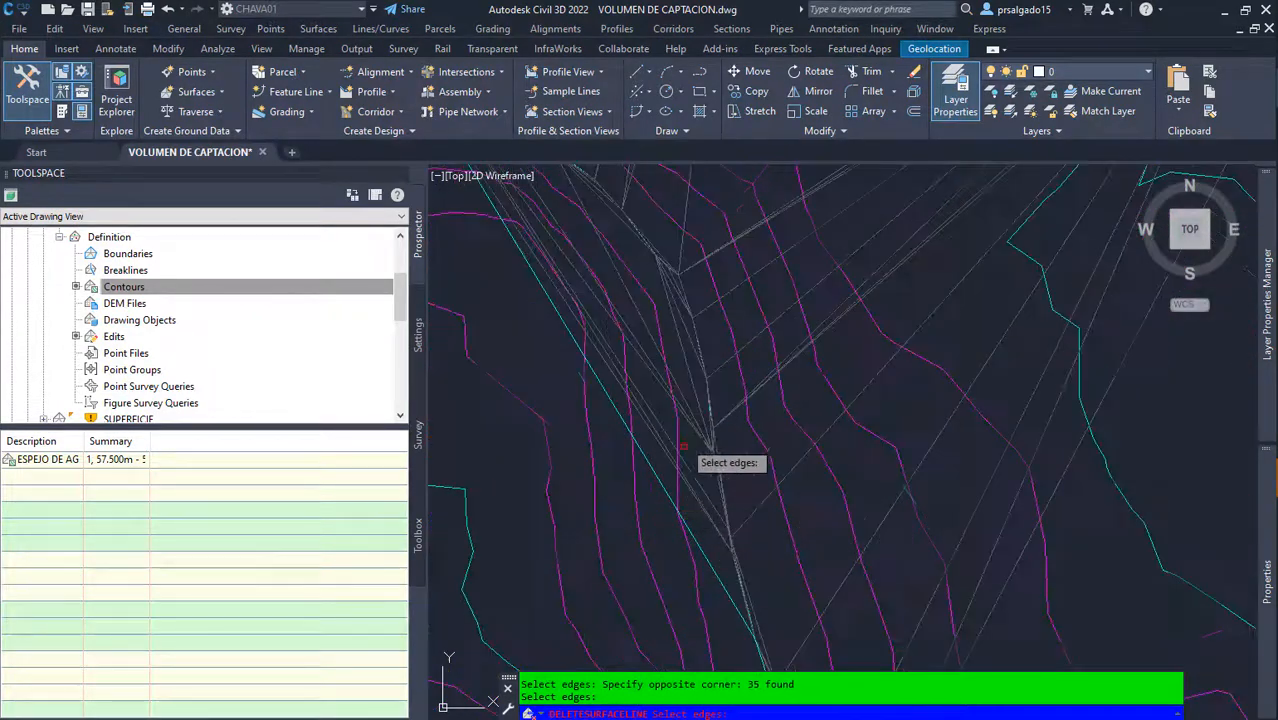
{"action": "left_click", "coordinate": [540, 374]}
{"action": "scroll", "coordinate": [590, 432], "scroll_direction": "down", "scroll_amount": 2}
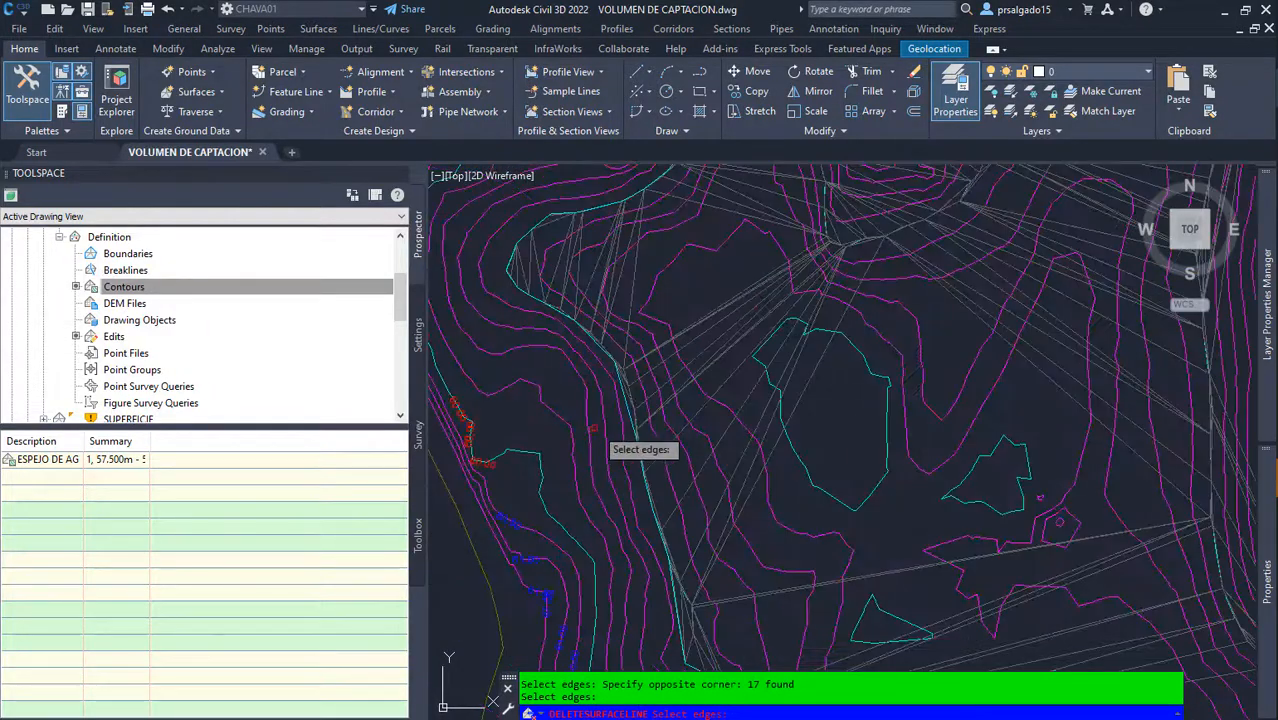
Step: Delete the triangle edges closing off the land indentation west of the northwestern arm, outside the 57.50 contour
{"action": "scroll", "coordinate": [594, 428], "scroll_direction": "down", "scroll_amount": 3}
{"action": "scroll", "coordinate": [719, 208], "scroll_direction": "up", "scroll_amount": 4}
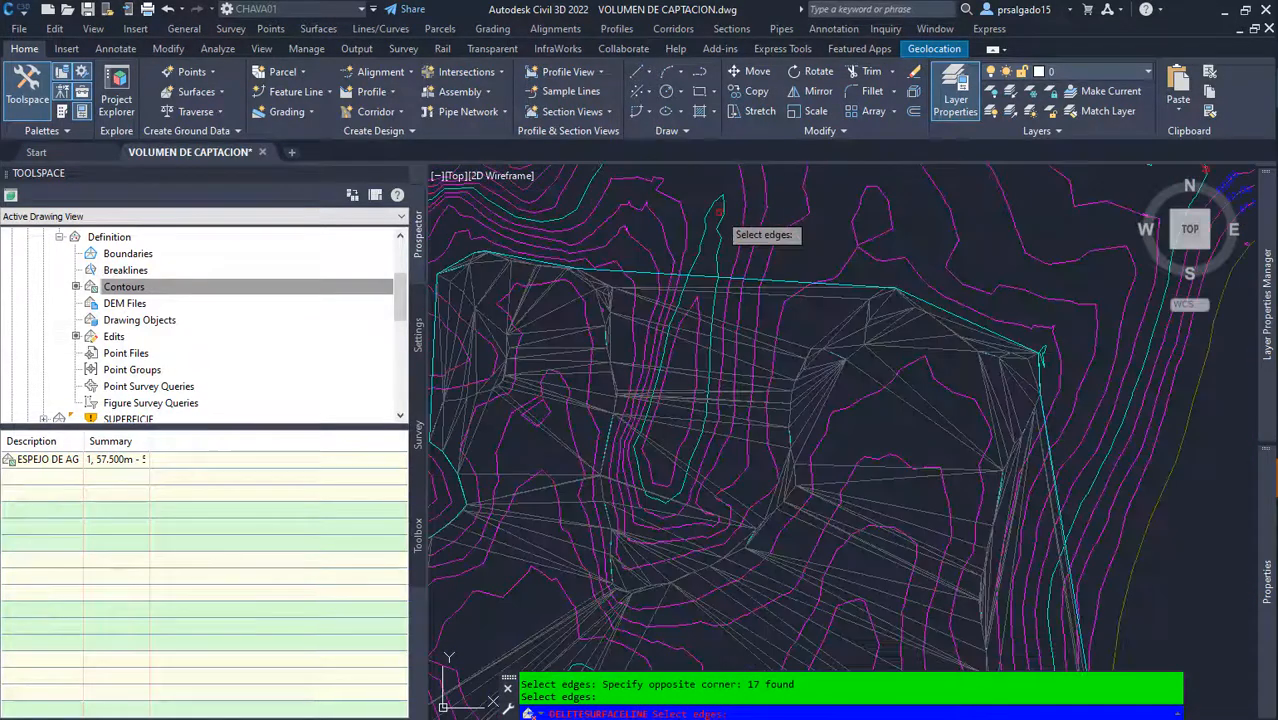
{"action": "scroll", "coordinate": [747, 222], "scroll_direction": "down", "scroll_amount": 2}
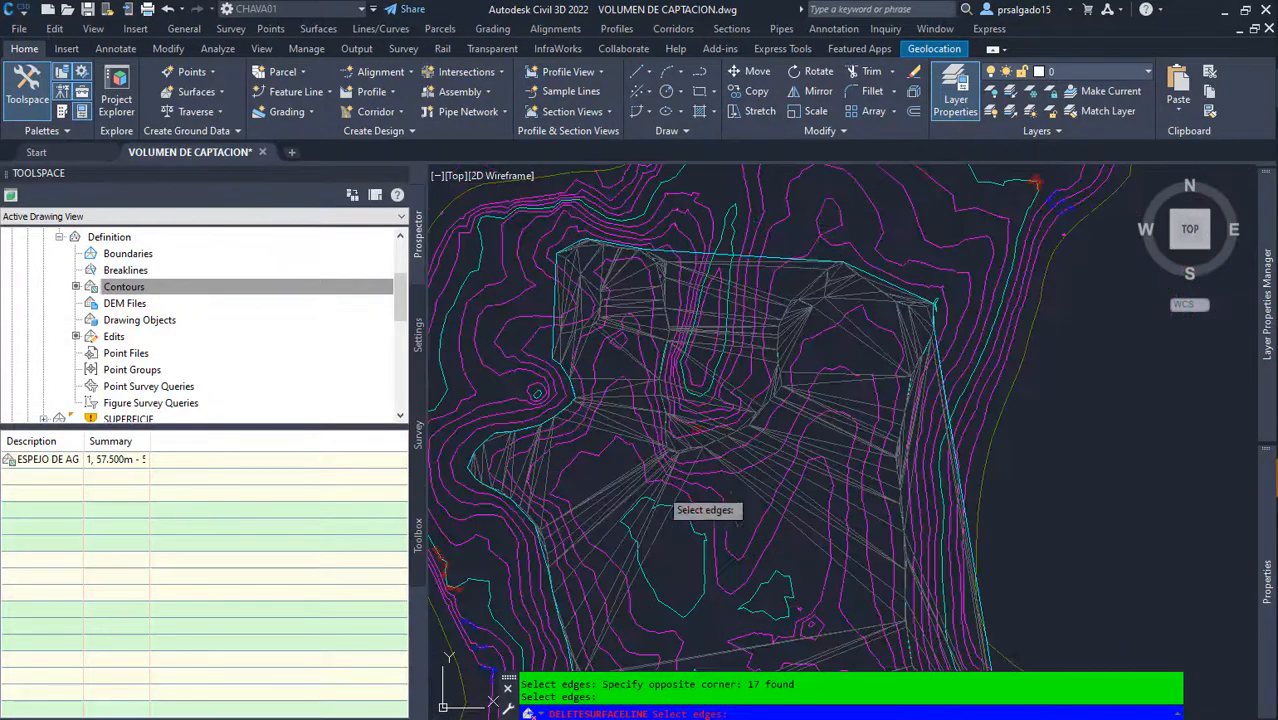
{"action": "scroll", "coordinate": [590, 430], "scroll_direction": "up", "scroll_amount": 3}
{"action": "scroll", "coordinate": [574, 431], "scroll_direction": "down", "scroll_amount": 2}
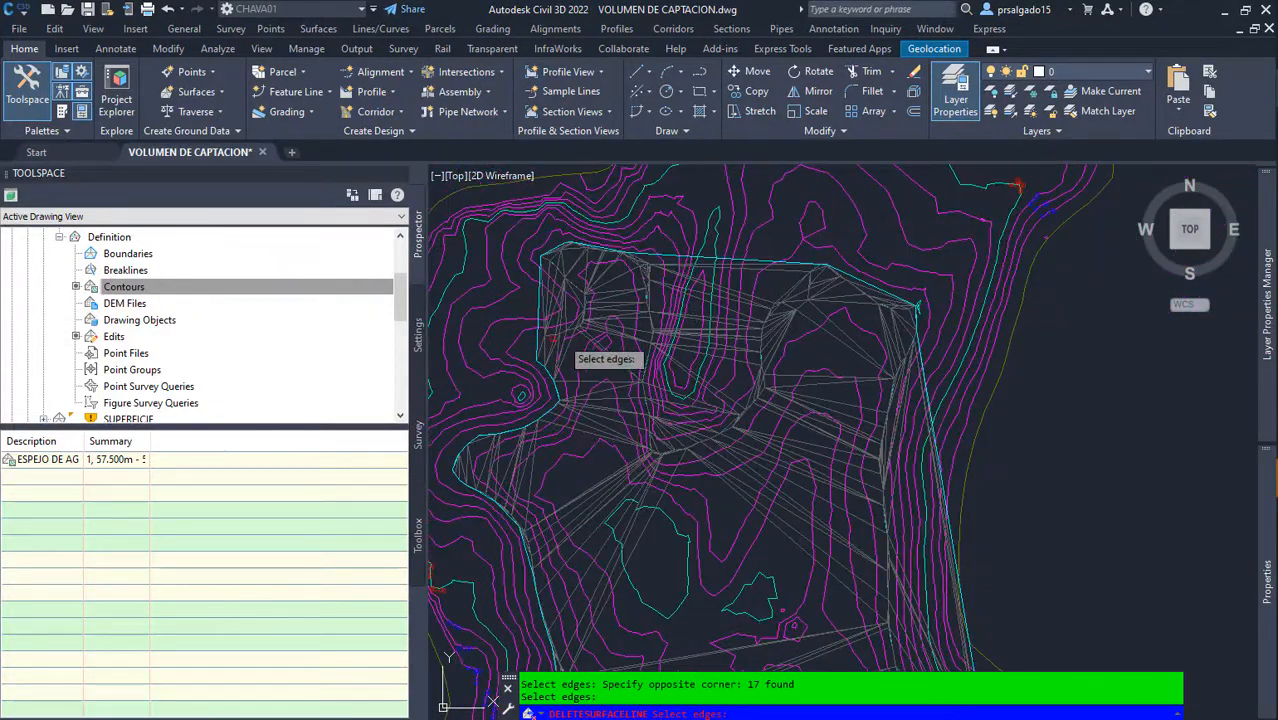
{"action": "scroll", "coordinate": [560, 391], "scroll_direction": "up", "scroll_amount": 2}
{"action": "scroll", "coordinate": [593, 257], "scroll_direction": "up", "scroll_amount": 2}
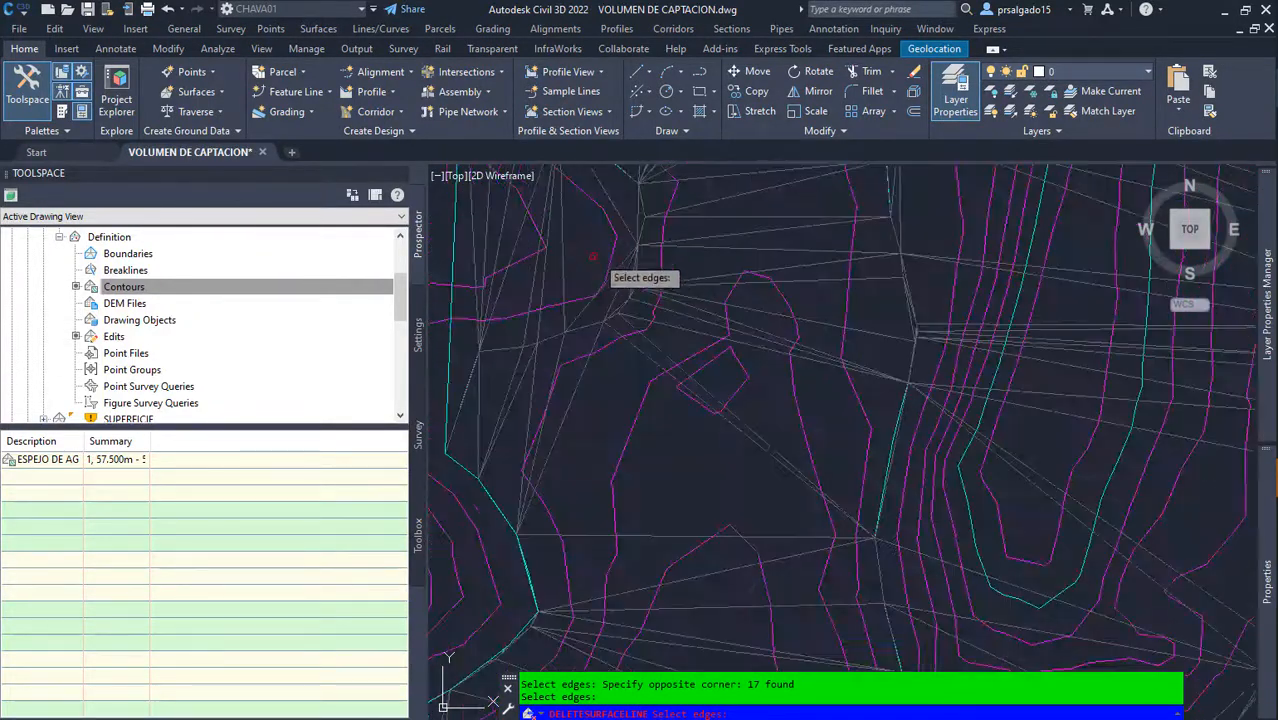
{"action": "scroll", "coordinate": [610, 380], "scroll_direction": "down", "scroll_amount": 2}
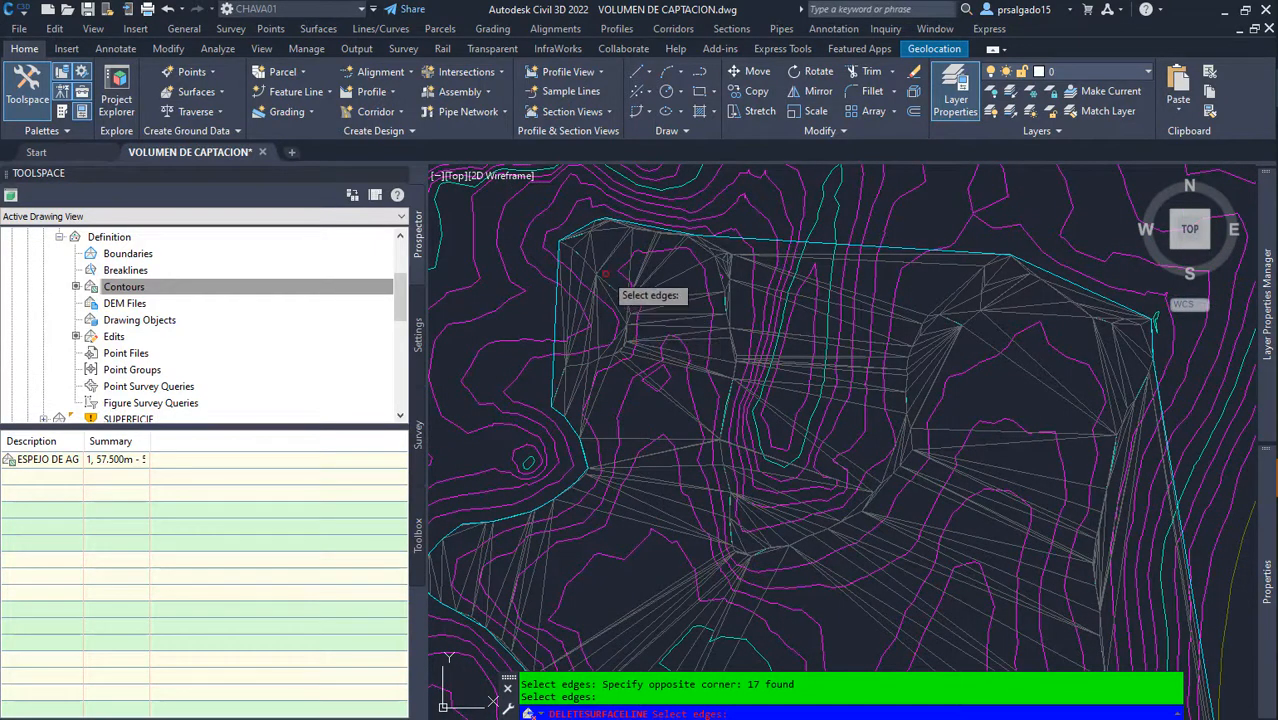
{"action": "scroll", "coordinate": [618, 342], "scroll_direction": "up", "scroll_amount": 2}
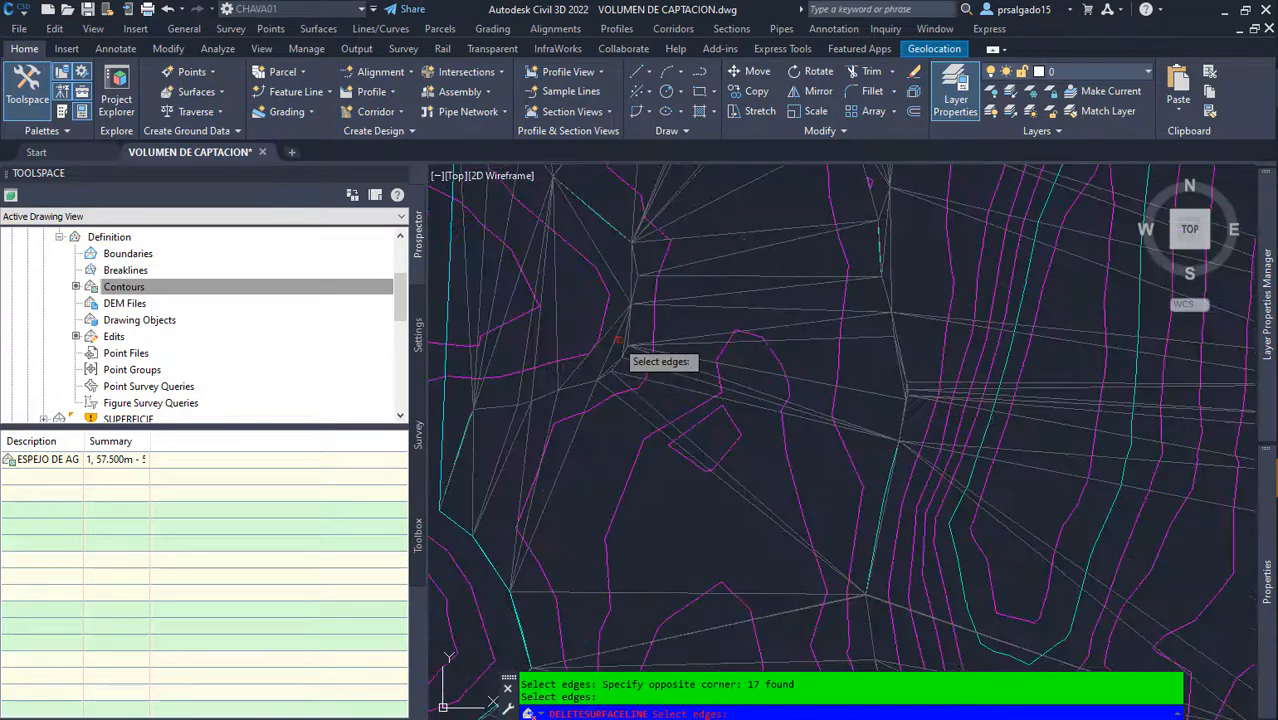
{"action": "left_click", "coordinate": [617, 350]}
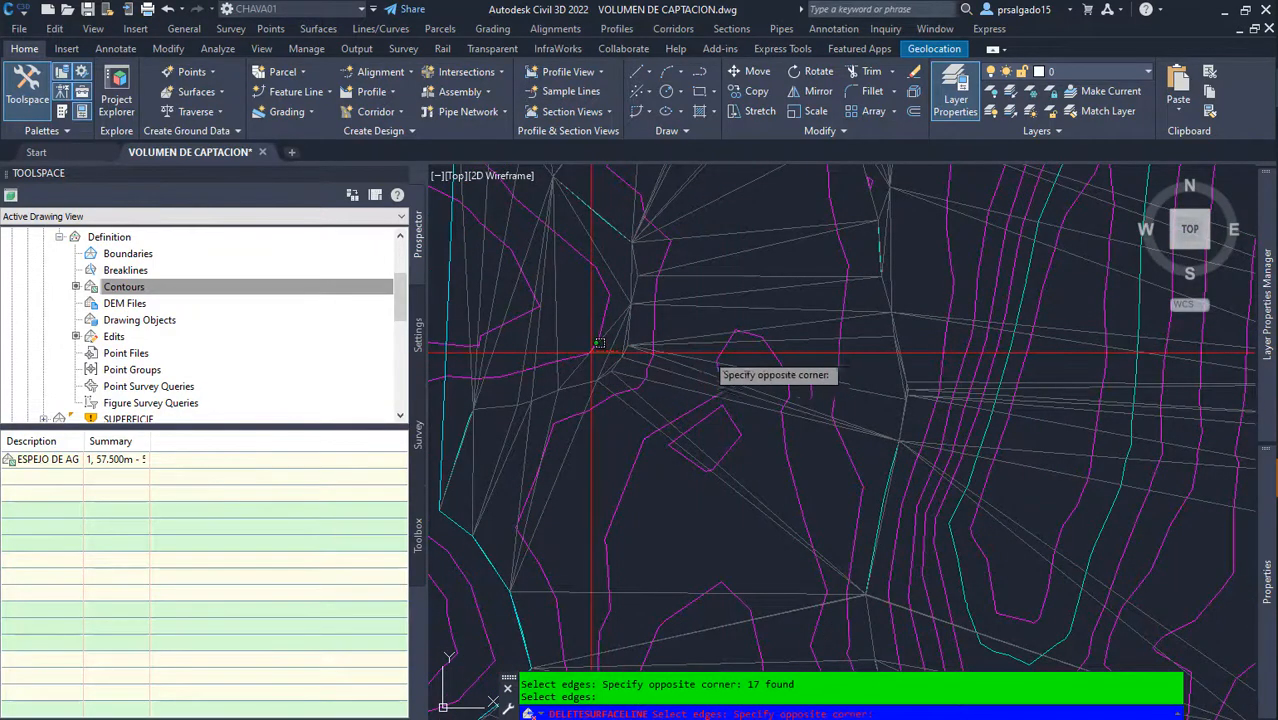
{"action": "scroll", "coordinate": [690, 354], "scroll_direction": "down", "scroll_amount": 2}
{"action": "left_click", "coordinate": [519, 350]}
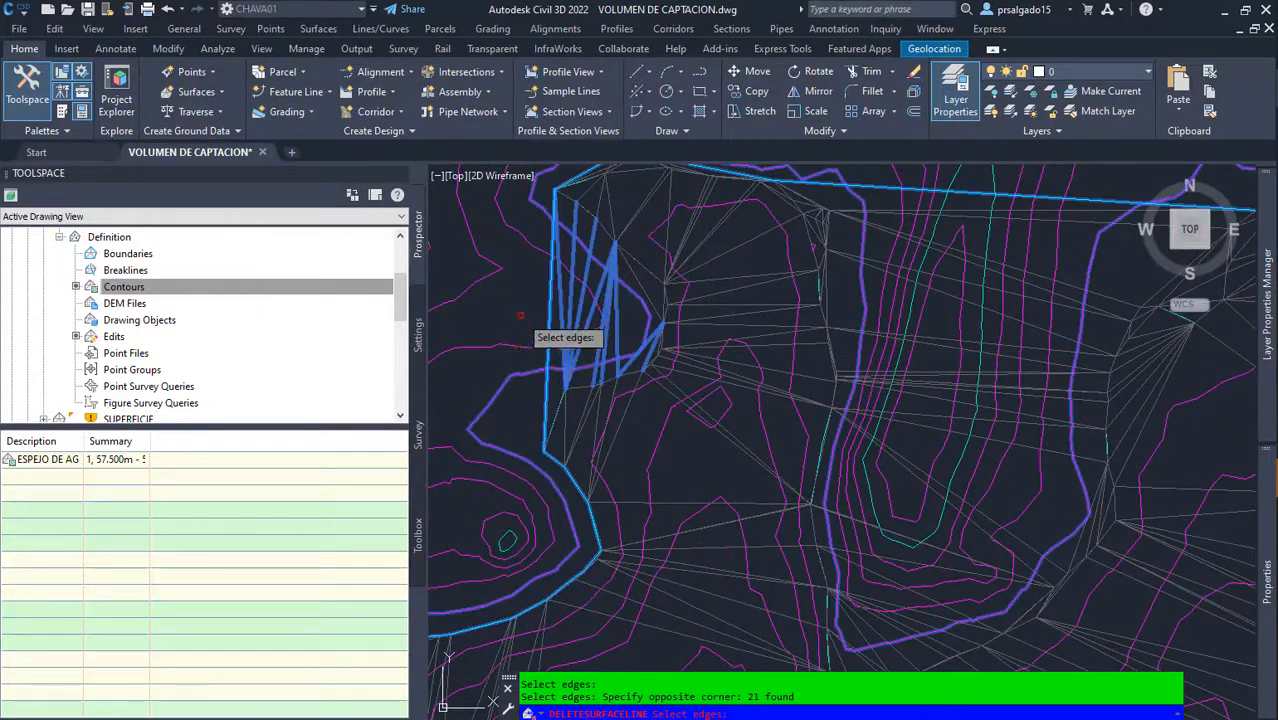
{"action": "key", "text": "Return"}
Step: Delete the triangle edges spanning the peninsula between the reservoir's two northern arms
{"action": "scroll", "coordinate": [548, 372], "scroll_direction": "down", "scroll_amount": 4}
{"action": "scroll", "coordinate": [584, 300], "scroll_direction": "up", "scroll_amount": 4}
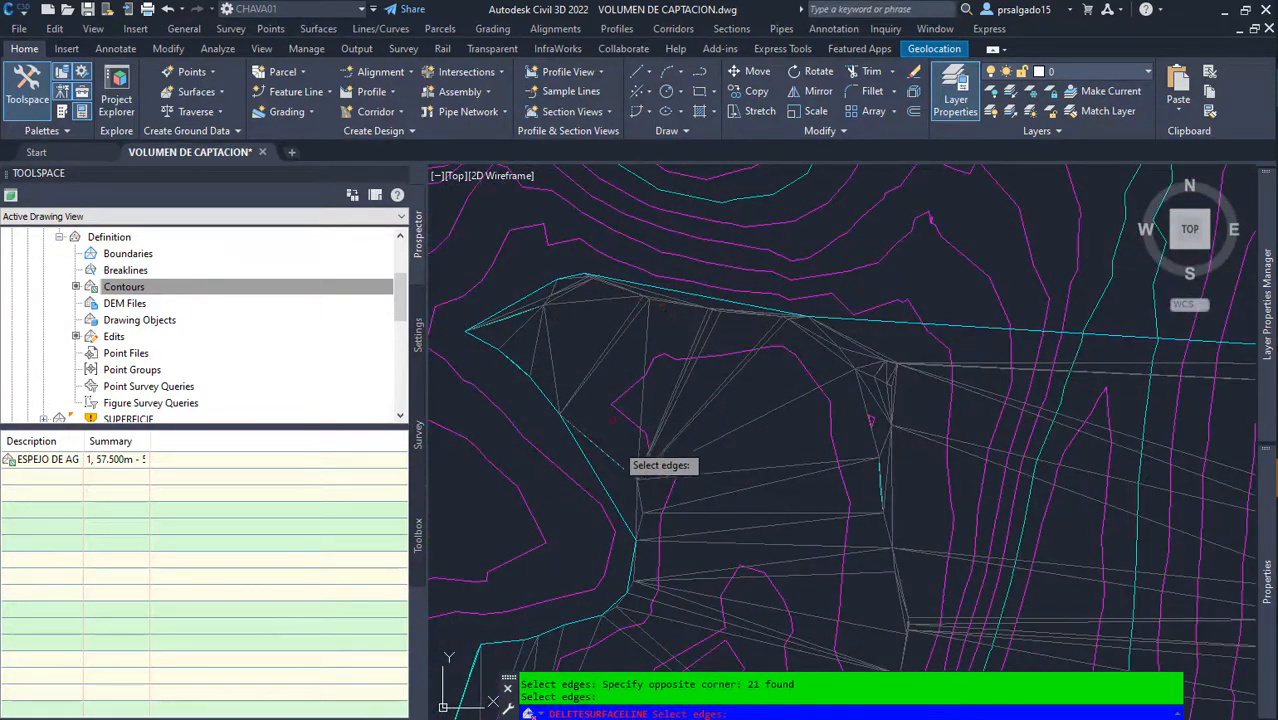
{"action": "scroll", "coordinate": [594, 307], "scroll_direction": "down", "scroll_amount": 2}
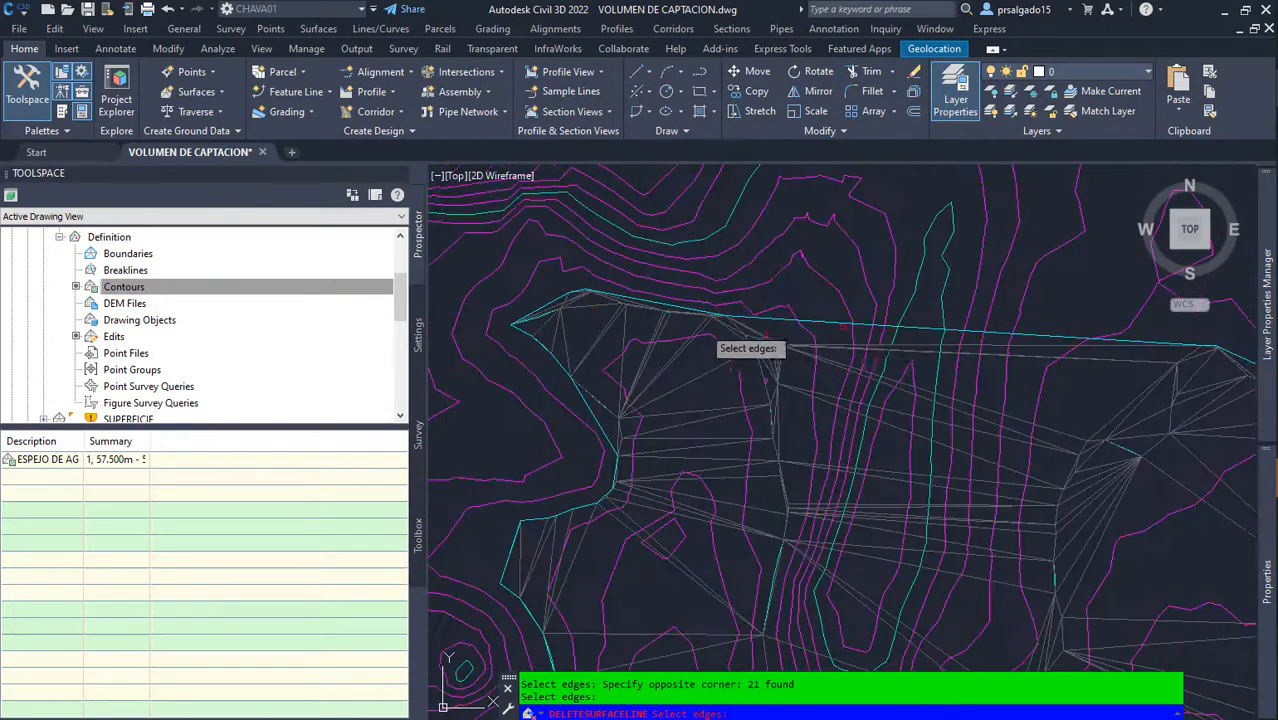
{"action": "scroll", "coordinate": [741, 336], "scroll_direction": "down", "scroll_amount": 2}
{"action": "scroll", "coordinate": [722, 540], "scroll_direction": "up", "scroll_amount": 3}
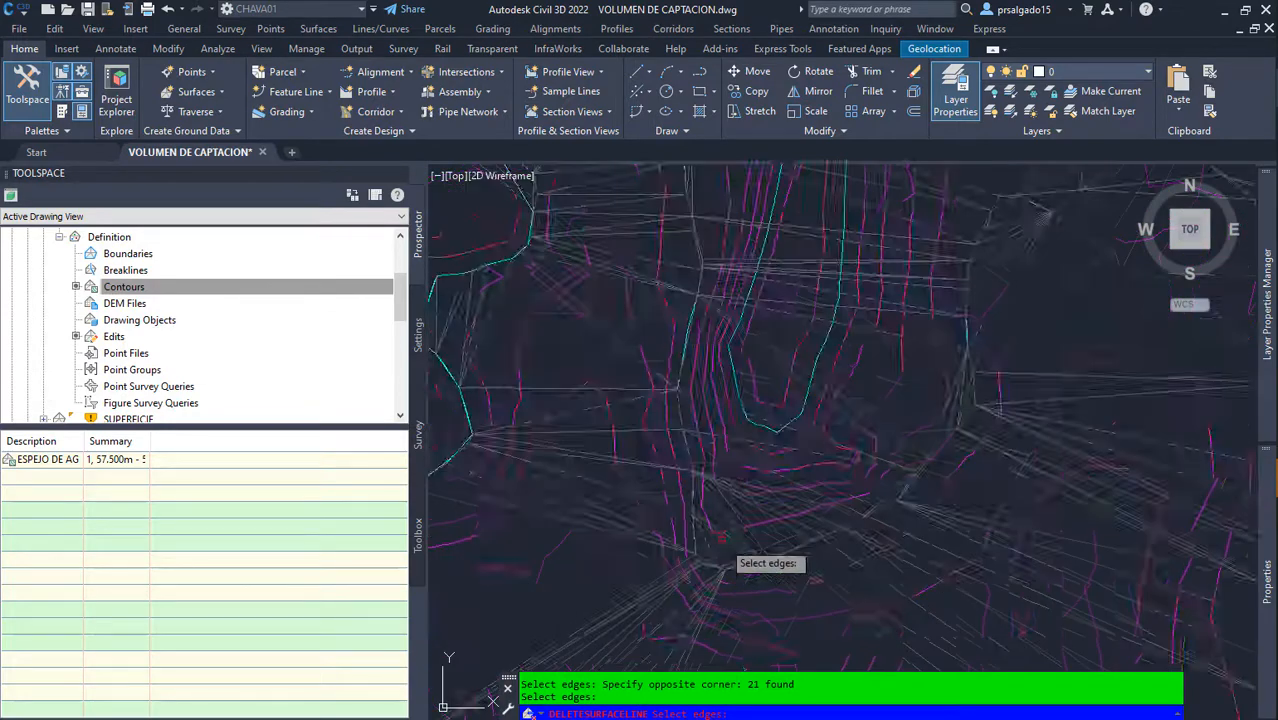
{"action": "left_click", "coordinate": [730, 531]}
{"action": "scroll", "coordinate": [736, 496], "scroll_direction": "down", "scroll_amount": 3}
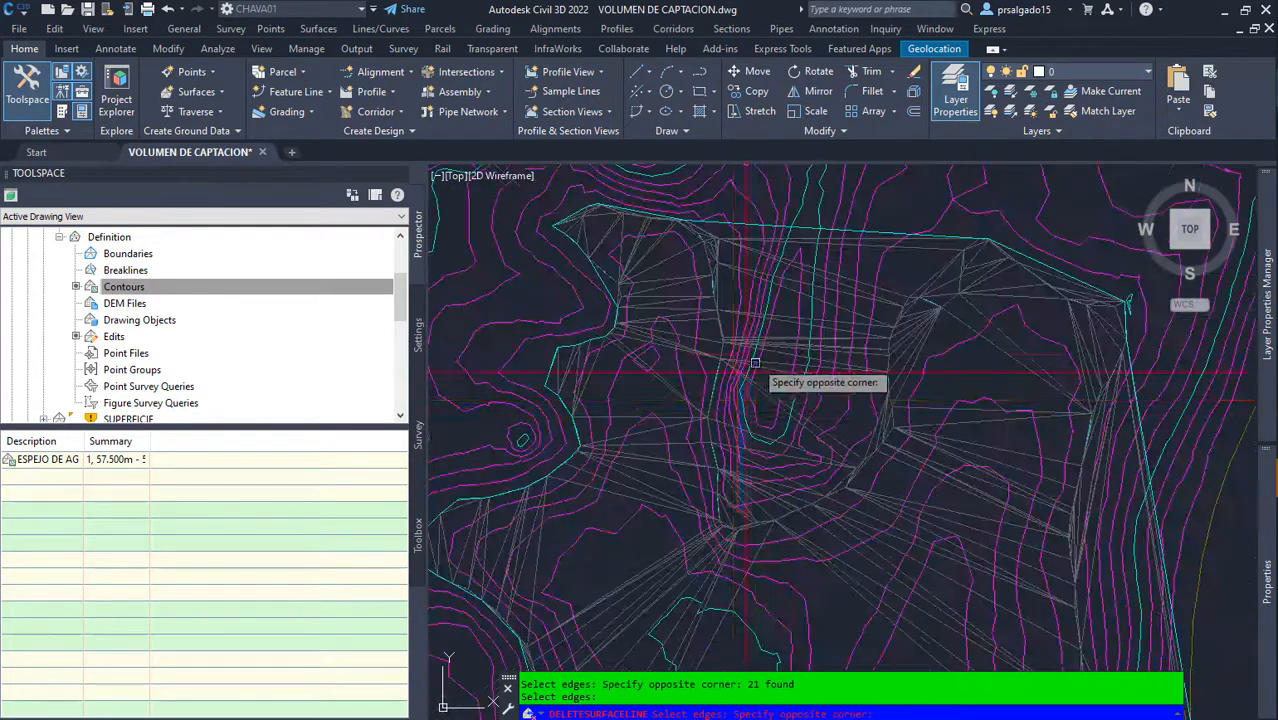
{"action": "left_click", "coordinate": [740, 211]}
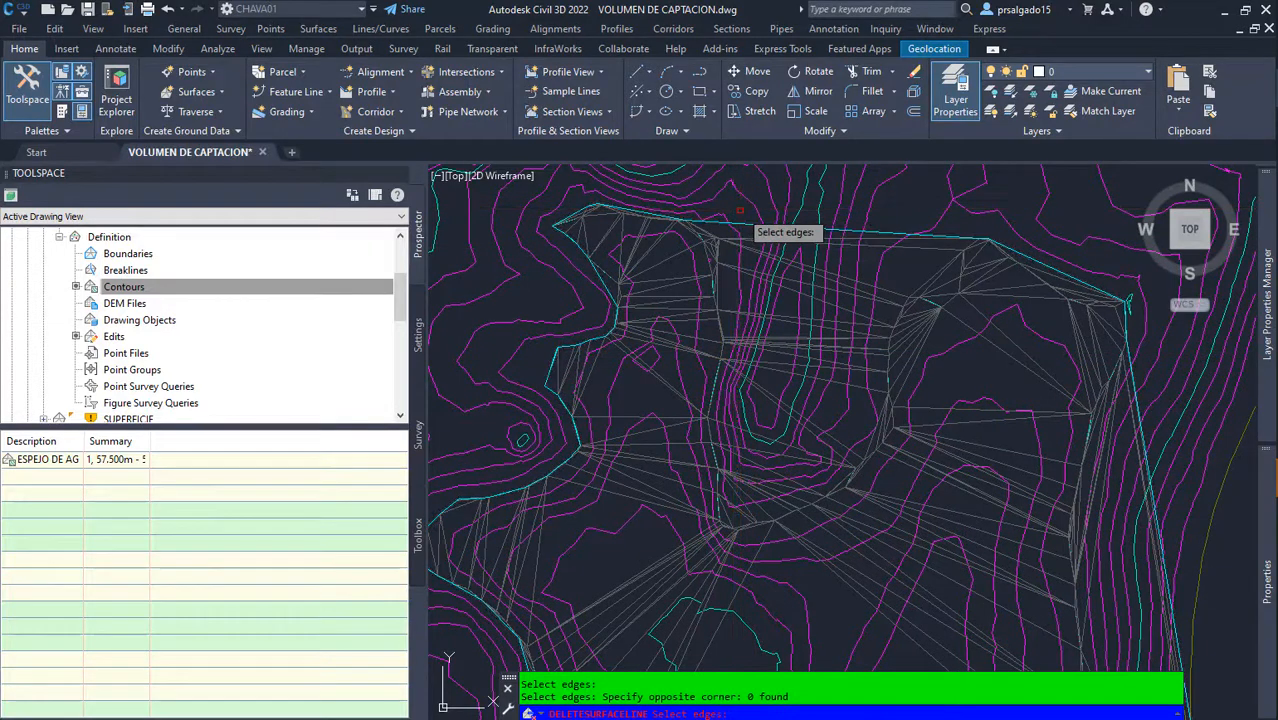
{"action": "left_click", "coordinate": [809, 218]}
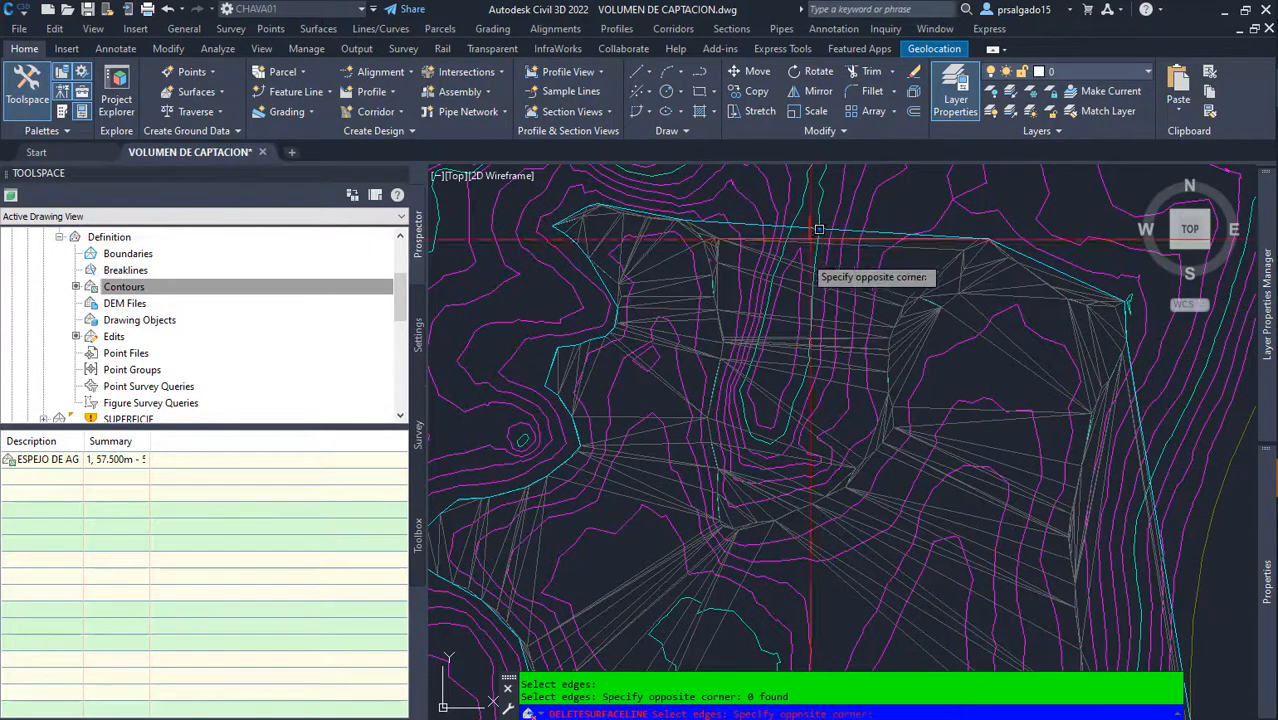
{"action": "left_click", "coordinate": [770, 469]}
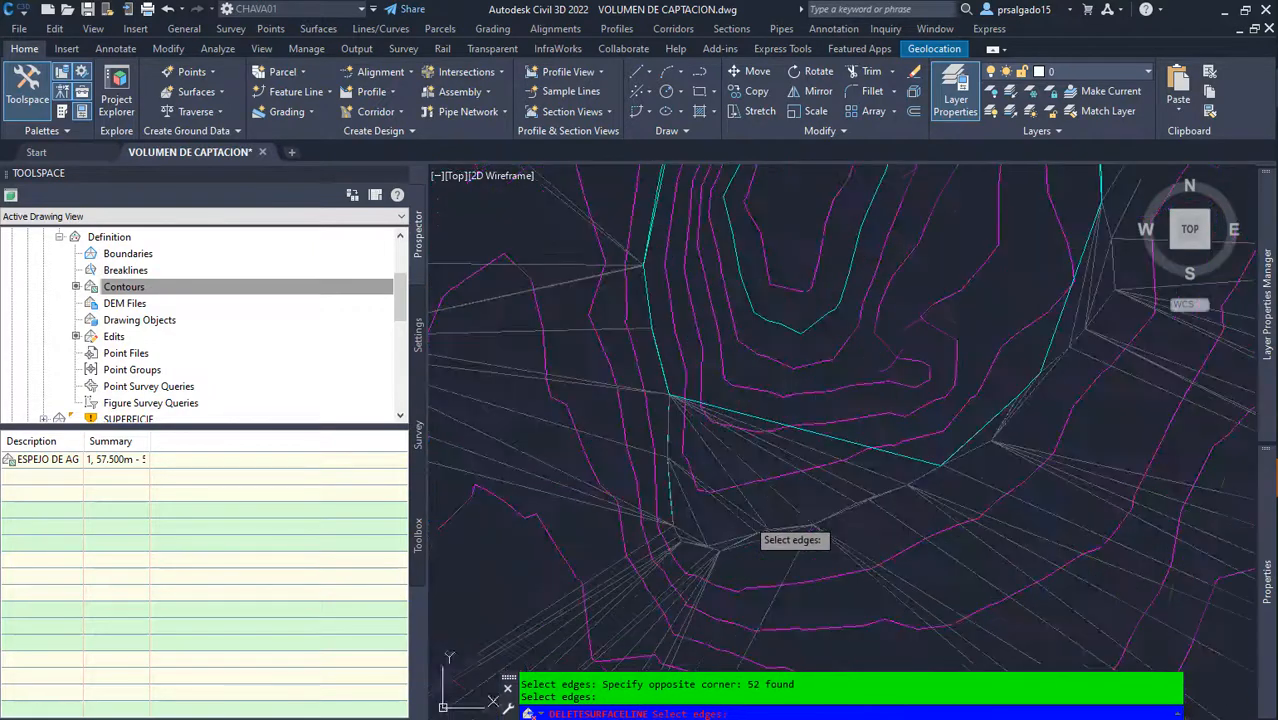
Step: Delete the remaining triangle edges around the peninsula's southern tip and along its eastern flank to follow the 57.50 contour
{"action": "scroll", "coordinate": [750, 520], "scroll_direction": "up", "scroll_amount": 4}
{"action": "left_click", "coordinate": [791, 344]}
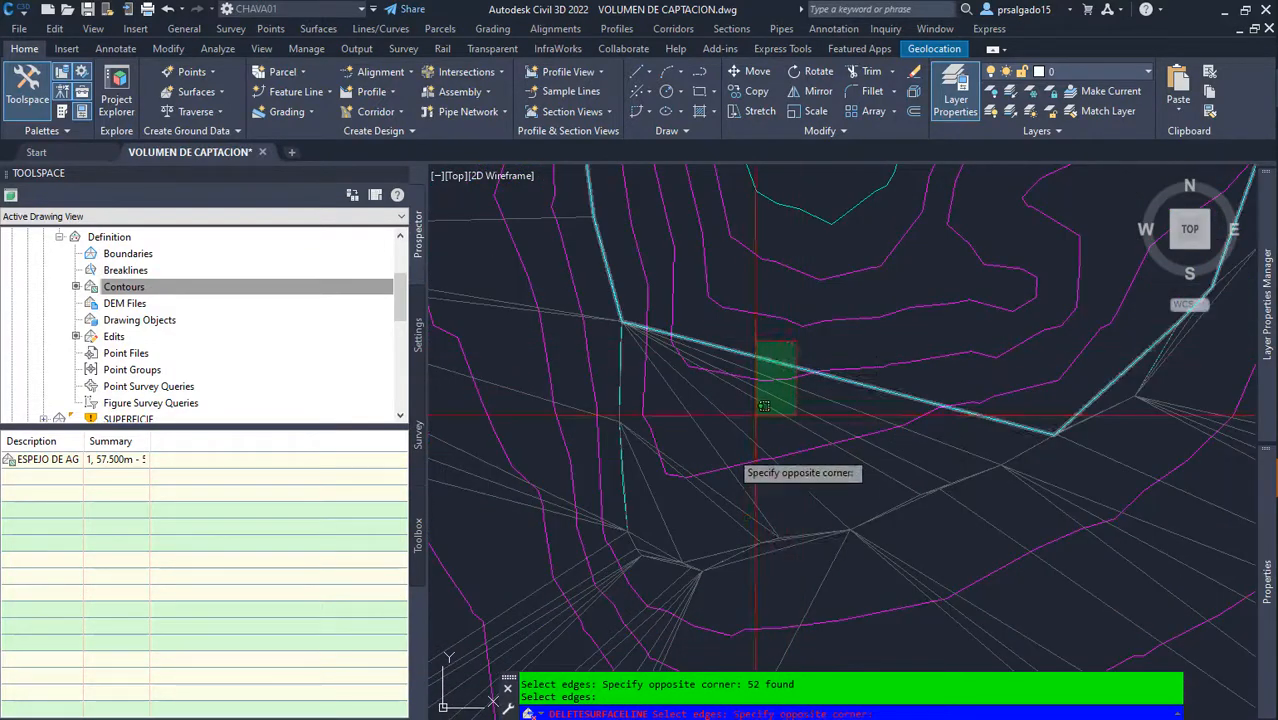
{"action": "left_click", "coordinate": [662, 523]}
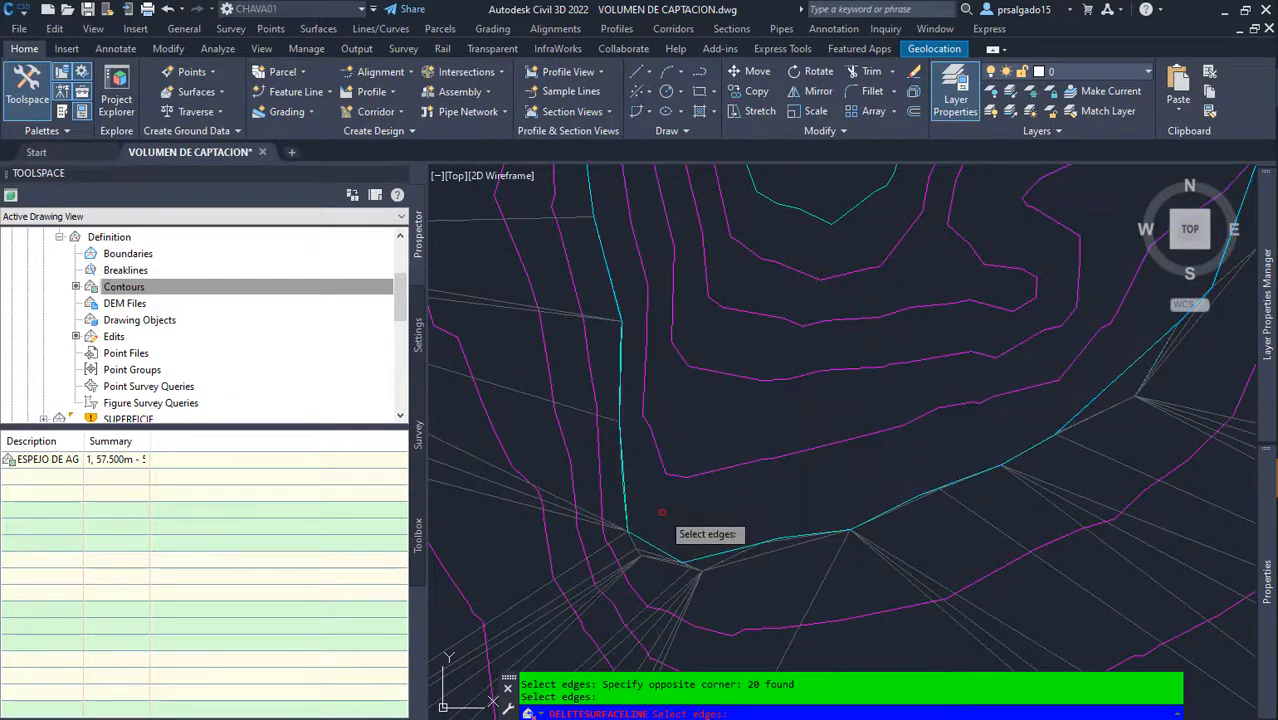
{"action": "scroll", "coordinate": [680, 540], "scroll_direction": "down", "scroll_amount": 3}
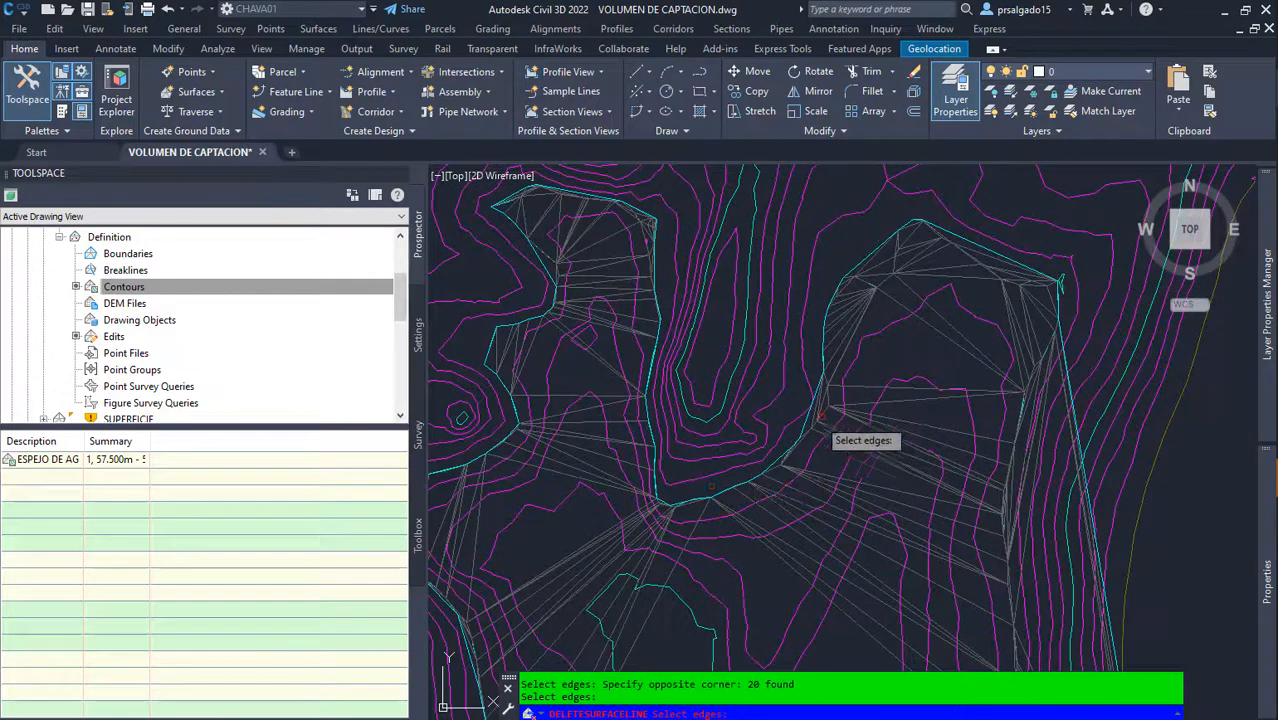
{"action": "scroll", "coordinate": [840, 400], "scroll_direction": "up", "scroll_amount": 5}
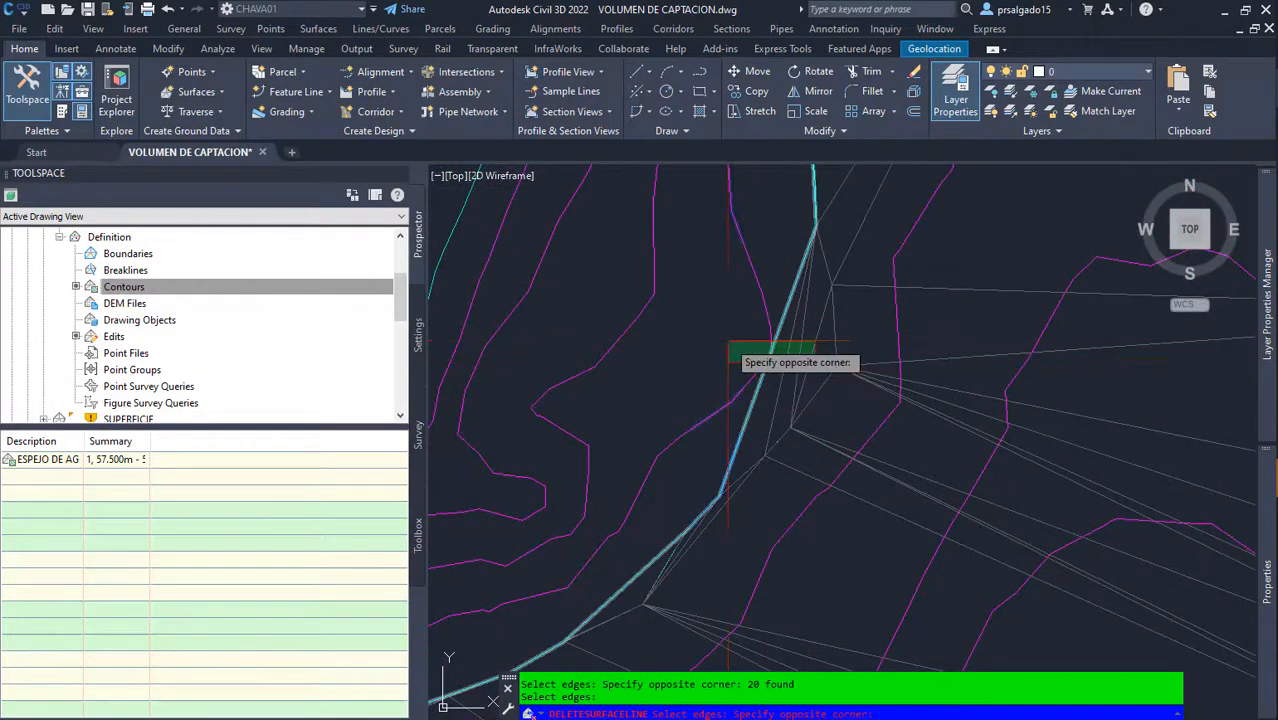
{"action": "left_click", "coordinate": [728, 341]}
{"action": "key", "text": "Return"}
{"action": "scroll", "coordinate": [736, 414], "scroll_direction": "down", "scroll_amount": 5}
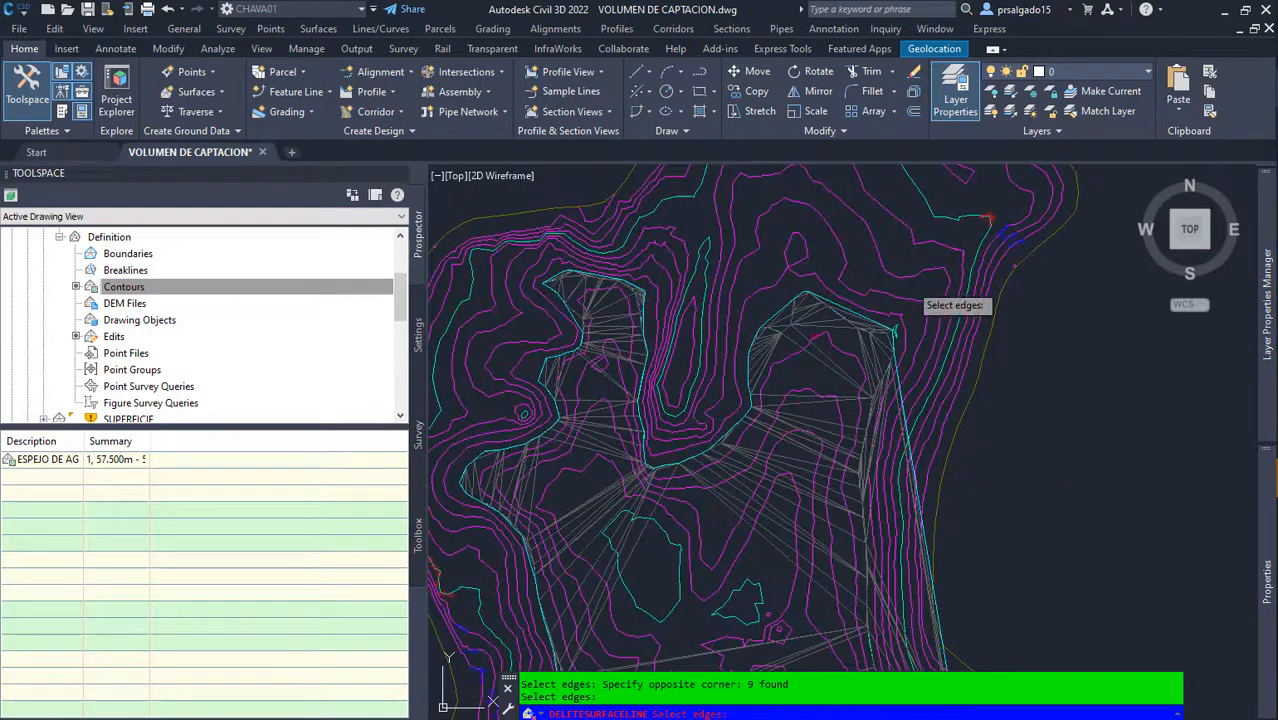
Step: Delete the triangle edges outside the 57.50 contour along the reservoir's east bank, south of the northeastern arm
{"action": "scroll", "coordinate": [882, 318], "scroll_direction": "up", "scroll_amount": 5}
{"action": "scroll", "coordinate": [836, 299], "scroll_direction": "down", "scroll_amount": 6}
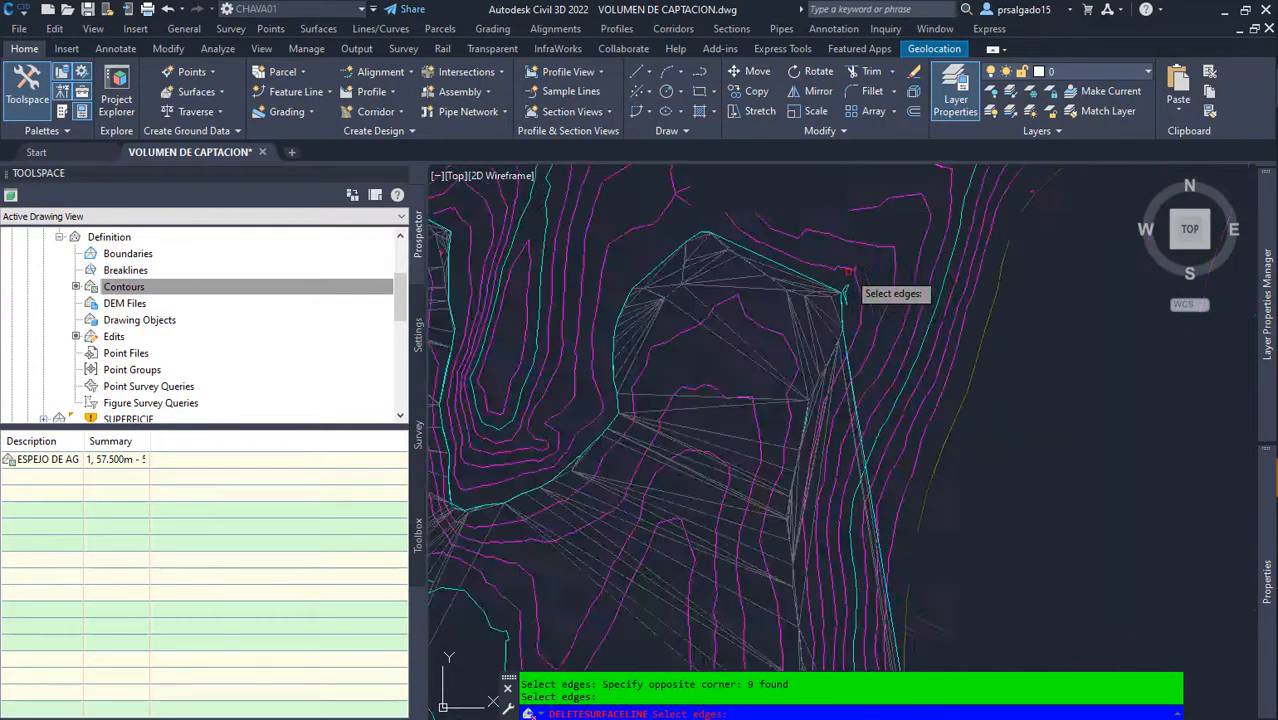
{"action": "scroll", "coordinate": [925, 520], "scroll_direction": "up", "scroll_amount": 6}
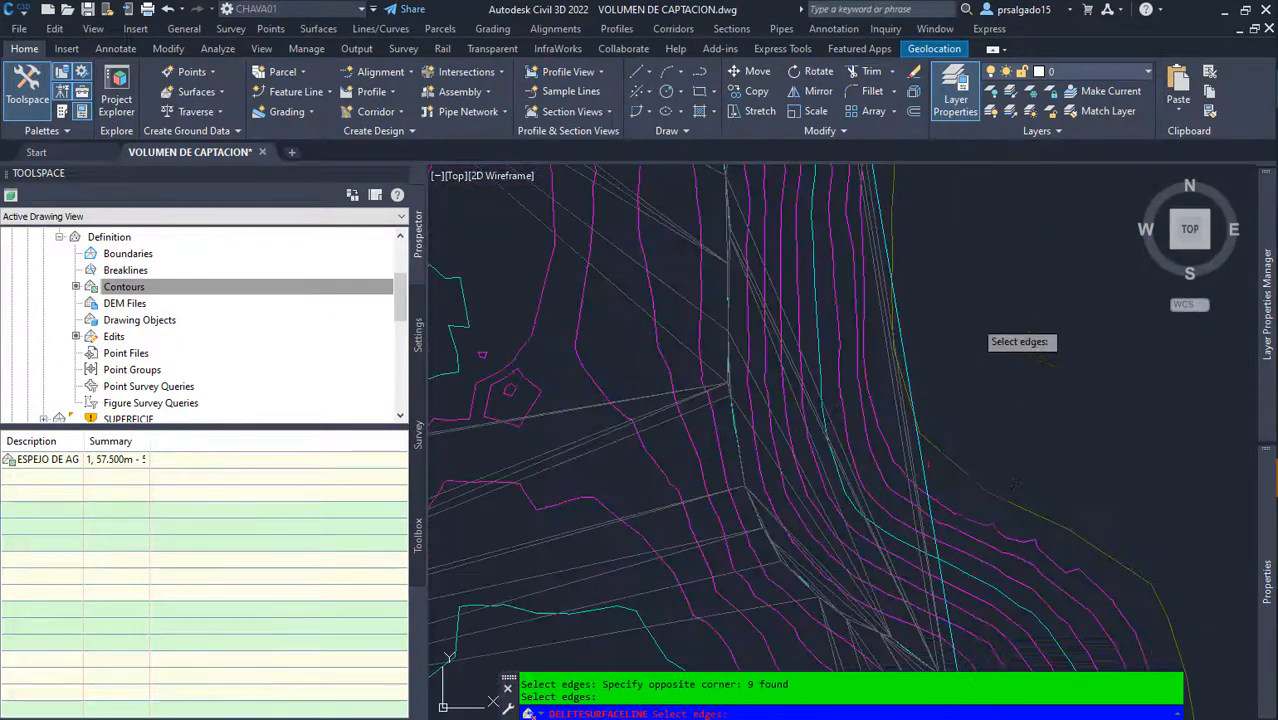
{"action": "left_click", "coordinate": [964, 344]}
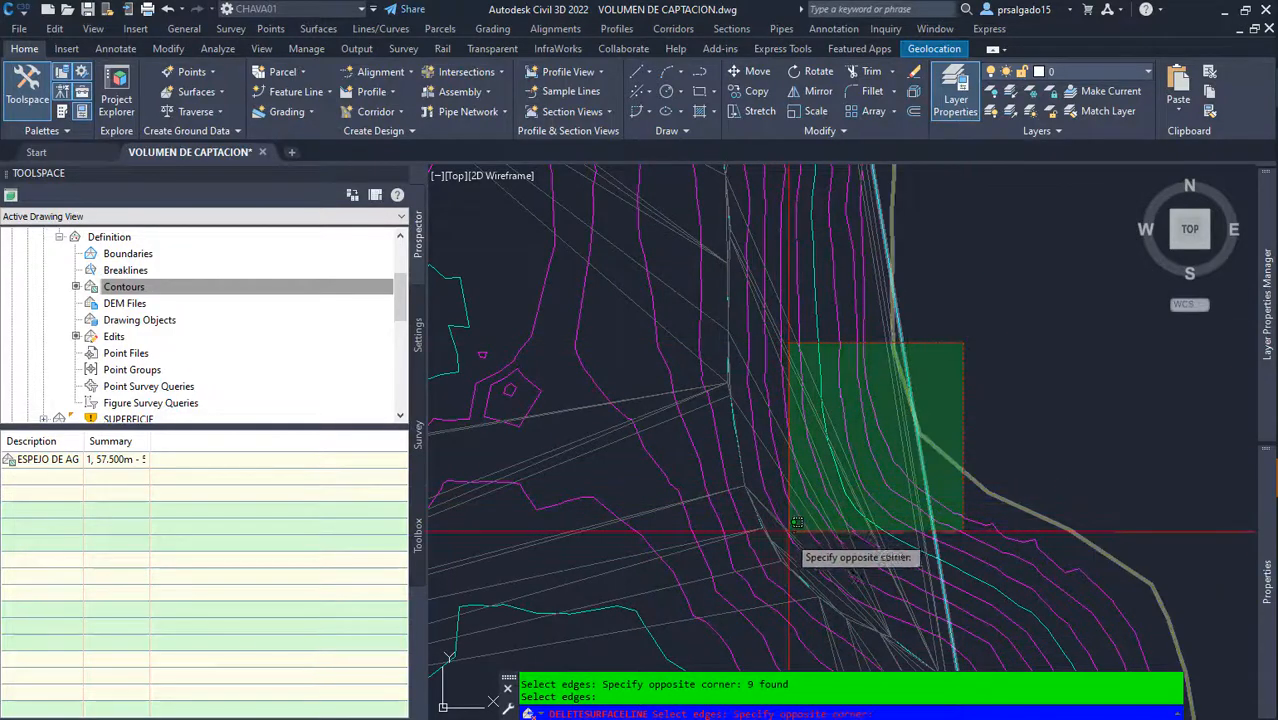
{"action": "scroll", "coordinate": [930, 452], "scroll_direction": "down", "scroll_amount": 5}
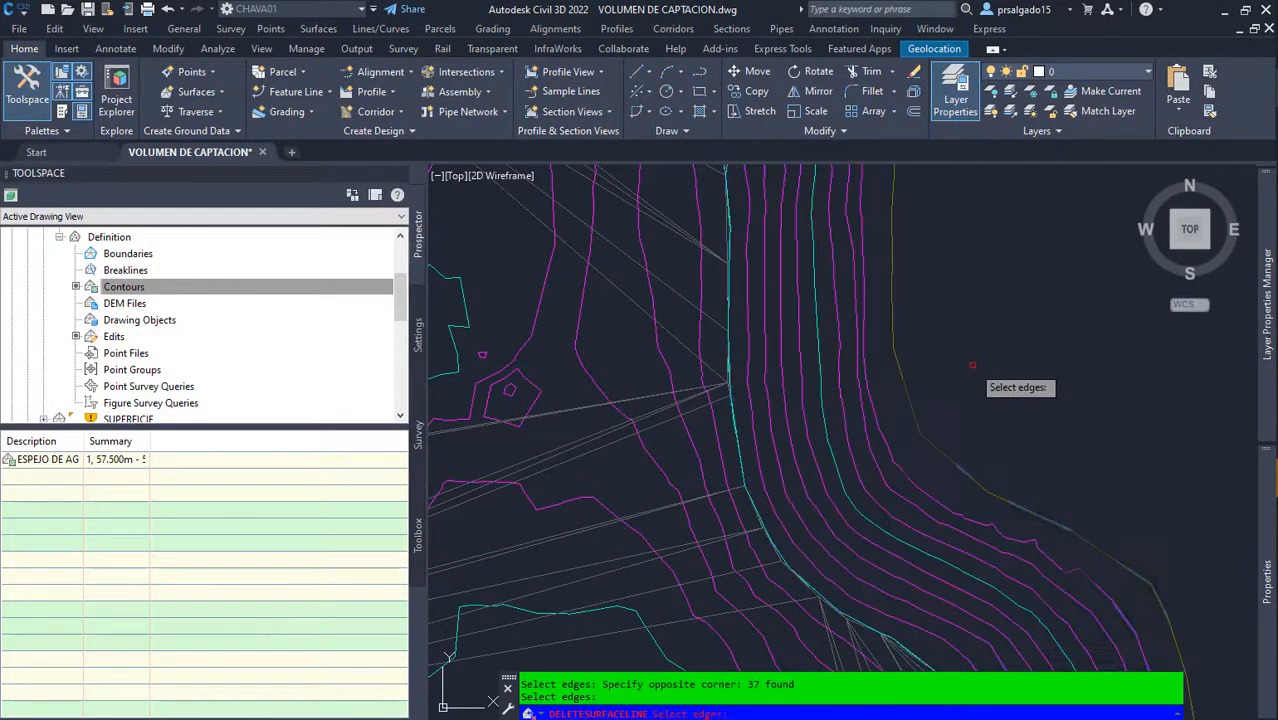
{"action": "scroll", "coordinate": [805, 295], "scroll_direction": "up", "scroll_amount": 5}
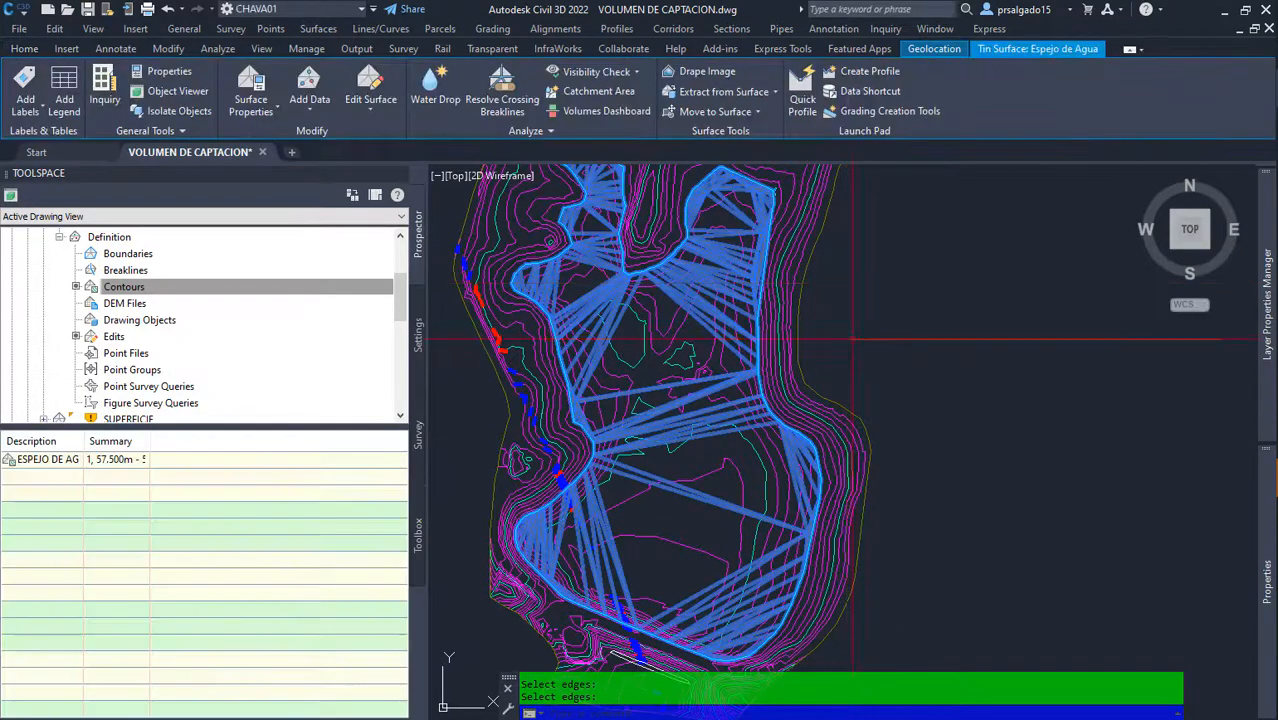
Step: Inspect the trimmed Espejo de Agua surface in 3D with the Object Viewer, orbiting it to a tilted view
{"action": "right_click", "coordinate": [703, 309]}
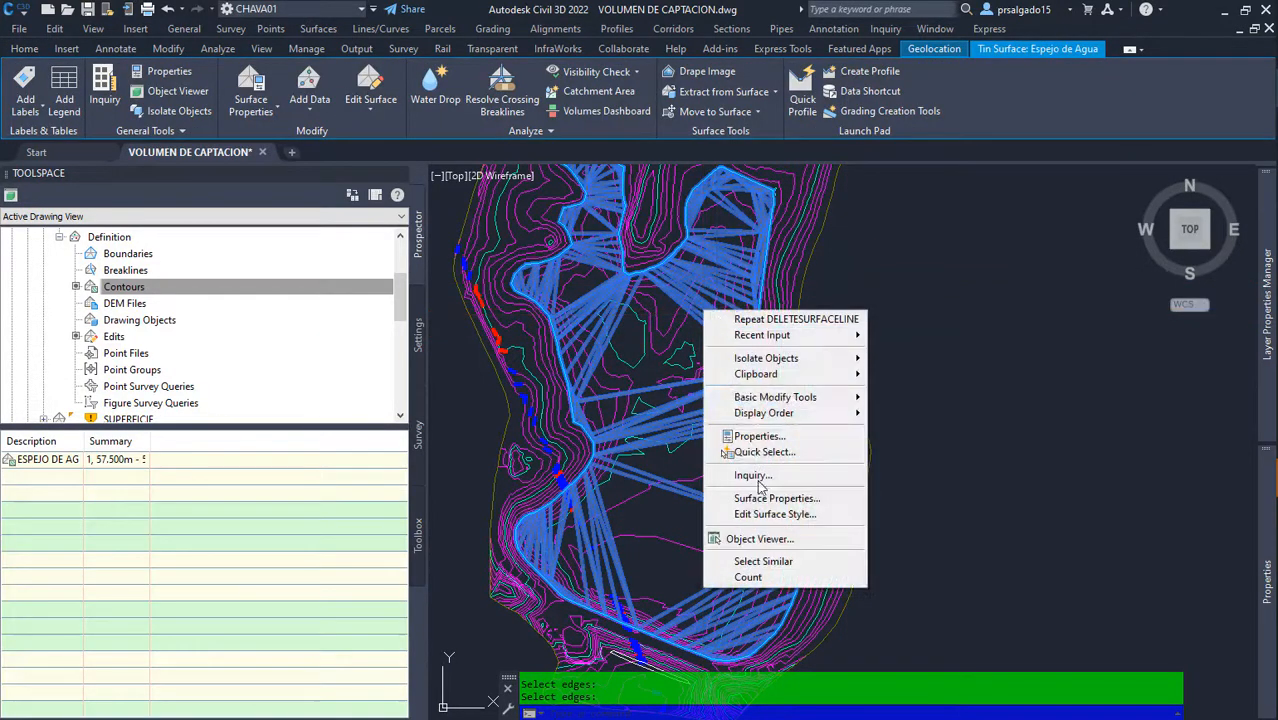
{"action": "left_click", "coordinate": [754, 541]}
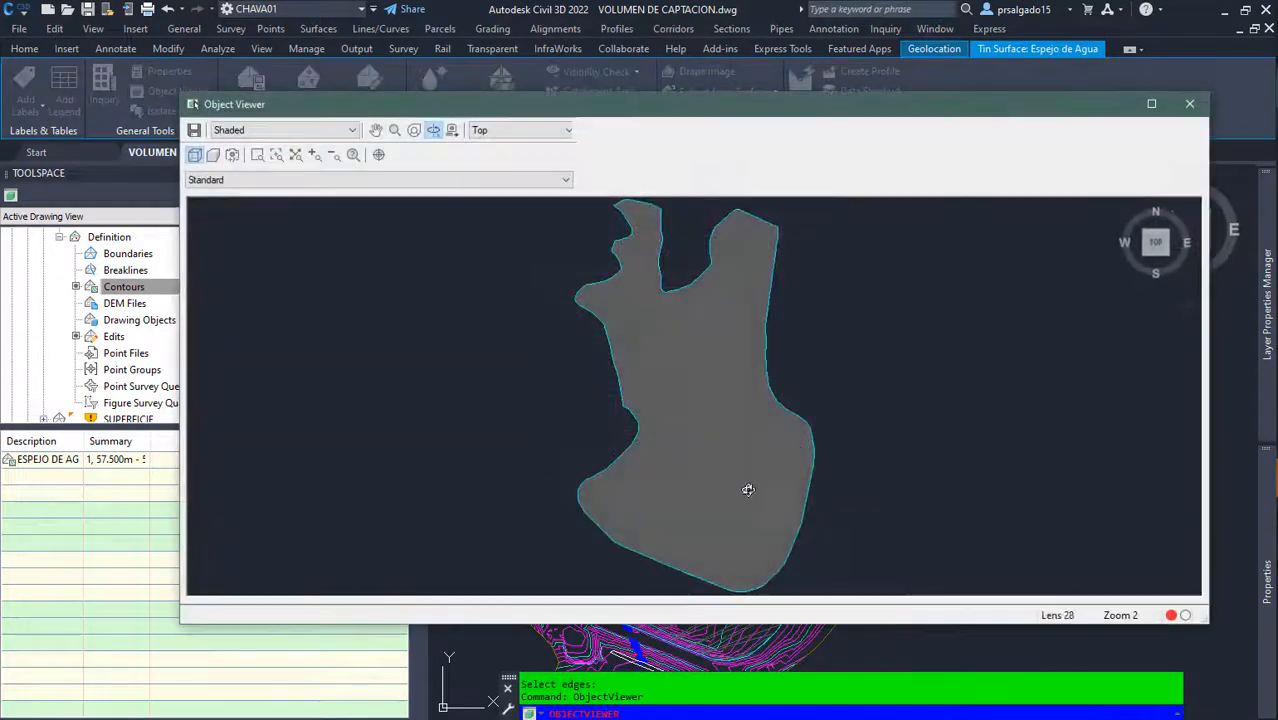
{"action": "mouse_move", "coordinate": [747, 491]}
{"action": "left_mouse_down"}
{"action": "mouse_move", "coordinate": [568, 359]}
{"action": "mouse_move", "coordinate": [616, 397]}
{"action": "mouse_move", "coordinate": [782, 431]}
{"action": "mouse_move", "coordinate": [747, 451]}
{"action": "mouse_move", "coordinate": [613, 382]}
{"action": "mouse_move", "coordinate": [693, 457]}
{"action": "mouse_move", "coordinate": [822, 451]}
{"action": "mouse_move", "coordinate": [673, 431]}
{"action": "mouse_move", "coordinate": [704, 374]}
{"action": "mouse_move", "coordinate": [620, 368]}
{"action": "mouse_move", "coordinate": [664, 376]}
{"action": "left_mouse_up"}
{"action": "left_click_drag", "start_coordinate": [784, 432], "coordinate": [722, 411]}
{"action": "left_click", "coordinate": [1189, 105]}
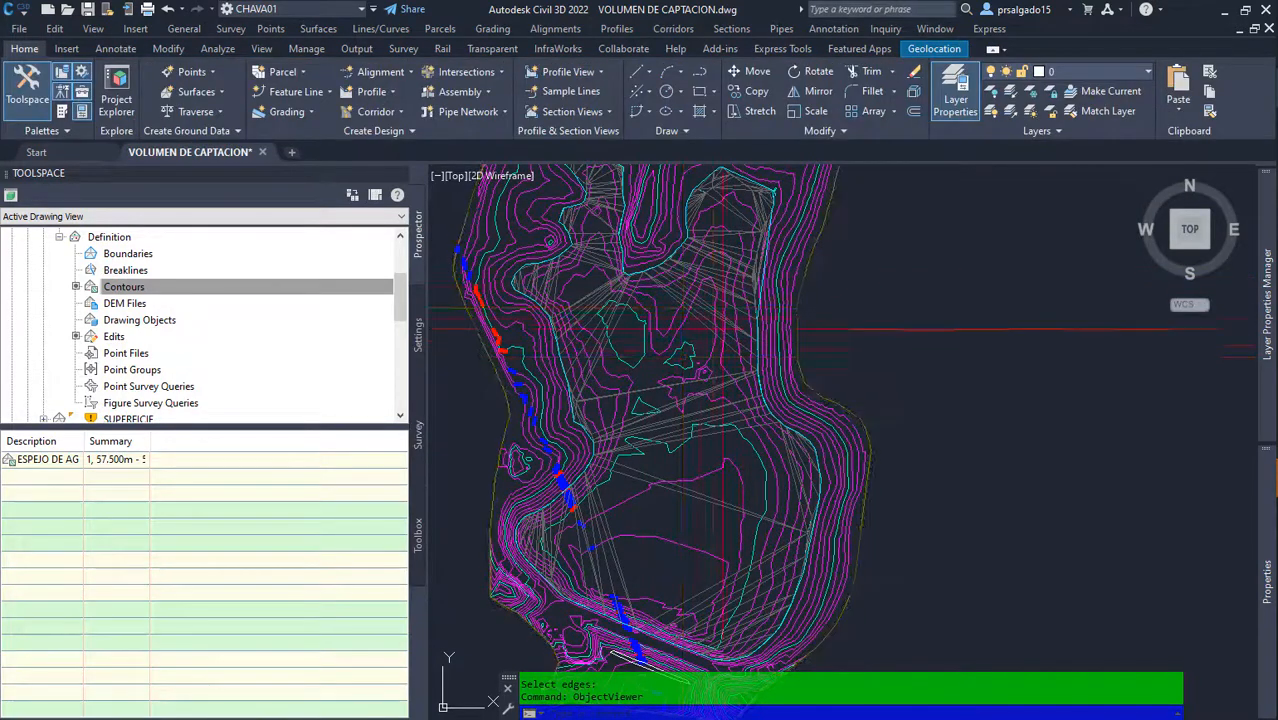
Step: Inspect the SUPERFICIE and Espejo de Agua surfaces together in the Object Viewer, orbiting to a low side view
{"action": "scroll", "coordinate": [740, 352], "scroll_direction": "down", "scroll_amount": 2}
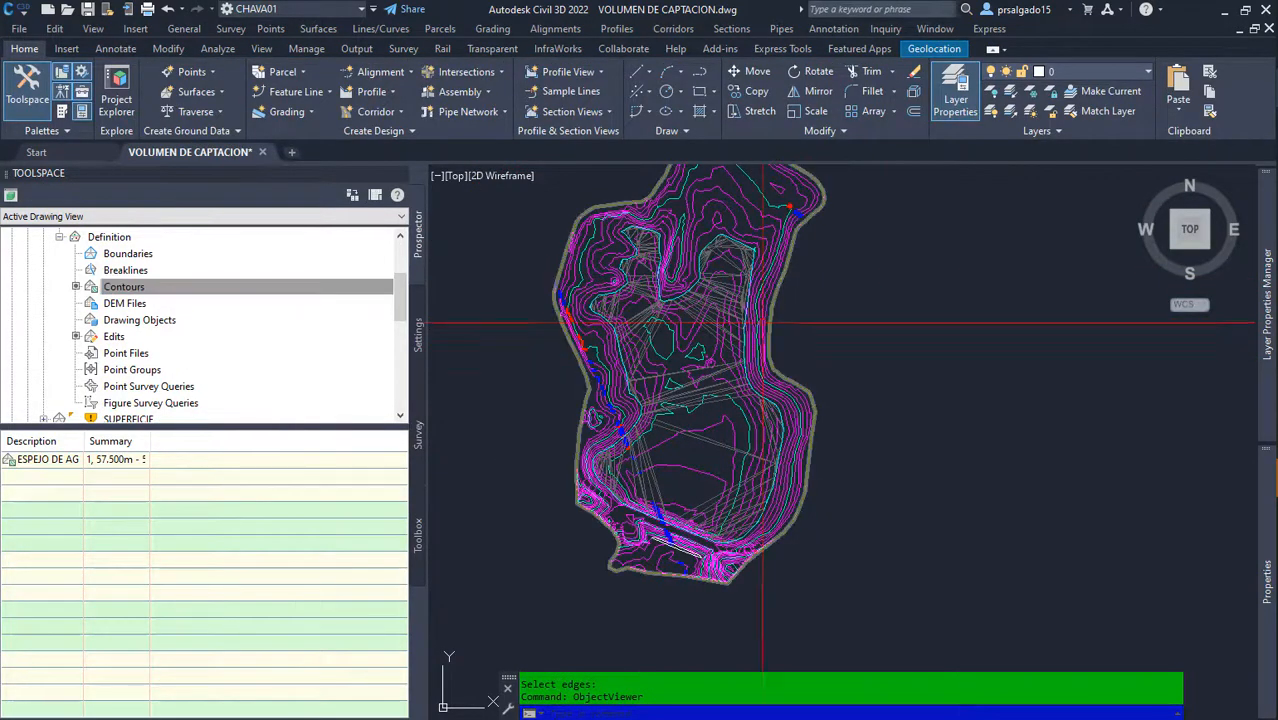
{"action": "scroll", "coordinate": [700, 252], "scroll_direction": "down", "scroll_amount": 1}
{"action": "scroll", "coordinate": [755, 290], "scroll_direction": "up", "scroll_amount": 4}
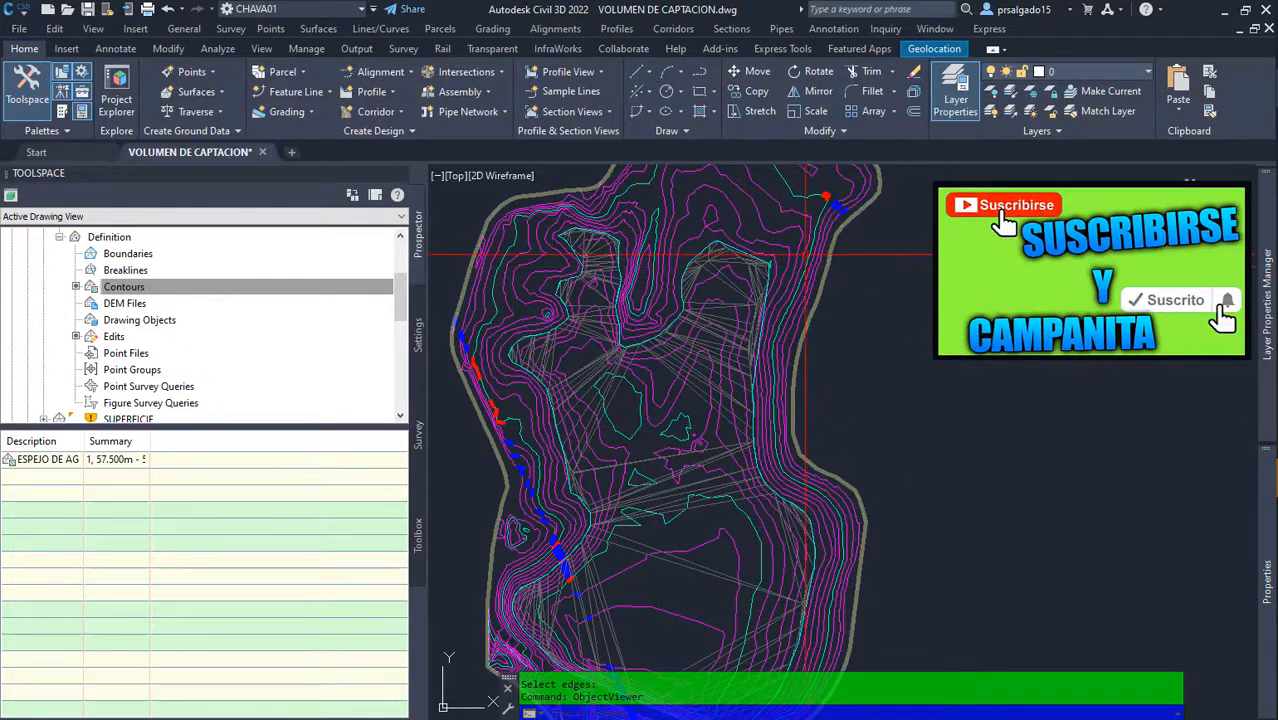
{"action": "left_click", "coordinate": [806, 258]}
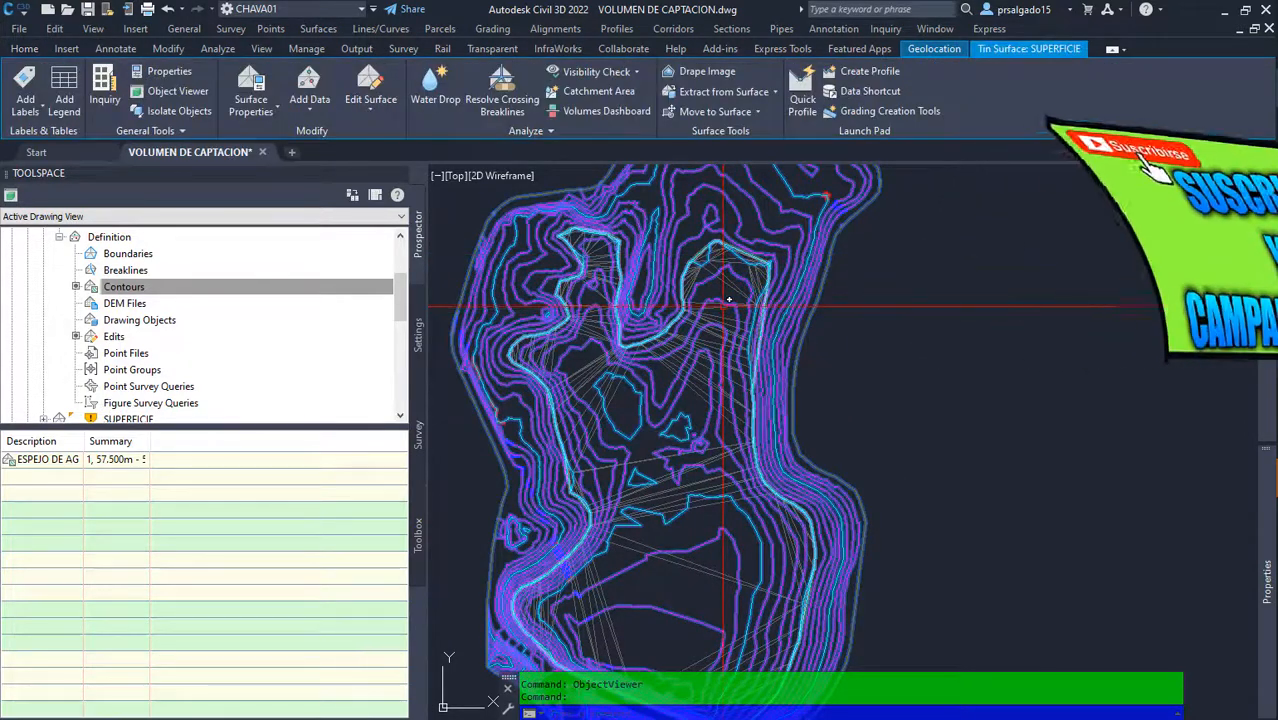
{"action": "left_click", "coordinate": [724, 306]}
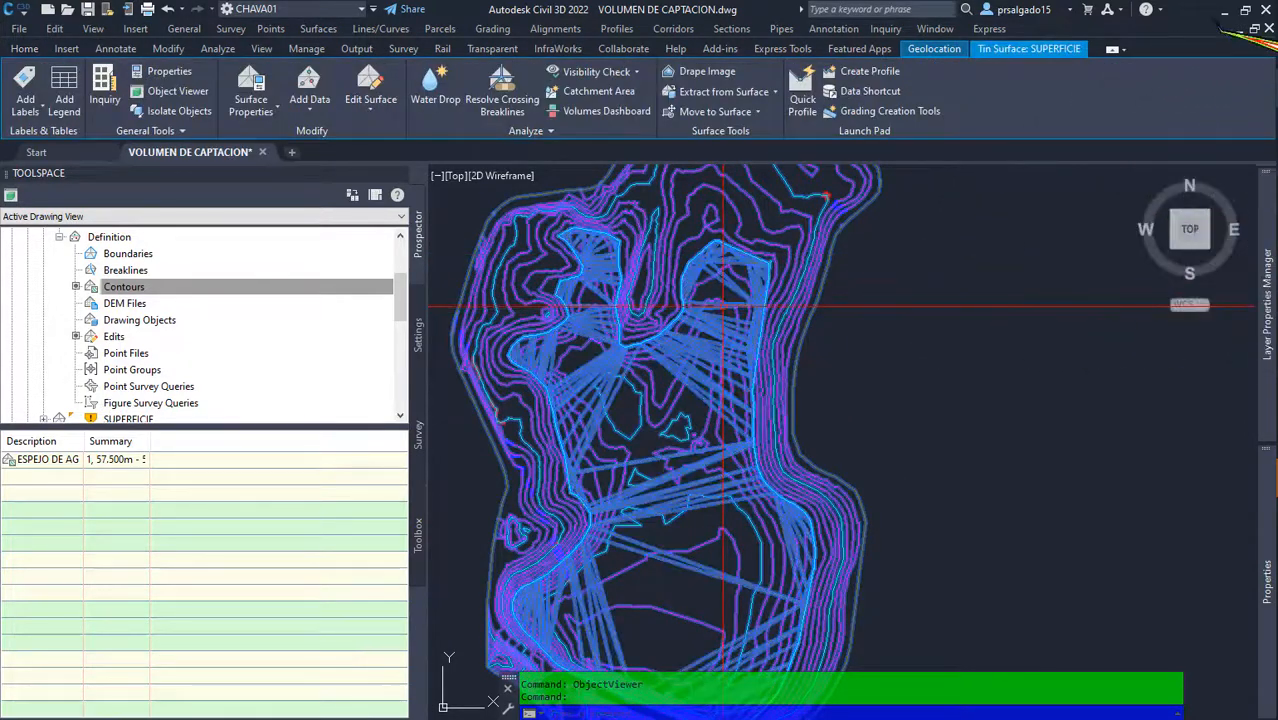
{"action": "right_click", "coordinate": [886, 328]}
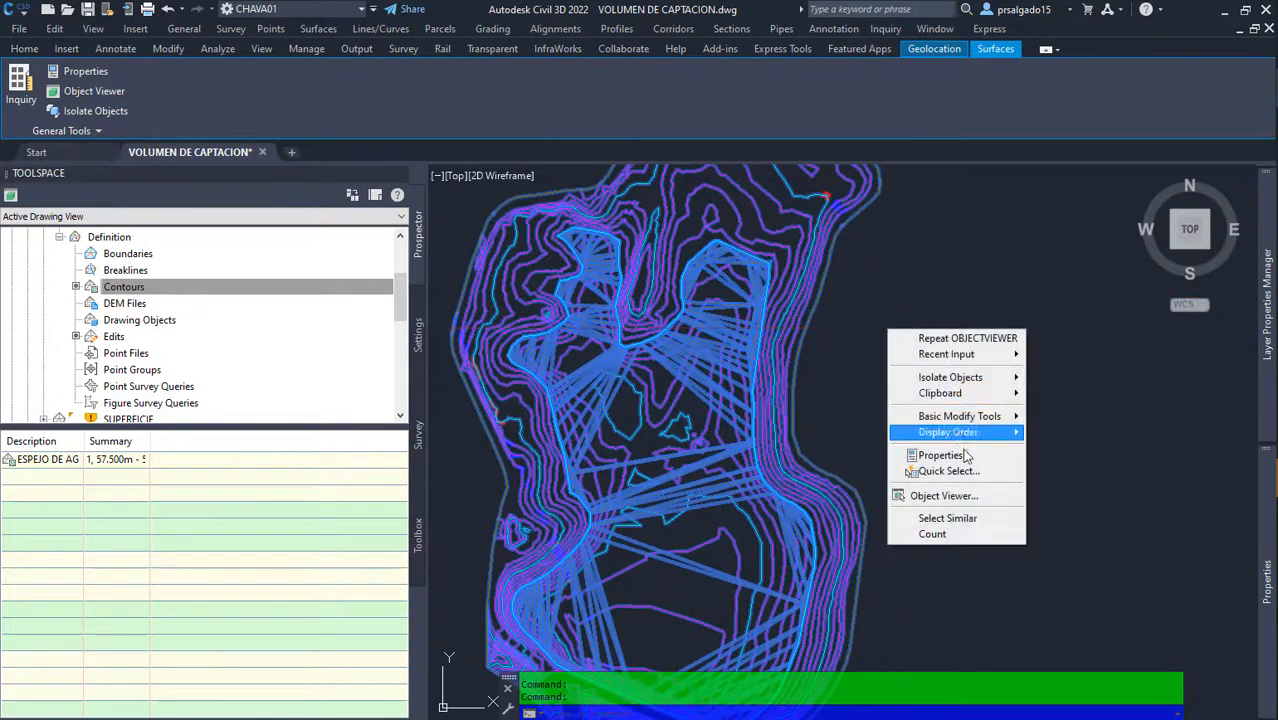
{"action": "left_click", "coordinate": [928, 497]}
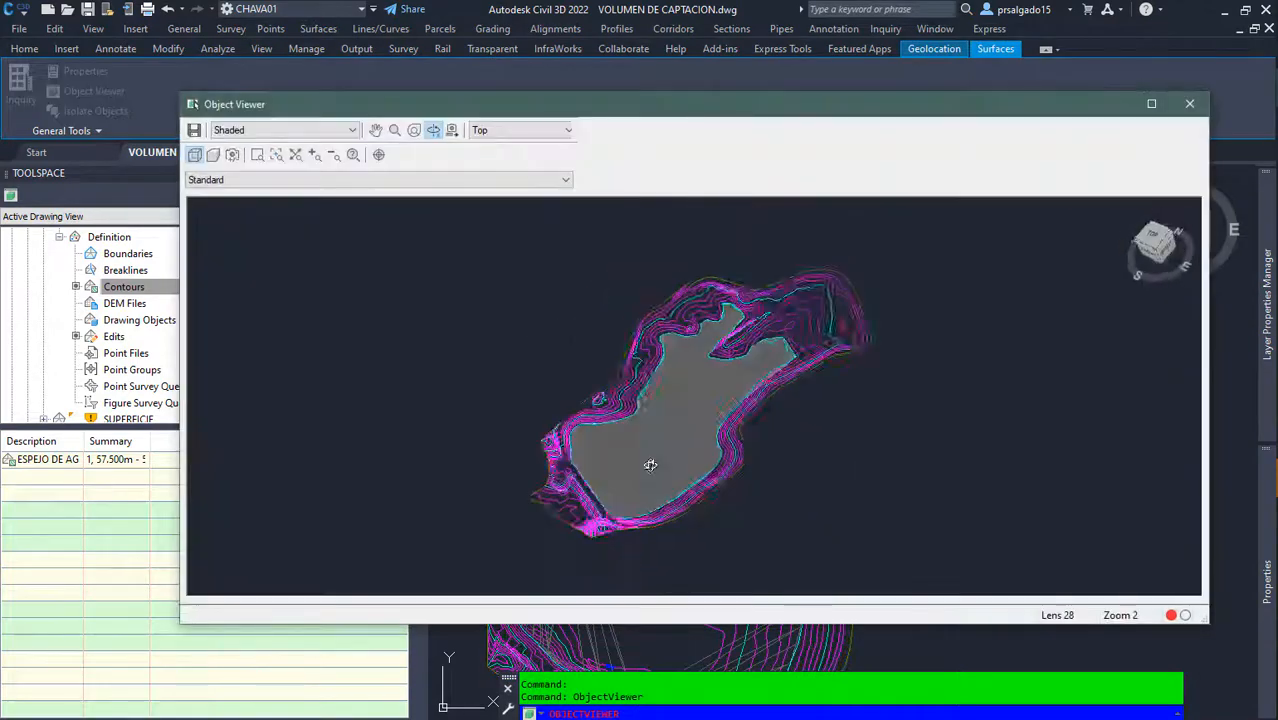
{"action": "left_click_drag", "start_coordinate": [653, 456], "coordinate": [760, 420]}
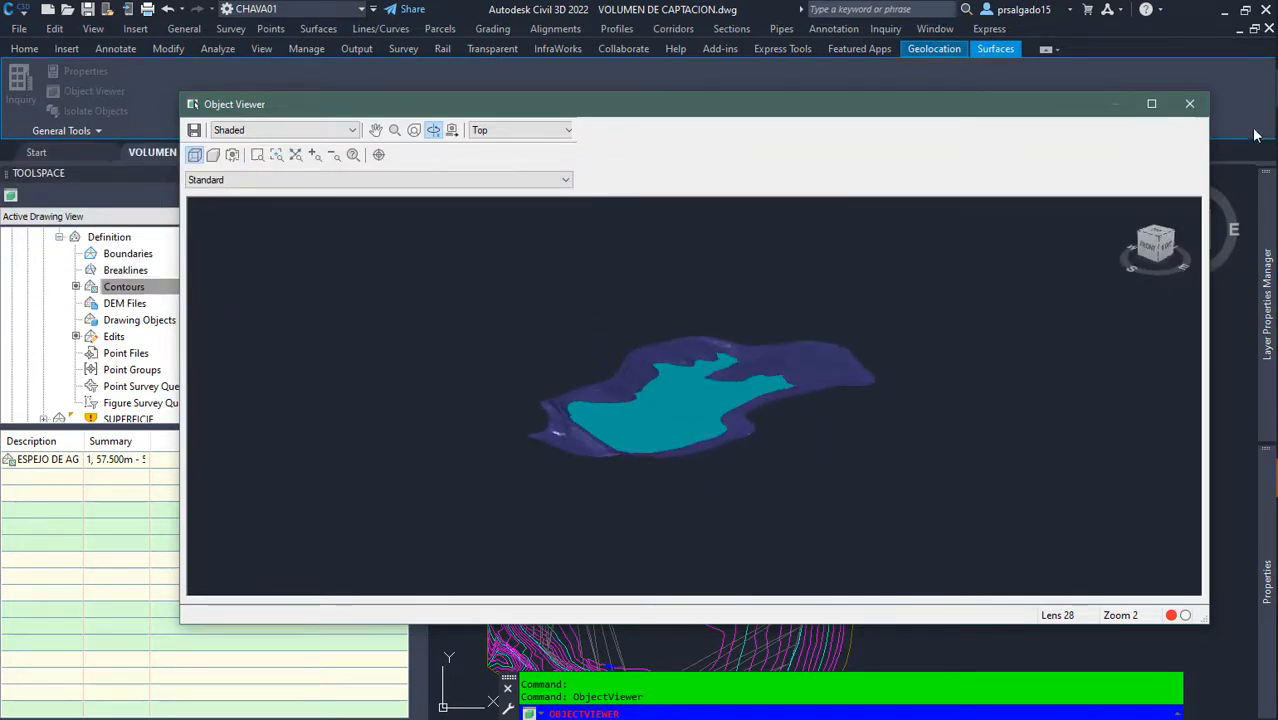
{"action": "left_click", "coordinate": [1190, 105]}
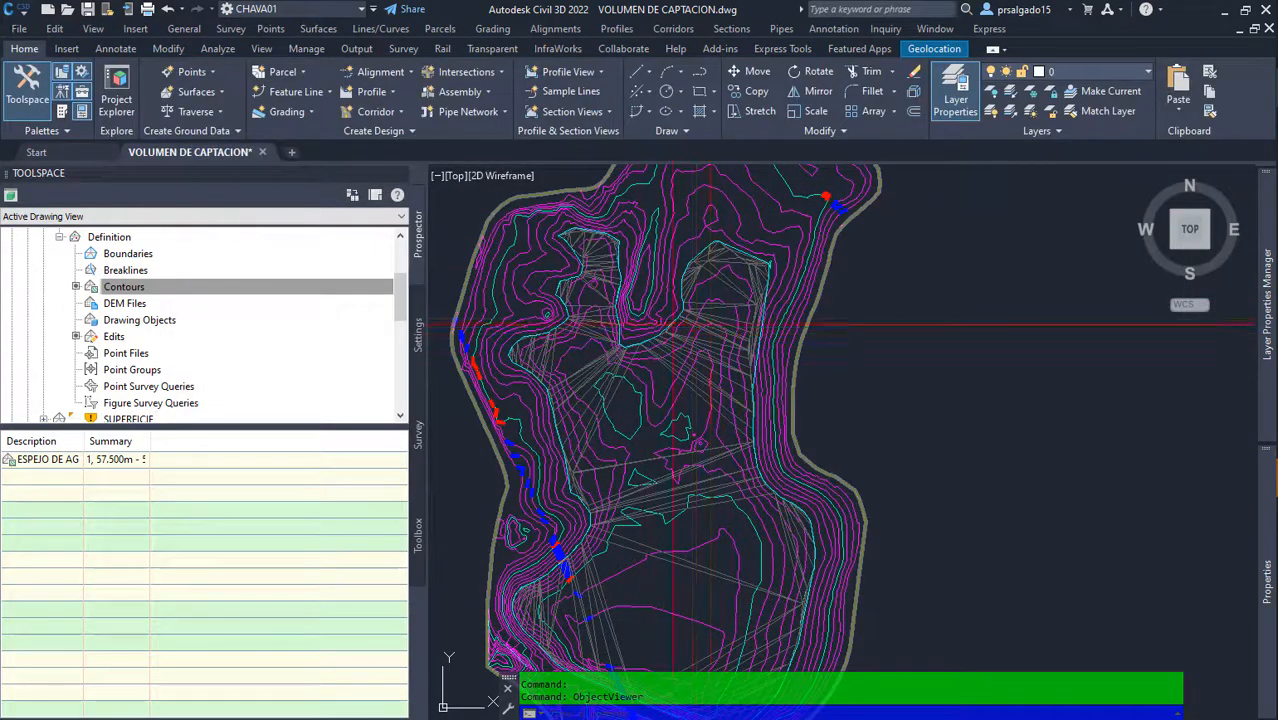
Step: Start a TIN volume surface from the Volumes Dashboard and name it CAPTACION
{"action": "left_click", "coordinate": [218, 49]}
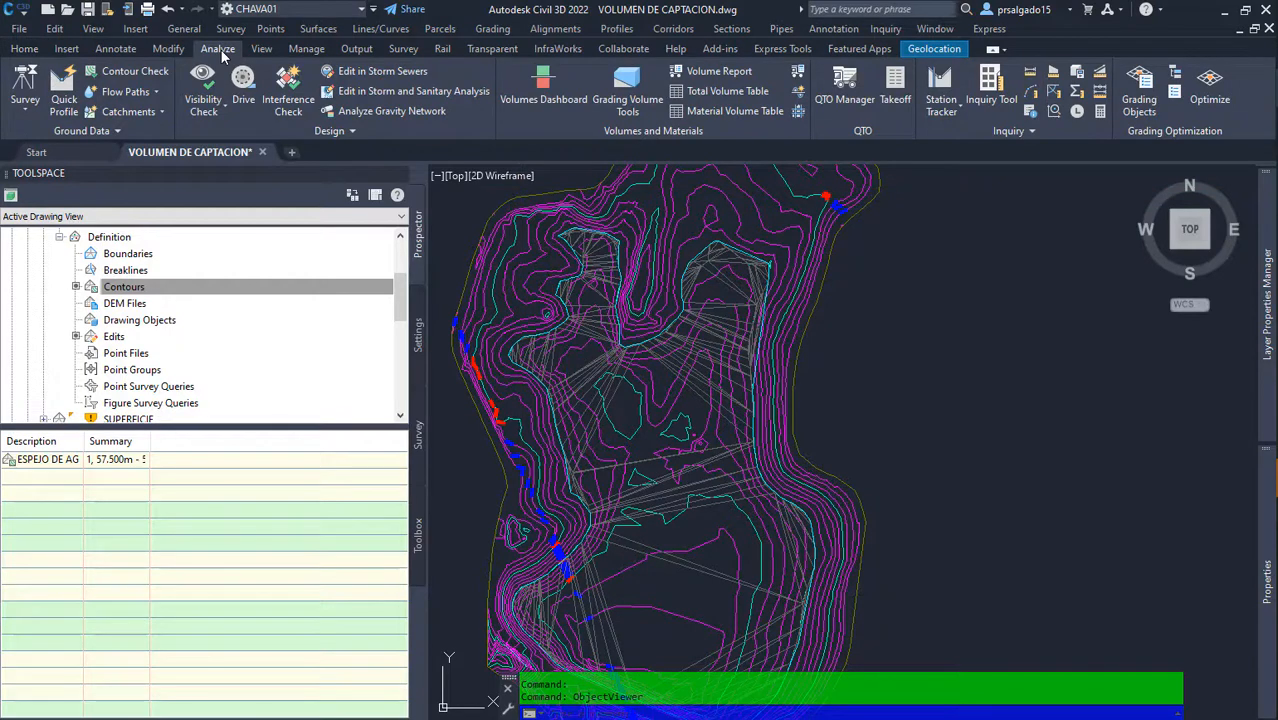
{"action": "left_click", "coordinate": [544, 88]}
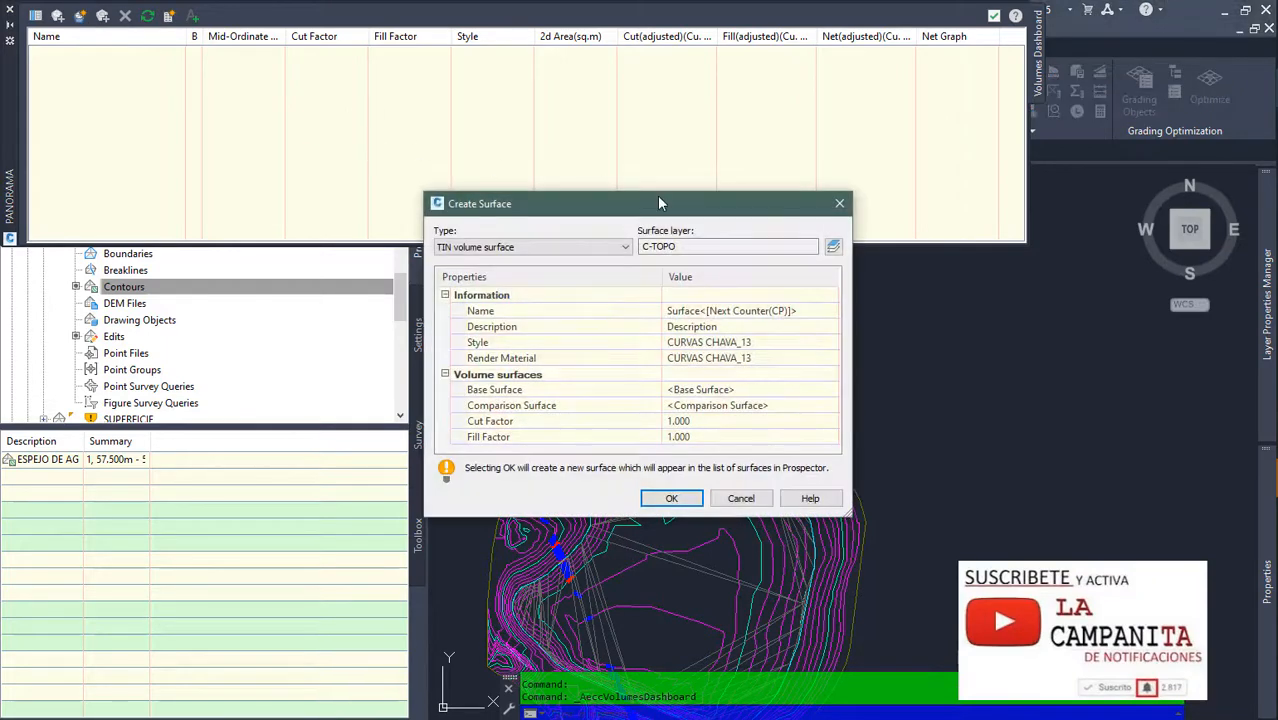
{"action": "left_click_drag", "start_coordinate": [650, 210], "coordinate": [630, 121]}
{"action": "left_click", "coordinate": [772, 222]}
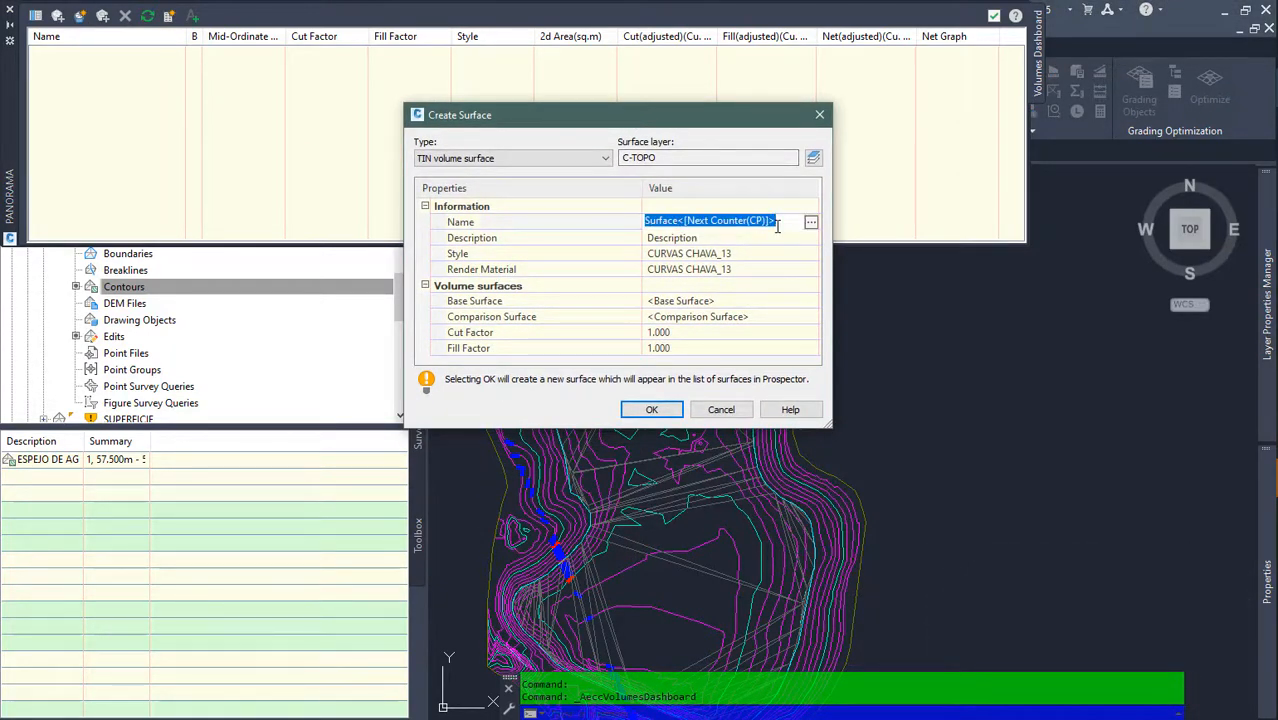
{"action": "type", "text": "CAPTACION"}
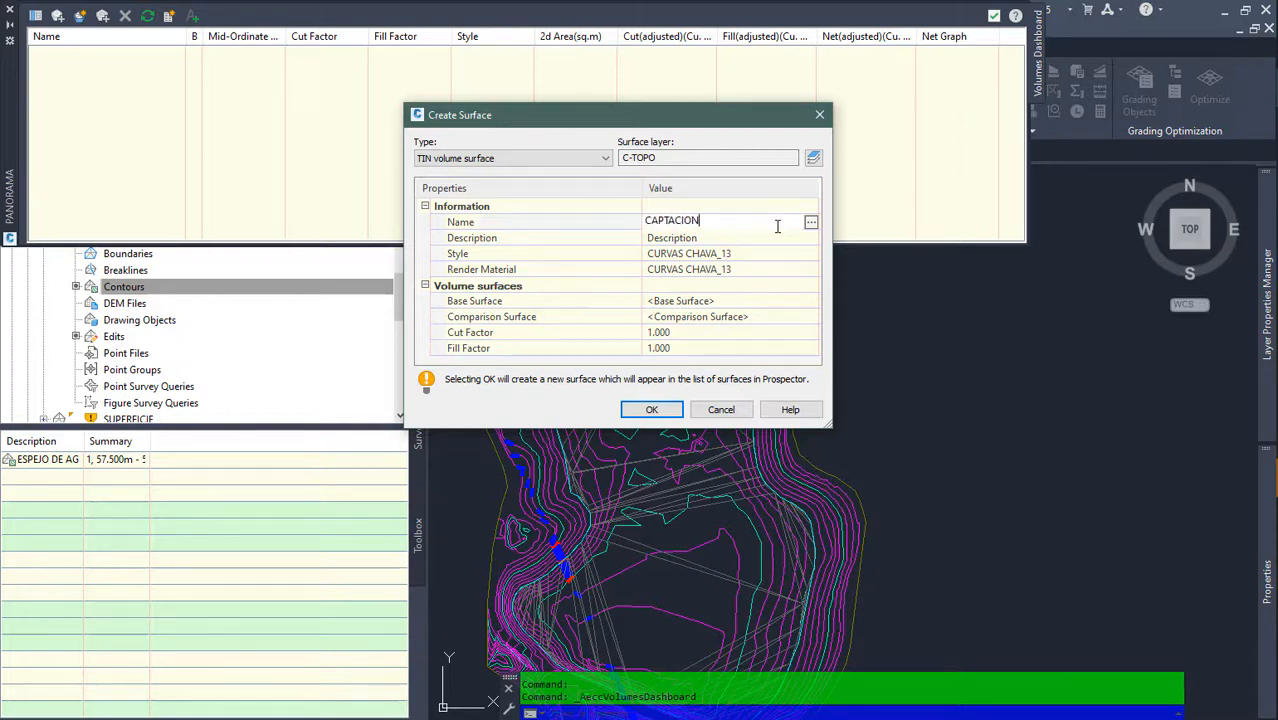
{"action": "key", "text": "Return"}
Step: Set SUPERFICIE as base surface and Espejo de Agua as comparison surface, and create the volume surface
{"action": "left_click", "coordinate": [722, 302]}
{"action": "left_click", "coordinate": [809, 302]}
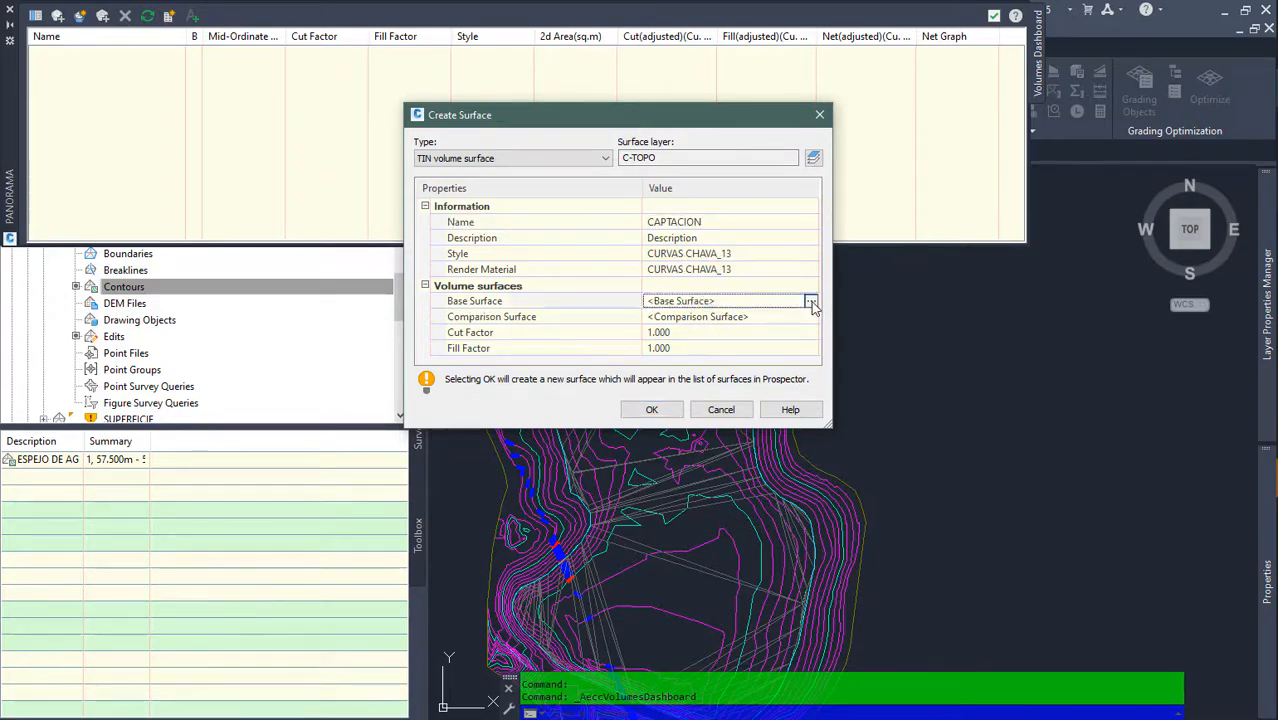
{"action": "left_click", "coordinate": [512, 312]}
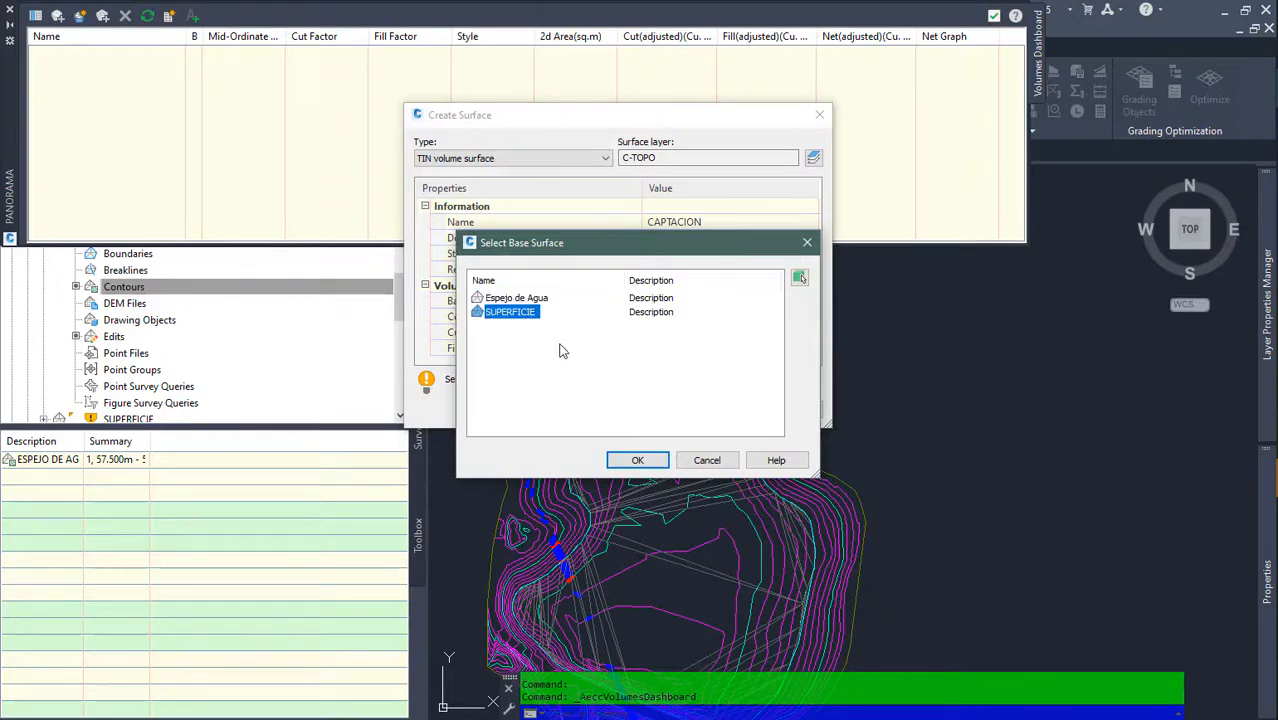
{"action": "left_click", "coordinate": [637, 460]}
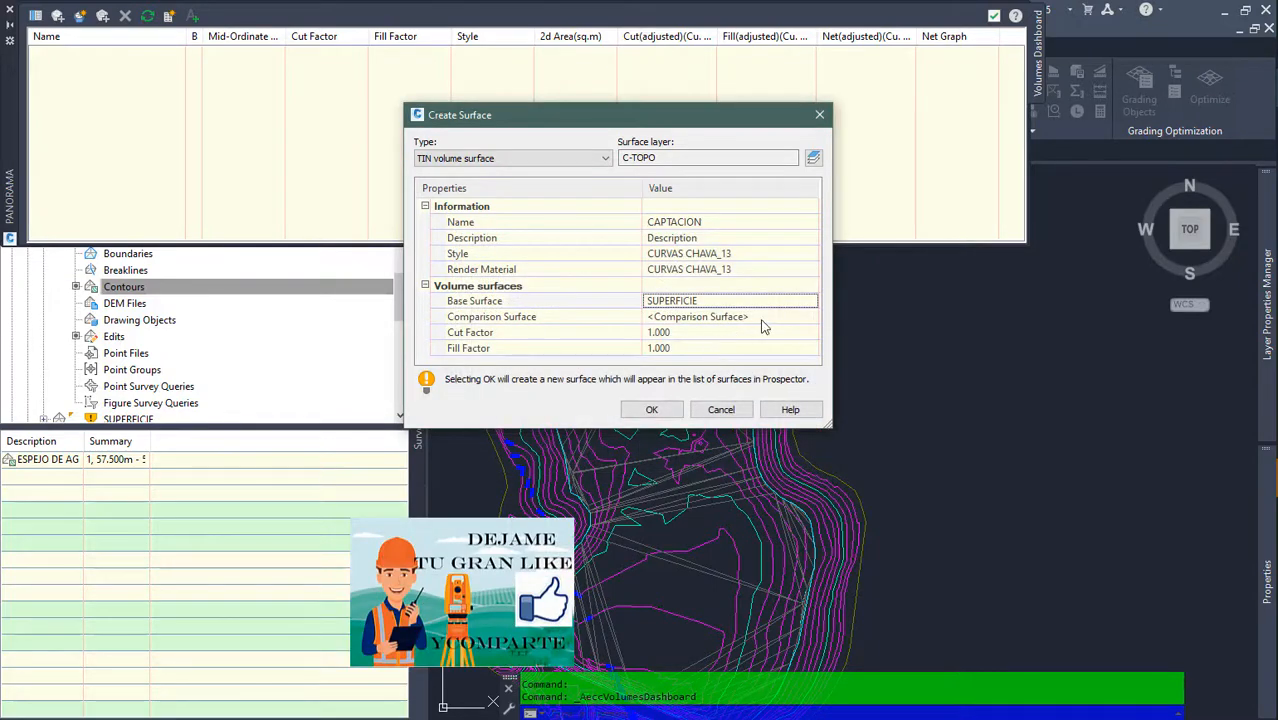
{"action": "left_click", "coordinate": [805, 317]}
{"action": "left_click", "coordinate": [810, 316]}
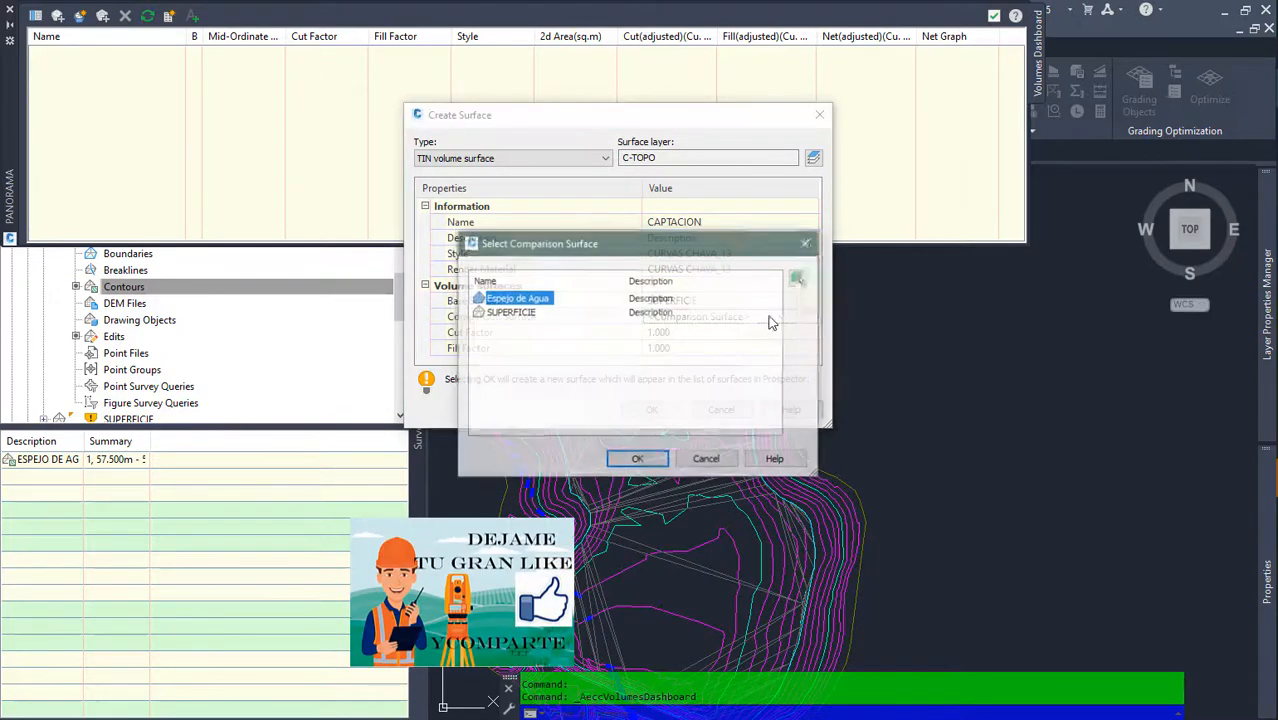
{"action": "left_click", "coordinate": [637, 460]}
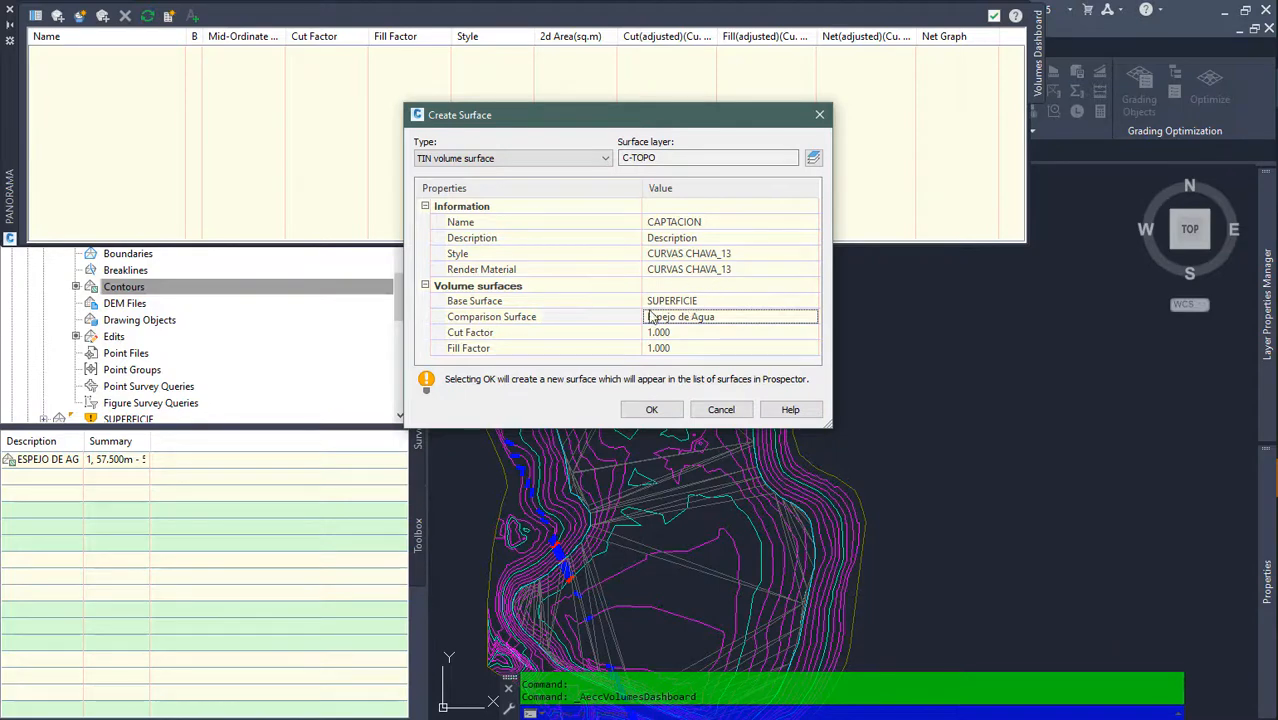
{"action": "left_click", "coordinate": [651, 410]}
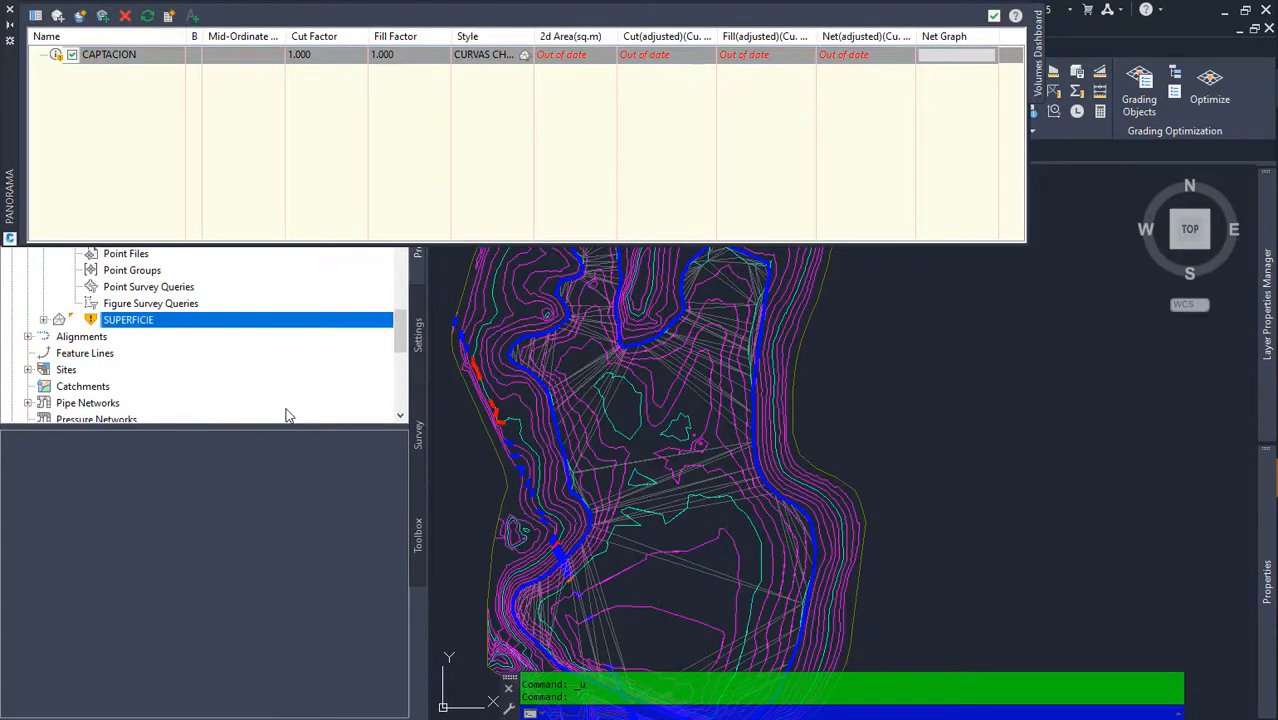
Step: Toggle automatic rebuild on the SUPERFICIE surface and bring the out-of-date CAPTACION volume calculation up to date
{"action": "scroll", "coordinate": [290, 405], "scroll_direction": "up", "scroll_amount": 5}
{"action": "scroll", "coordinate": [220, 342], "scroll_direction": "down", "scroll_amount": 1}
{"action": "scroll", "coordinate": [218, 342], "scroll_direction": "down", "scroll_amount": 4}
{"action": "right_click", "coordinate": [138, 322]}
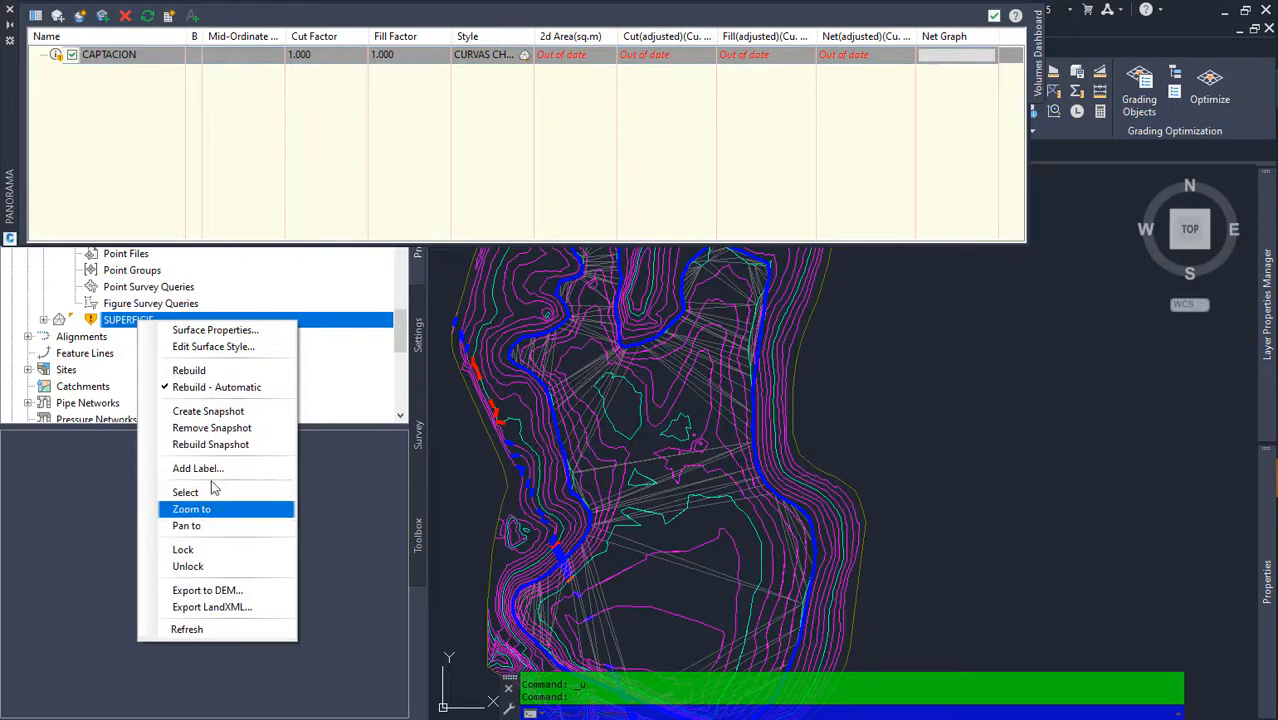
{"action": "left_click", "coordinate": [211, 389]}
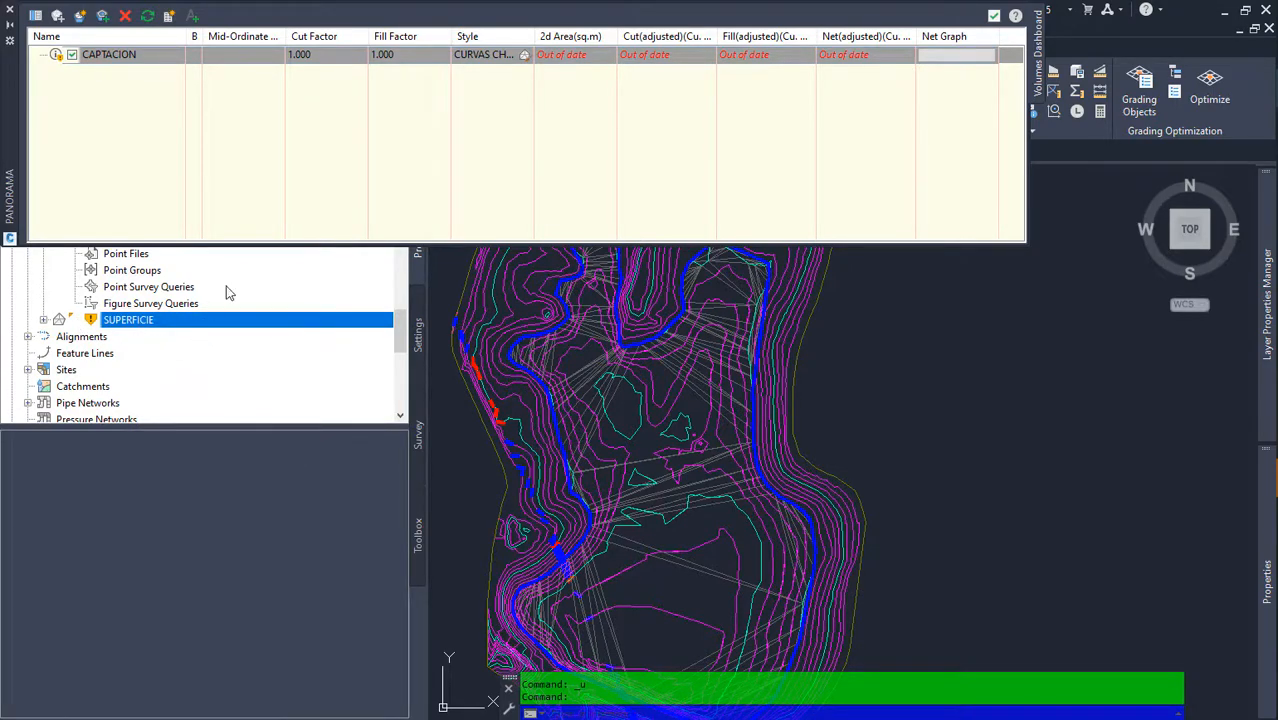
{"action": "left_click", "coordinate": [456, 76]}
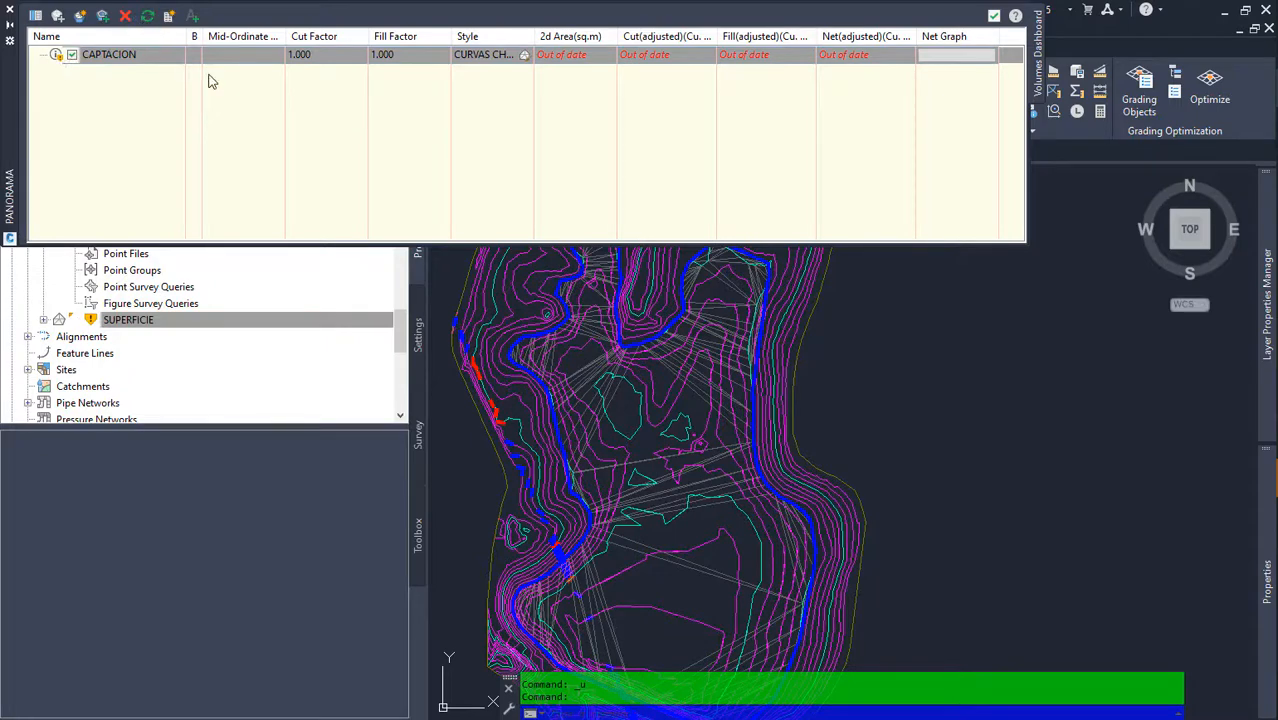
{"action": "left_click", "coordinate": [185, 324]}
{"action": "left_click", "coordinate": [367, 62]}
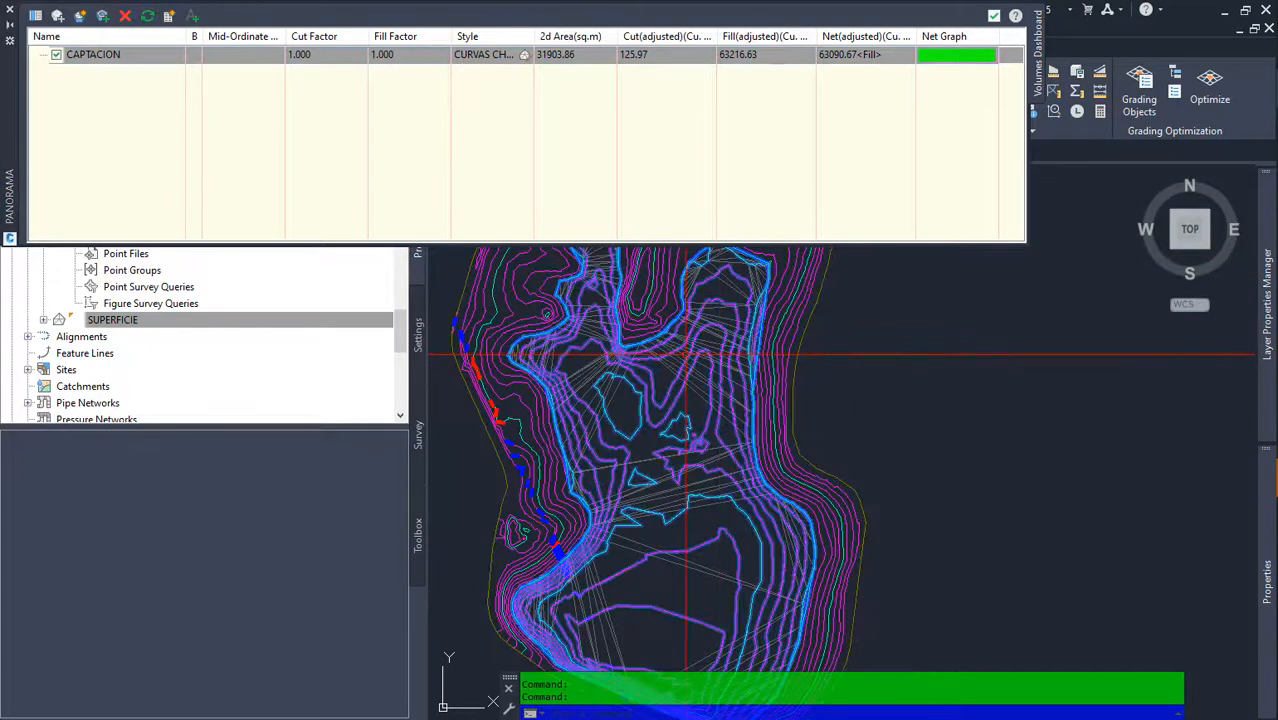
Step: Close the Volumes Dashboard and inspect the CAPTACION volume surface in the Object Viewer, orbiting to a low side view
{"action": "left_click", "coordinate": [757, 371]}
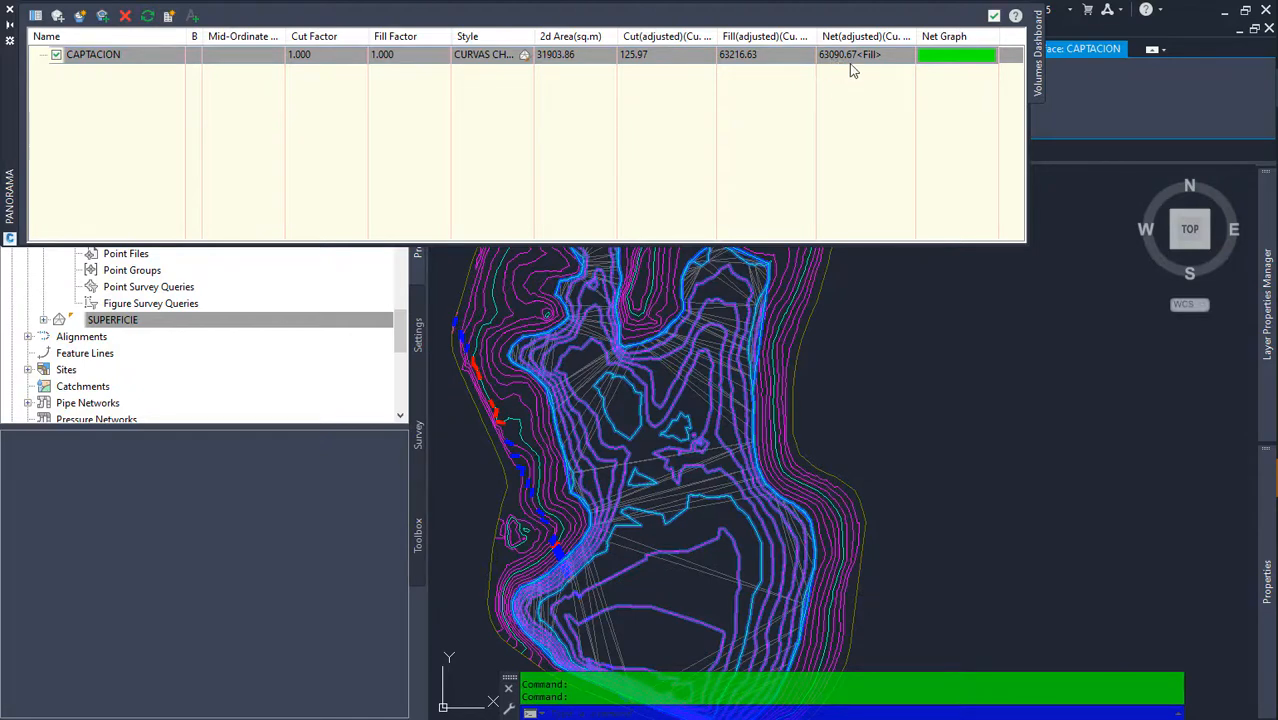
{"action": "left_click", "coordinate": [992, 16]}
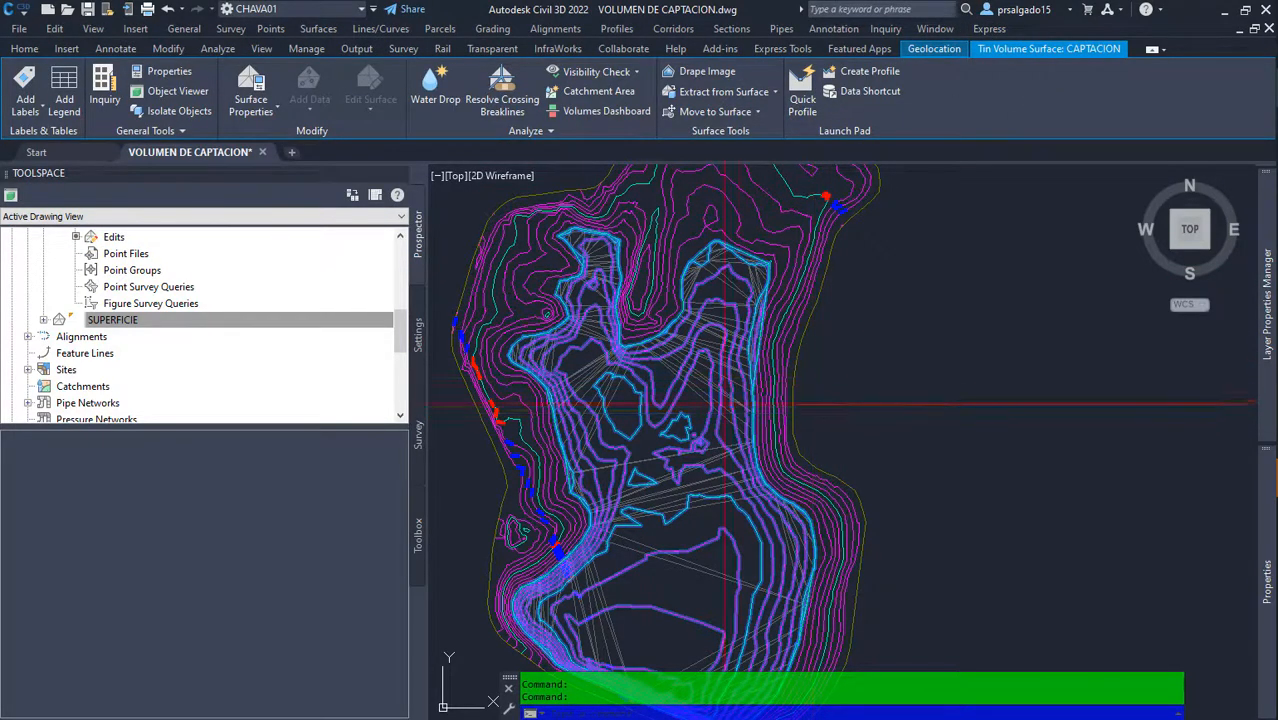
{"action": "right_click", "coordinate": [848, 363]}
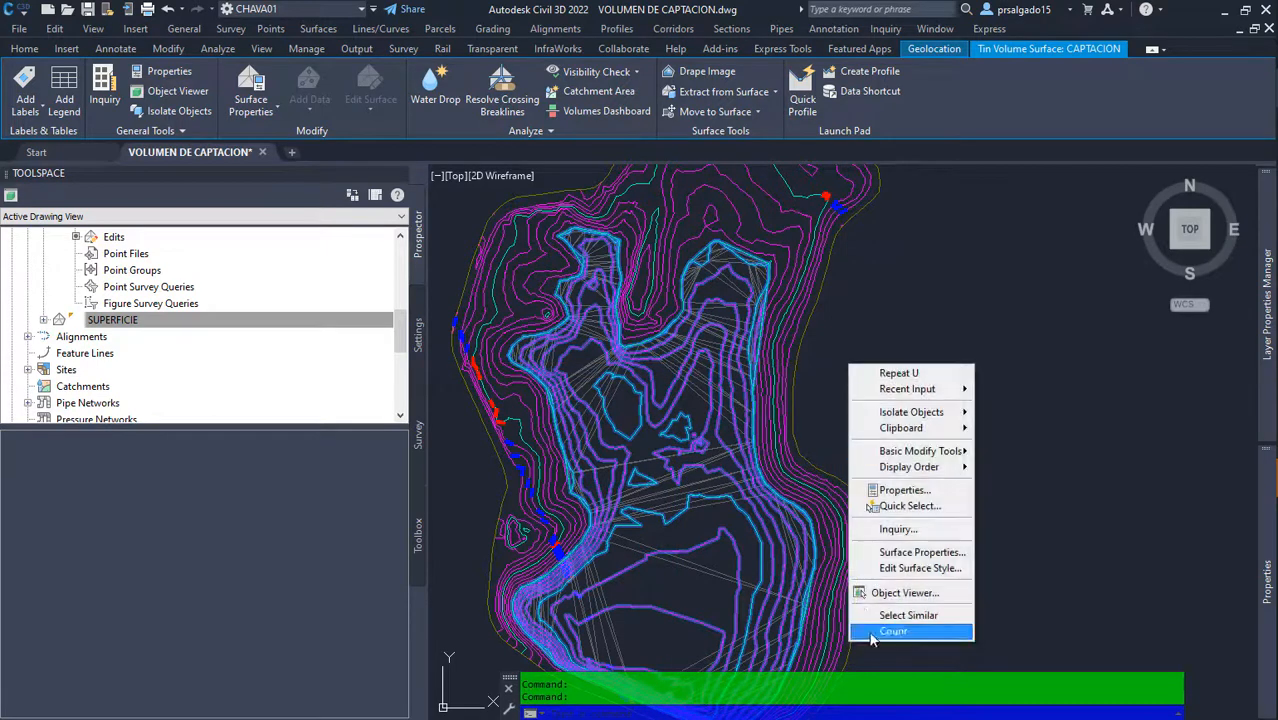
{"action": "left_click", "coordinate": [889, 595]}
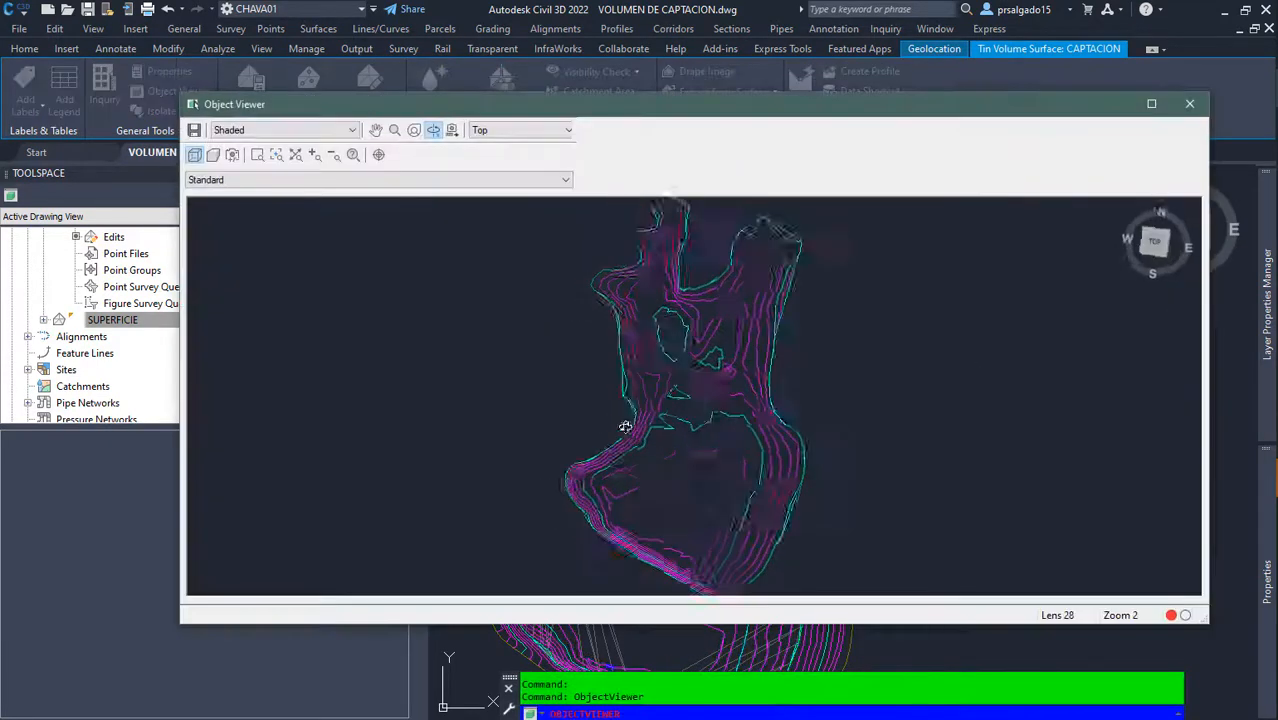
{"action": "left_click_drag", "start_coordinate": [625, 425], "coordinate": [636, 325]}
{"action": "mouse_move", "coordinate": [718, 402]}
{"action": "left_mouse_down"}
{"action": "mouse_move", "coordinate": [605, 394]}
{"action": "mouse_move", "coordinate": [593, 374]}
{"action": "mouse_move", "coordinate": [588, 394]}
{"action": "mouse_move", "coordinate": [655, 403]}
{"action": "mouse_move", "coordinate": [716, 388]}
{"action": "mouse_move", "coordinate": [710, 345]}
{"action": "mouse_move", "coordinate": [669, 333]}
{"action": "mouse_move", "coordinate": [690, 302]}
{"action": "mouse_move", "coordinate": [673, 422]}
{"action": "mouse_move", "coordinate": [663, 386]}
{"action": "left_mouse_up"}
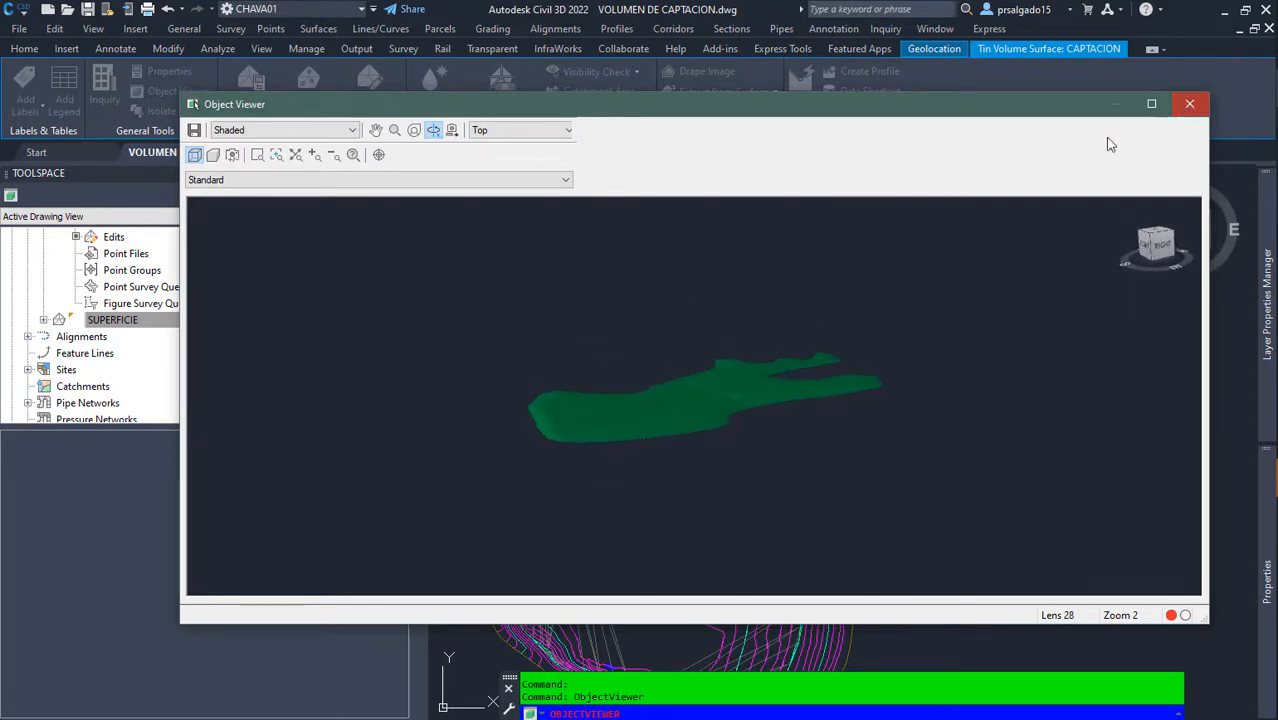
Step: Close the Object Viewer and check the extent of the CAPTACION volume surface by selecting it in the drawing, leaving nothing selected
{"action": "left_click", "coordinate": [1190, 104]}
{"action": "key", "text": "Escape"}
{"action": "scroll", "coordinate": [738, 254], "scroll_direction": "up", "scroll_amount": 3}
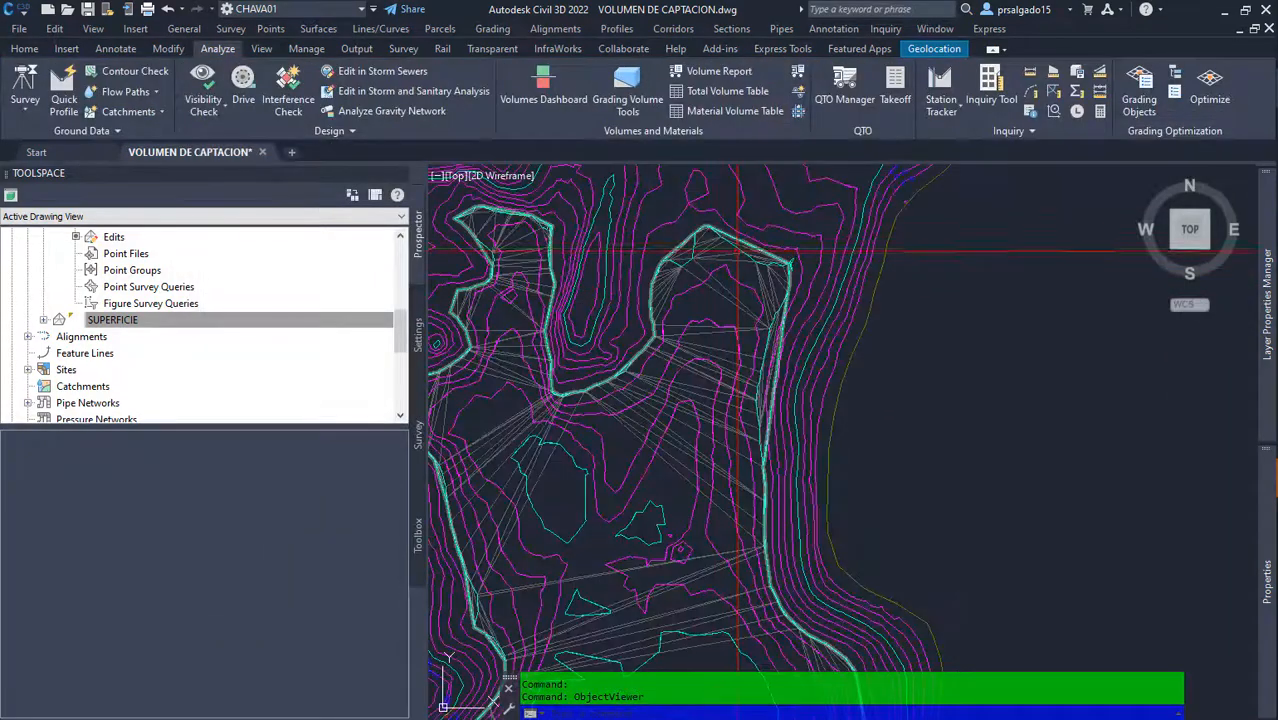
{"action": "left_click", "coordinate": [740, 261]}
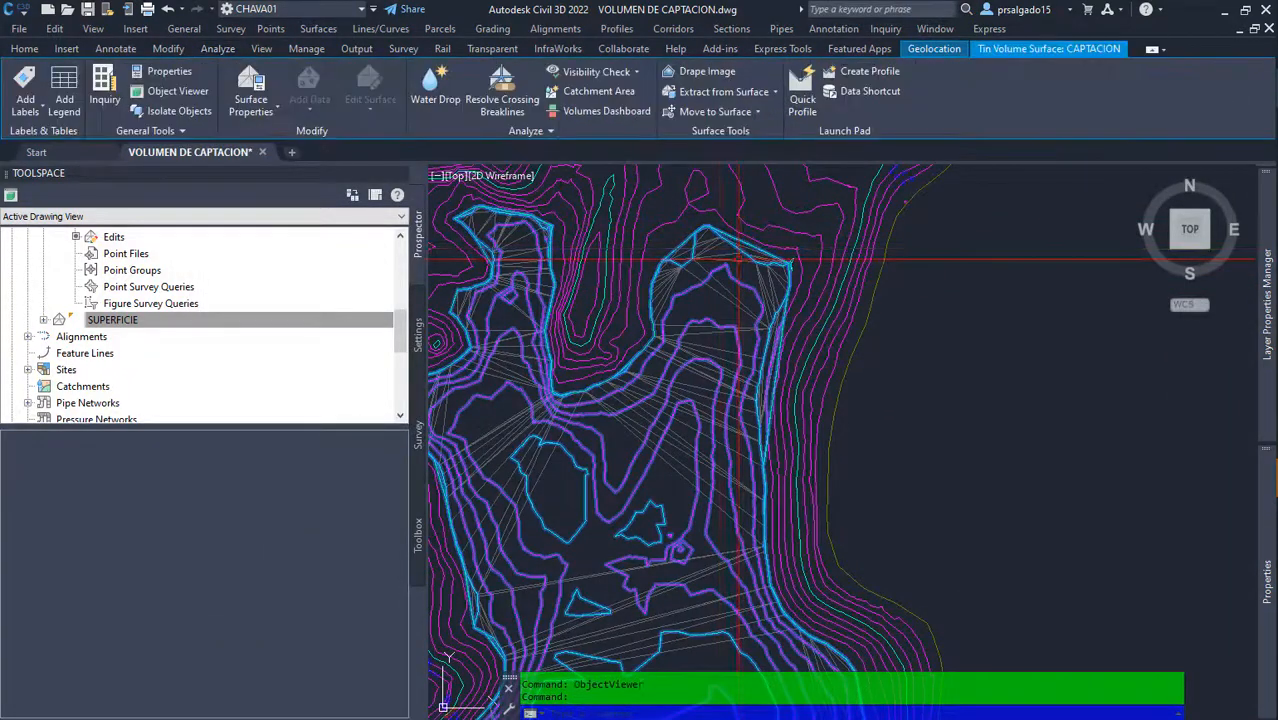
{"action": "scroll", "coordinate": [861, 271], "scroll_direction": "down", "scroll_amount": 4}
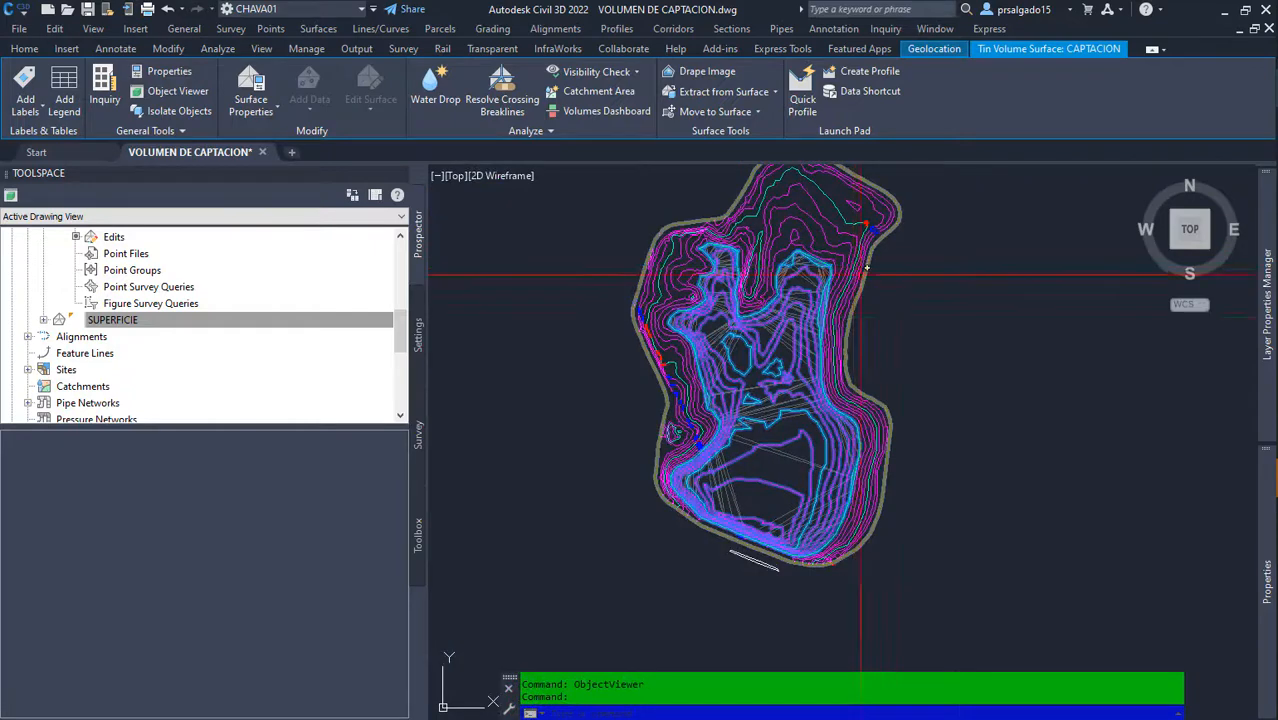
{"action": "key", "text": "Escape"}
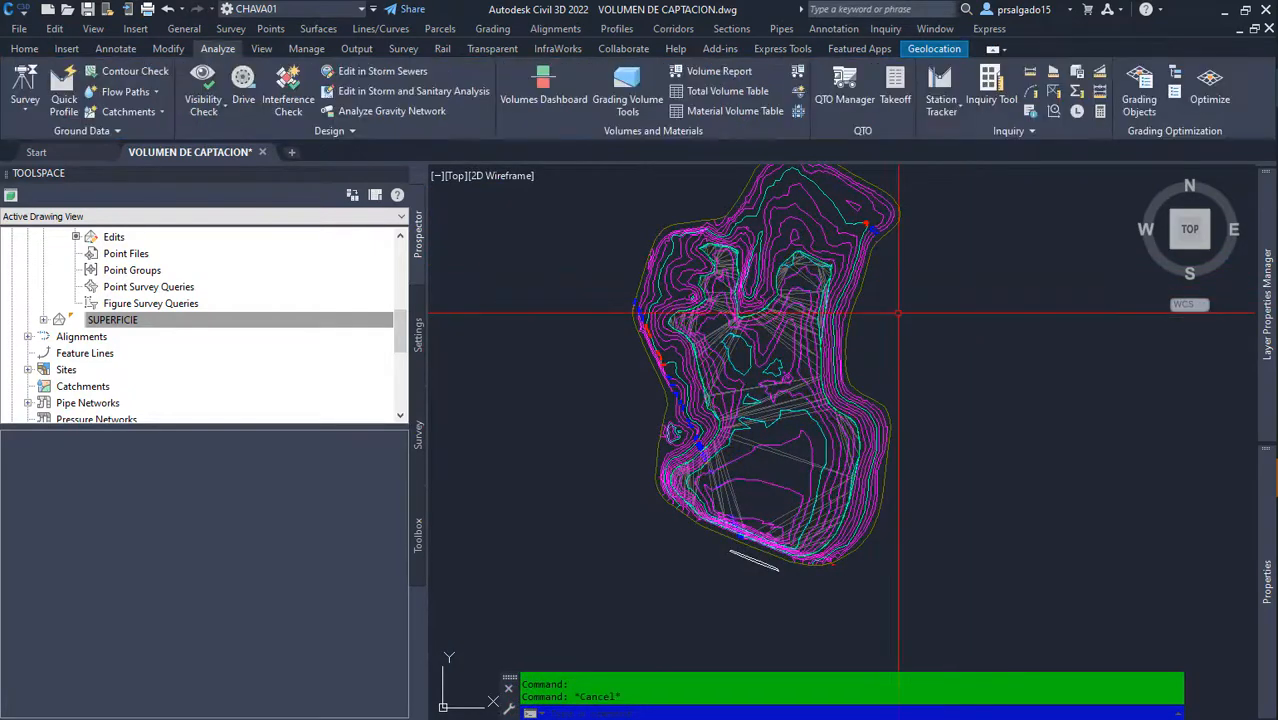
Step: Review the CAPTACION cut, fill and net volumes in the Volumes Dashboard, and close it
{"action": "left_click", "coordinate": [531, 92]}
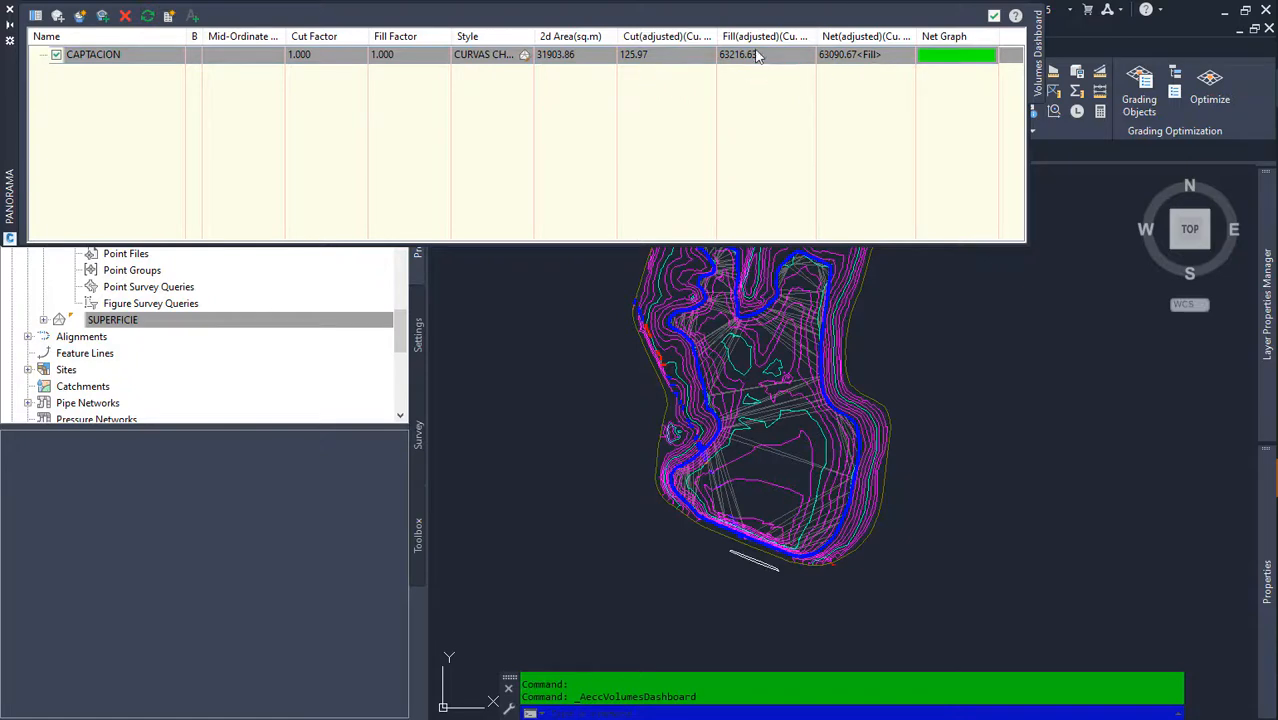
{"action": "left_click", "coordinate": [994, 18]}
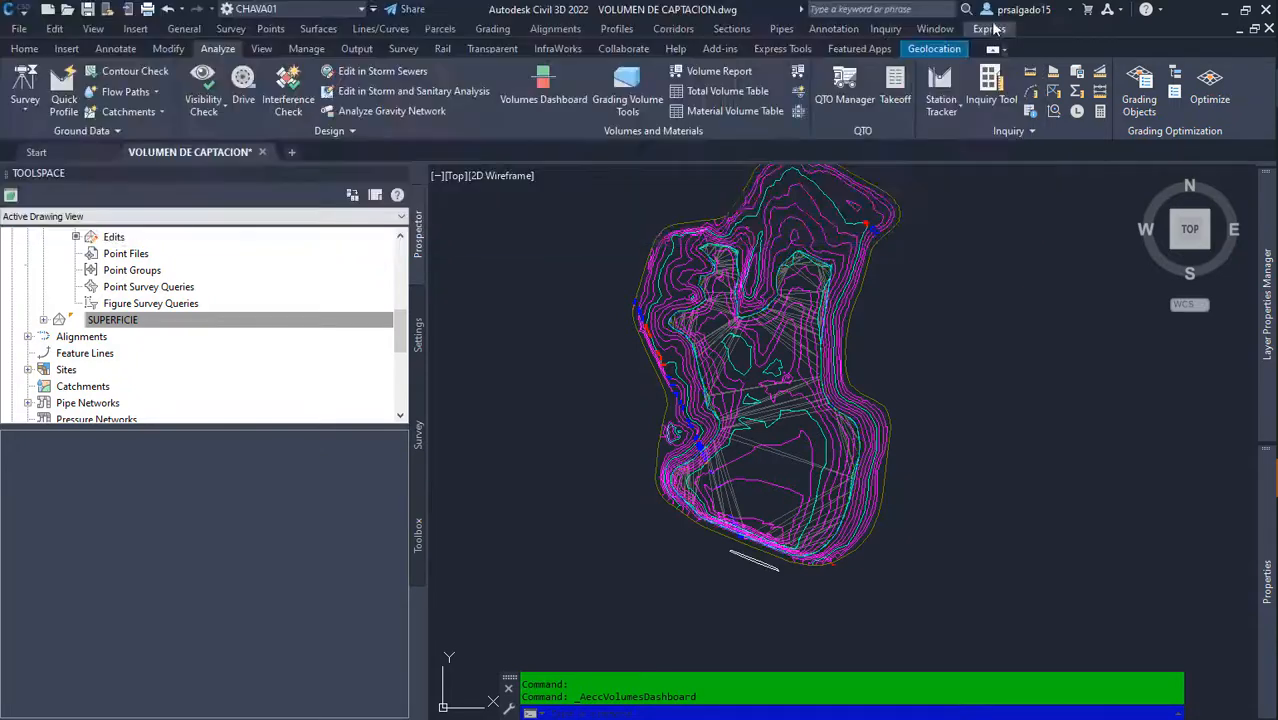
Step: Inspect the terrain and volume surfaces in a tilted 3D view, and restore the plan view to the World UCS
{"action": "scroll", "coordinate": [780, 410], "scroll_direction": "down", "scroll_amount": 2}
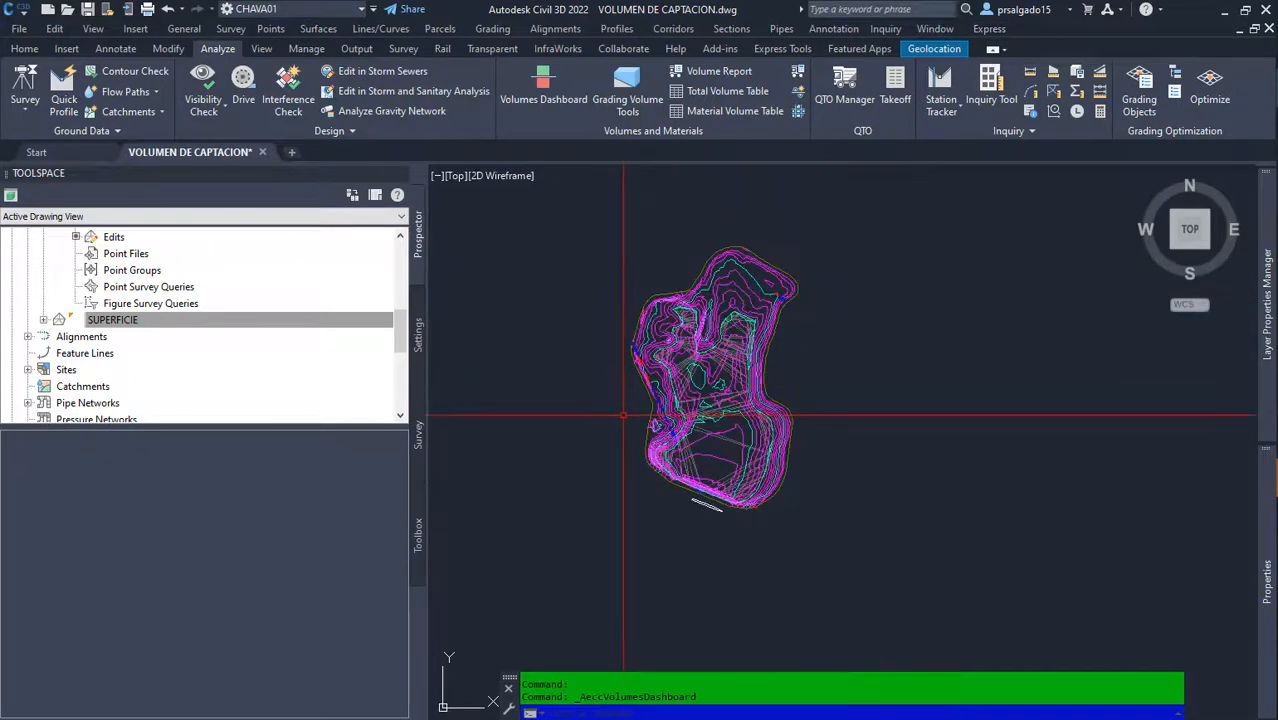
{"action": "scroll", "coordinate": [760, 405], "scroll_direction": "up", "scroll_amount": 5}
{"action": "scroll", "coordinate": [711, 499], "scroll_direction": "down", "scroll_amount": 4}
{"action": "scroll", "coordinate": [711, 499], "scroll_direction": "up", "scroll_amount": 3}
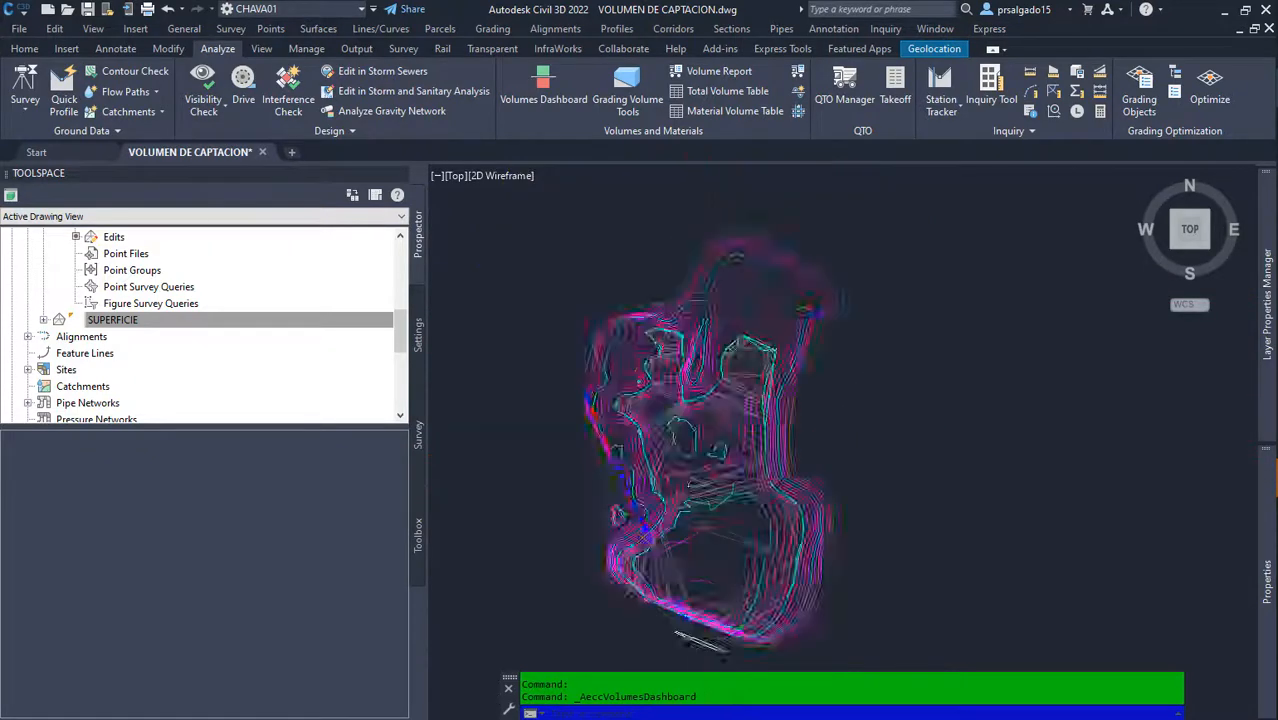
{"action": "scroll", "coordinate": [850, 440], "scroll_direction": "down", "scroll_amount": 2}
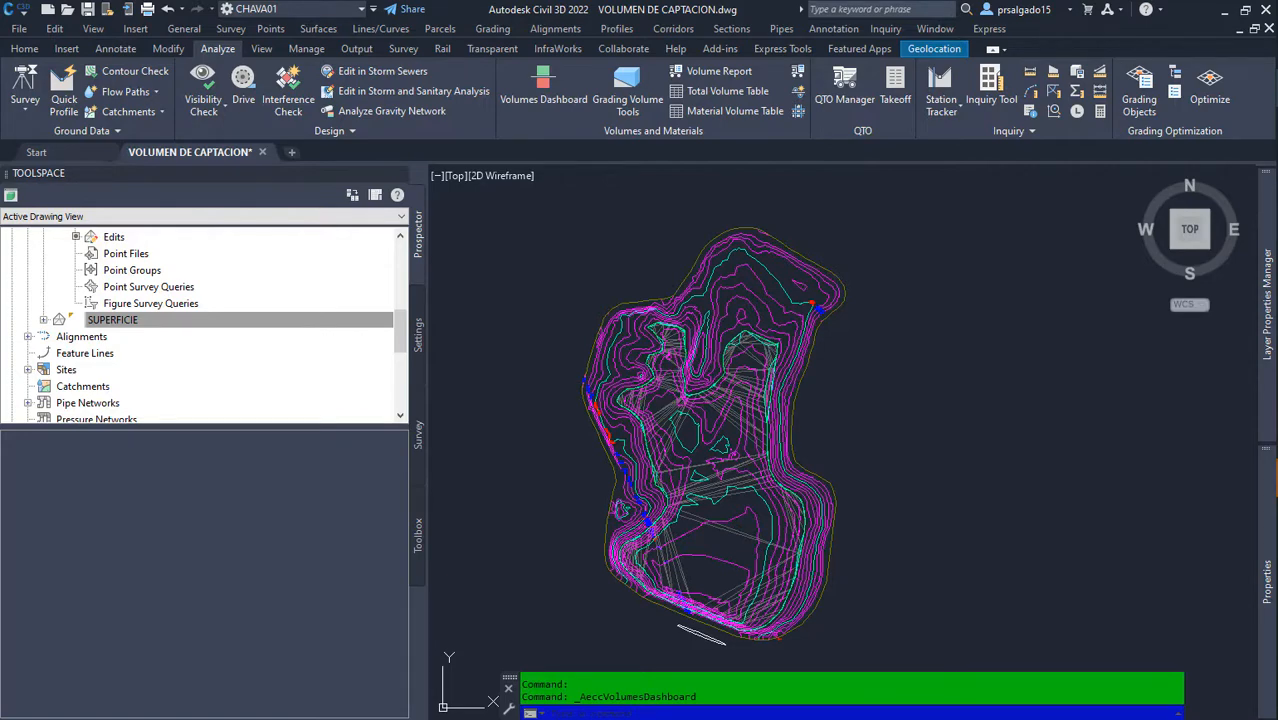
{"action": "middle_click_drag", "start_coordinate": [728, 384], "coordinate": [690, 384], "text": "shift"}
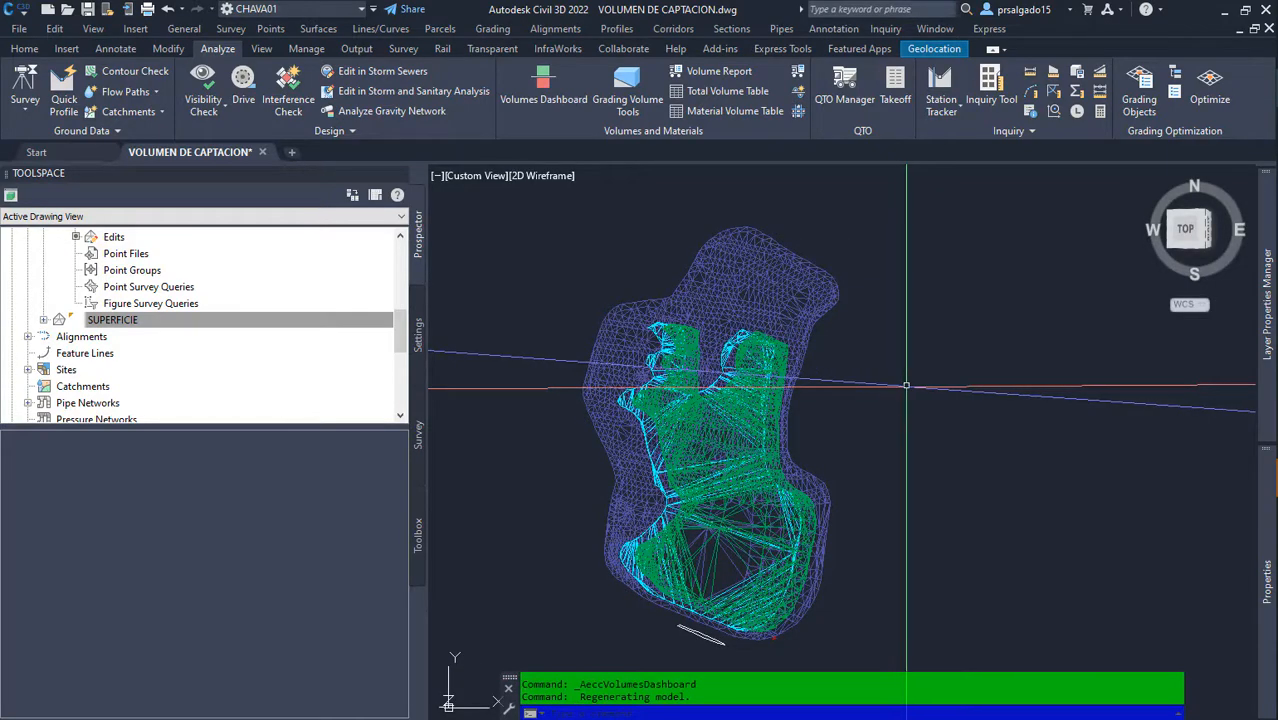
{"action": "middle_click_drag", "start_coordinate": [860, 410], "coordinate": [733, 352], "text": "shift"}
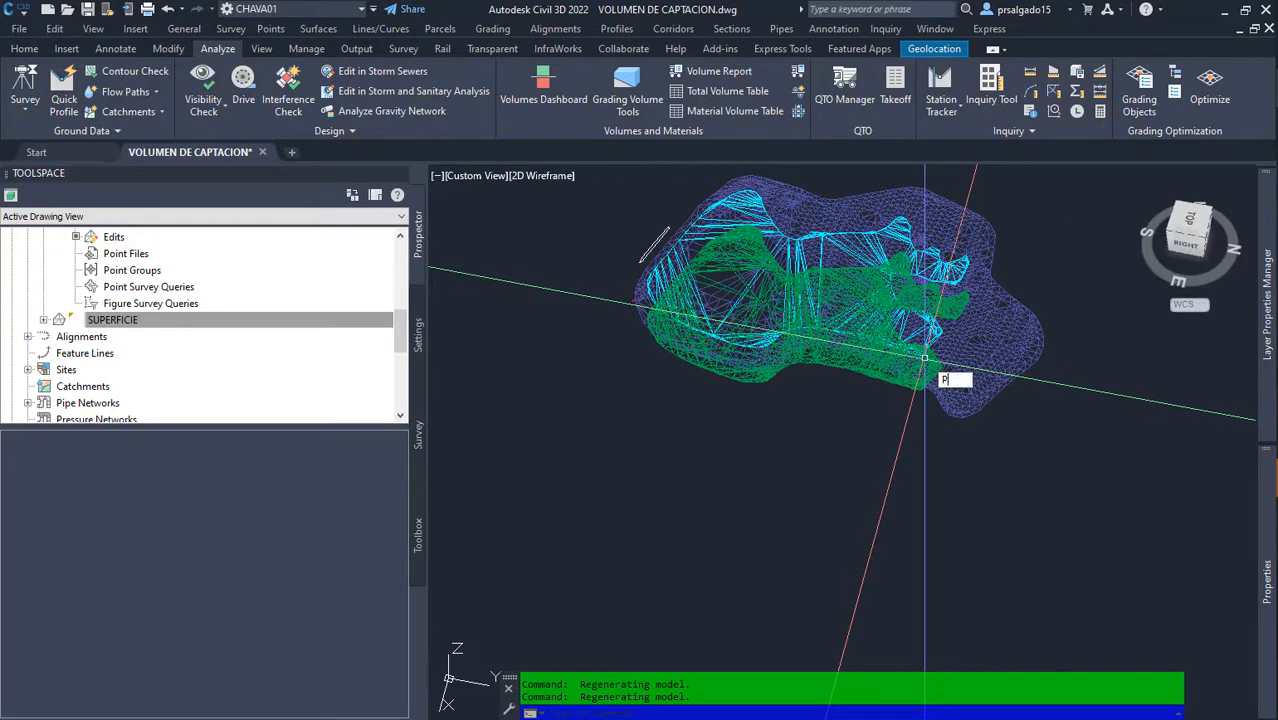
{"action": "type", "text": "N"}
{"action": "key", "text": "Return"}
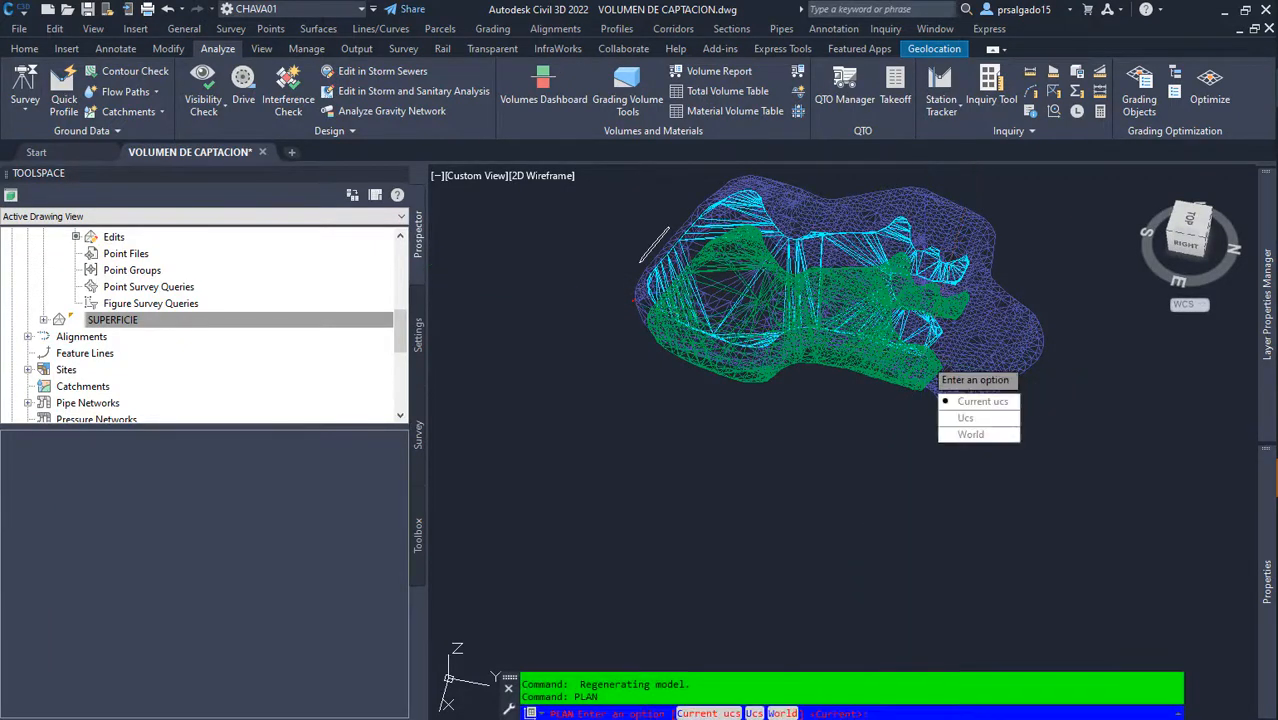
{"action": "key", "text": "Return"}
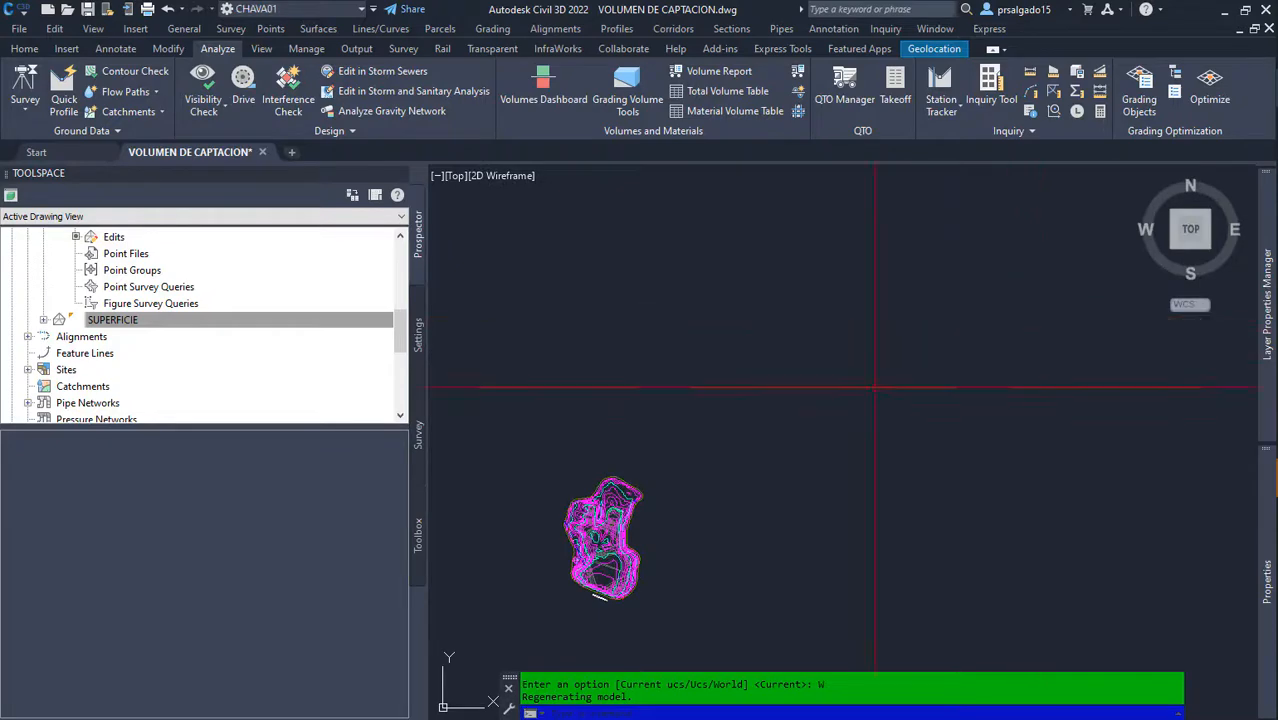
Step: Examine the reservoir's water-surface boundary against the terrain contours in plan, including close up at its northern arms
{"action": "scroll", "coordinate": [641, 581], "scroll_direction": "up", "scroll_amount": 3}
{"action": "scroll", "coordinate": [707, 462], "scroll_direction": "up", "scroll_amount": 2}
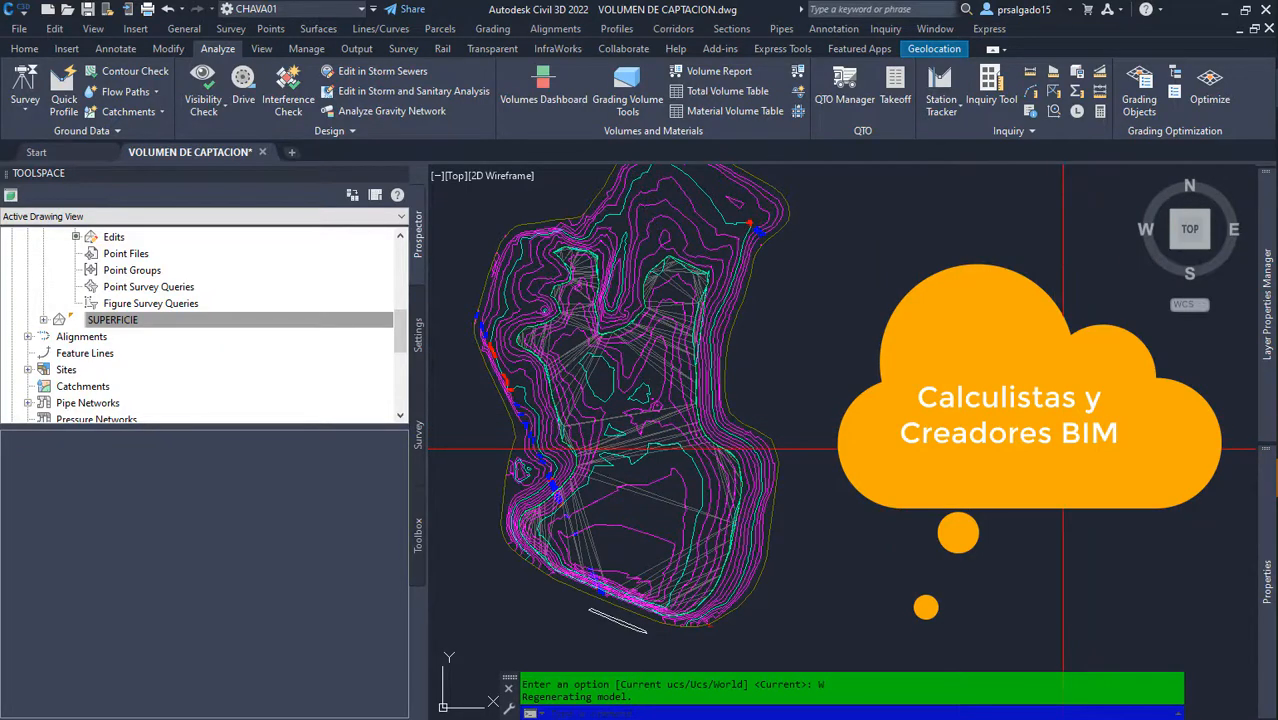
{"action": "scroll", "coordinate": [768, 438], "scroll_direction": "down", "scroll_amount": 1}
{"action": "scroll", "coordinate": [768, 438], "scroll_direction": "up", "scroll_amount": 3}
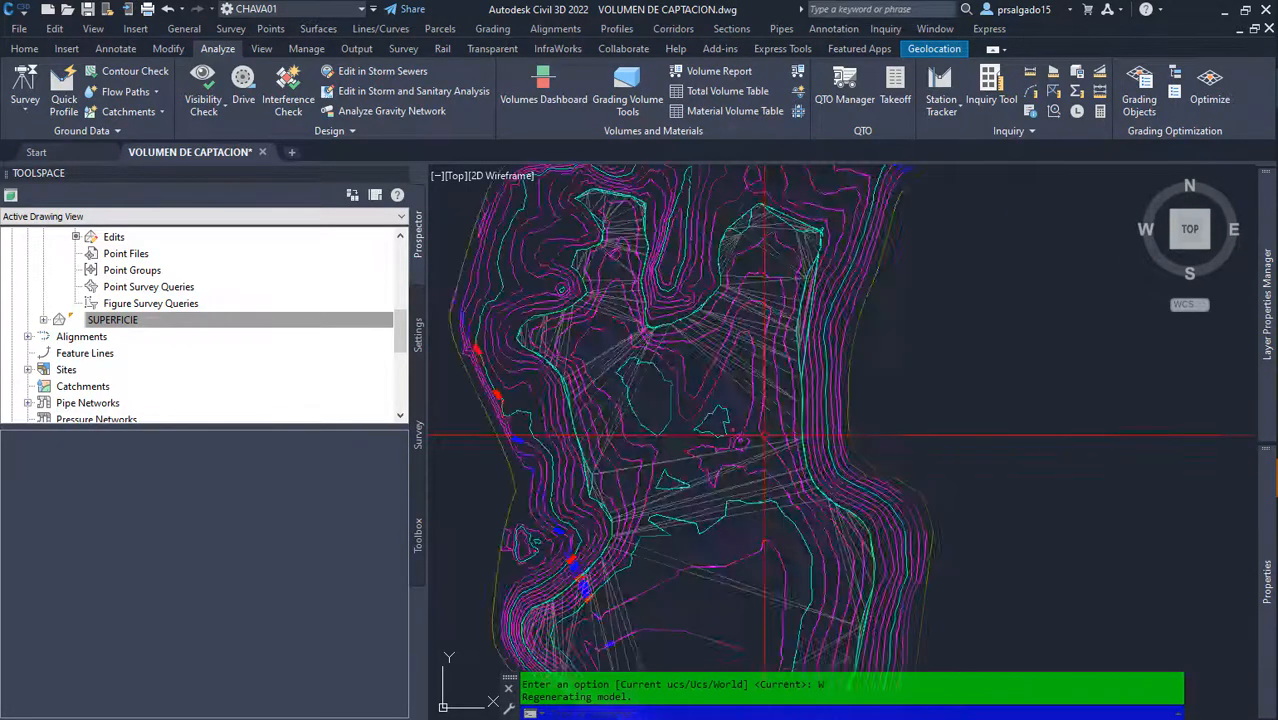
{"action": "scroll", "coordinate": [775, 280], "scroll_direction": "down", "scroll_amount": 3}
{"action": "scroll", "coordinate": [780, 343], "scroll_direction": "up", "scroll_amount": 3}
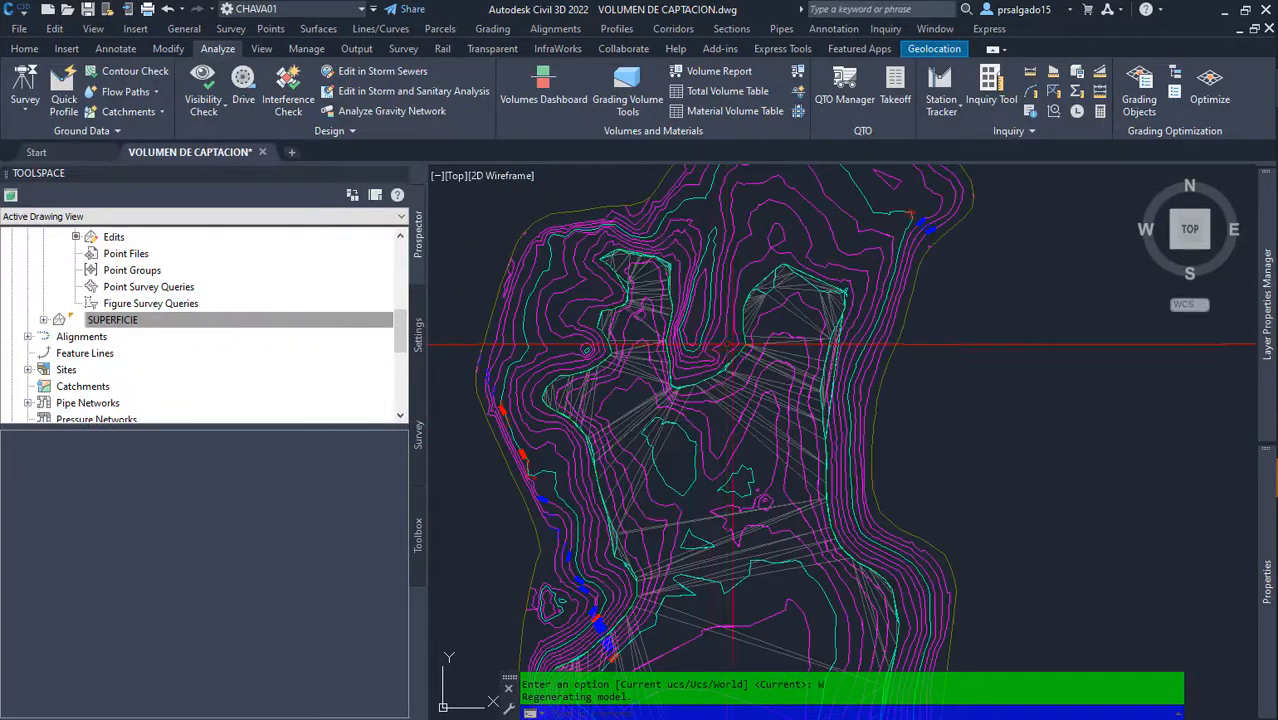
{"action": "scroll", "coordinate": [780, 300], "scroll_direction": "up", "scroll_amount": 2}
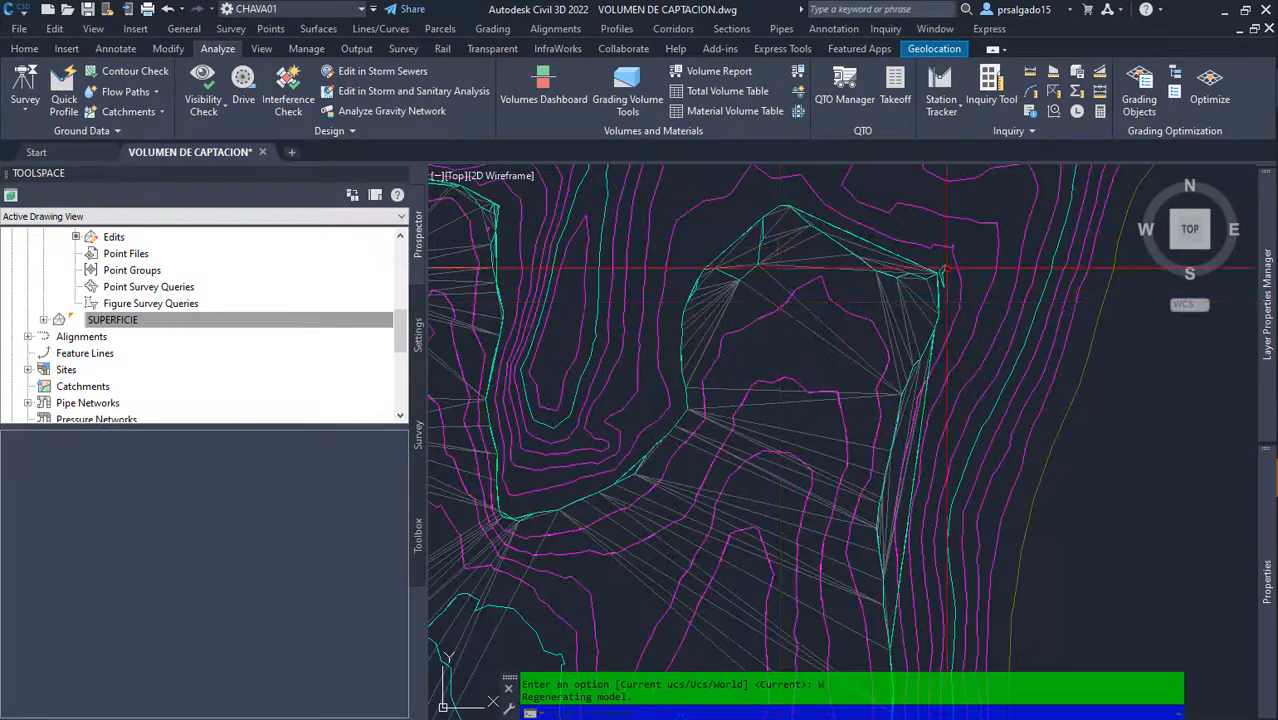
{"action": "scroll", "coordinate": [942, 268], "scroll_direction": "up", "scroll_amount": 2}
{"action": "scroll", "coordinate": [942, 268], "scroll_direction": "down", "scroll_amount": 3}
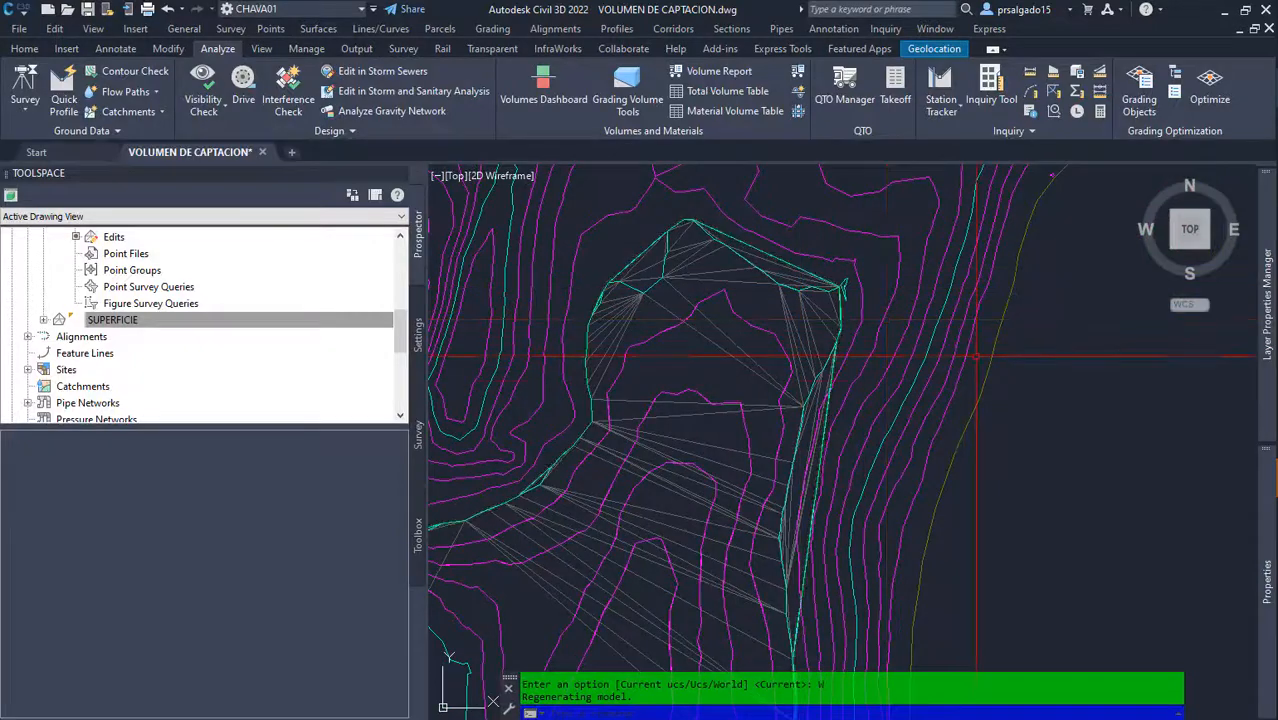
{"action": "scroll", "coordinate": [935, 377], "scroll_direction": "down", "scroll_amount": 4}
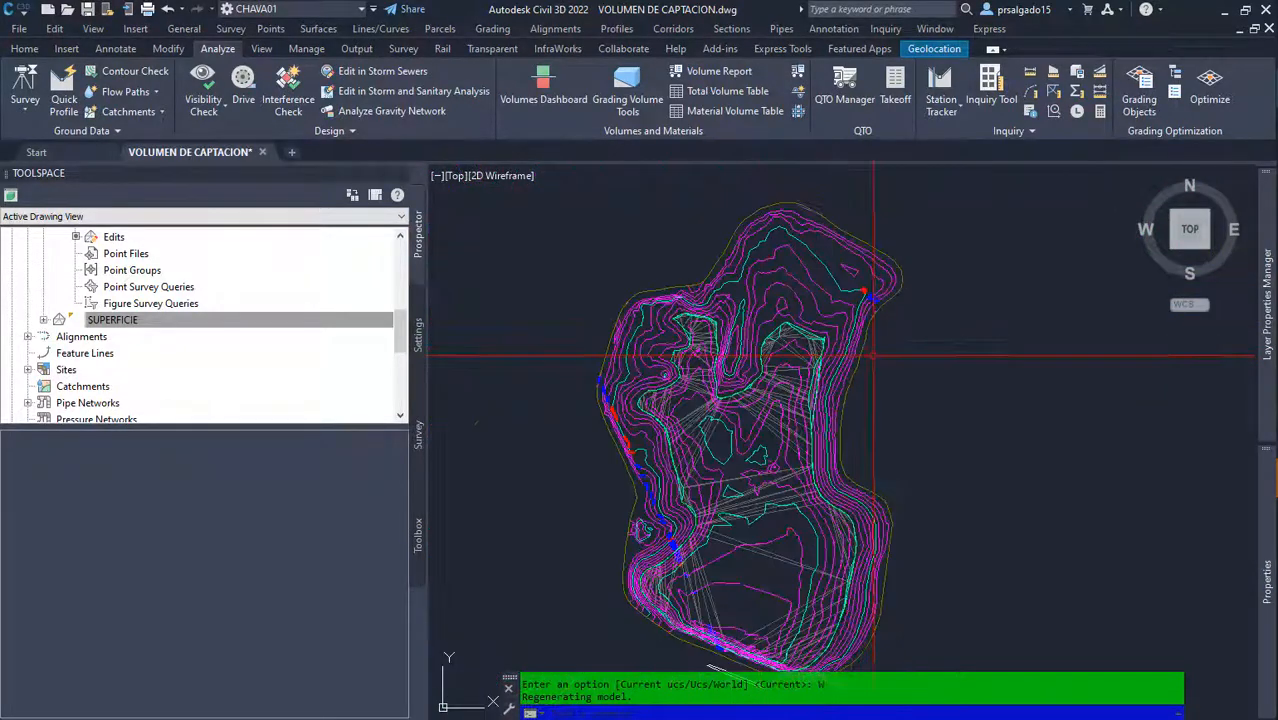
{"action": "scroll", "coordinate": [747, 450], "scroll_direction": "up", "scroll_amount": 3}
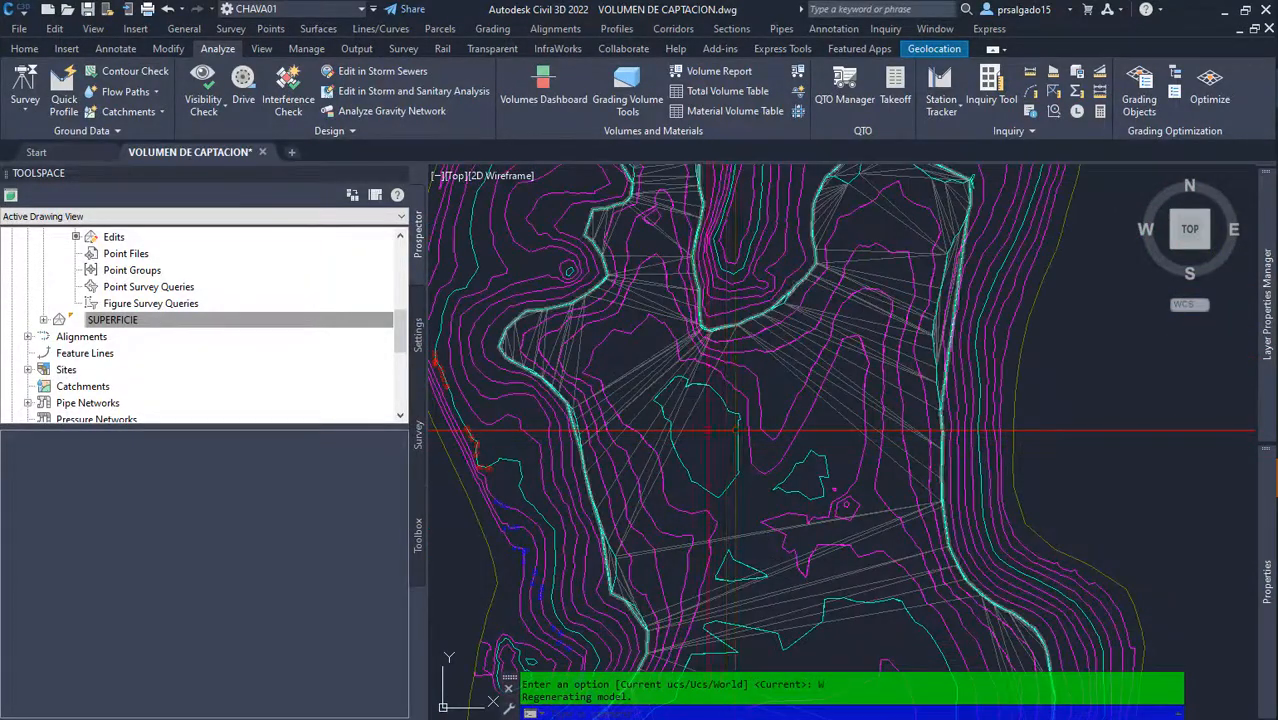